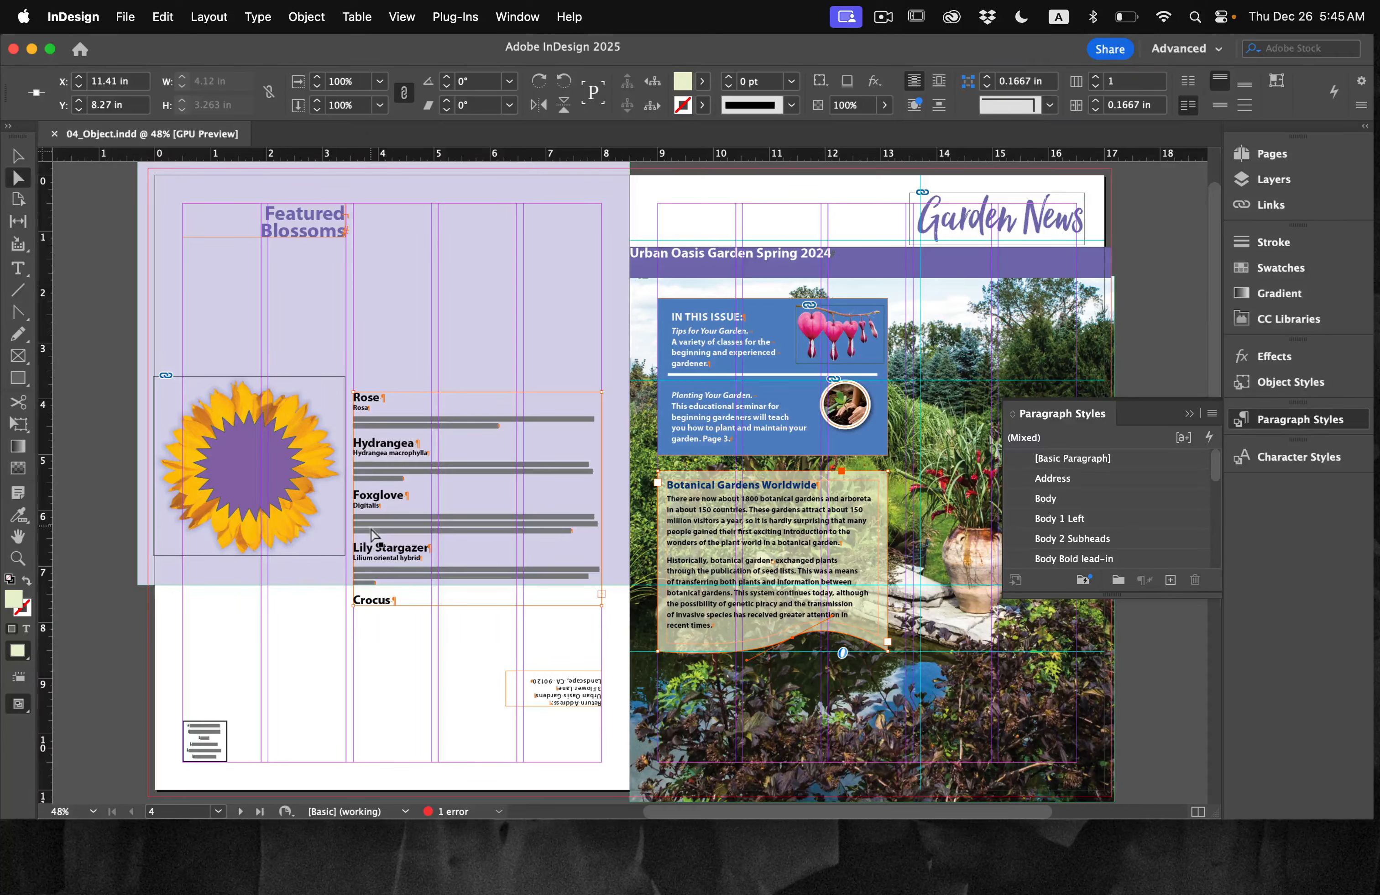
Step: Divide the text frame containing the flower descriptions beside the sunflower into 3 fixed columns
{"action": "key", "text": "super+equal"}
{"action": "key", "text": "super+equal"}
{"action": "key", "text": "super+equal"}
{"action": "key", "text": "super+equal"}
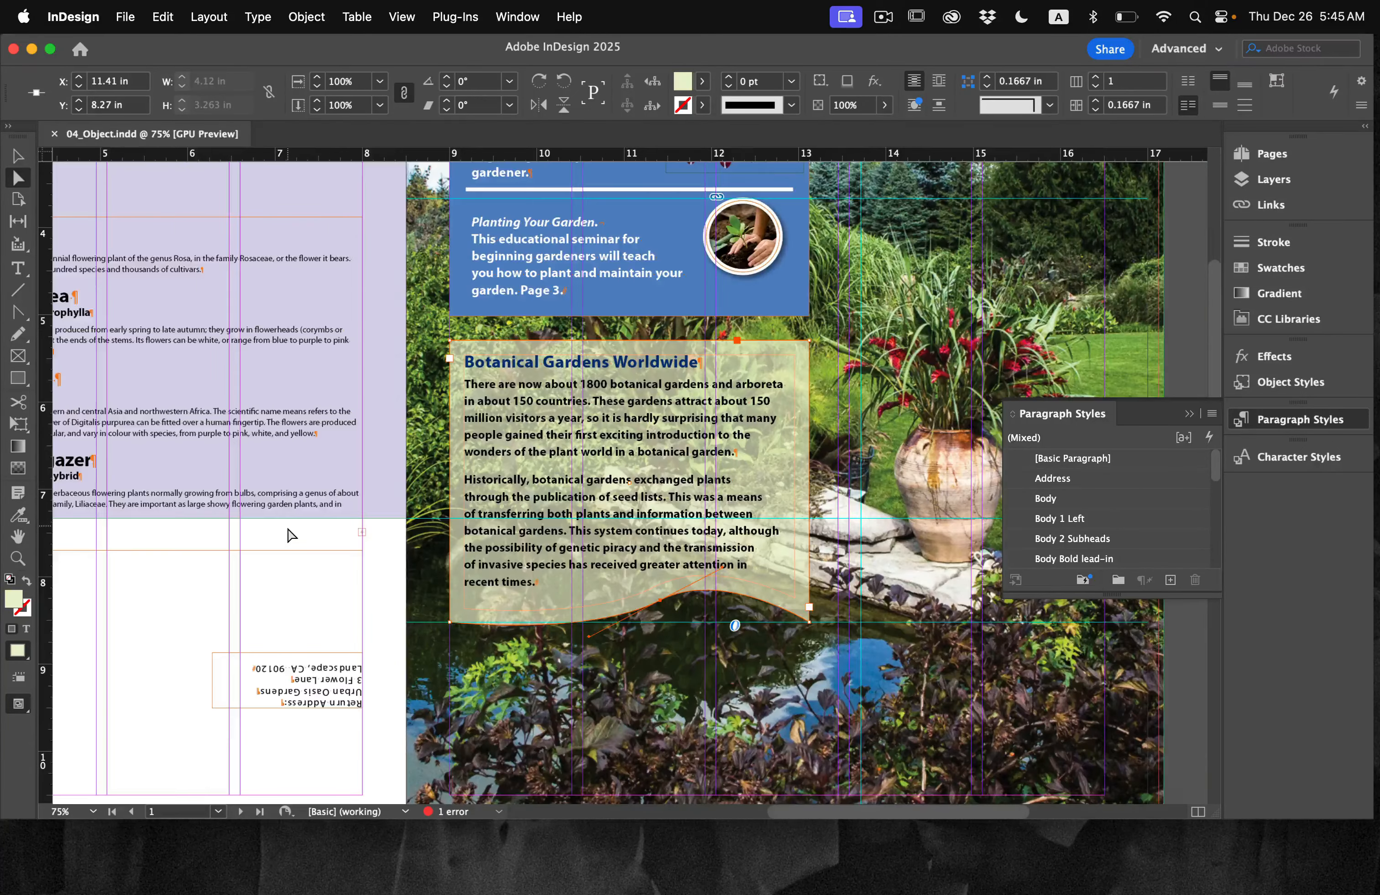
{"action": "scroll", "coordinate": [292, 534], "scroll_direction": "left", "scroll_amount": 5}
{"action": "scroll", "coordinate": [292, 535], "scroll_direction": "up", "scroll_amount": 3}
{"action": "scroll", "coordinate": [291, 535], "scroll_direction": "left", "scroll_amount": 10}
{"action": "scroll", "coordinate": [291, 535], "scroll_direction": "up", "scroll_amount": 3}
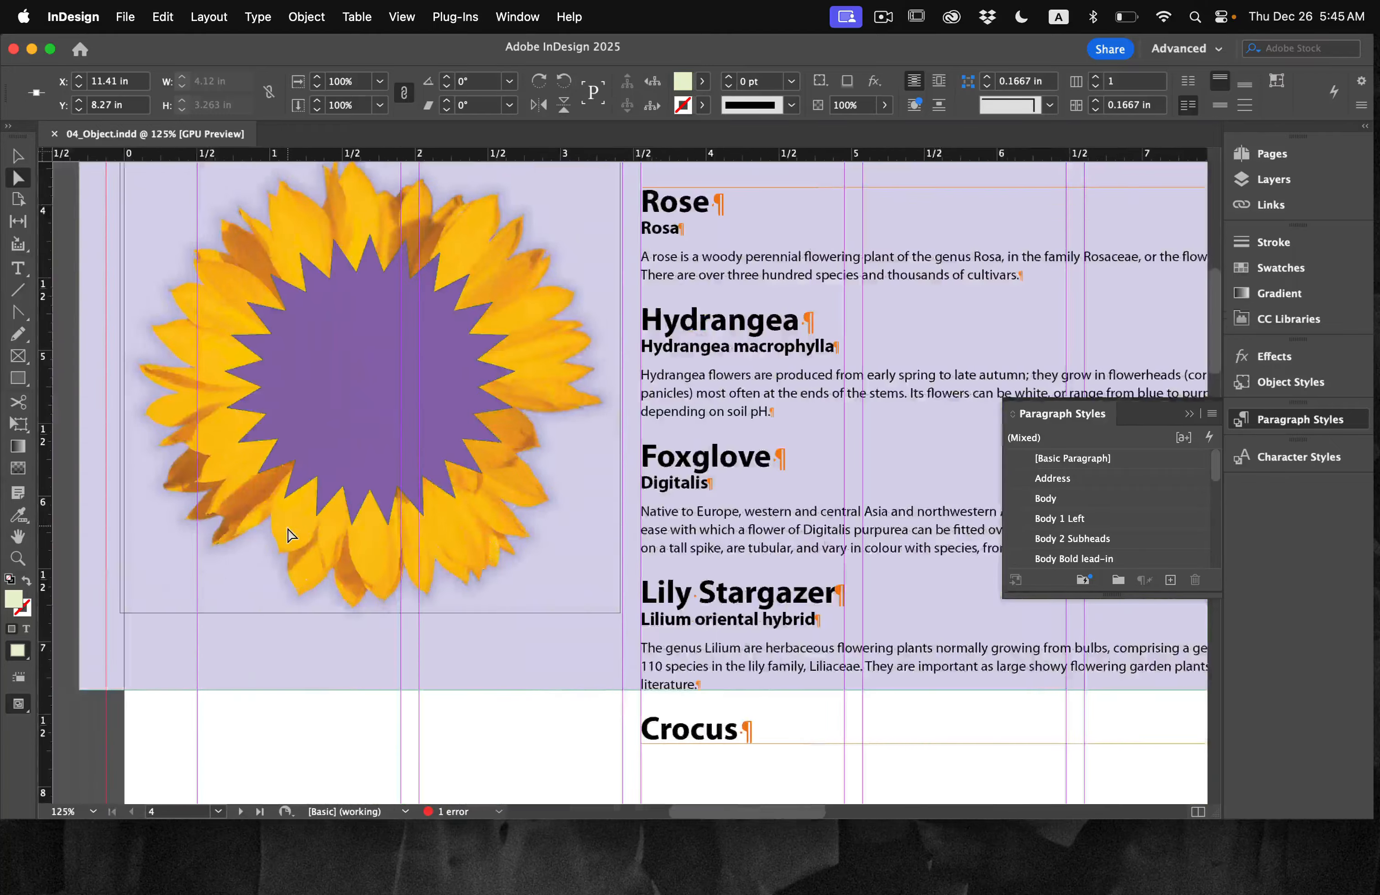
{"action": "scroll", "coordinate": [289, 533], "scroll_direction": "left", "scroll_amount": 3}
{"action": "scroll", "coordinate": [288, 533], "scroll_direction": "down", "scroll_amount": 1}
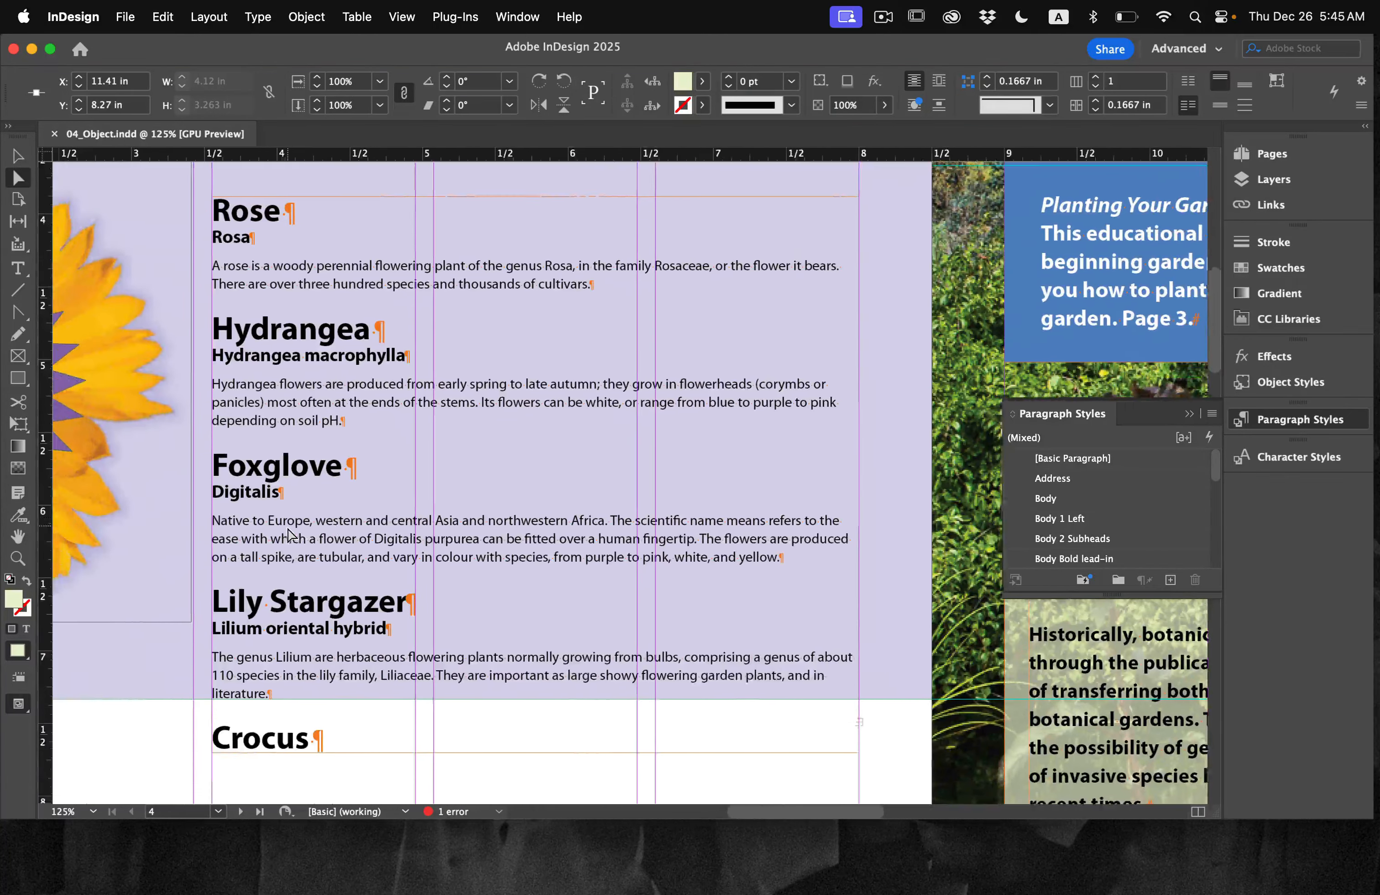
{"action": "scroll", "coordinate": [400, 351], "scroll_direction": "up", "scroll_amount": 1}
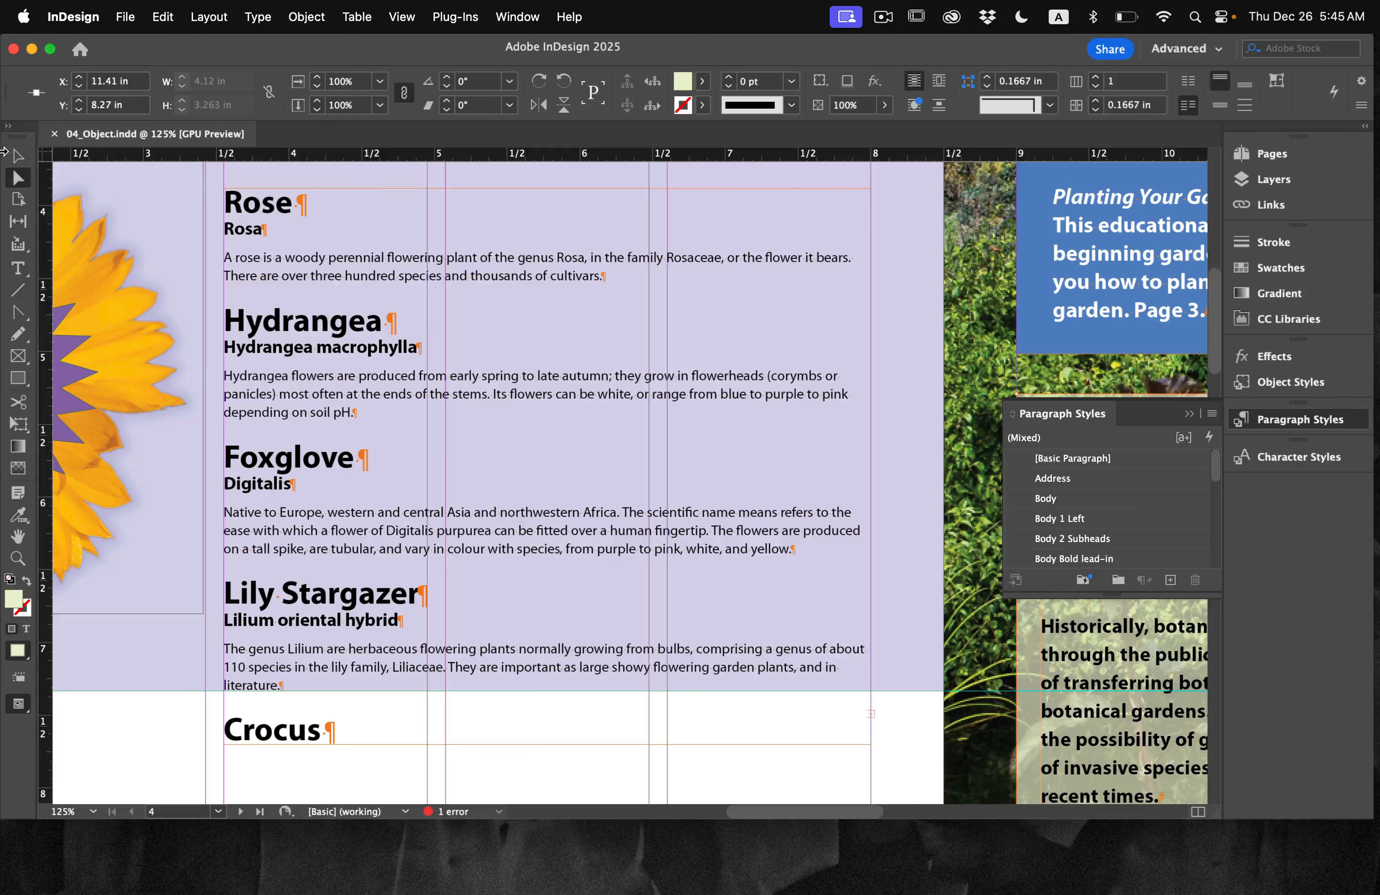
{"action": "left_click", "coordinate": [15, 157]}
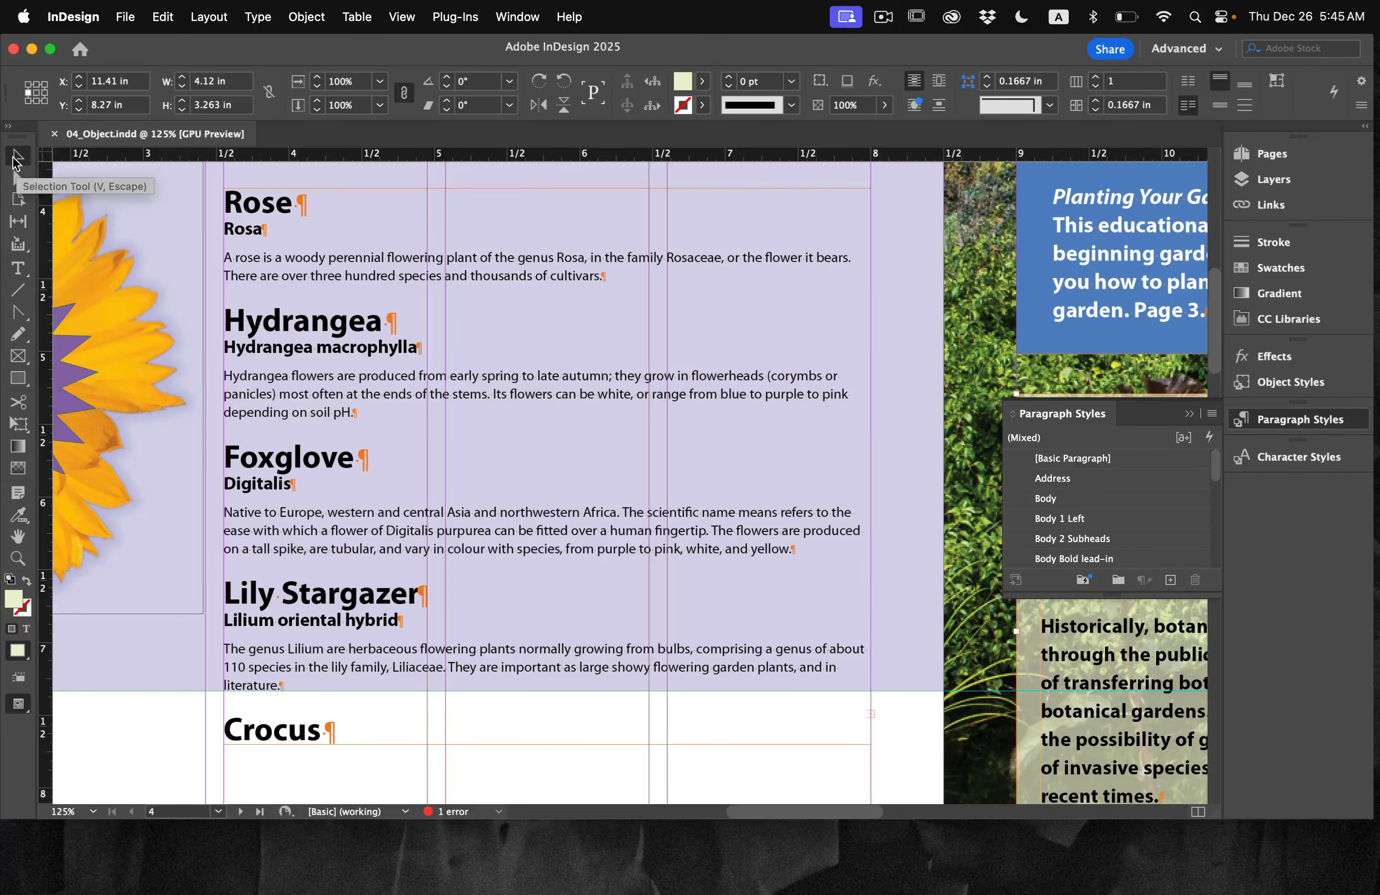
{"action": "left_click_drag", "start_coordinate": [313, 291], "coordinate": [314, 288]}
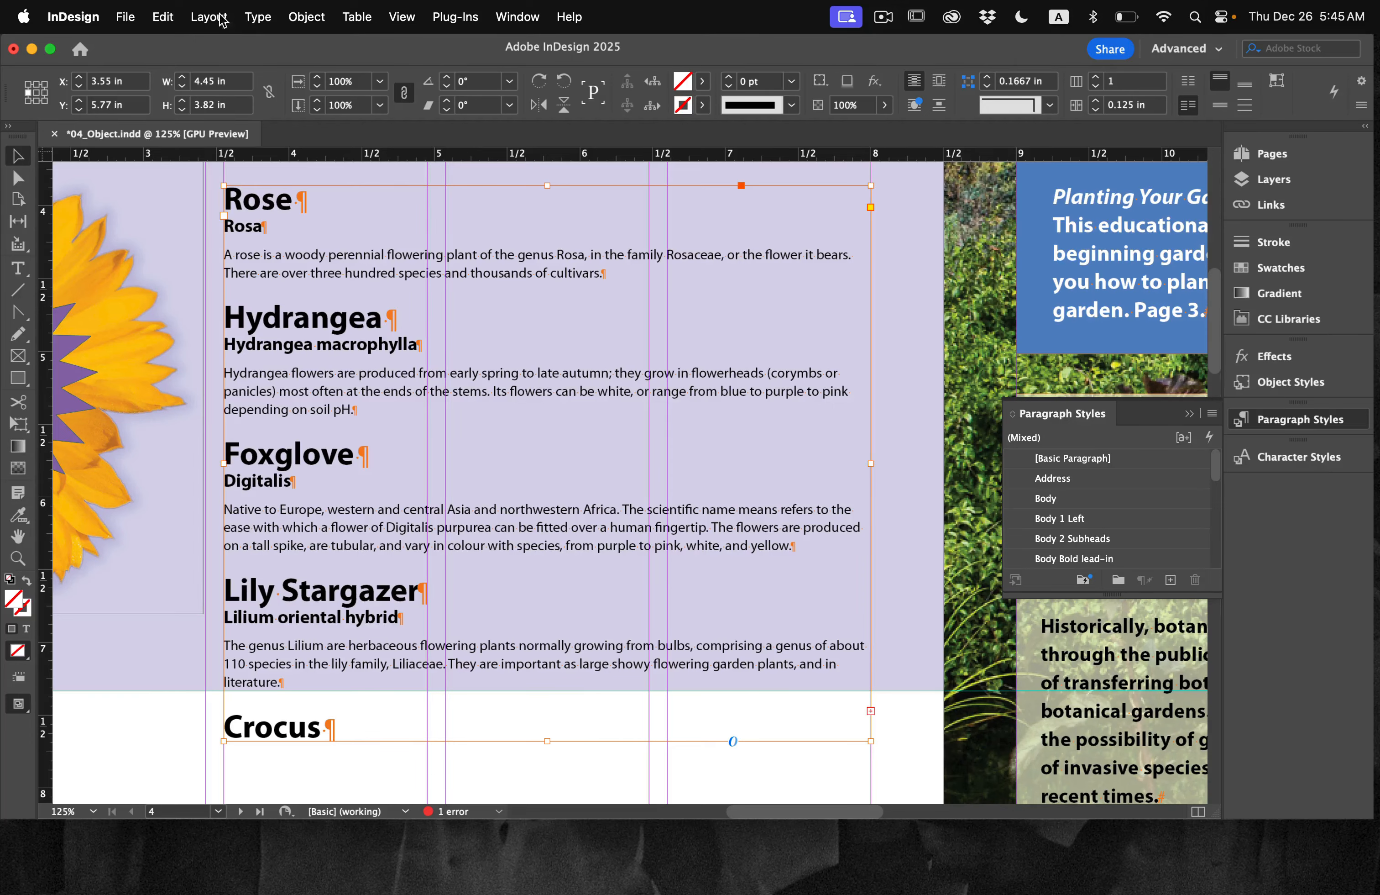
{"action": "left_click", "coordinate": [296, 17]}
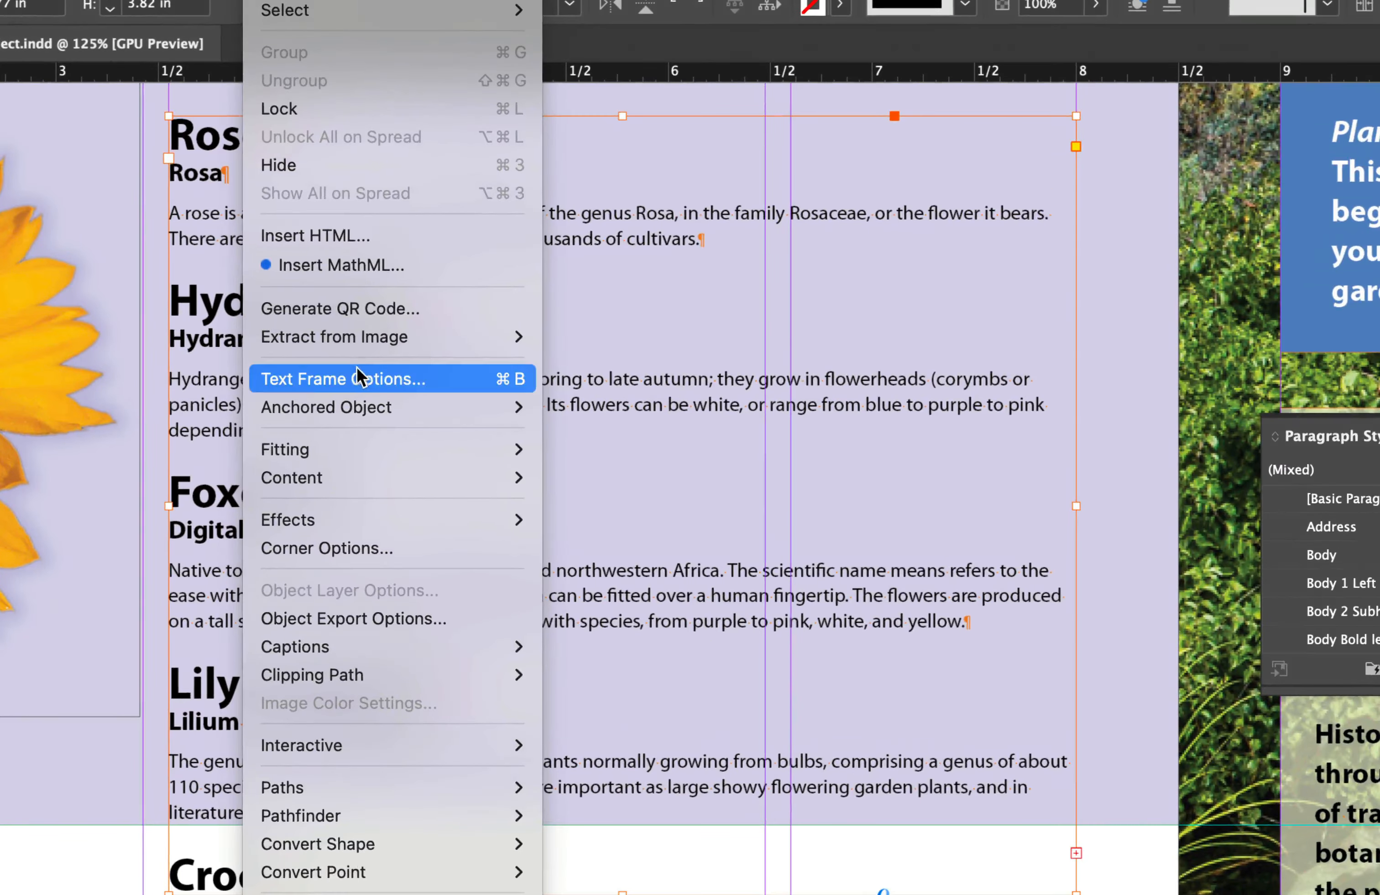
{"action": "left_click", "coordinate": [356, 371]}
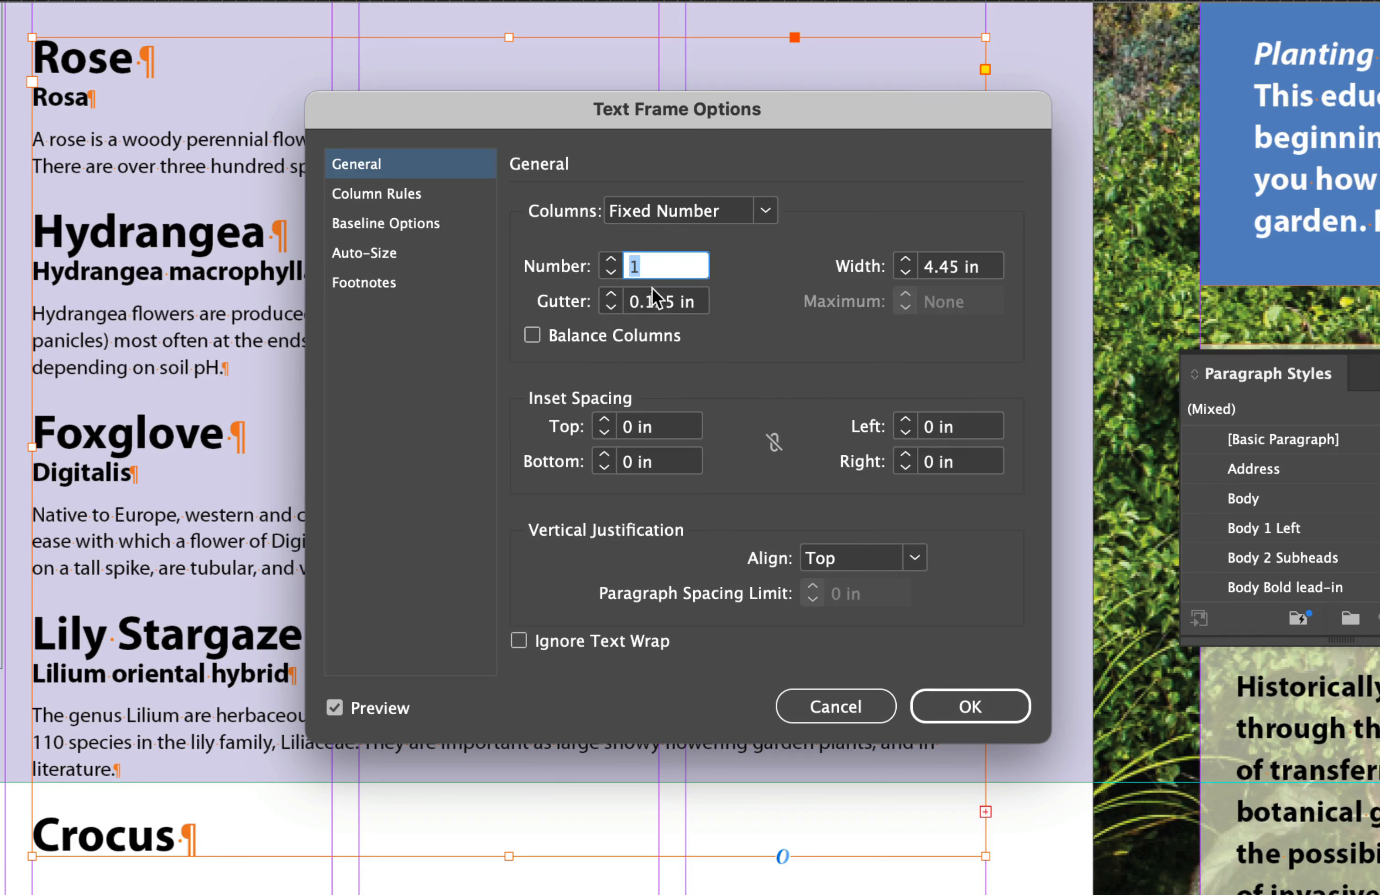
{"action": "type", "text": "3"}
{"action": "key", "text": "Tab"}
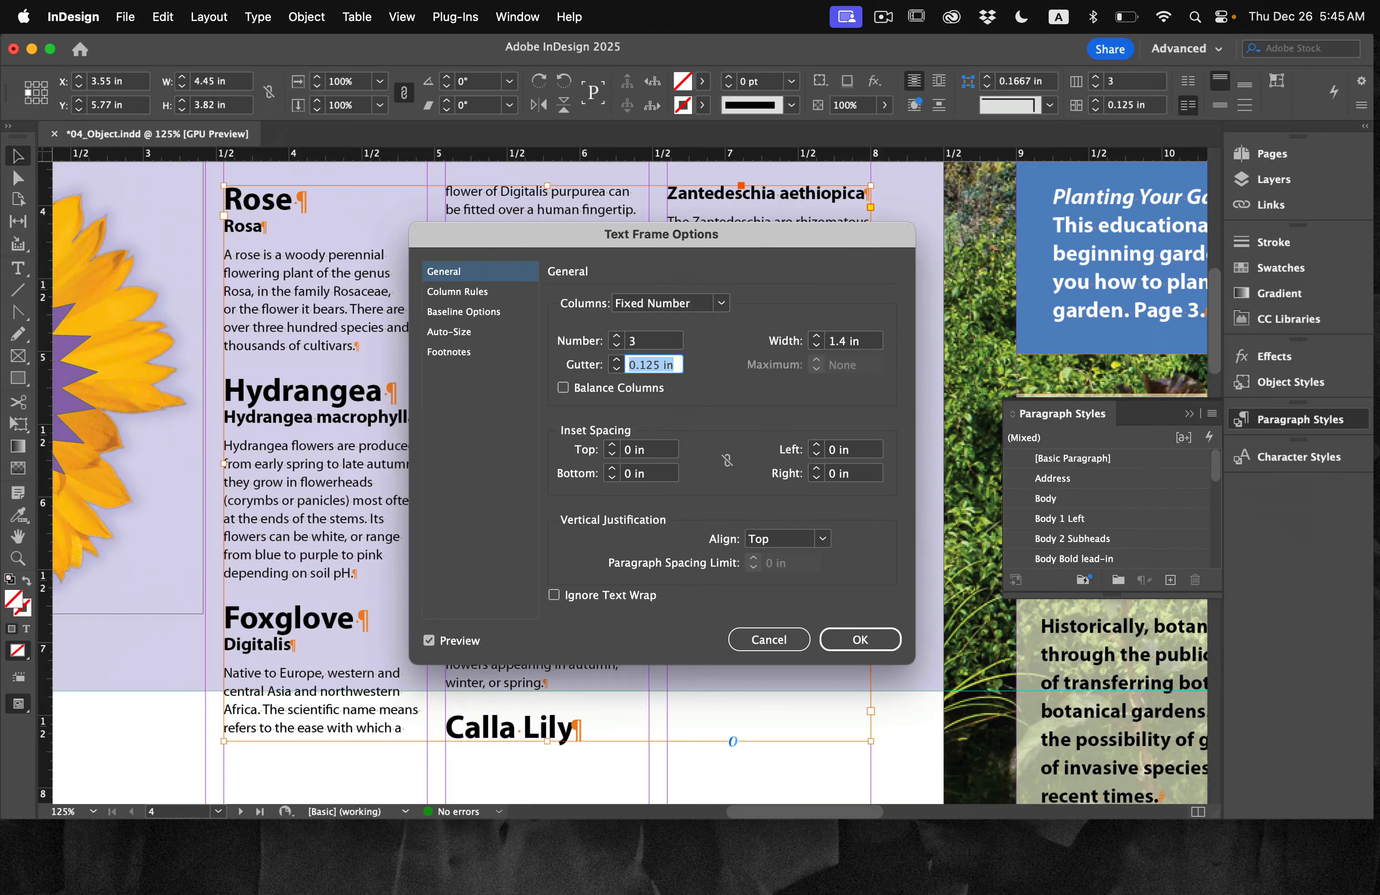
{"action": "key", "text": "Return"}
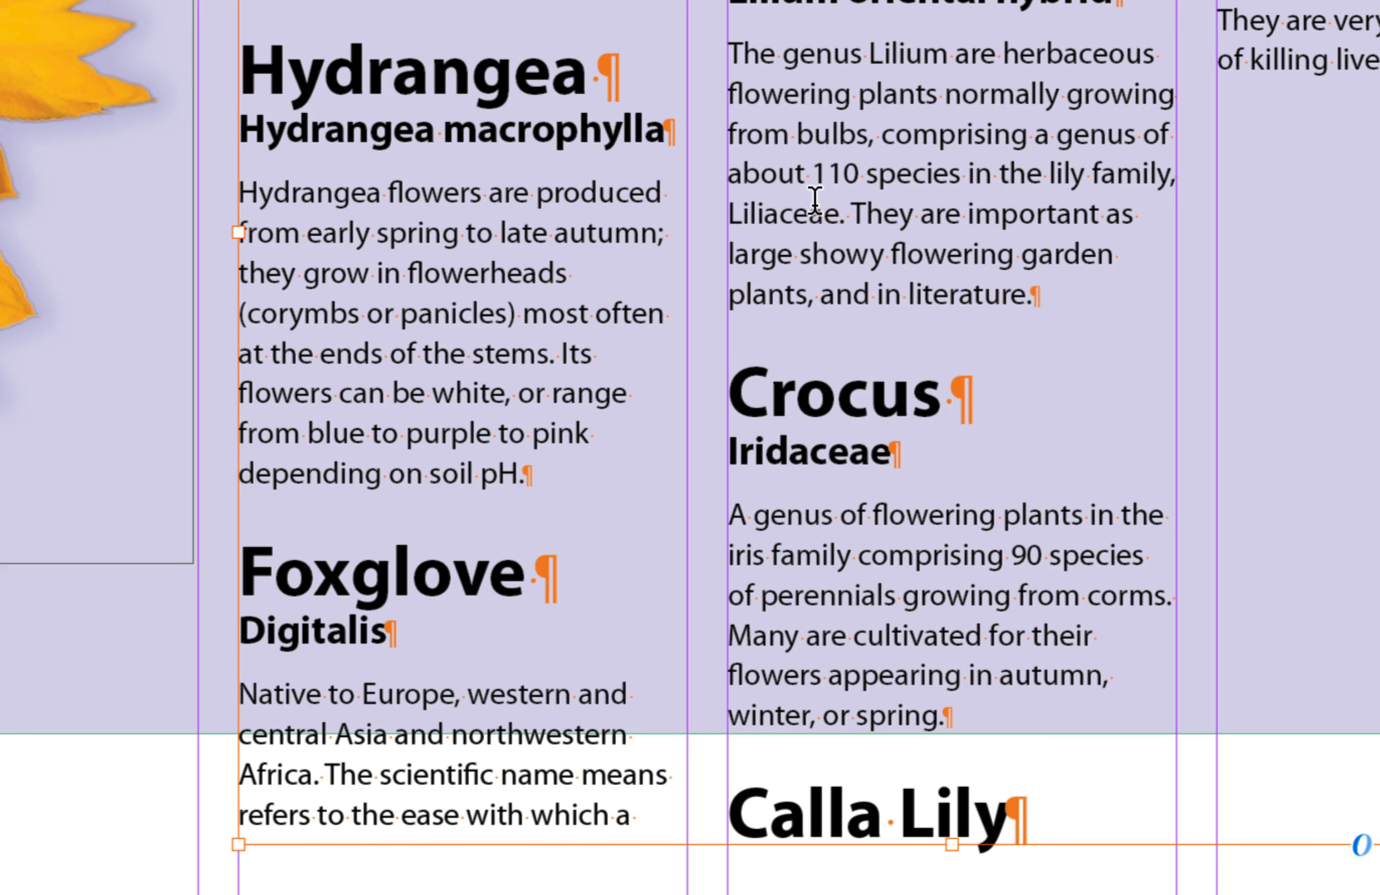
Step: Insert a column break directly before the Foxglove heading
{"action": "left_click", "coordinate": [244, 577]}
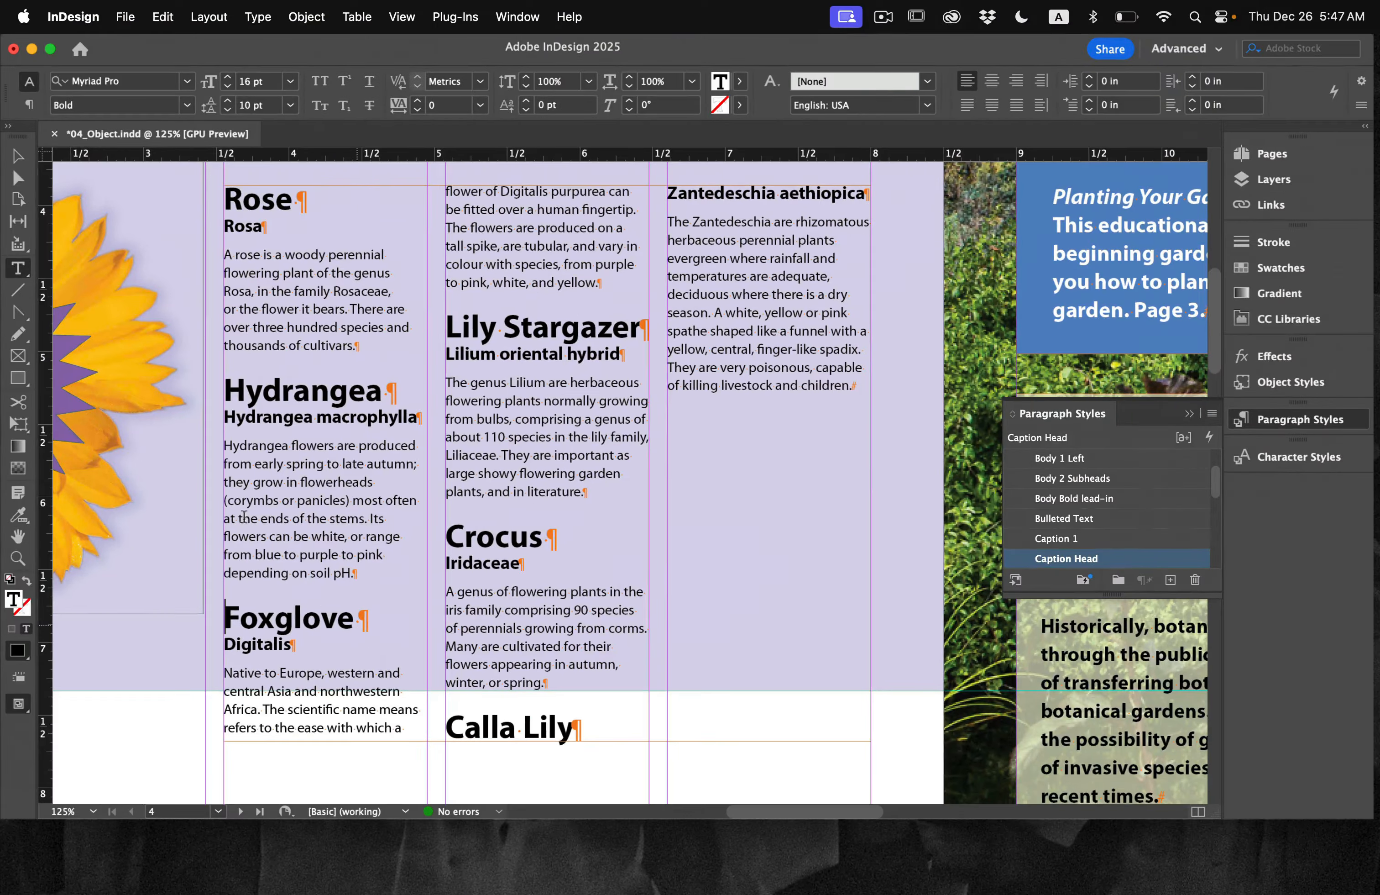
{"action": "left_click", "coordinate": [258, 17]}
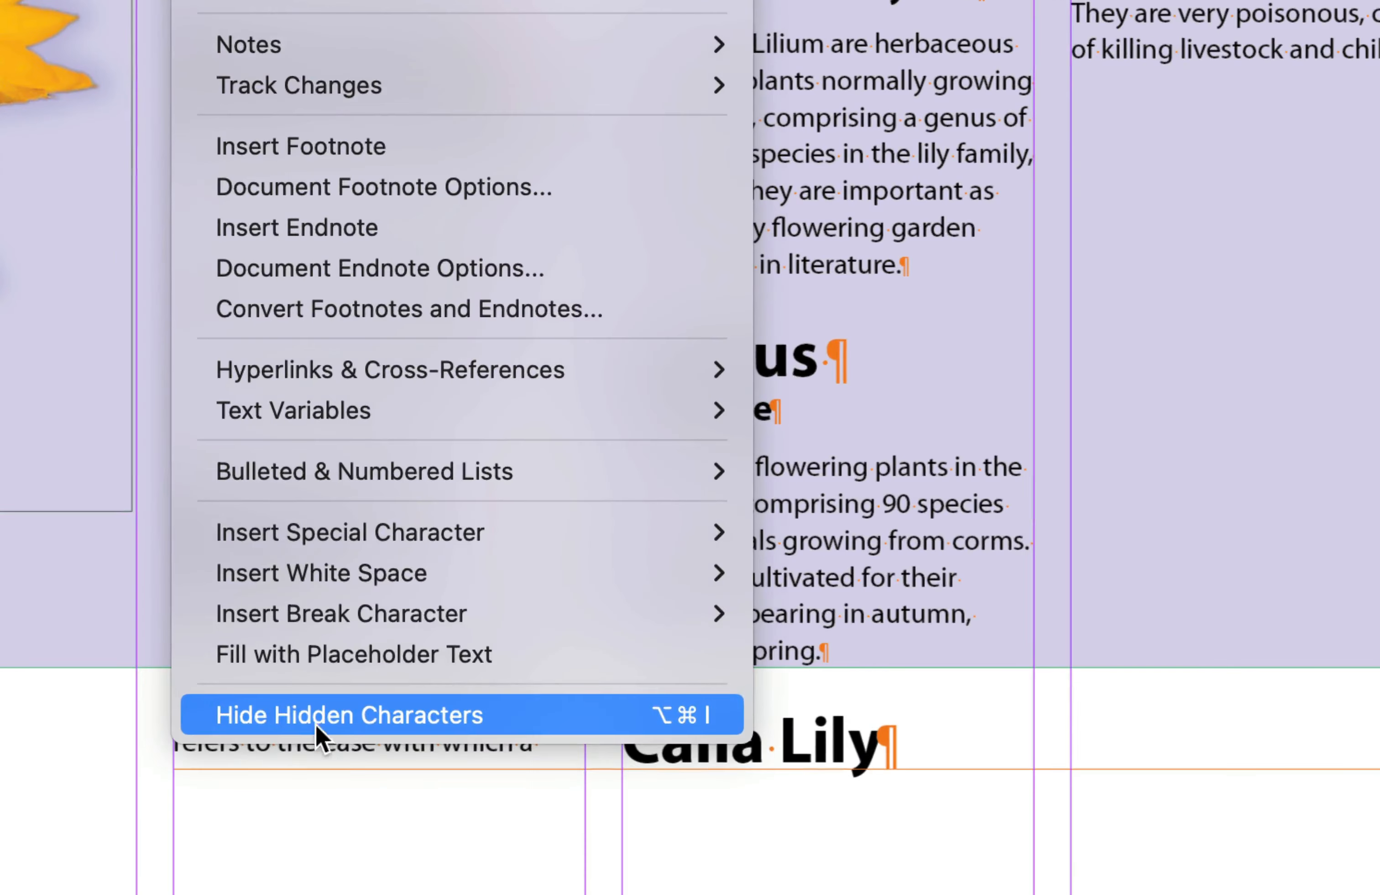
{"action": "left_click", "coordinate": [905, 580]}
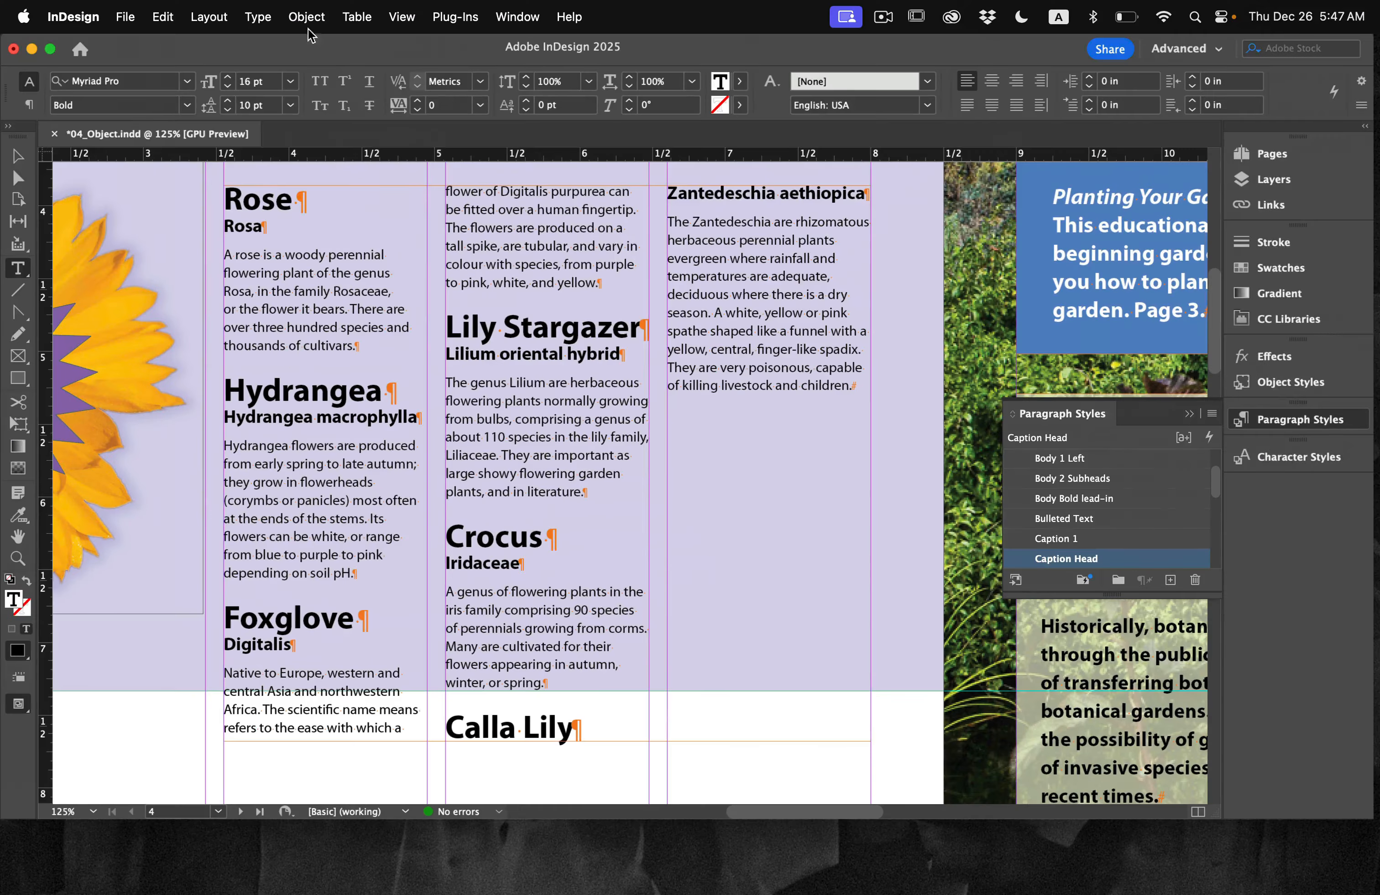
{"action": "left_click", "coordinate": [256, 9]}
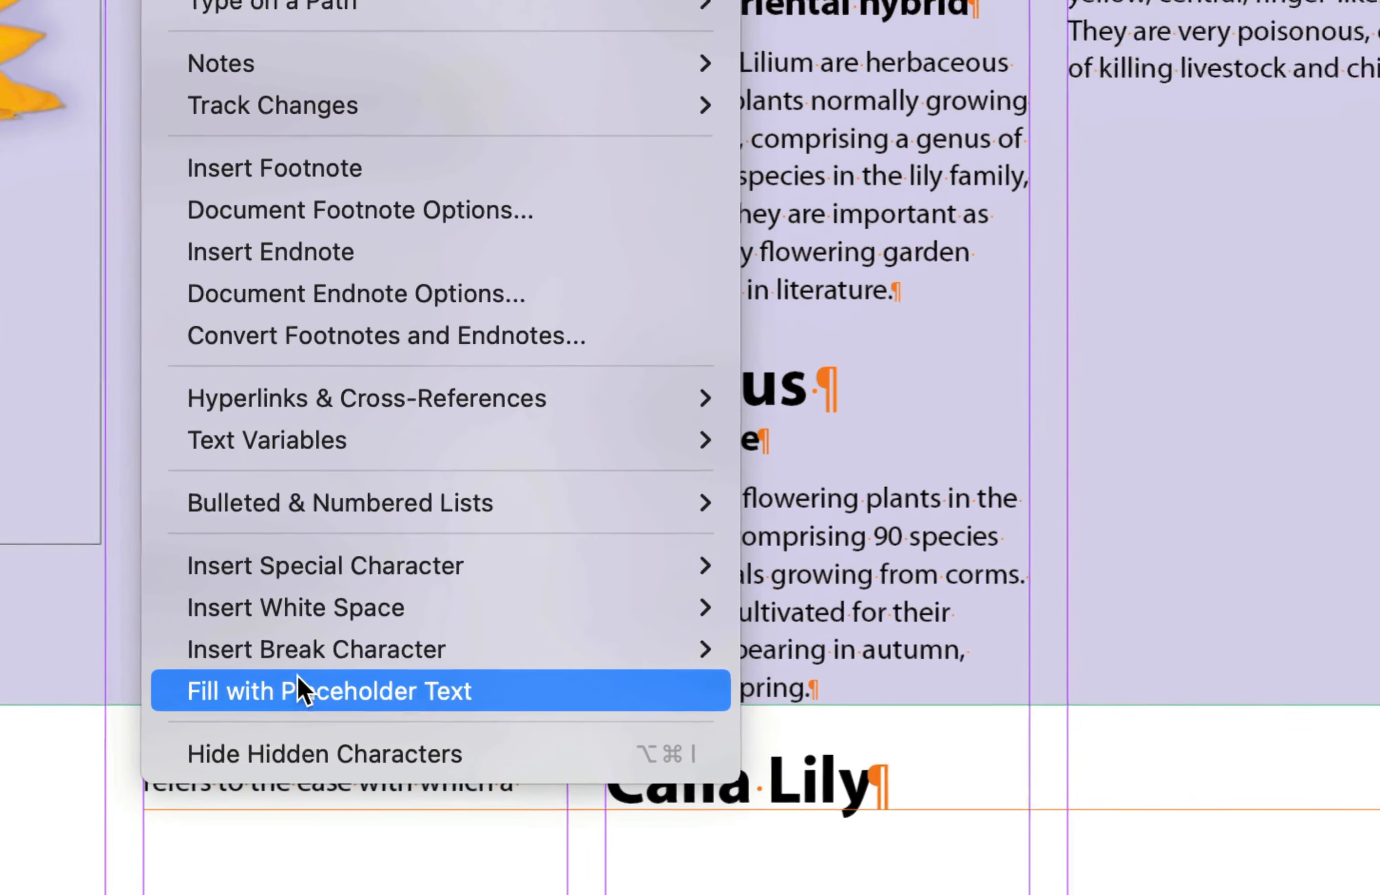
{"action": "mouse_move", "coordinate": [309, 663]}
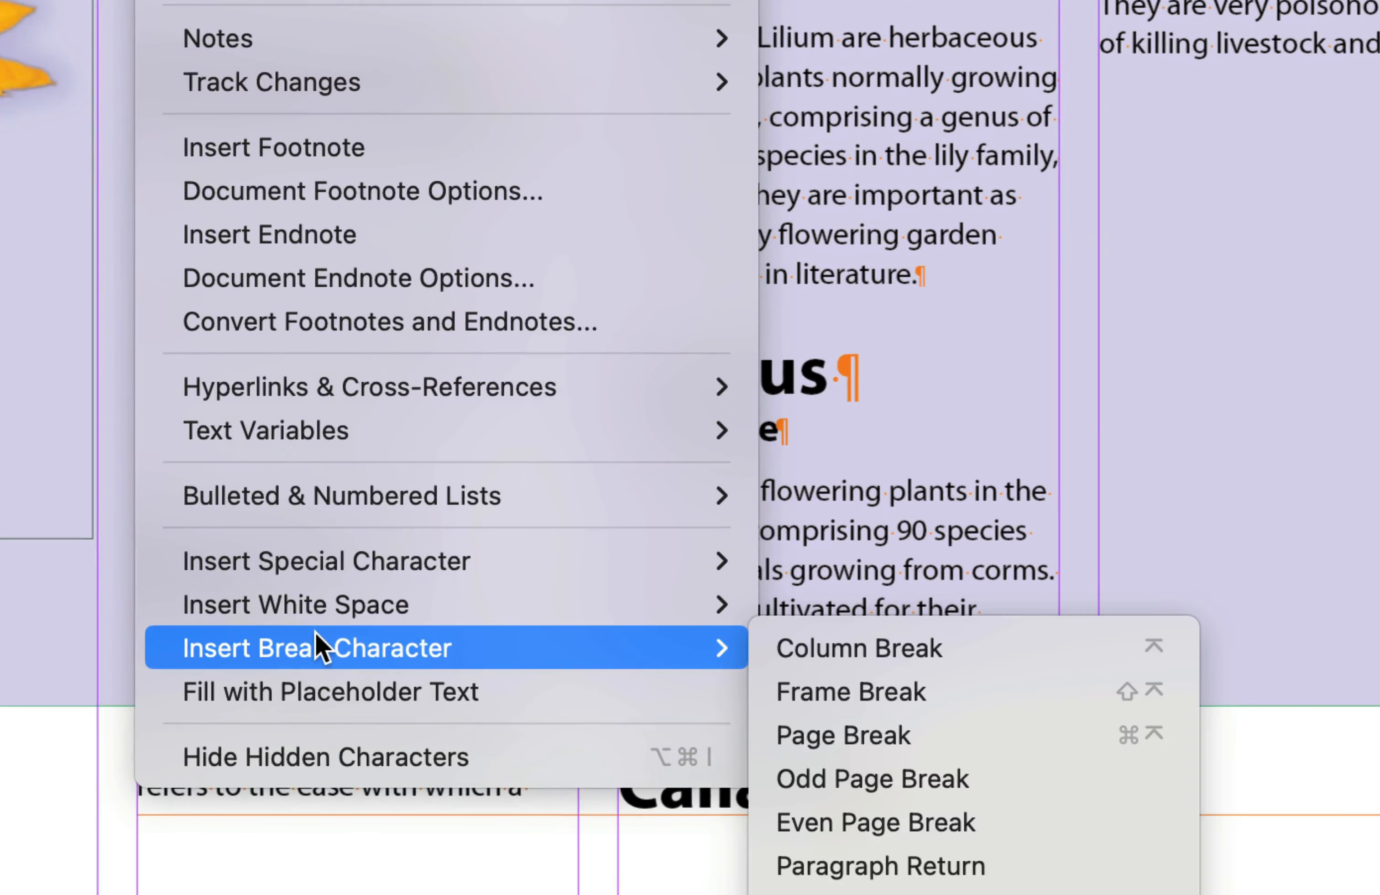
{"action": "left_click", "coordinate": [907, 644]}
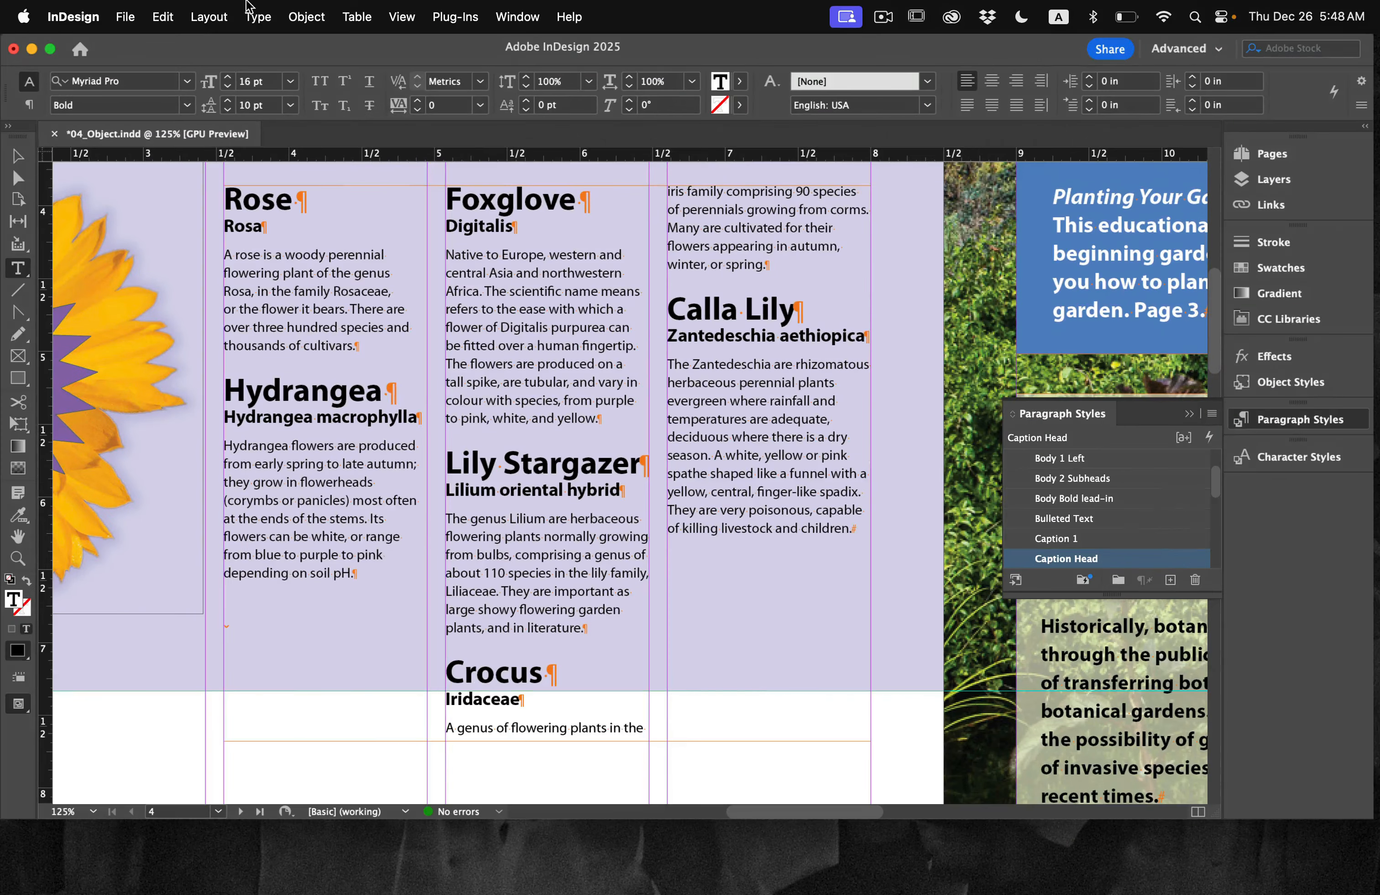
Step: Insert a column break directly before the Crocus heading
{"action": "left_click", "coordinate": [258, 16]}
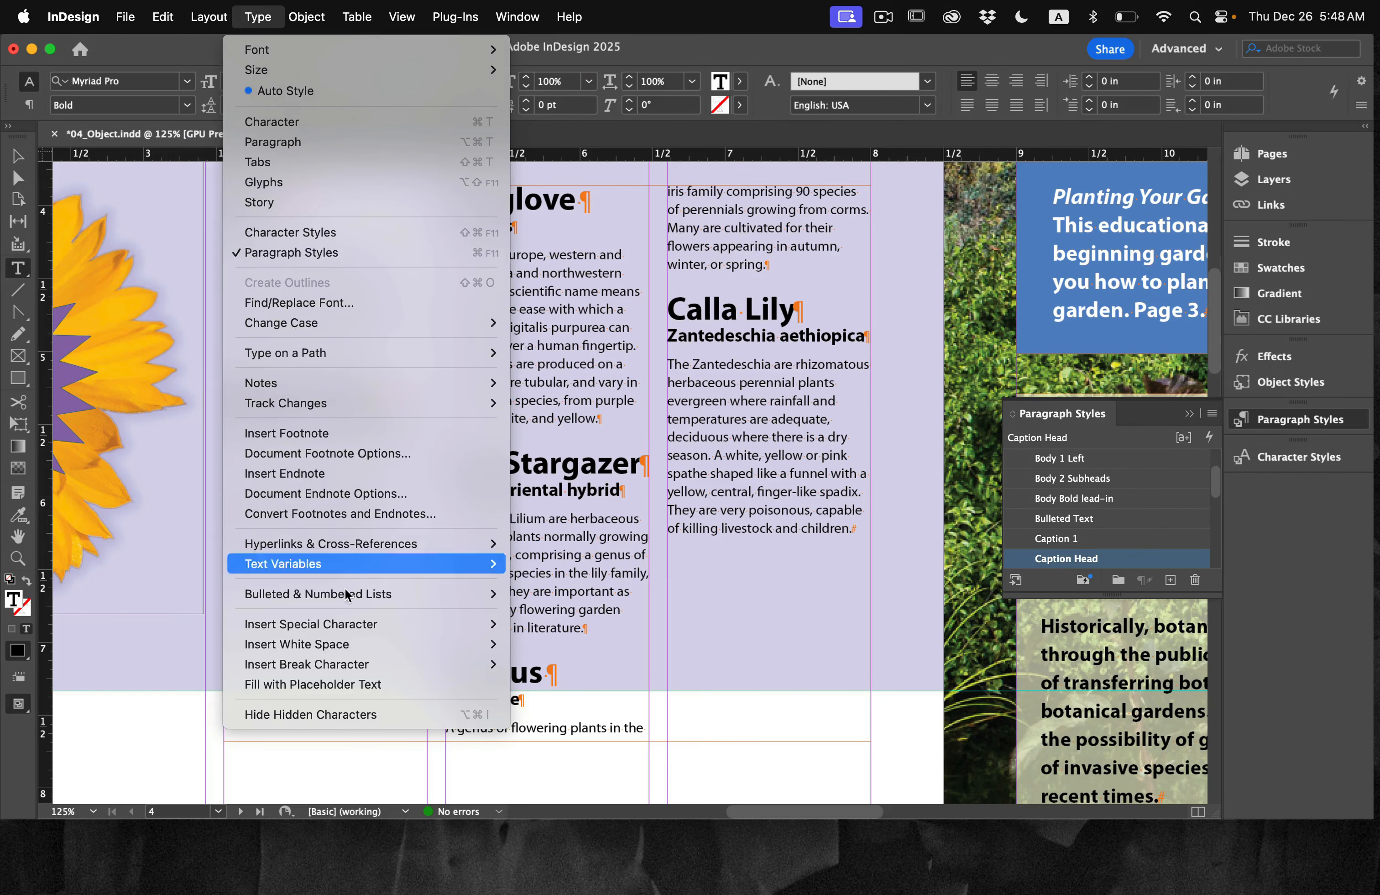
{"action": "mouse_move", "coordinate": [358, 654]}
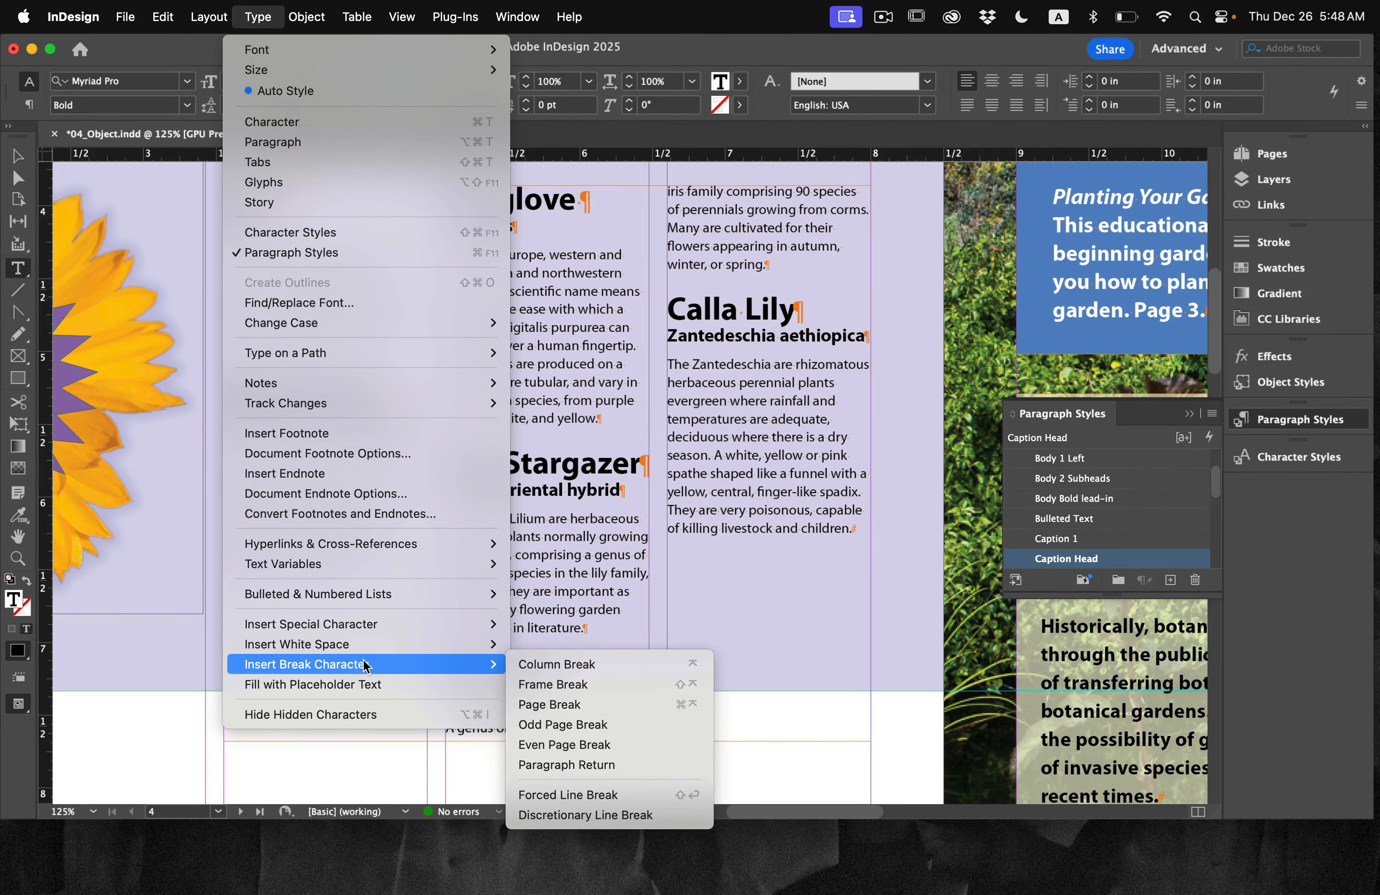
{"action": "left_click", "coordinate": [590, 665]}
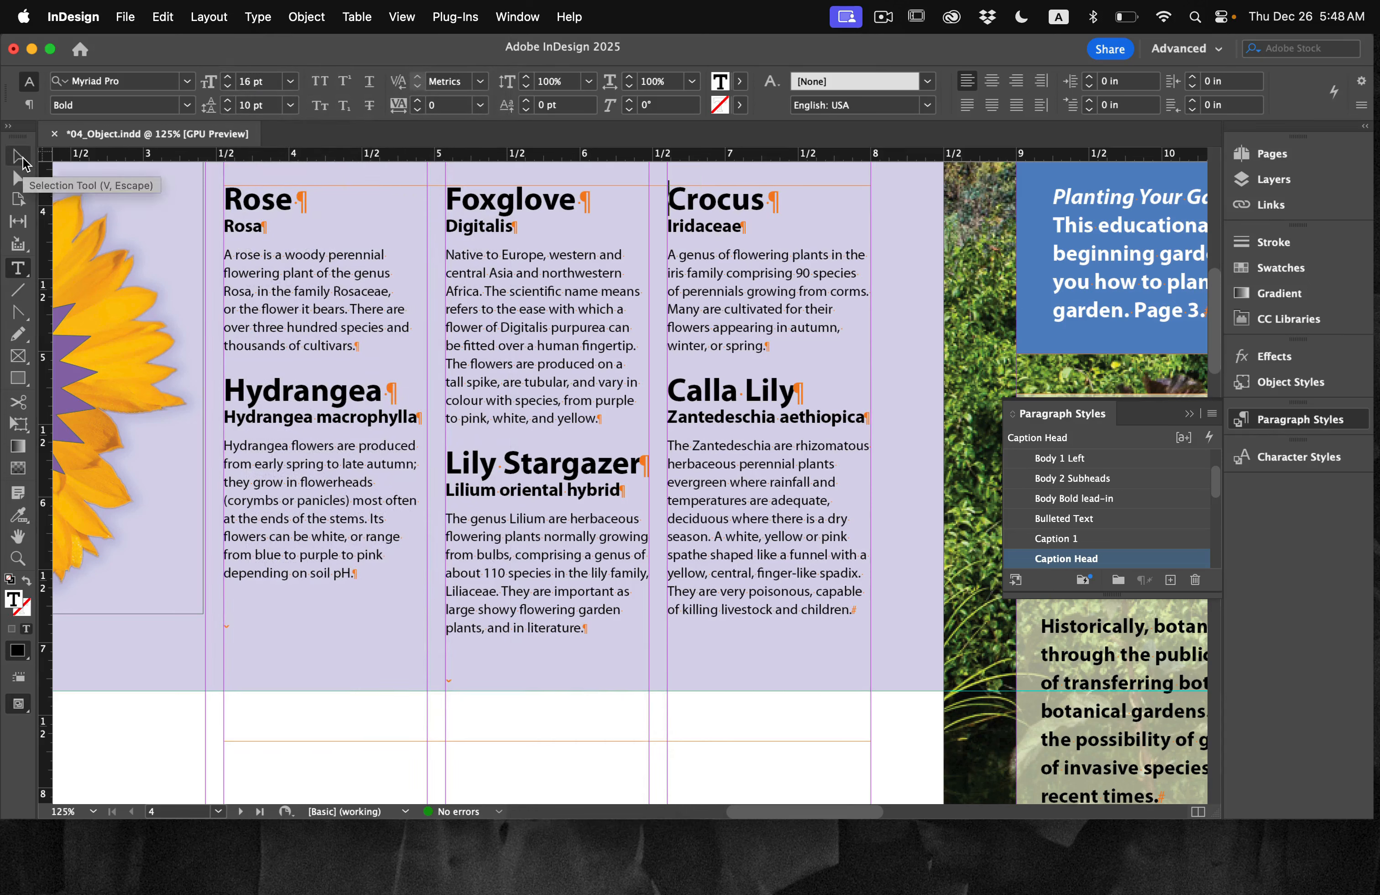
Step: Return to the Selection tool and hide the hidden characters in the document
{"action": "left_click", "coordinate": [19, 157]}
{"action": "left_click", "coordinate": [258, 17]}
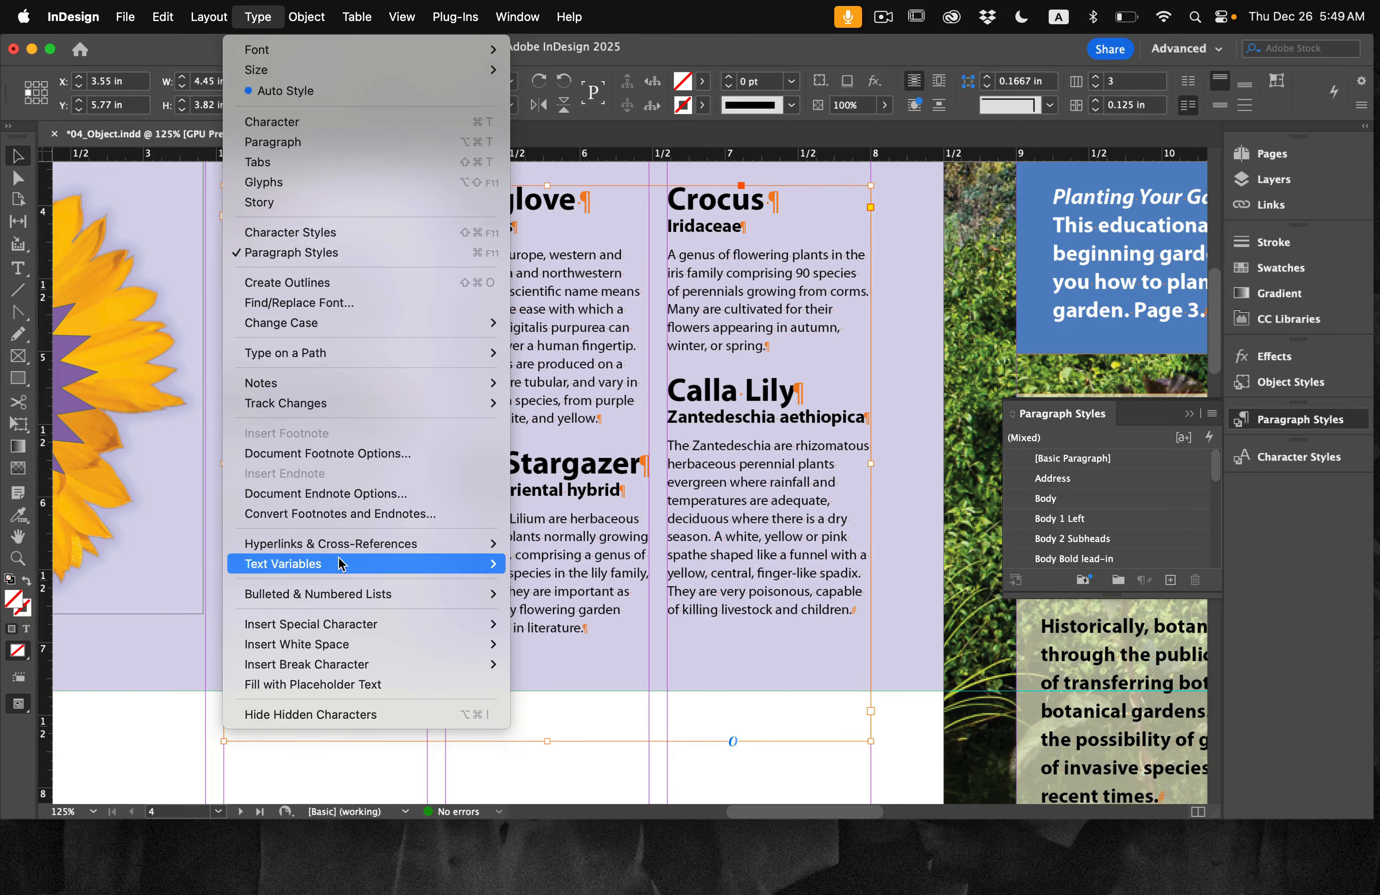
{"action": "left_click", "coordinate": [351, 714]}
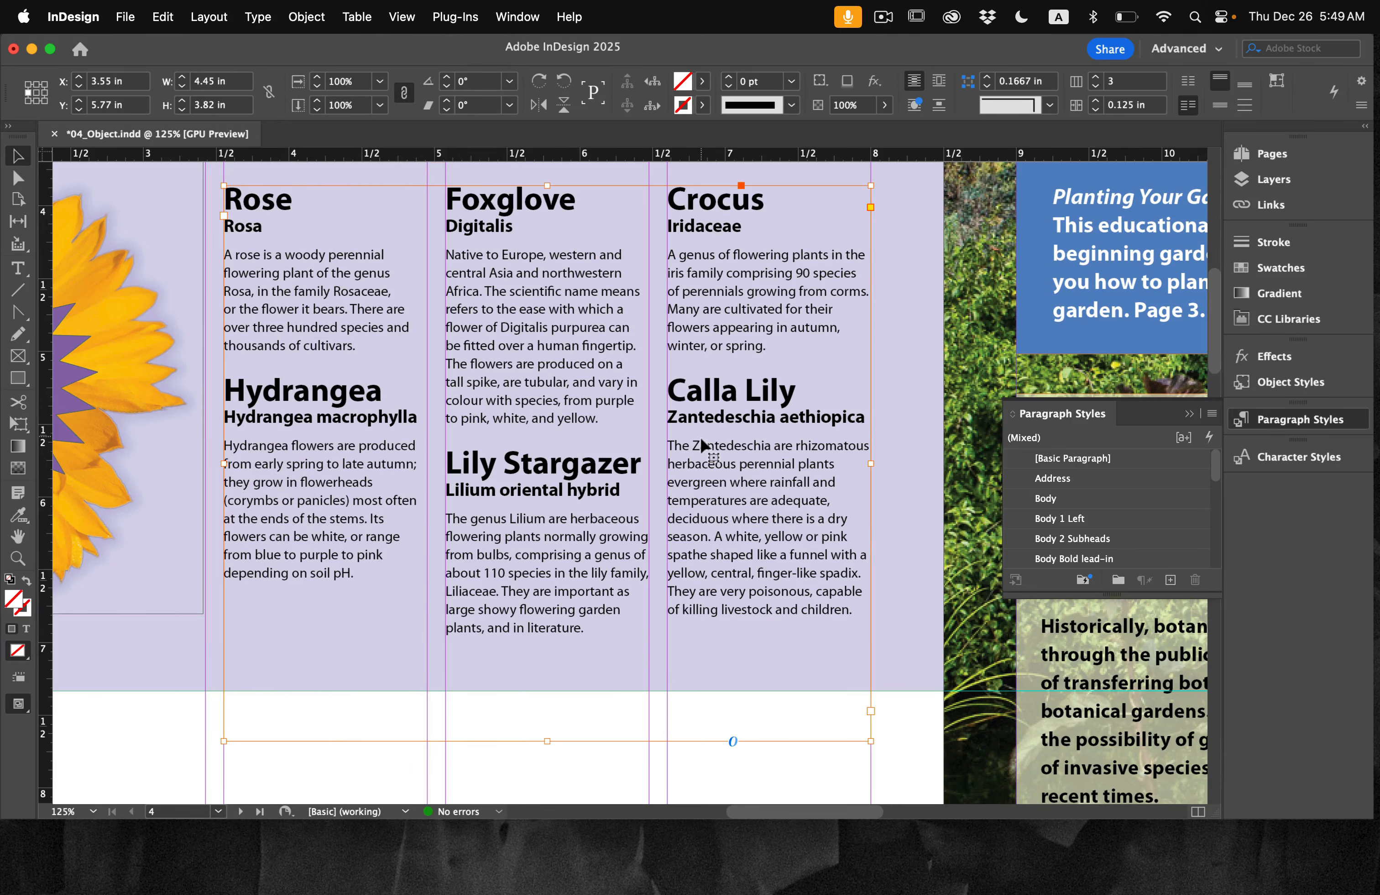
Step: Unlock the Graphics layer so that the objects on the newsletter's cover page can be edited
{"action": "key", "text": "super+0"}
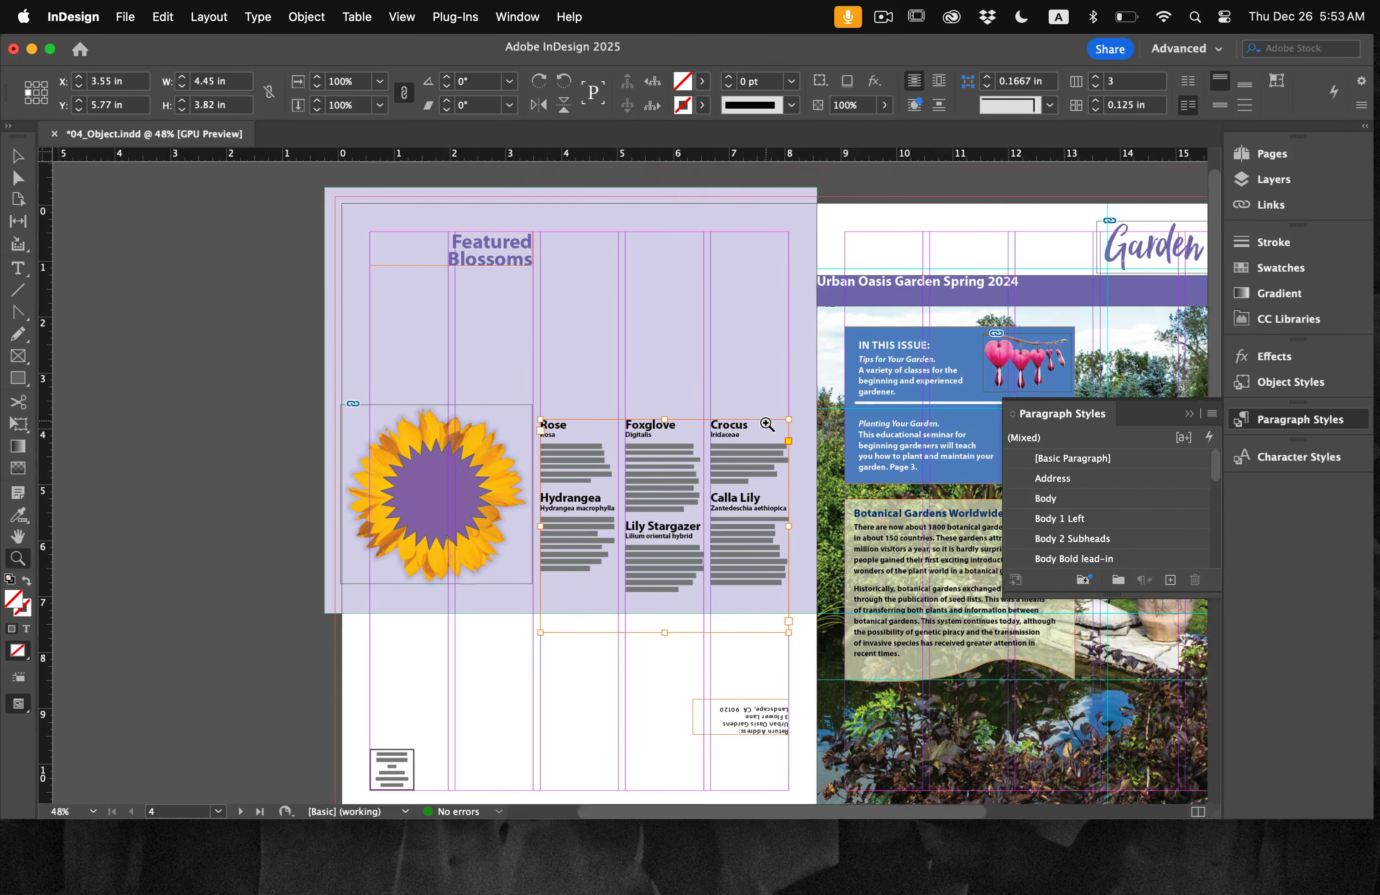
{"action": "scroll", "coordinate": [767, 424], "scroll_direction": "right", "scroll_amount": 10}
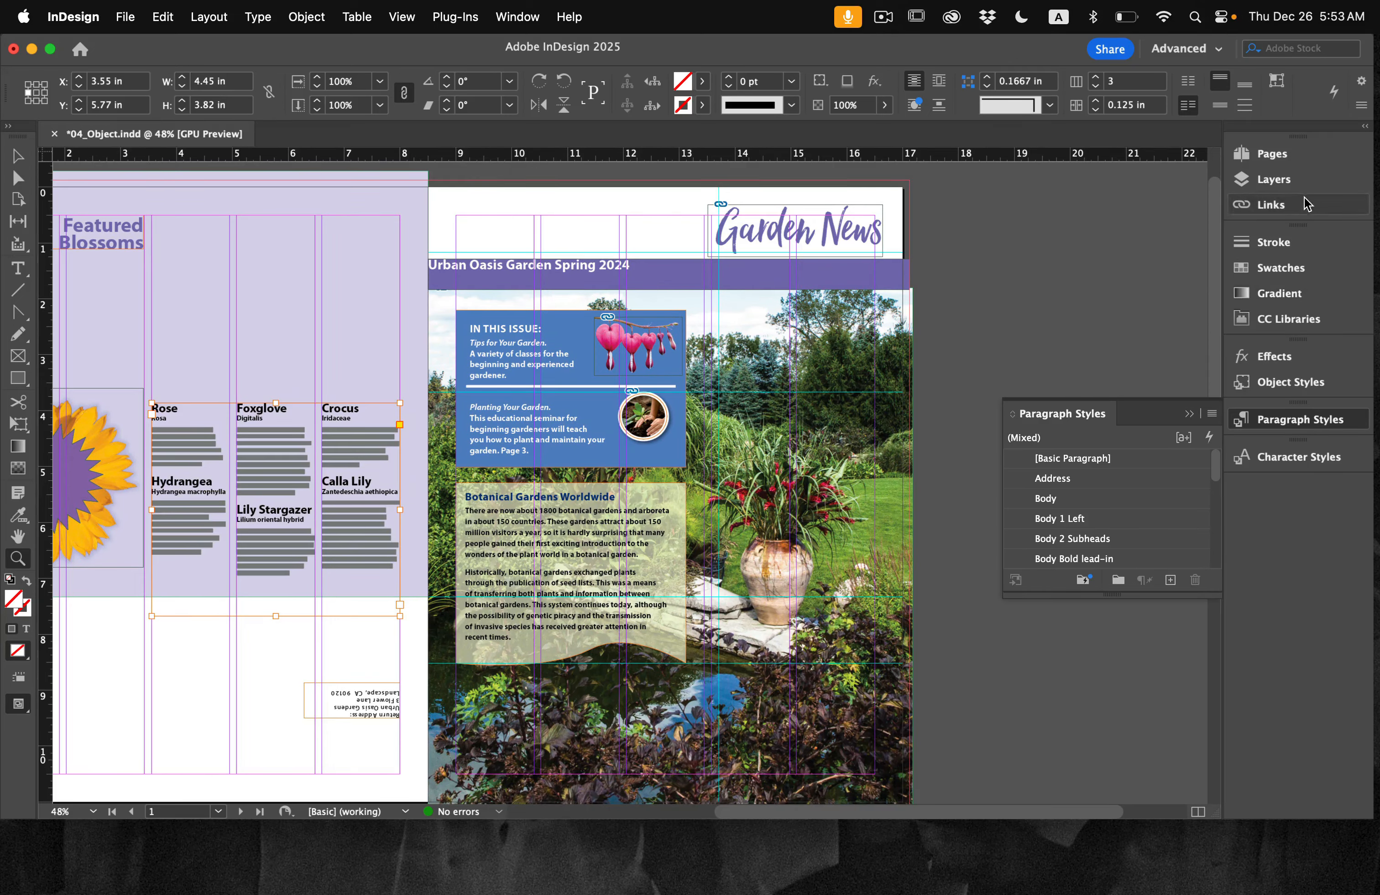
{"action": "left_click", "coordinate": [1317, 185]}
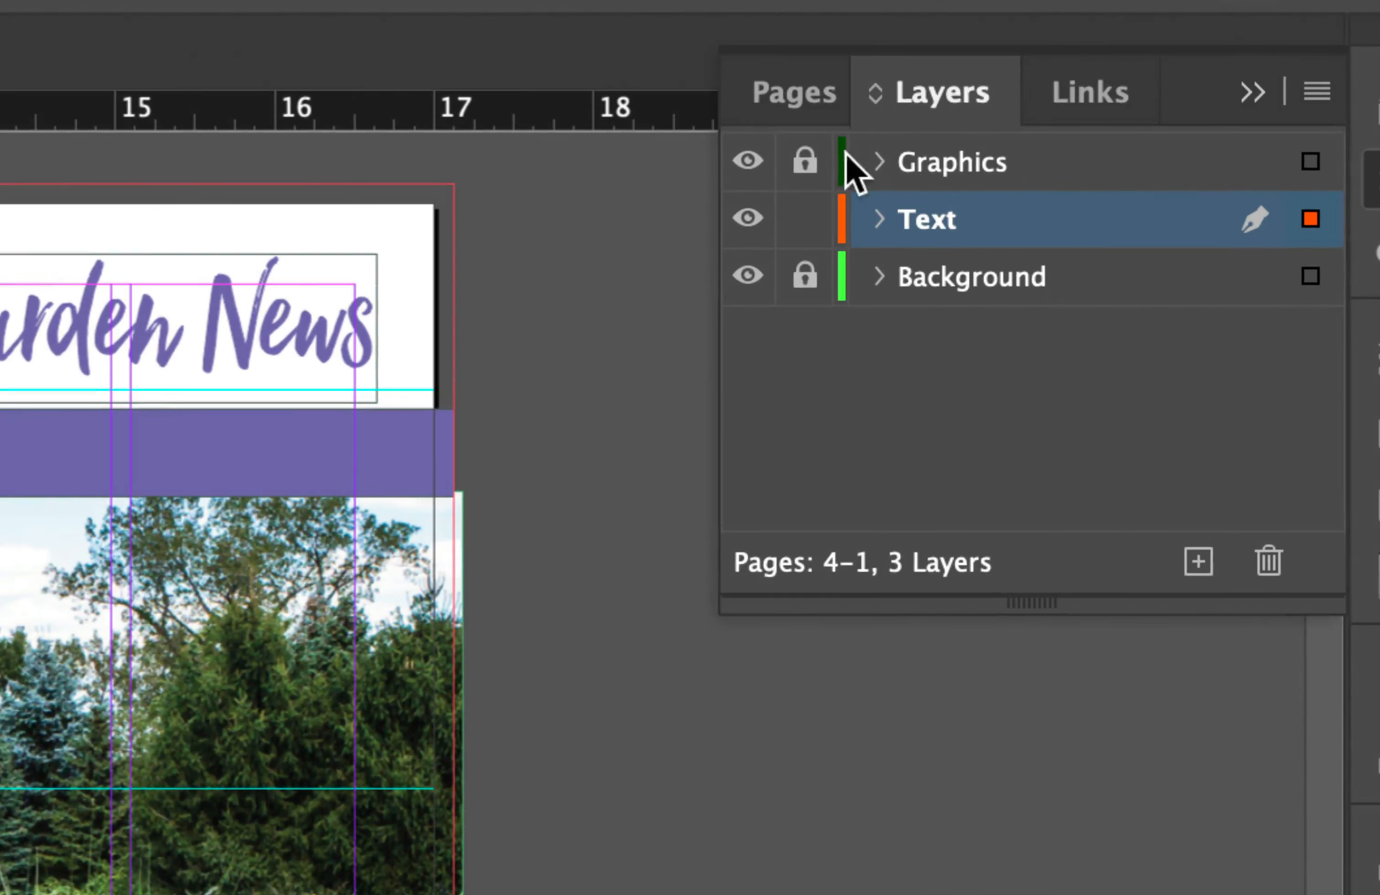
{"action": "left_click", "coordinate": [1033, 172]}
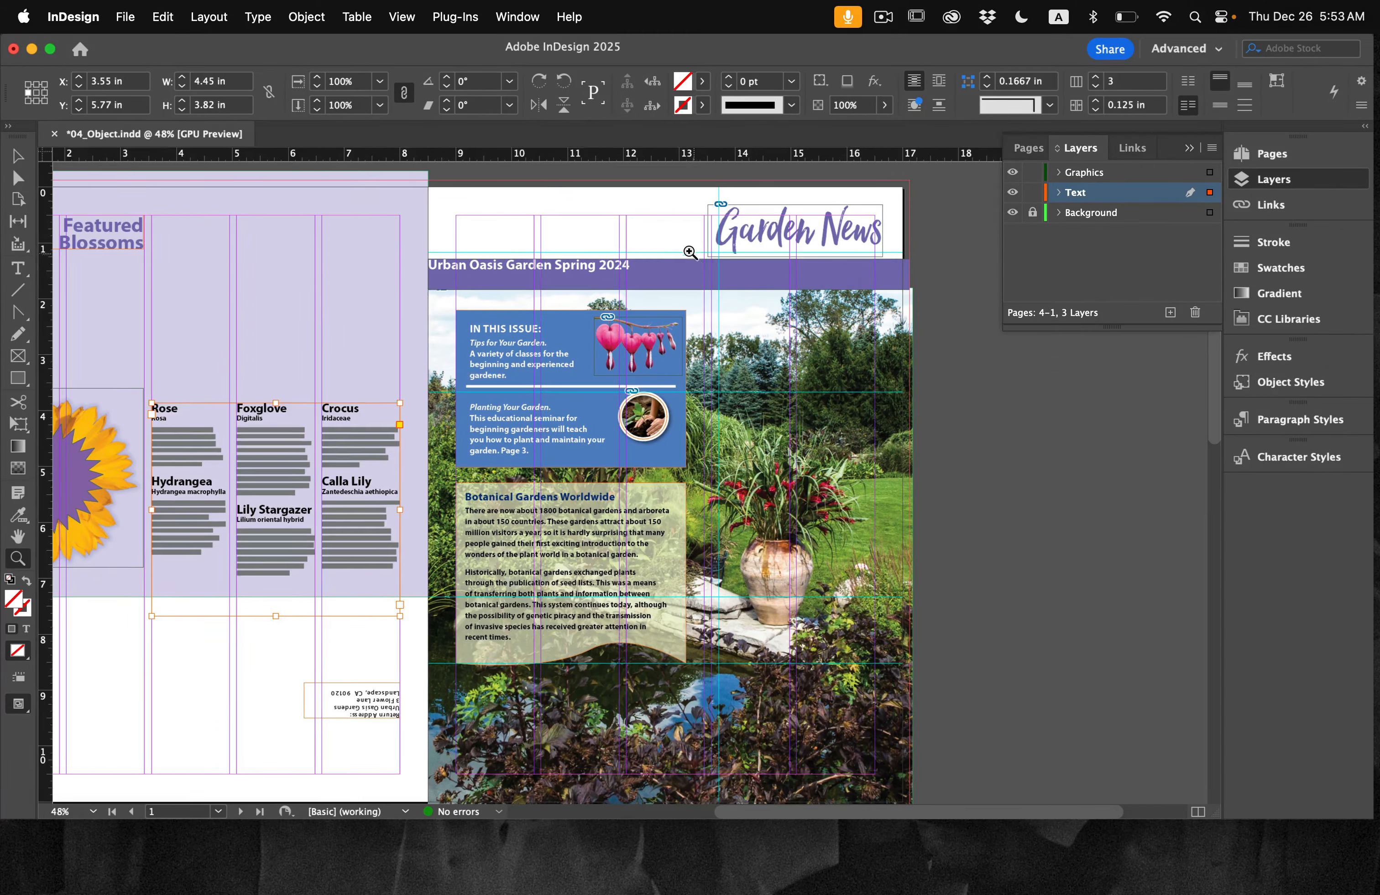
{"action": "scroll", "coordinate": [692, 251], "scroll_direction": "up", "scroll_amount": 3}
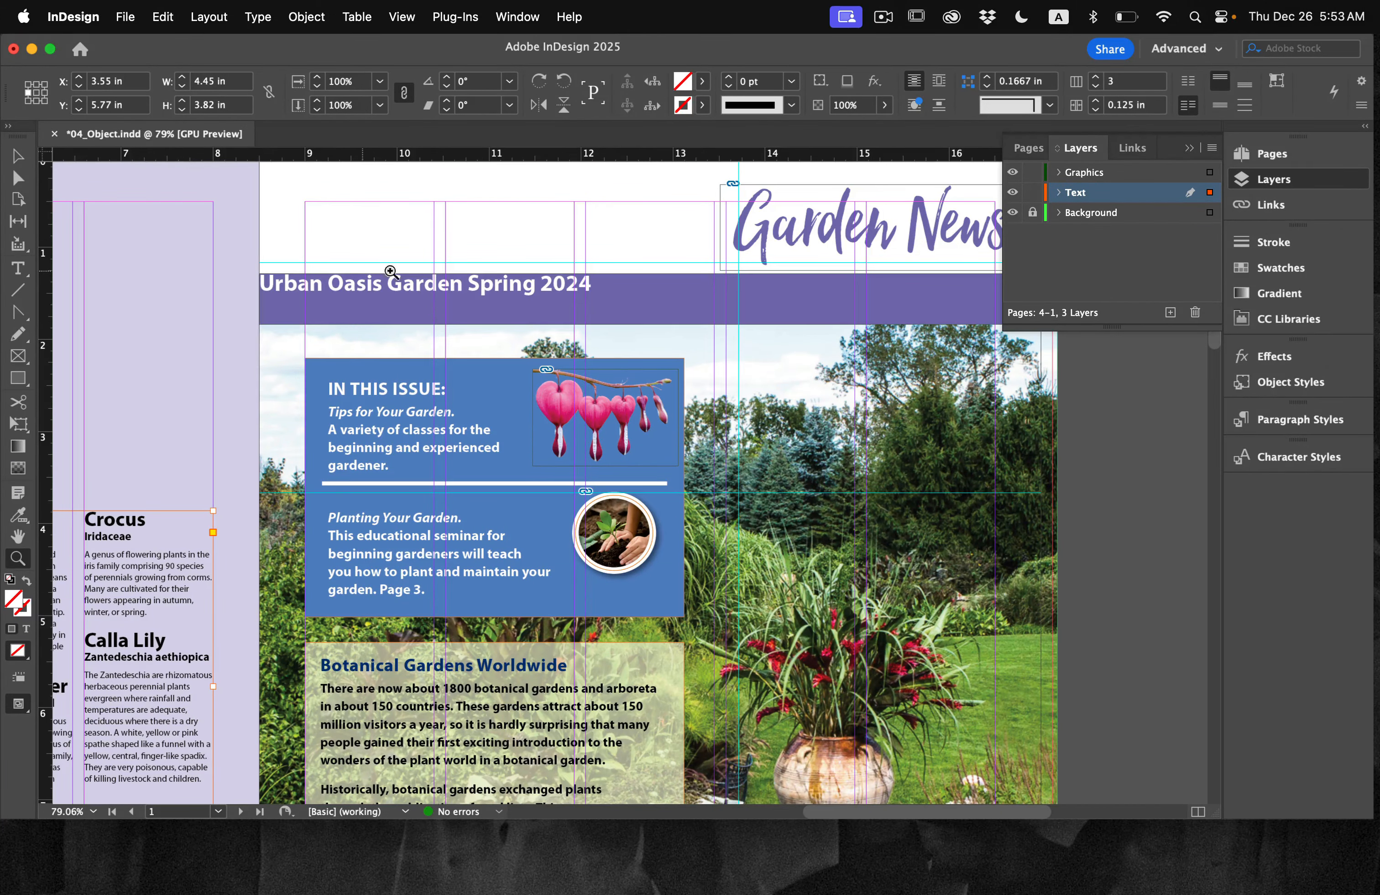
{"action": "scroll", "coordinate": [526, 361], "scroll_direction": "up", "scroll_amount": 2}
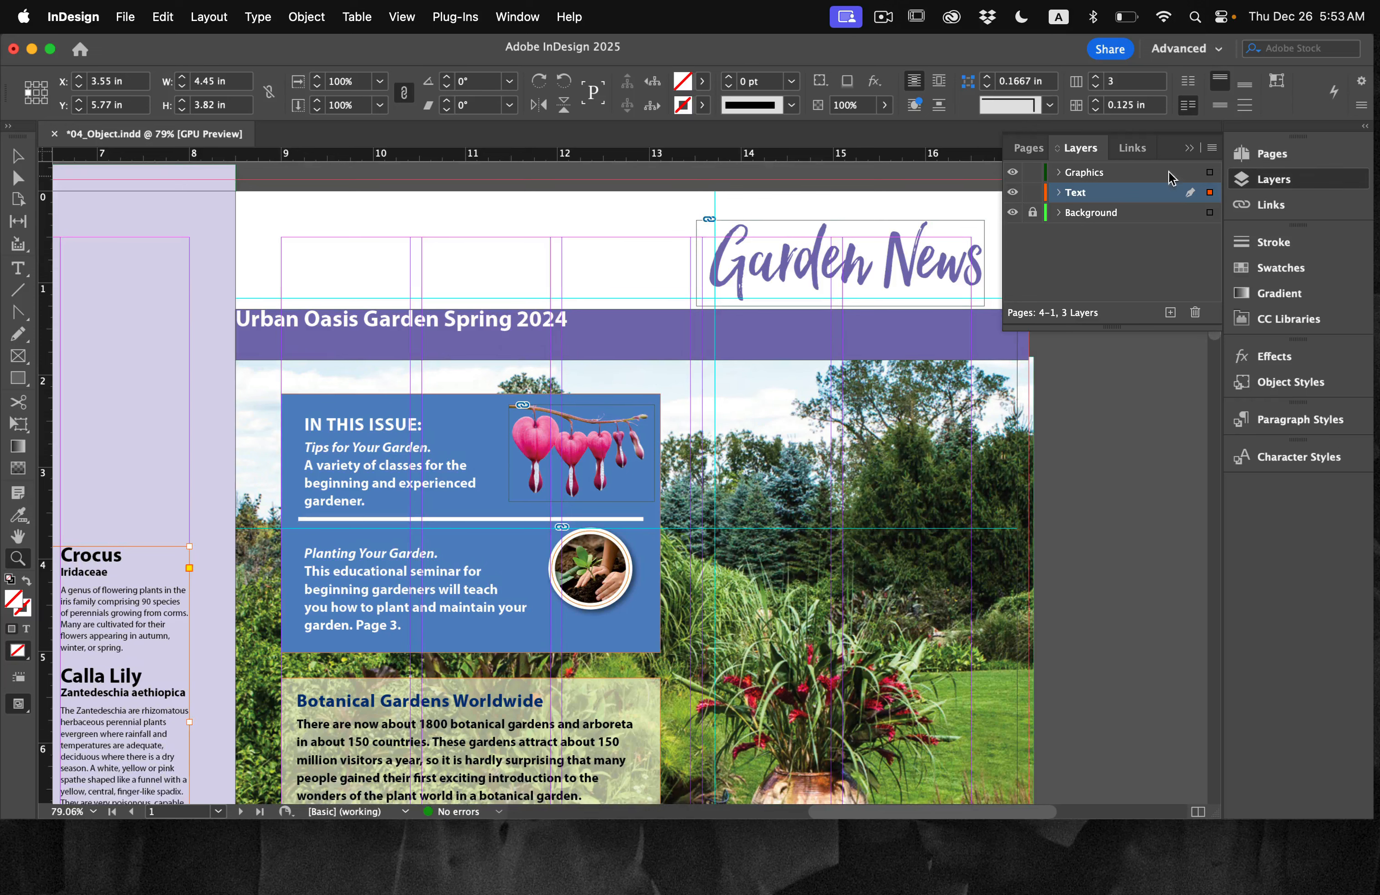
{"action": "left_click", "coordinate": [1354, 179]}
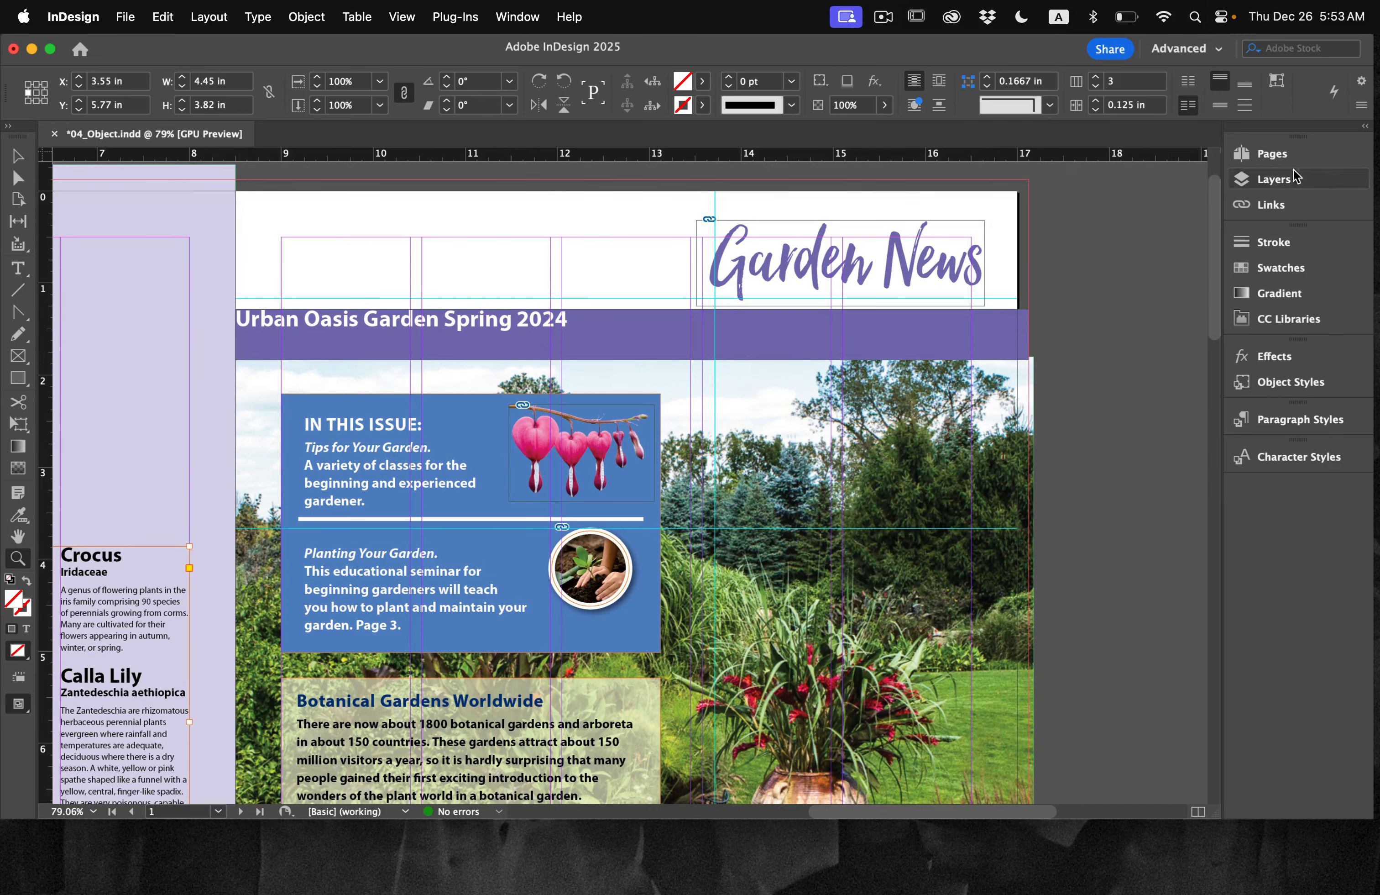
Step: Set the left inset spacing of the purple Urban Oasis Garden banner's text frame to 2 in
{"action": "left_click", "coordinate": [19, 158]}
{"action": "left_click", "coordinate": [625, 332]}
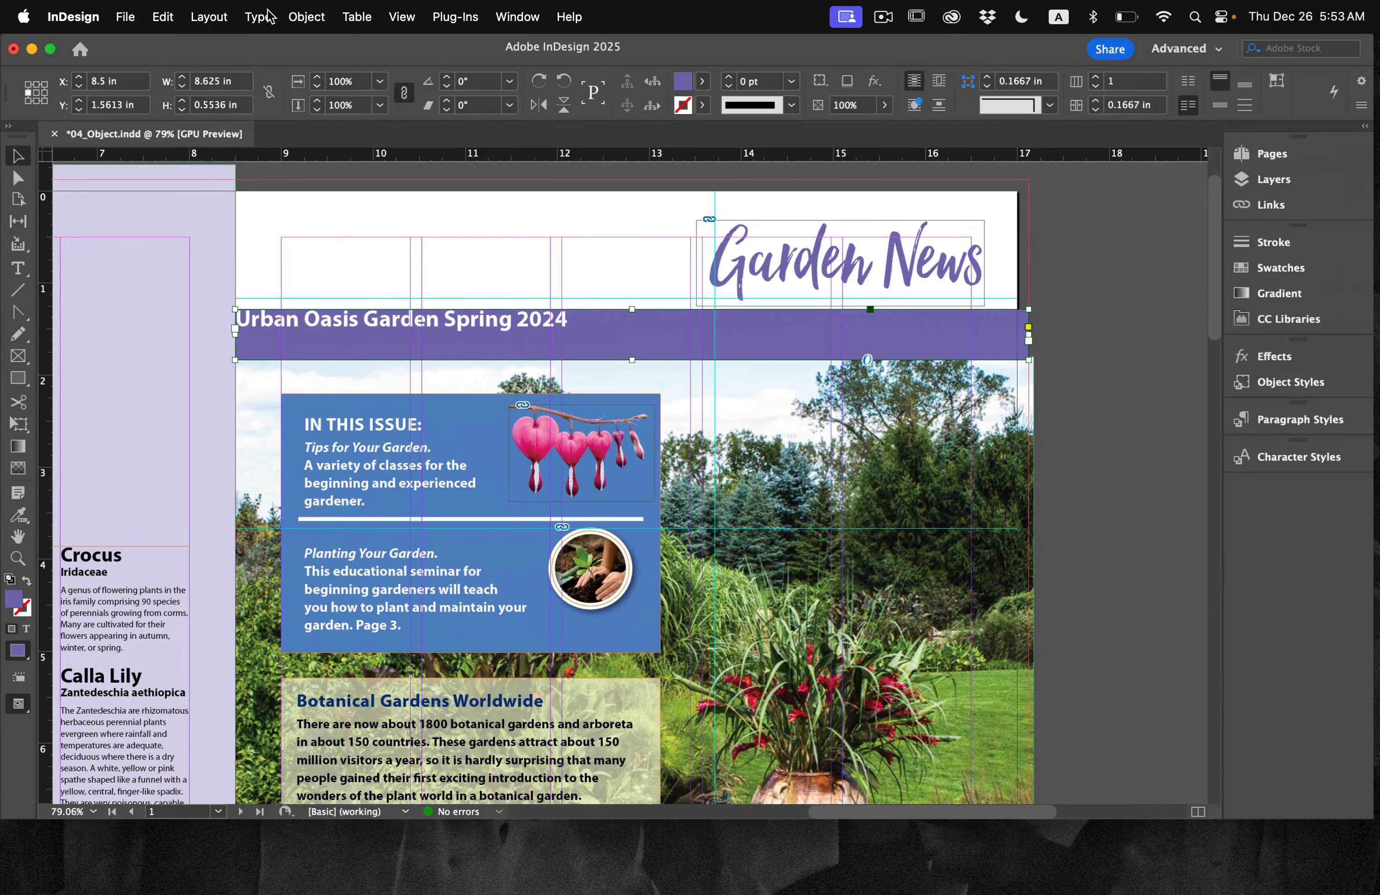
{"action": "left_click", "coordinate": [262, 17]}
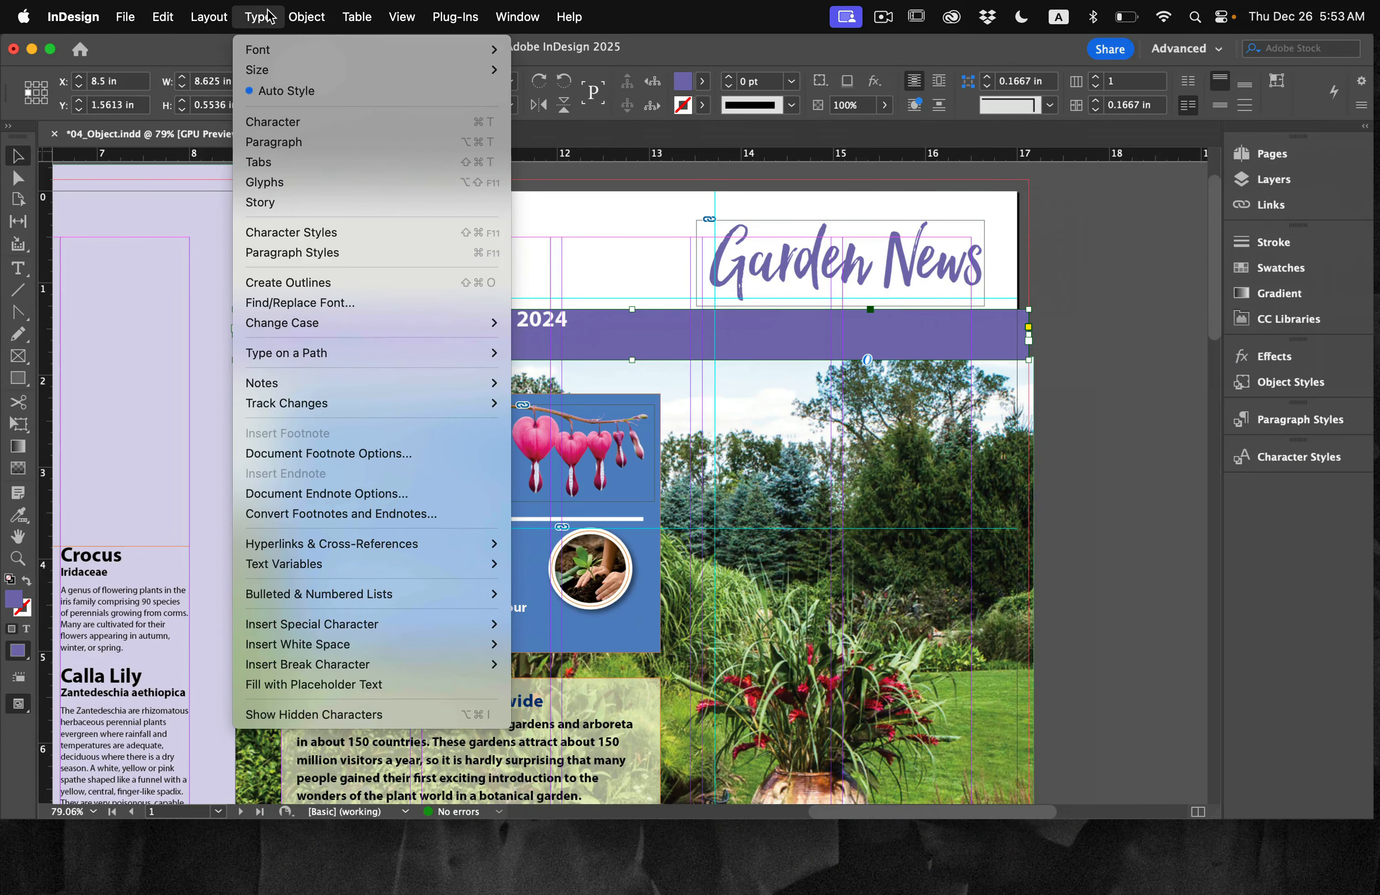
{"action": "mouse_move", "coordinate": [303, 13]}
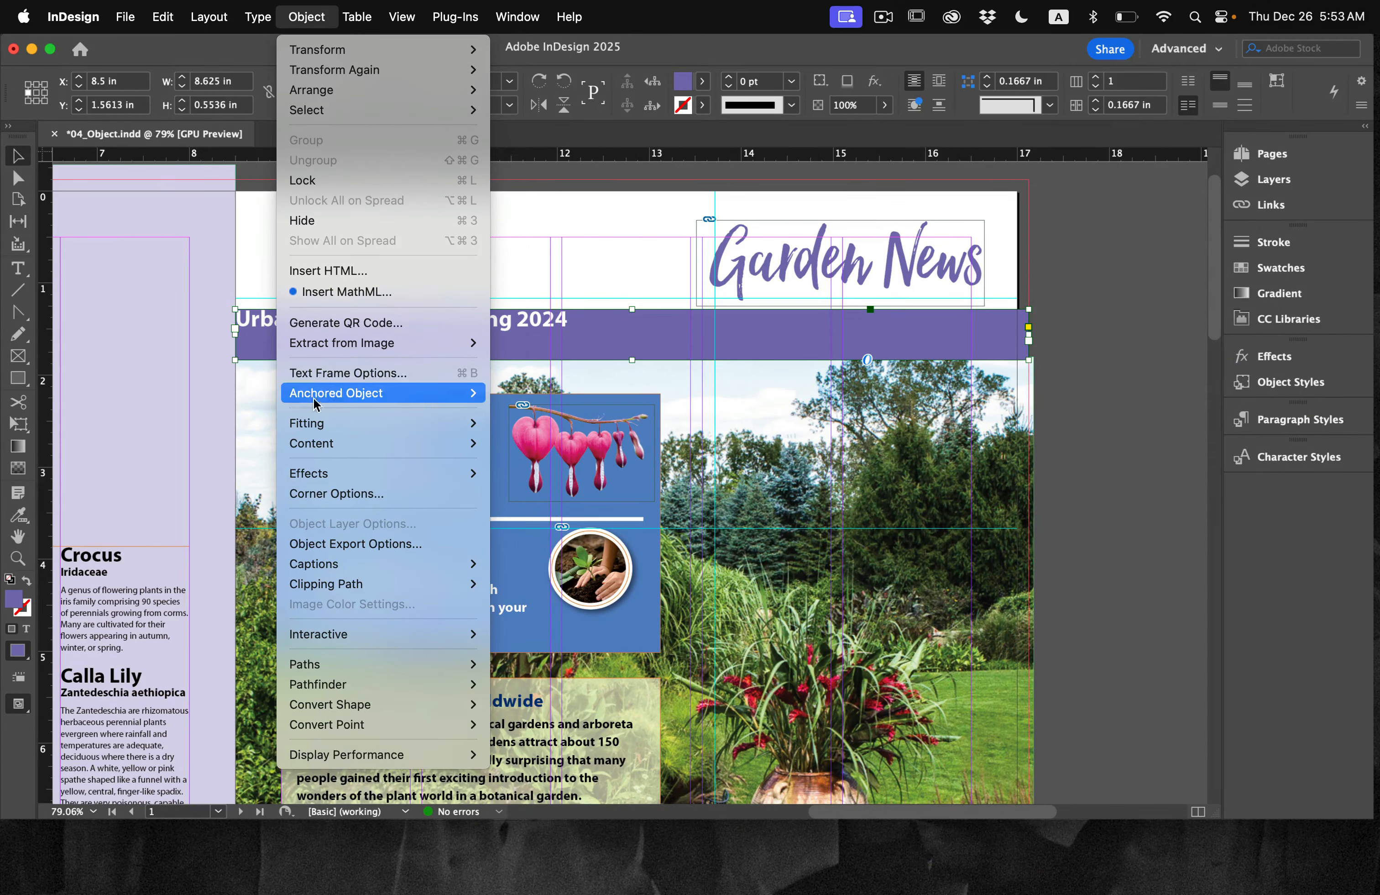
{"action": "left_click", "coordinate": [342, 370]}
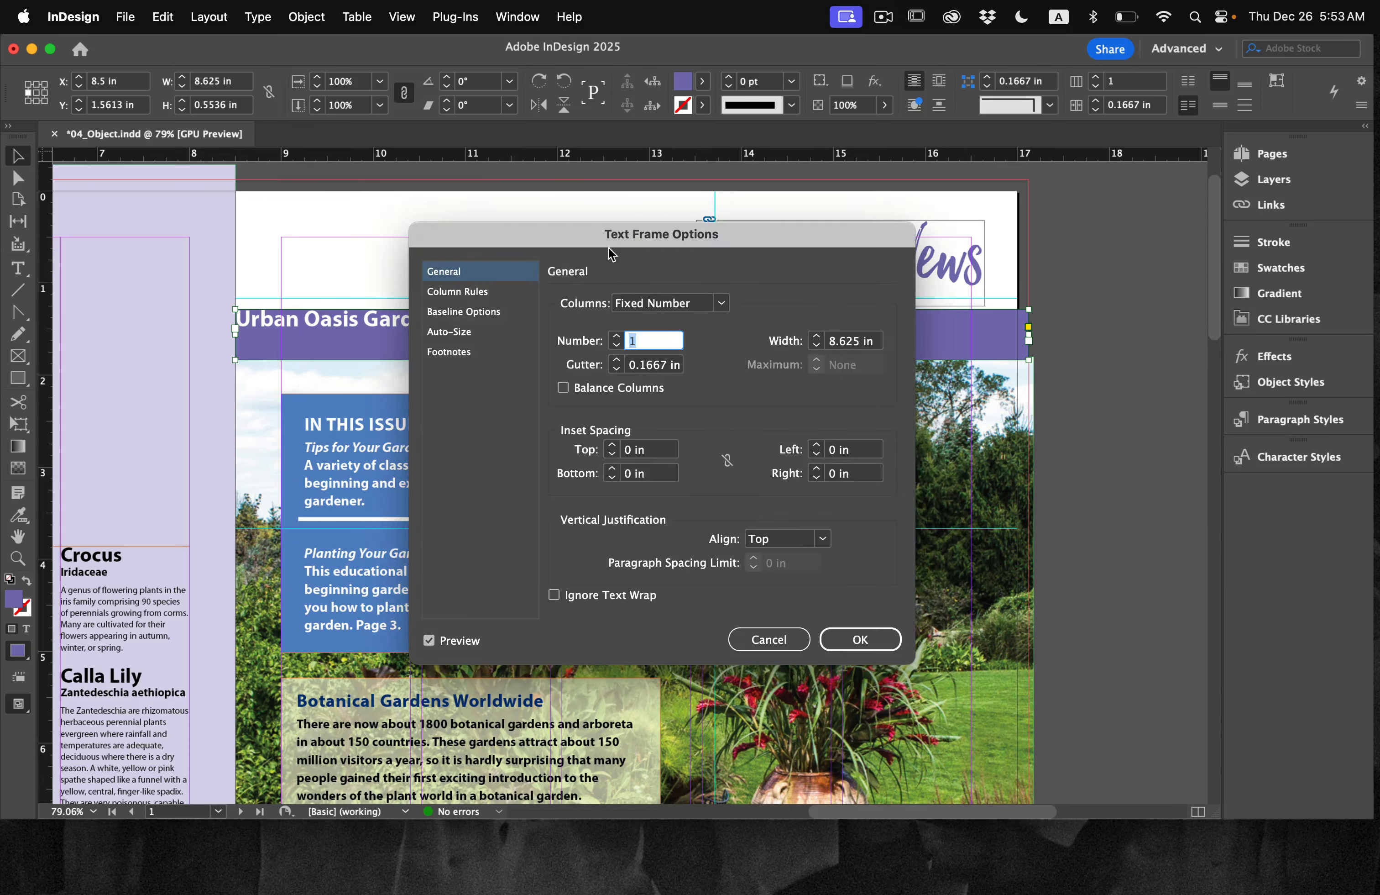
{"action": "left_click_drag", "start_coordinate": [612, 254], "coordinate": [748, 251]}
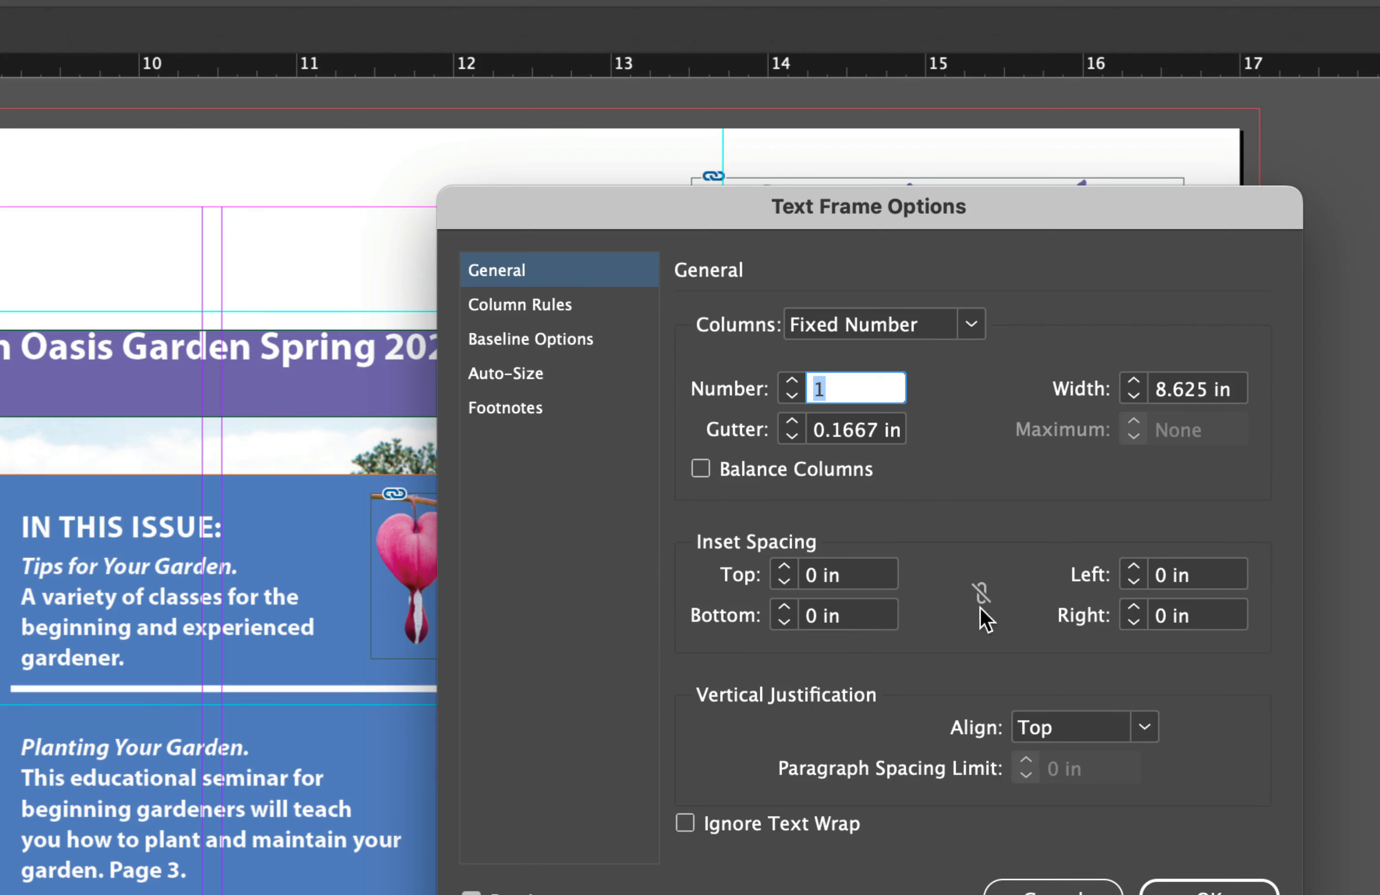
{"action": "double_click", "coordinate": [1162, 575]}
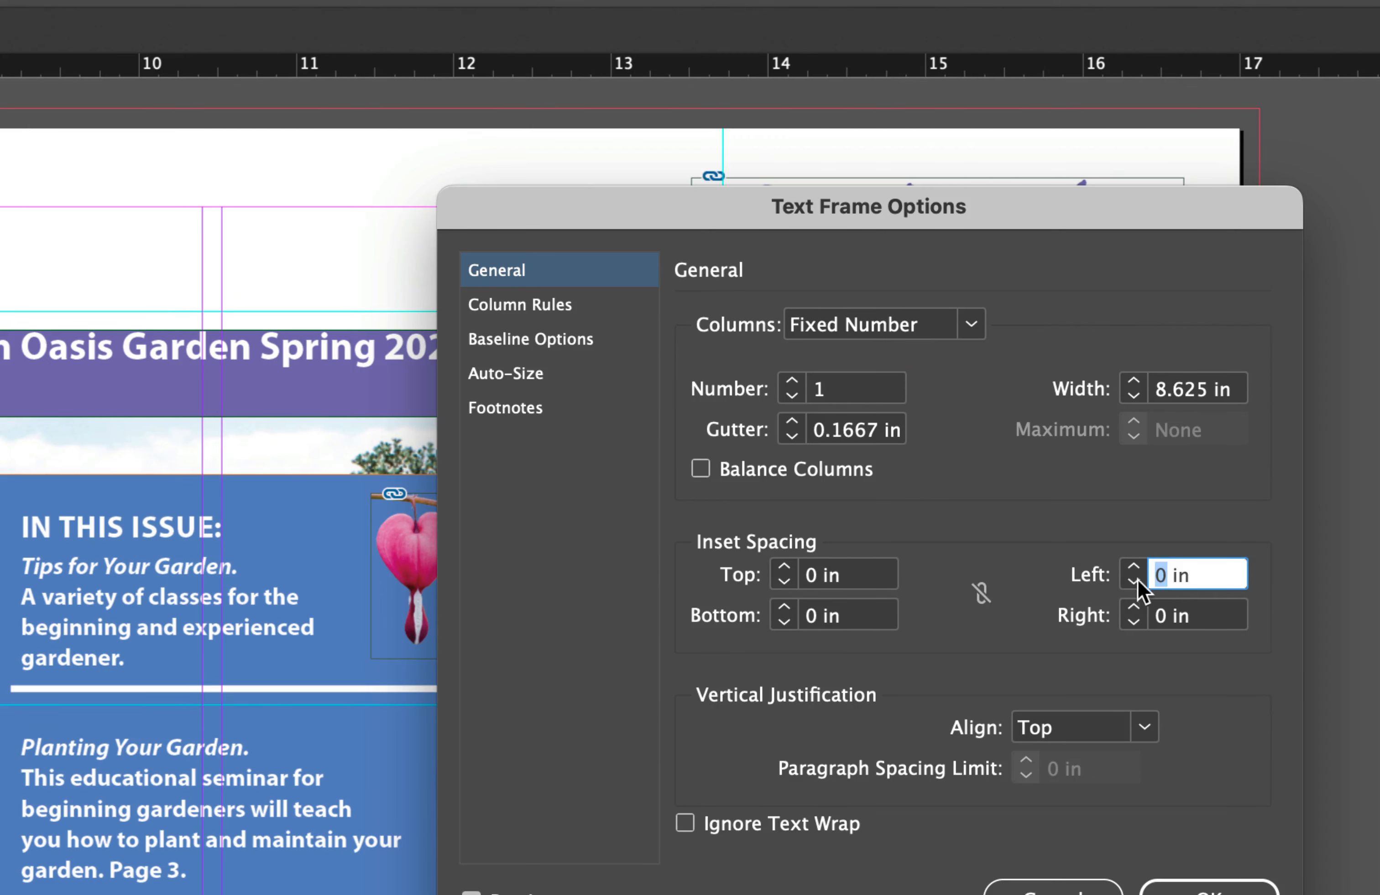
{"action": "type", "text": "2"}
{"action": "key", "text": "Tab"}
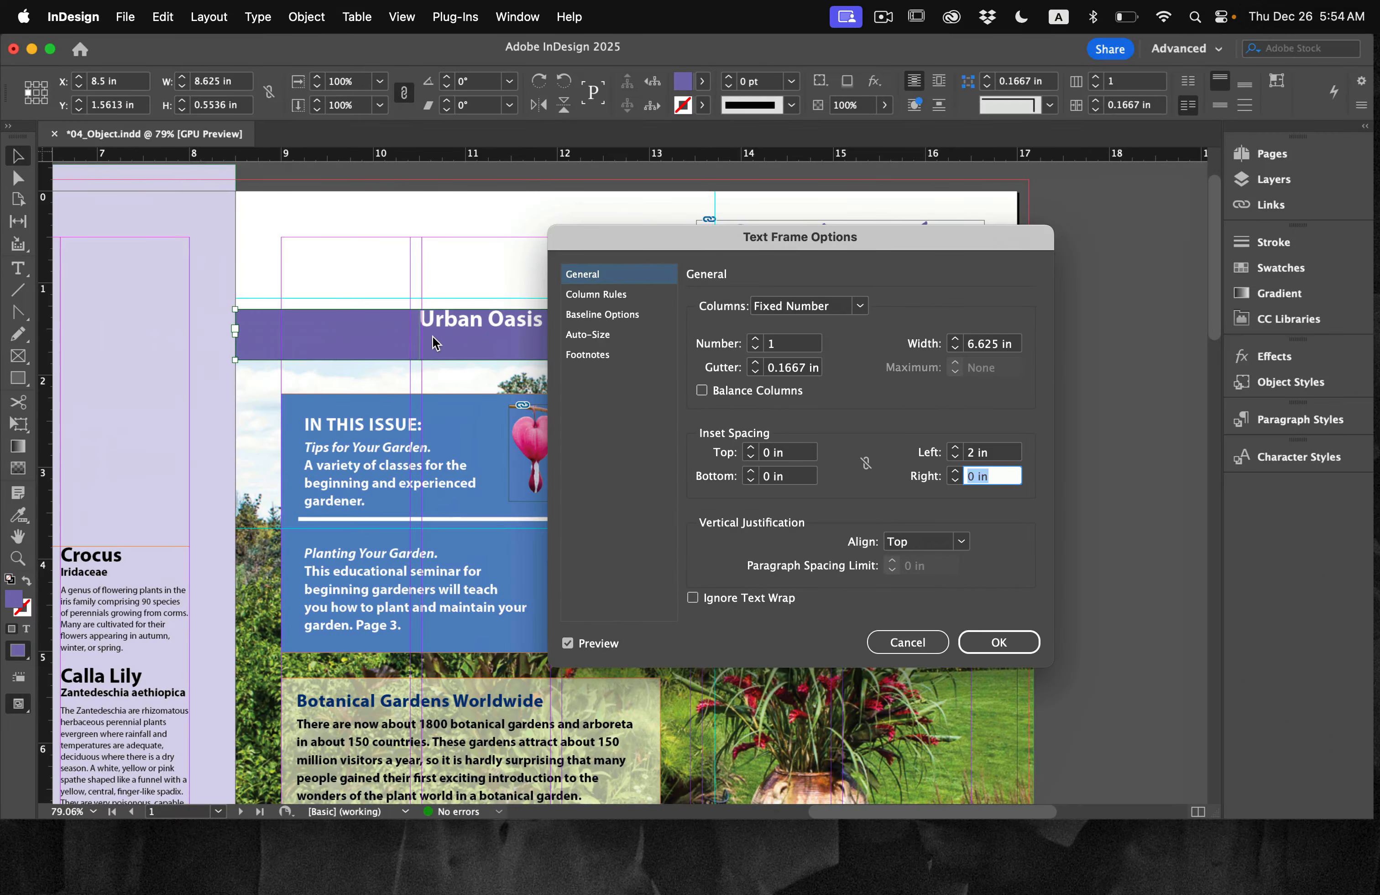
Step: Set the banner text frame's right inset spacing to 0.625 in and apply the text frame options
{"action": "left_click_drag", "start_coordinate": [803, 239], "coordinate": [361, 256]}
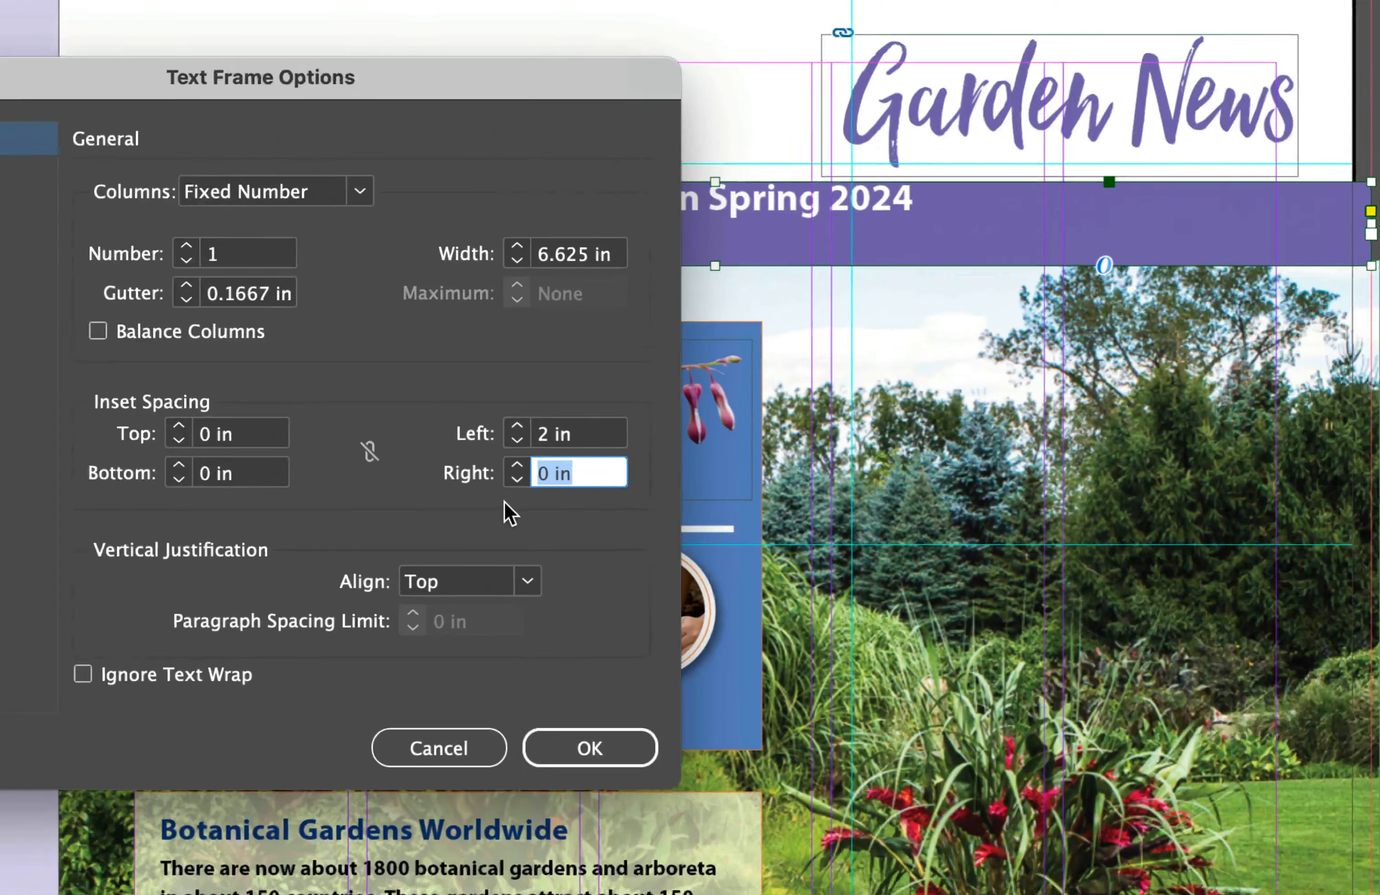
{"action": "type", "text": "."}
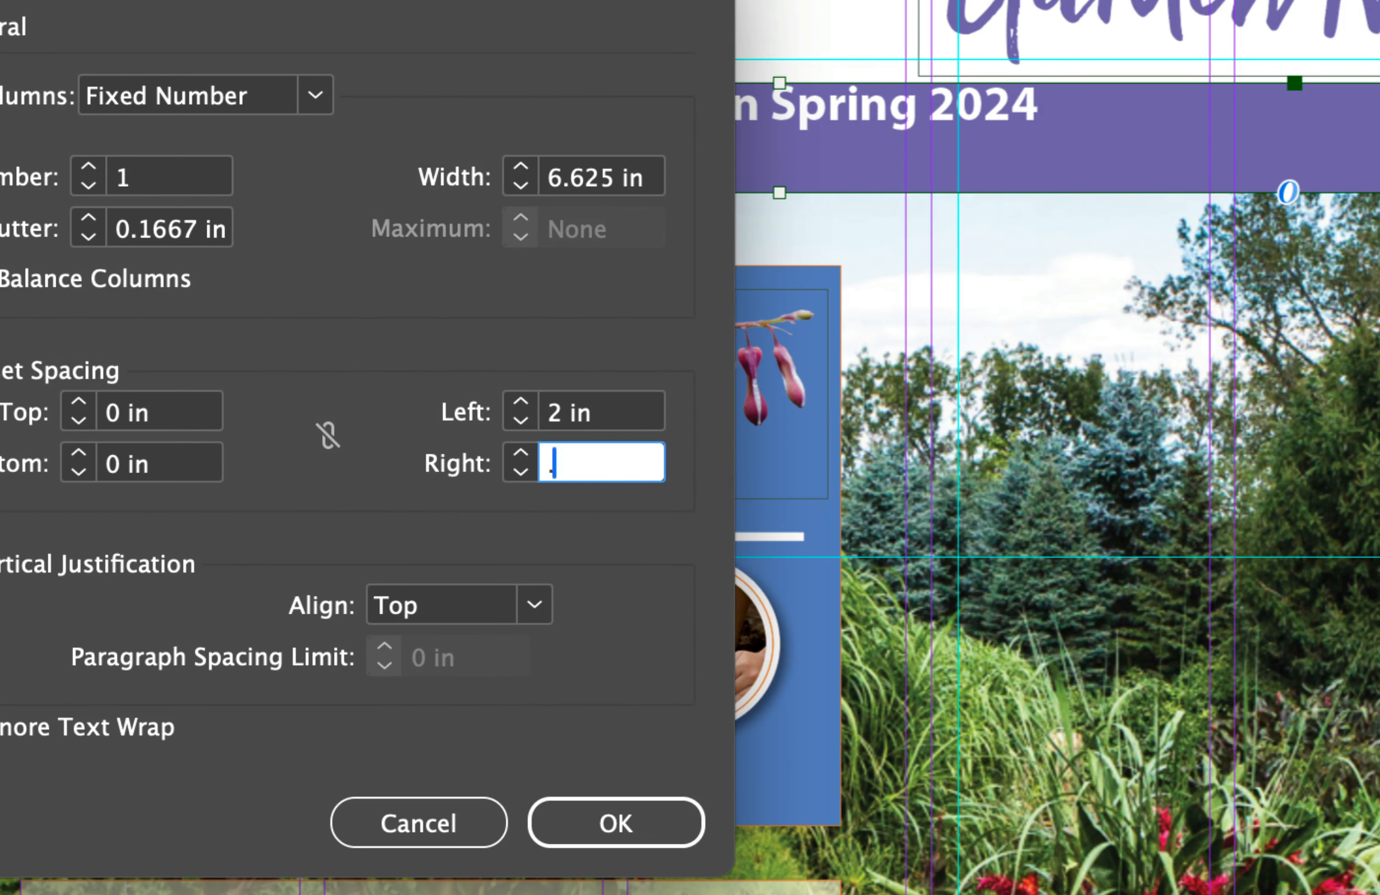
{"action": "type", "text": "6256"}
{"action": "key", "text": "BackSpace"}
{"action": "left_click", "coordinate": [586, 824]}
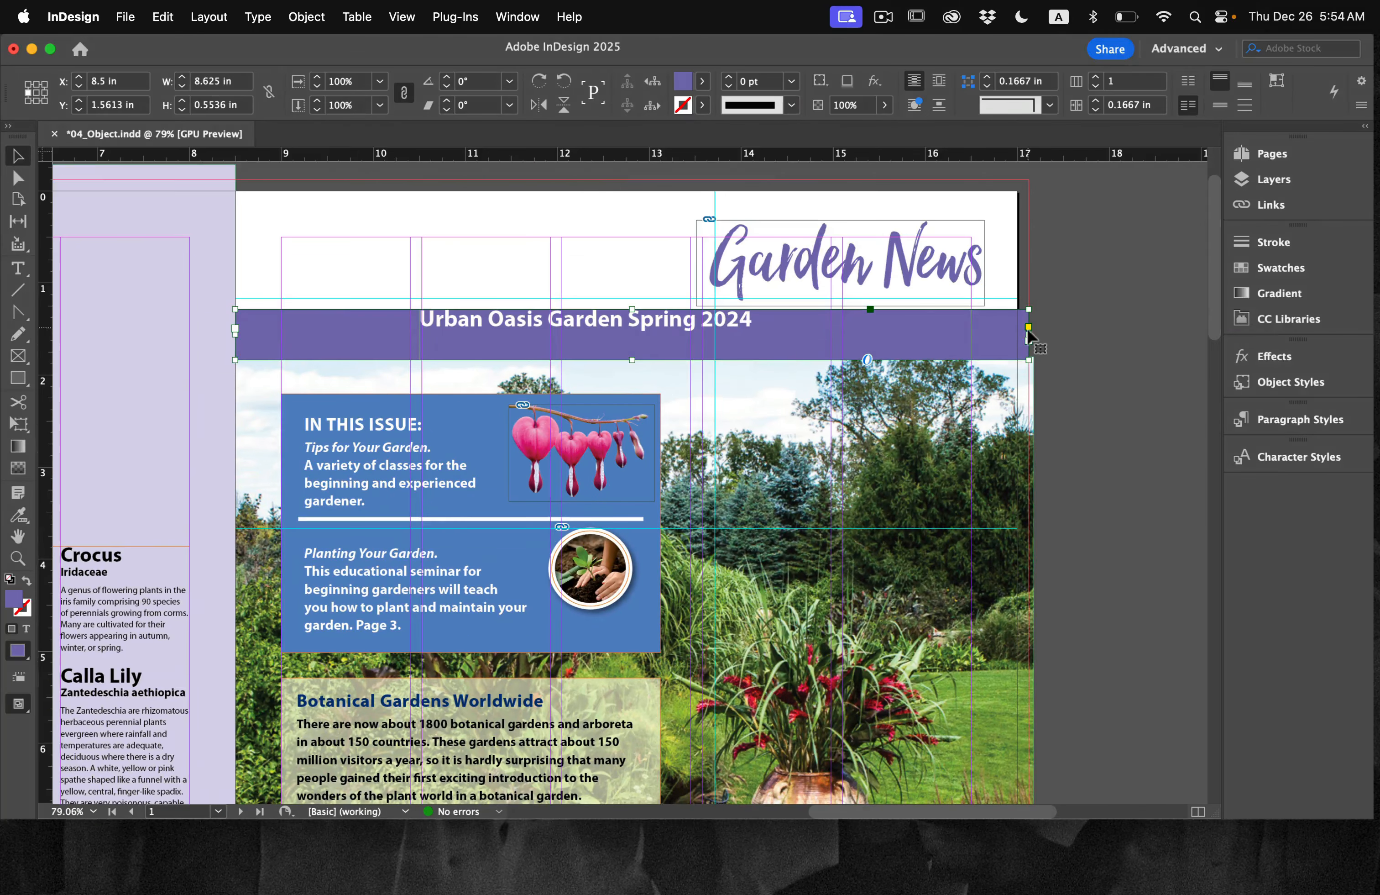
Step: Set the banner text frame's vertical justification to Center
{"action": "left_click", "coordinate": [296, 14]}
{"action": "left_click", "coordinate": [363, 375]}
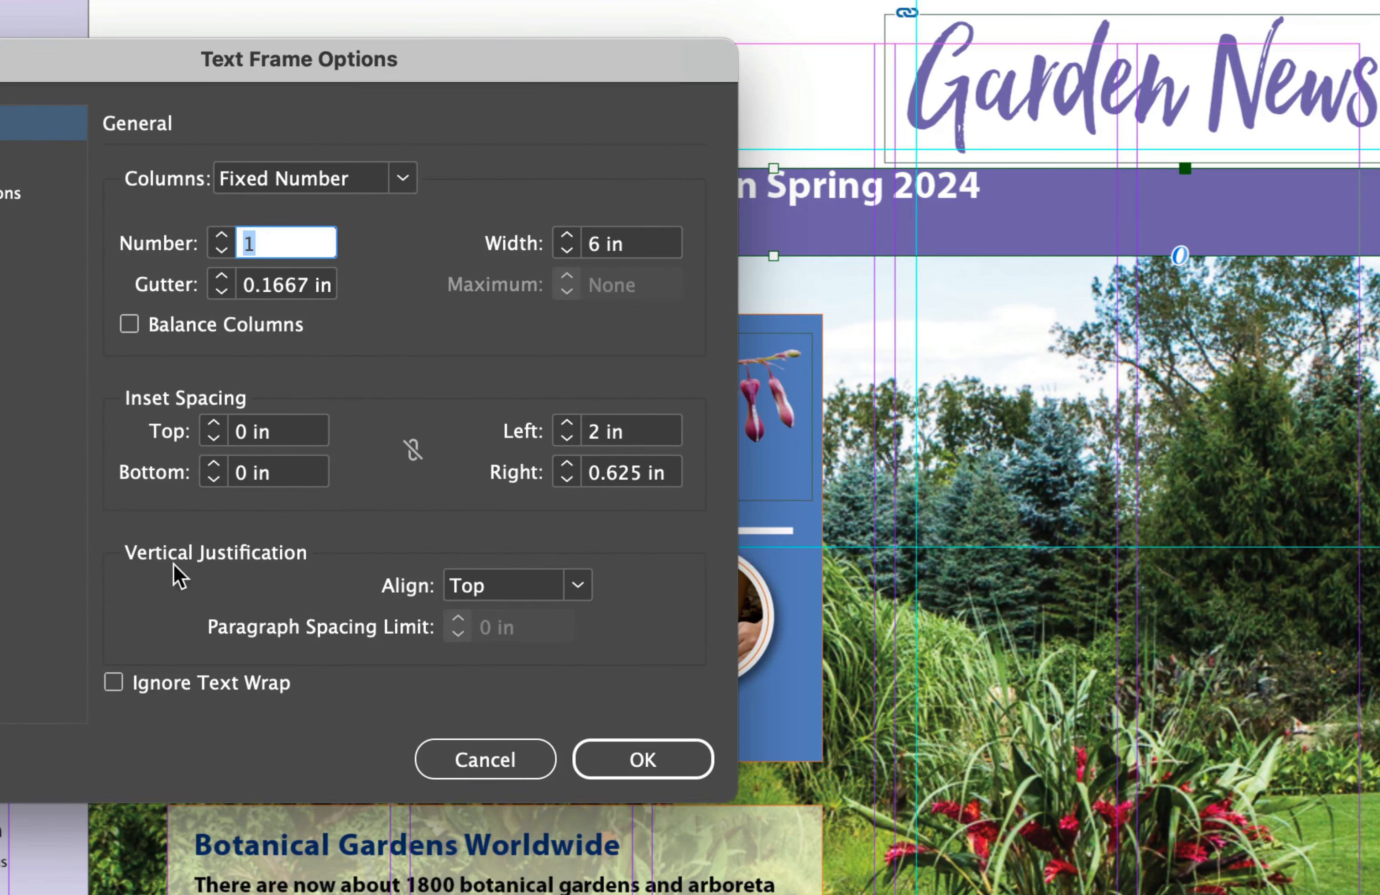
{"action": "left_click", "coordinate": [577, 587]}
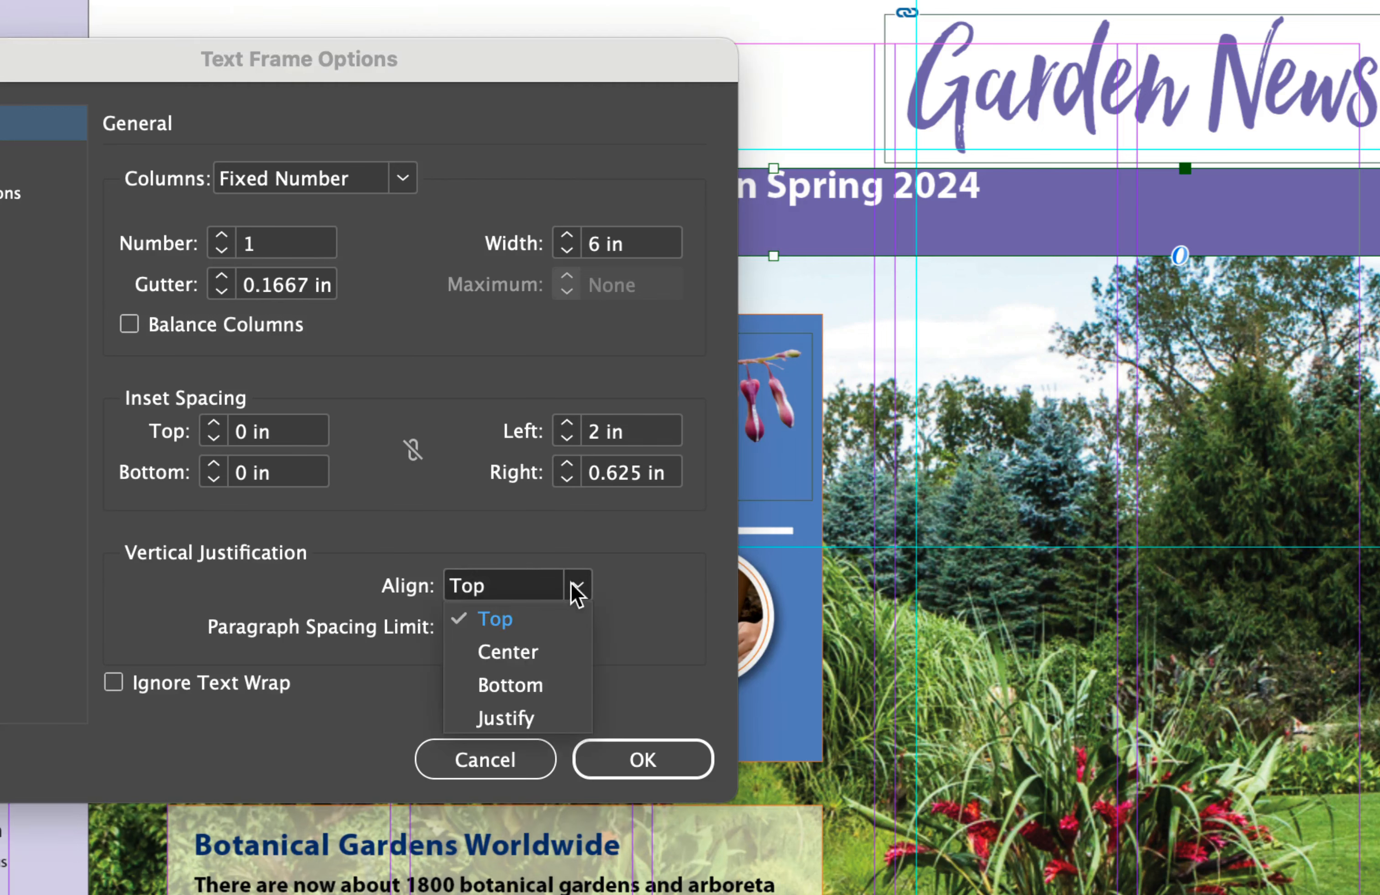
{"action": "left_click", "coordinate": [551, 654]}
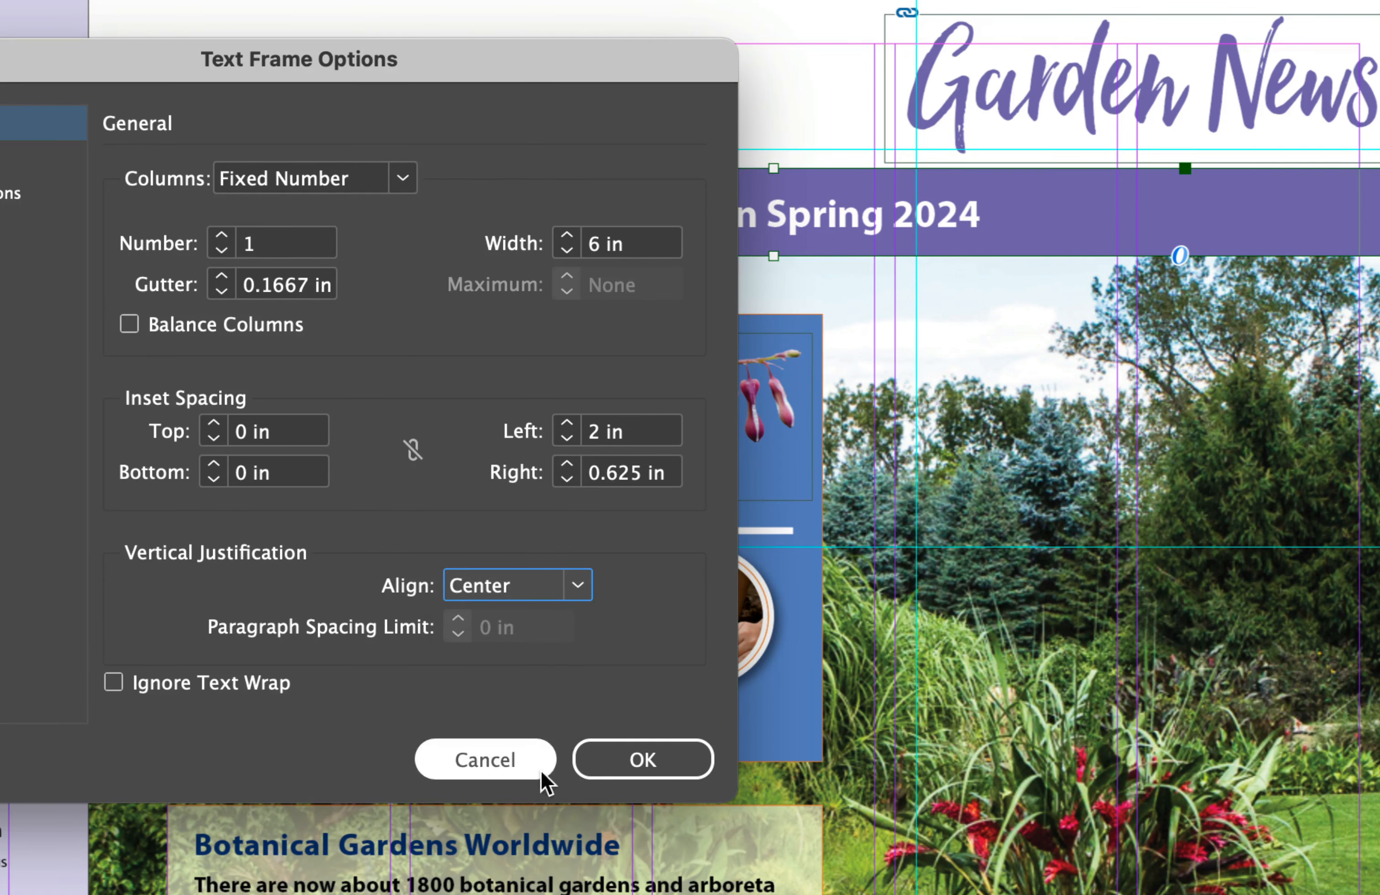
{"action": "left_click", "coordinate": [653, 770]}
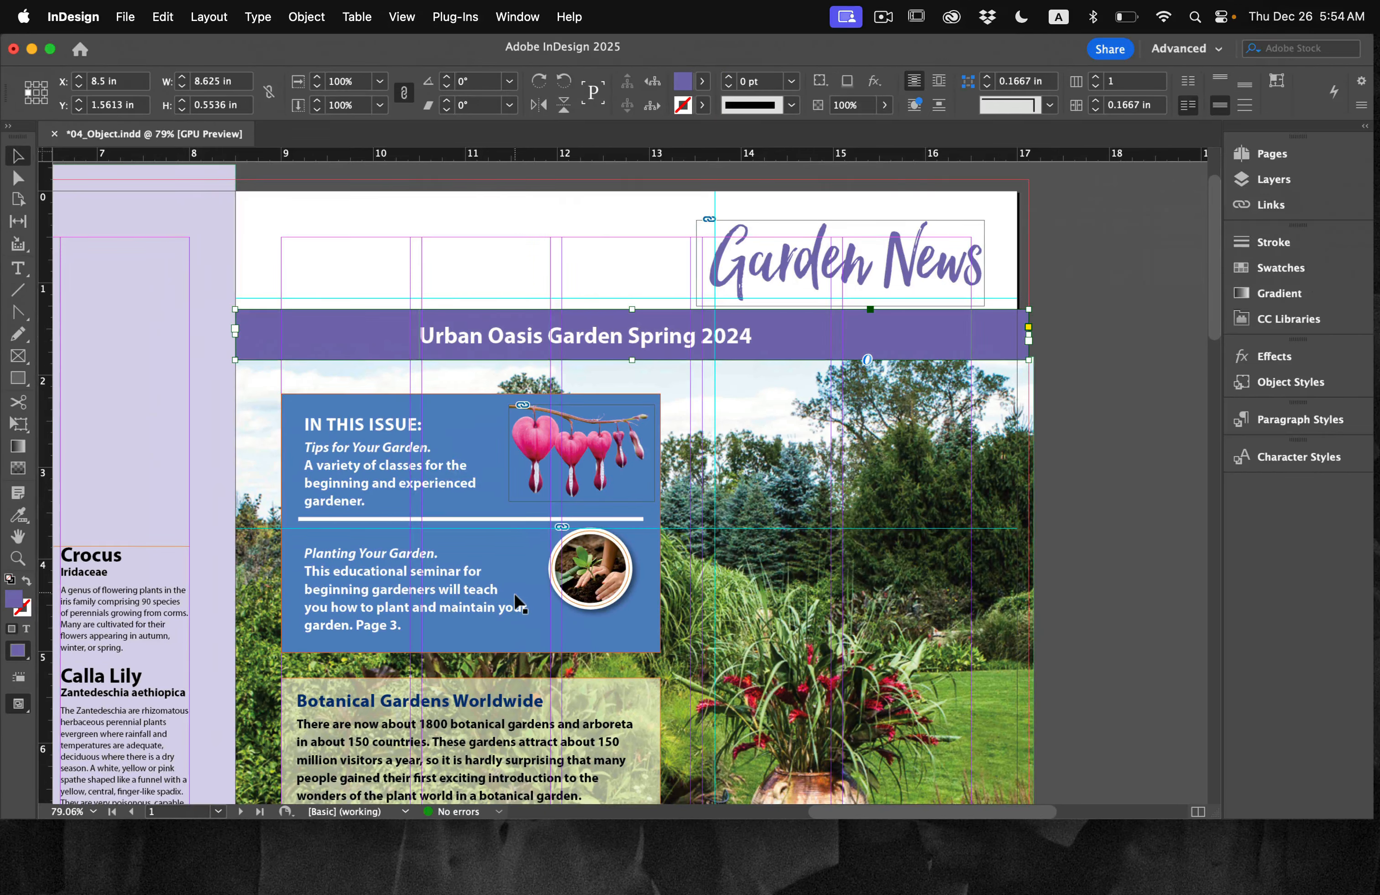
Step: Insert a Right Indent Tab directly before the word Spring in the banner text
{"action": "key", "text": "t"}
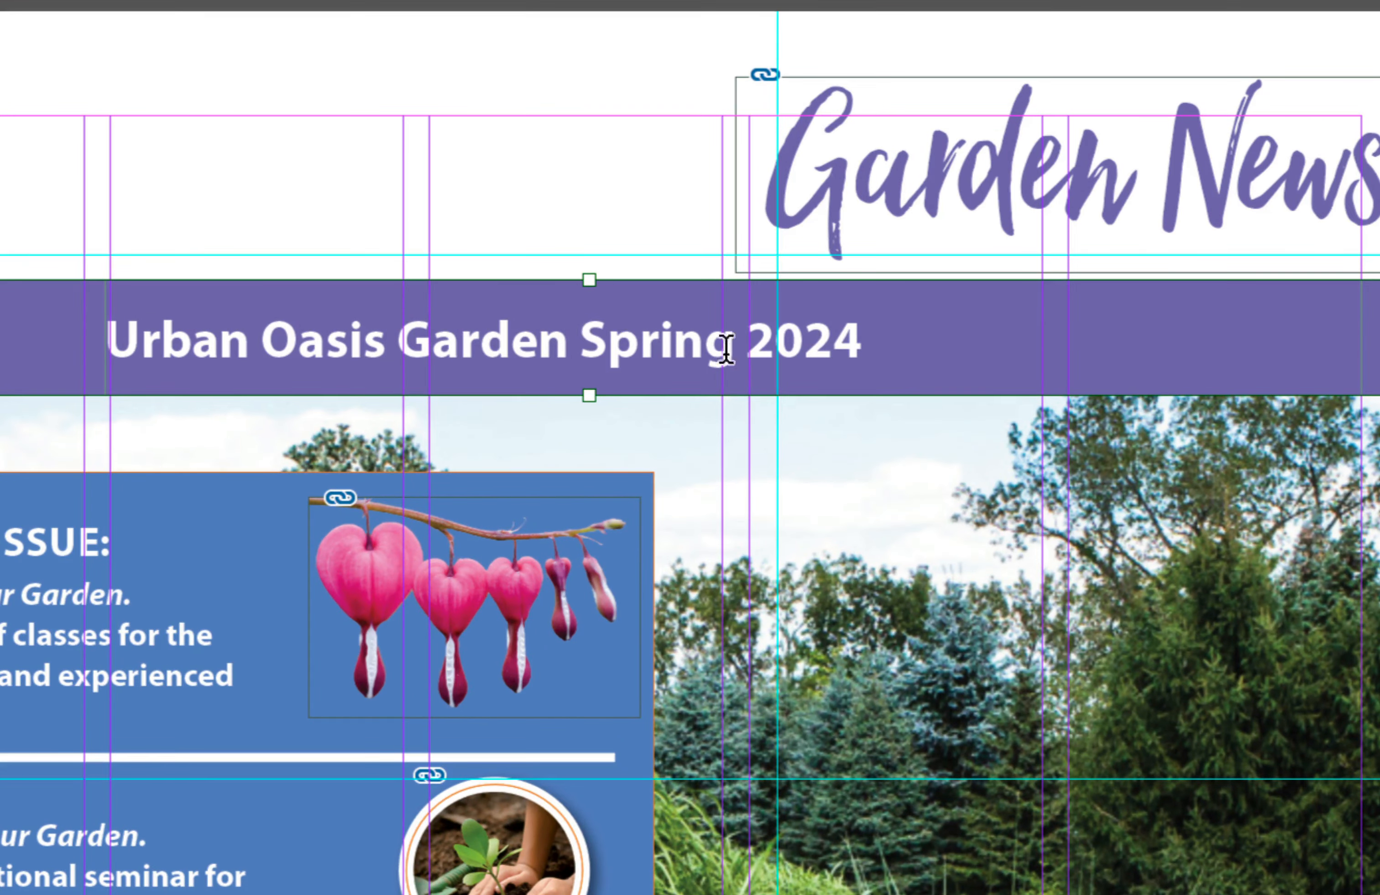
{"action": "left_click", "coordinate": [583, 338]}
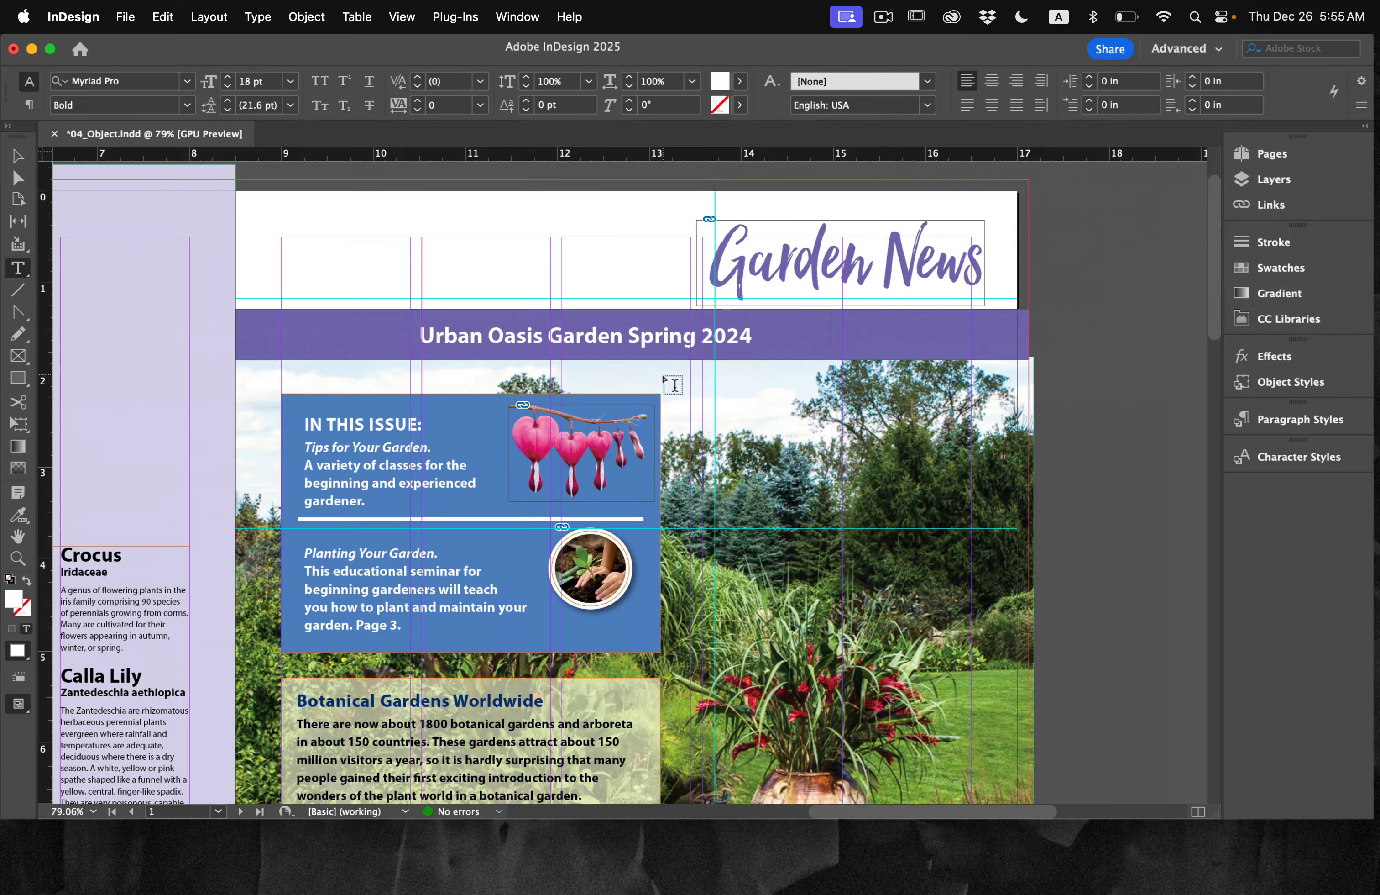
{"action": "left_click", "coordinate": [252, 12]}
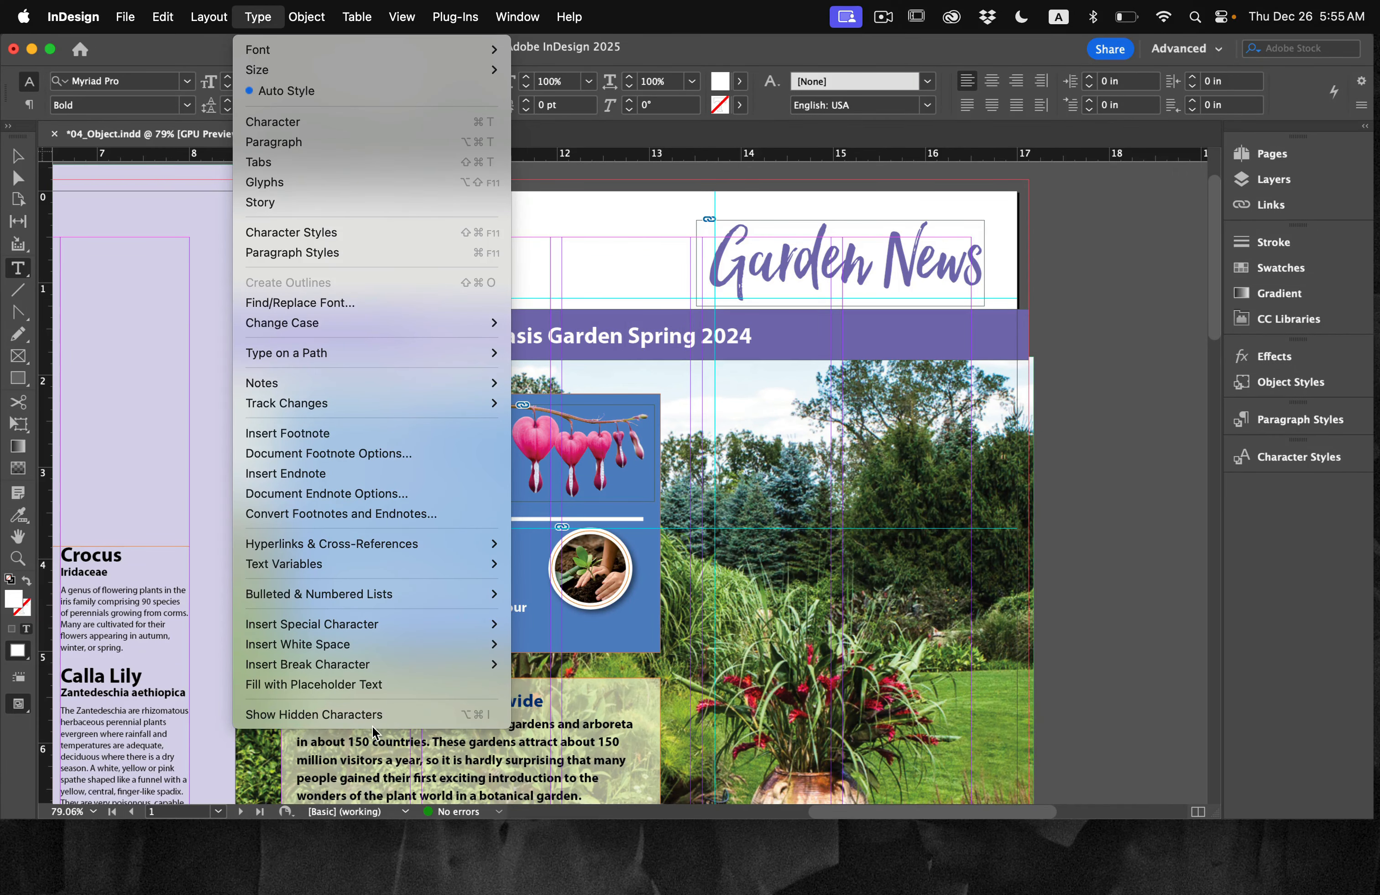
{"action": "mouse_move", "coordinate": [409, 624]}
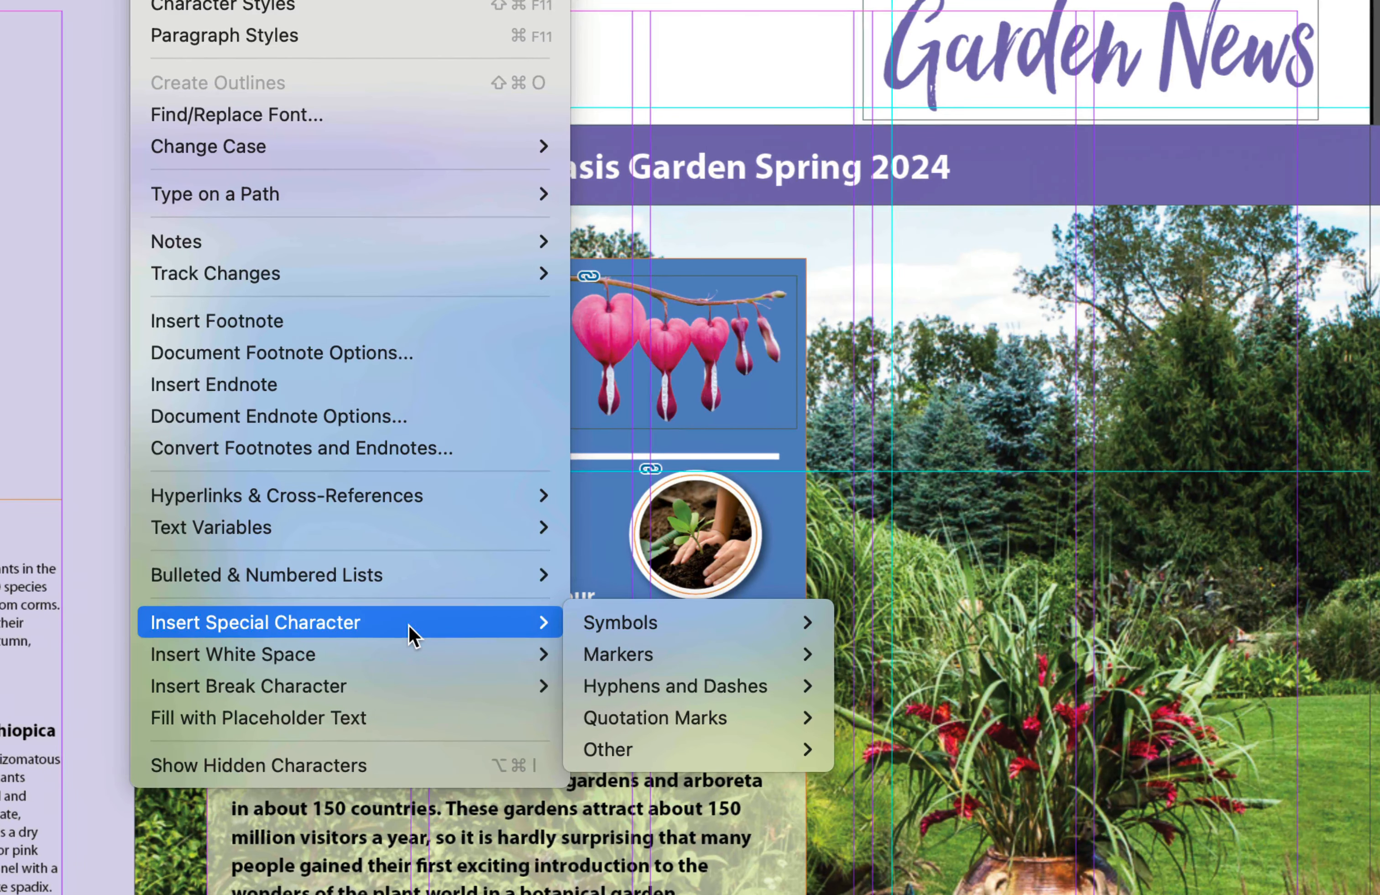
{"action": "mouse_move", "coordinate": [631, 750]}
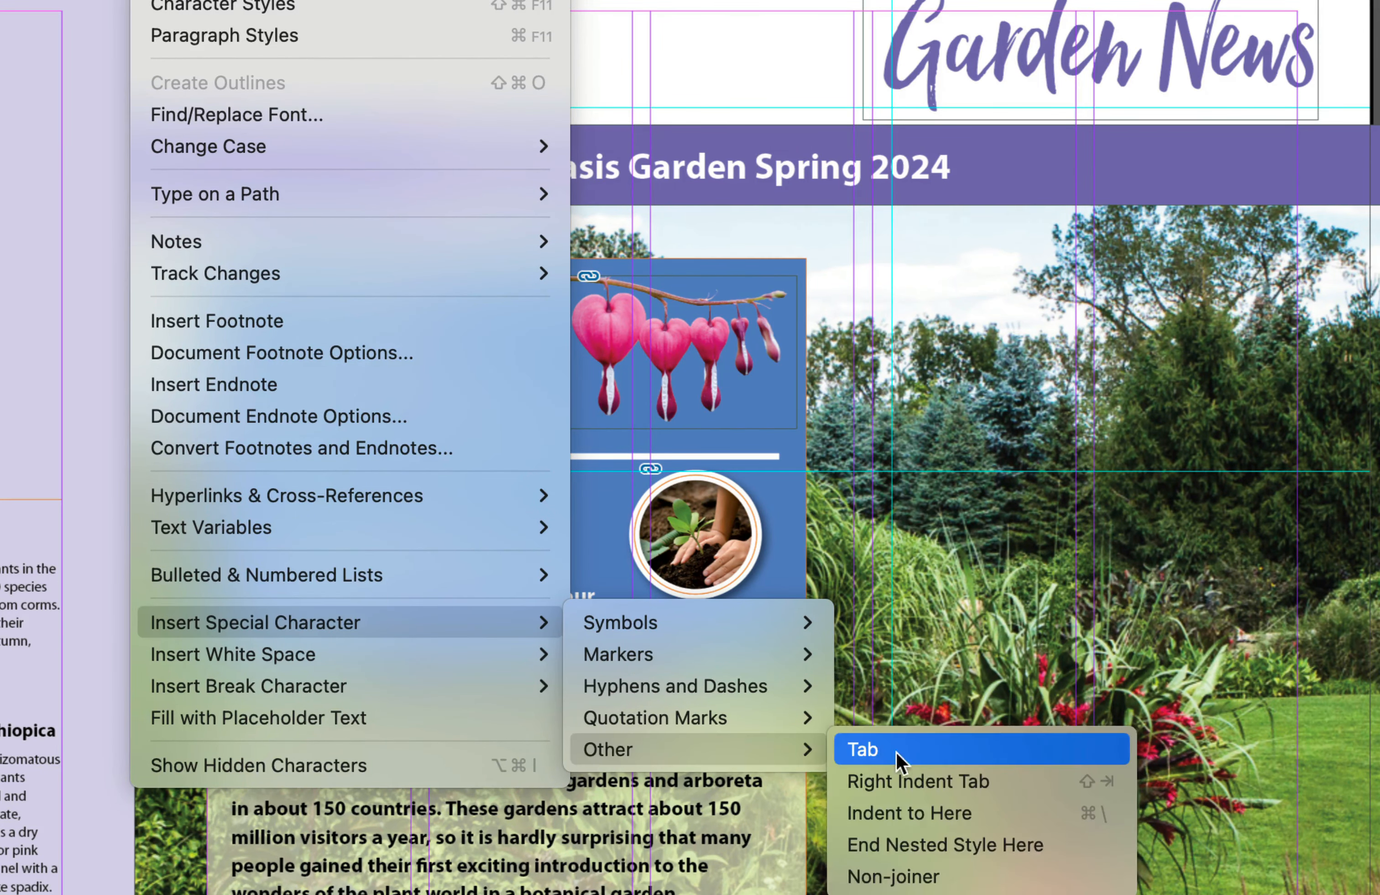
{"action": "left_click", "coordinate": [1011, 786]}
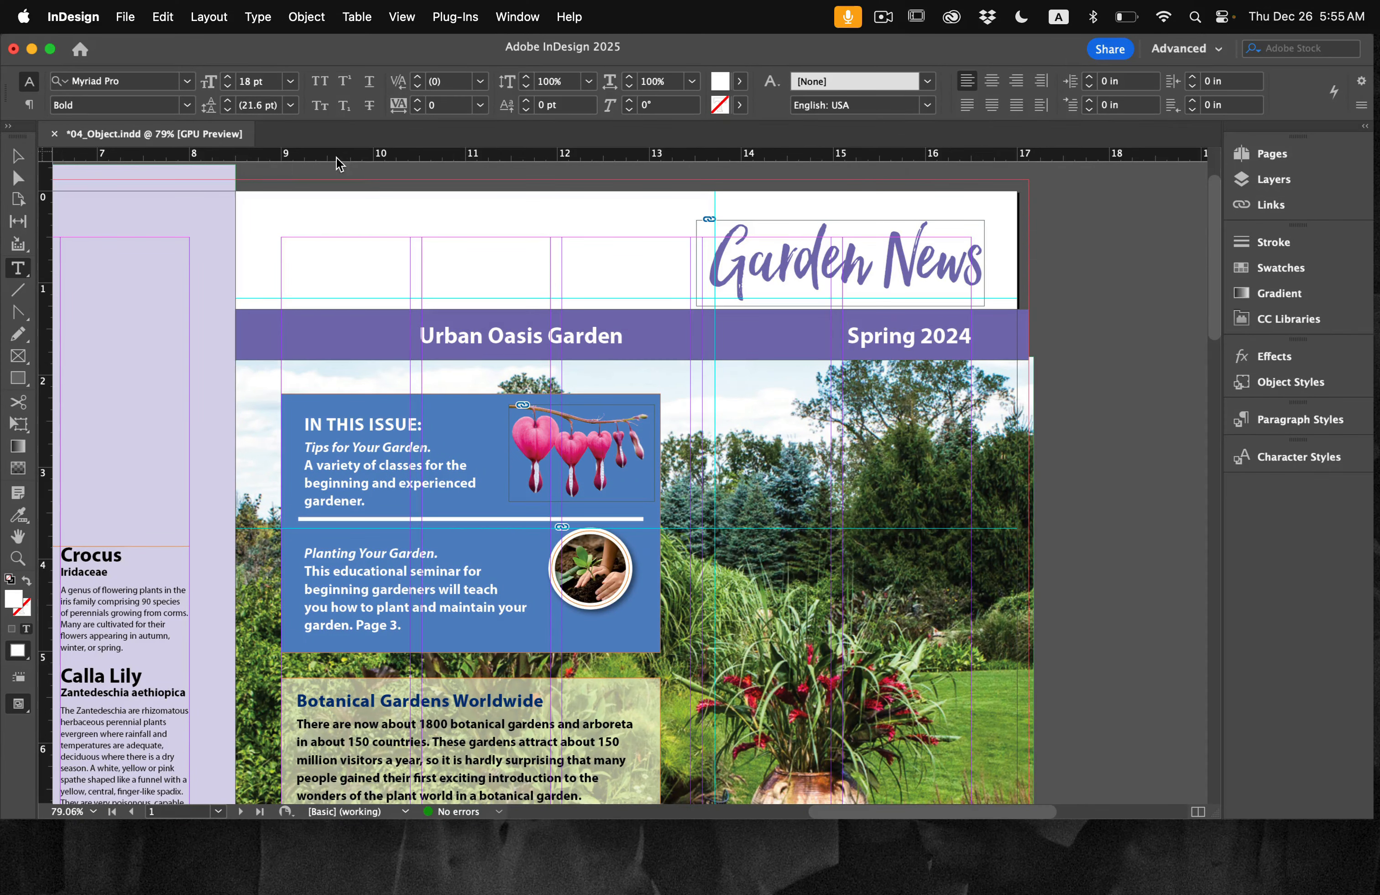
Step: Deselect everything, save the document and return to the Selection tool
{"action": "left_click", "coordinate": [164, 18]}
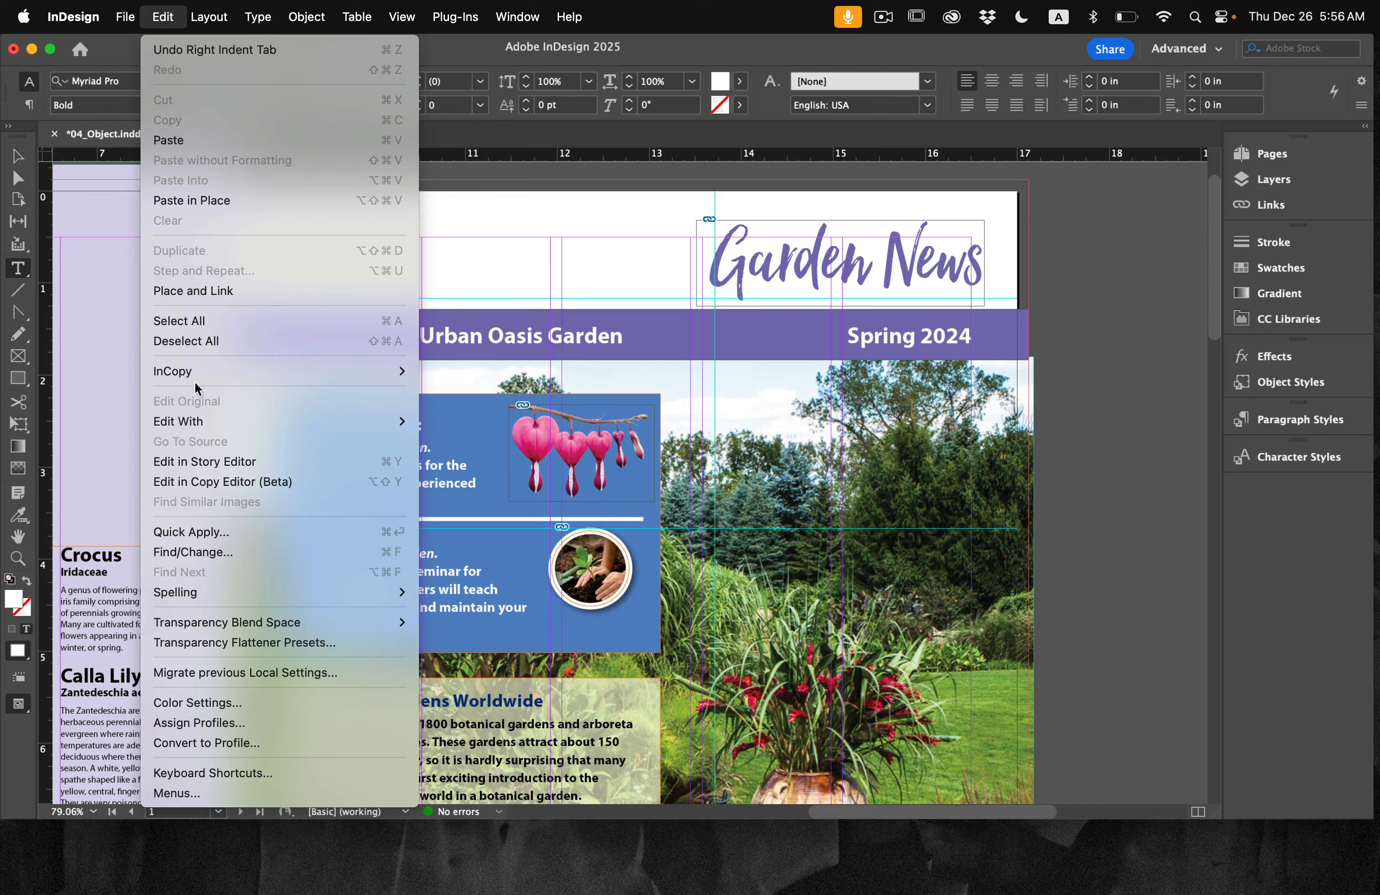
{"action": "left_click", "coordinate": [192, 341]}
{"action": "left_click", "coordinate": [125, 17]}
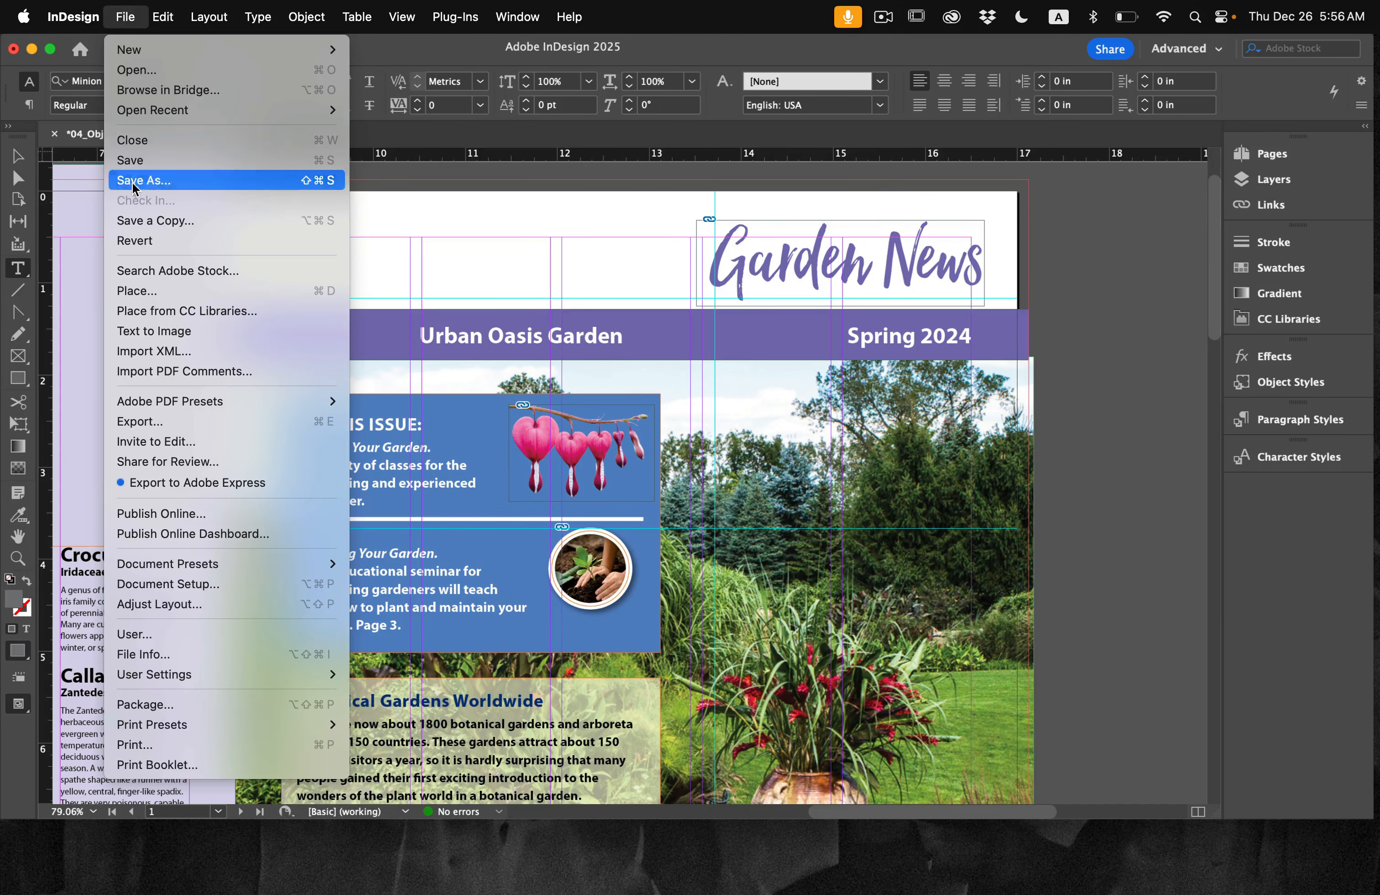
{"action": "left_click", "coordinate": [142, 155]}
{"action": "left_click", "coordinate": [17, 156]}
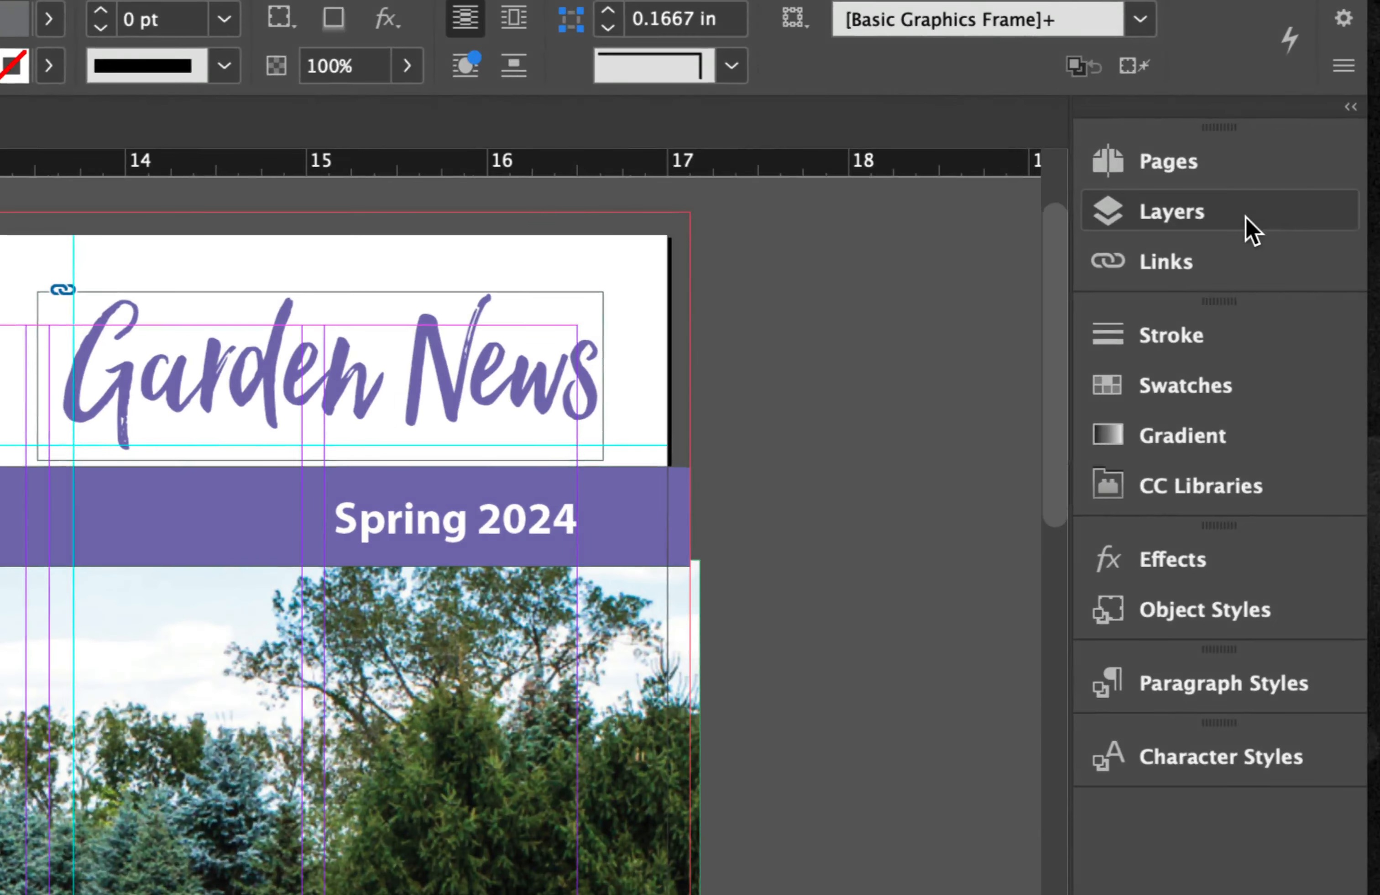
Step: Lock the Text layer and make the Graphics layer the active layer
{"action": "left_click", "coordinate": [1312, 181]}
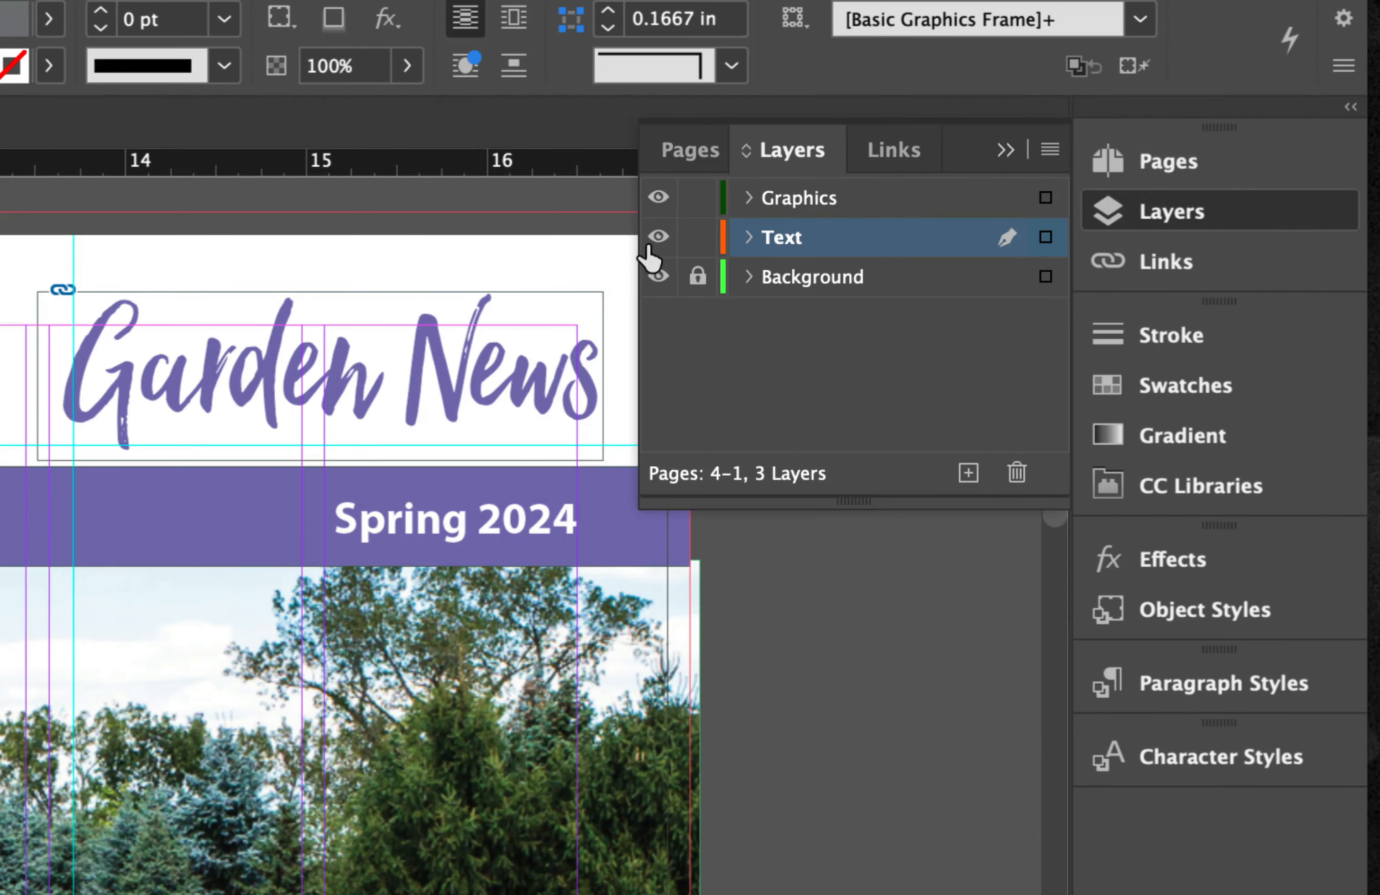
{"action": "left_click", "coordinate": [698, 238]}
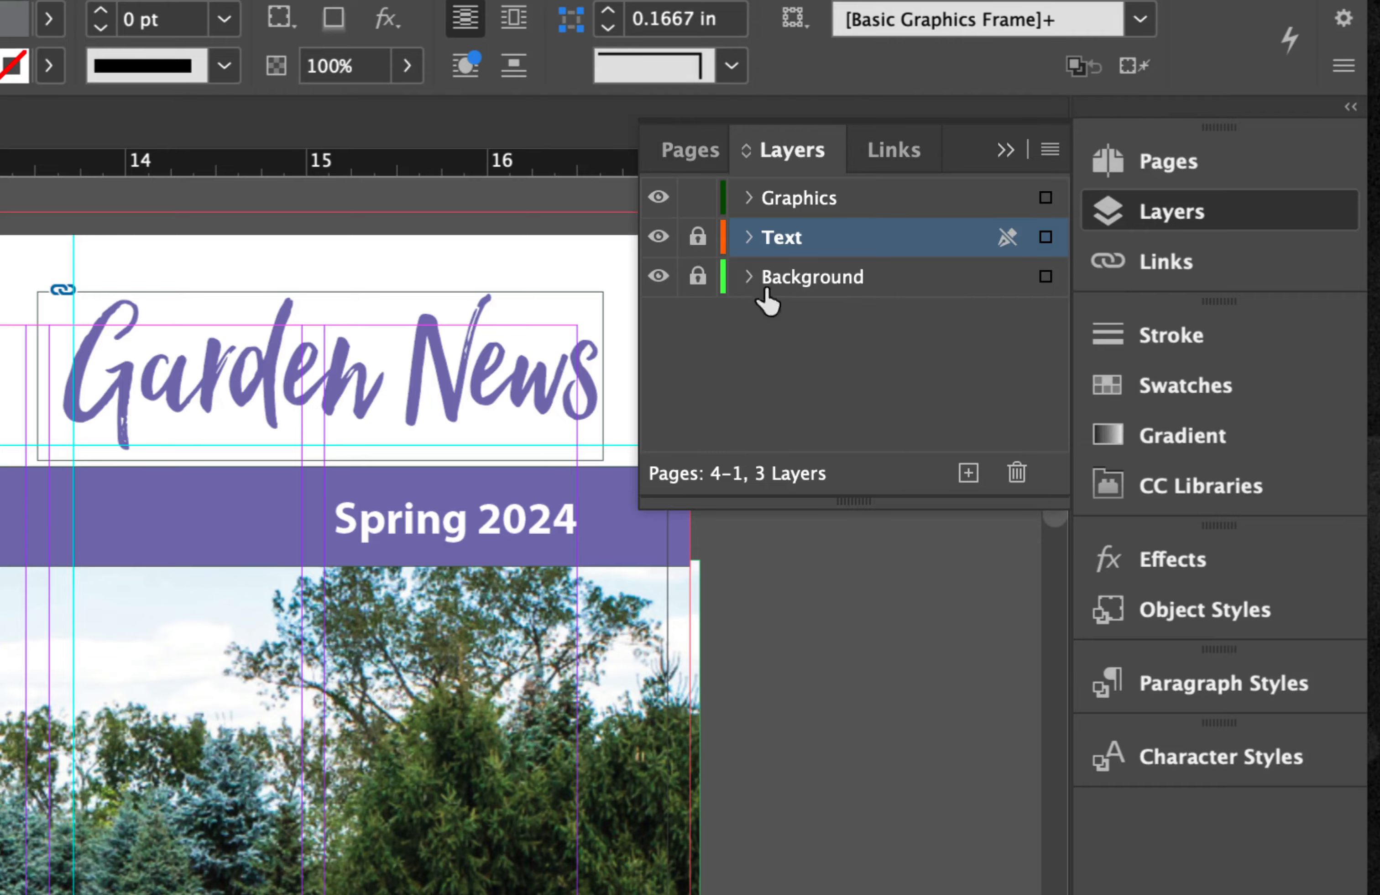
{"action": "left_click", "coordinate": [866, 203]}
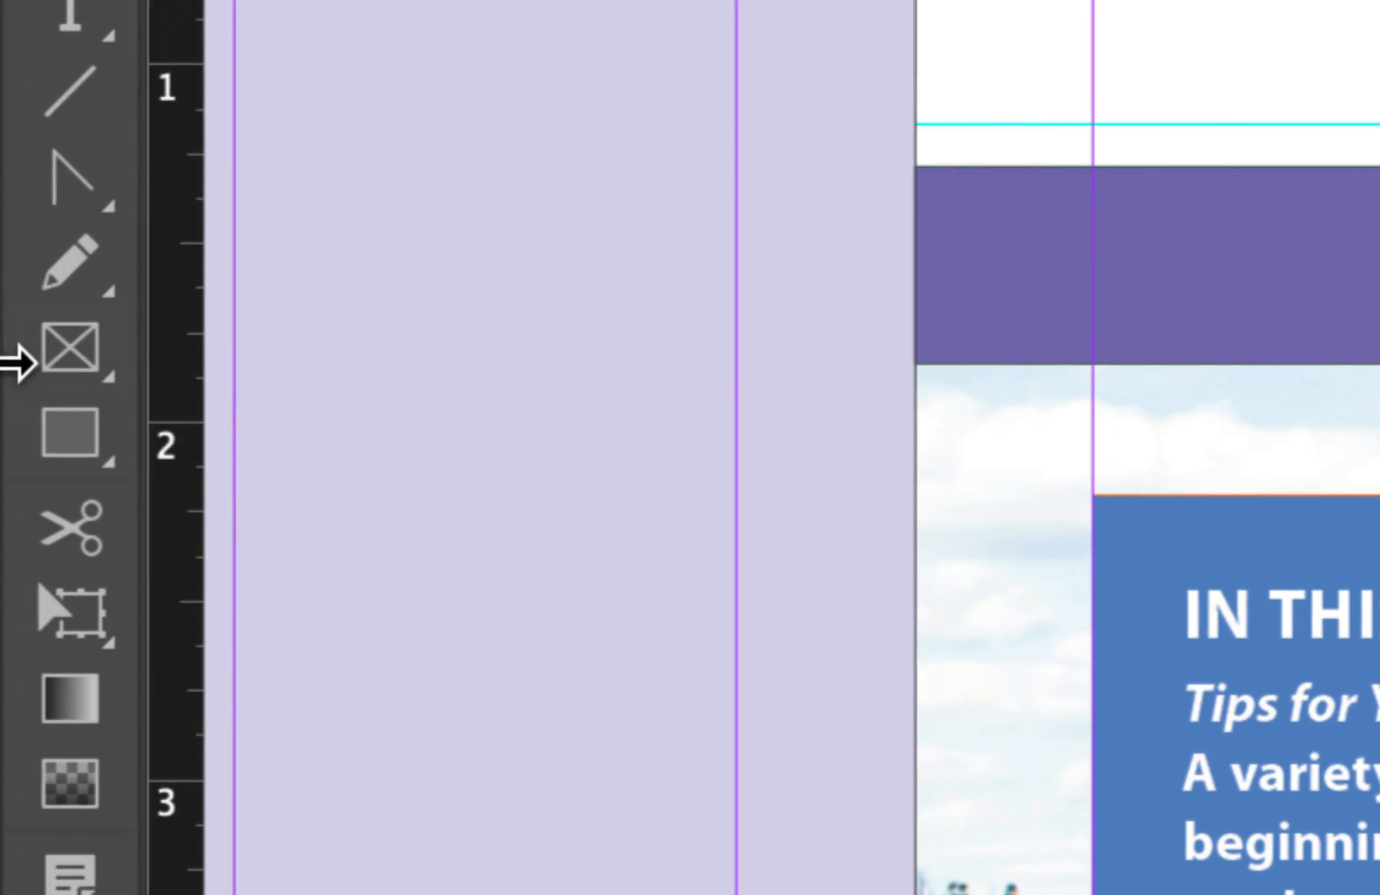
Step: Draw a rectangular graphics frame about 1.4 by 1.1 in above the purple banner, with its left edge on the cover page's left margin
{"action": "left_click", "coordinate": [18, 356]}
{"action": "left_click_drag", "start_coordinate": [61, 349], "coordinate": [277, 441]}
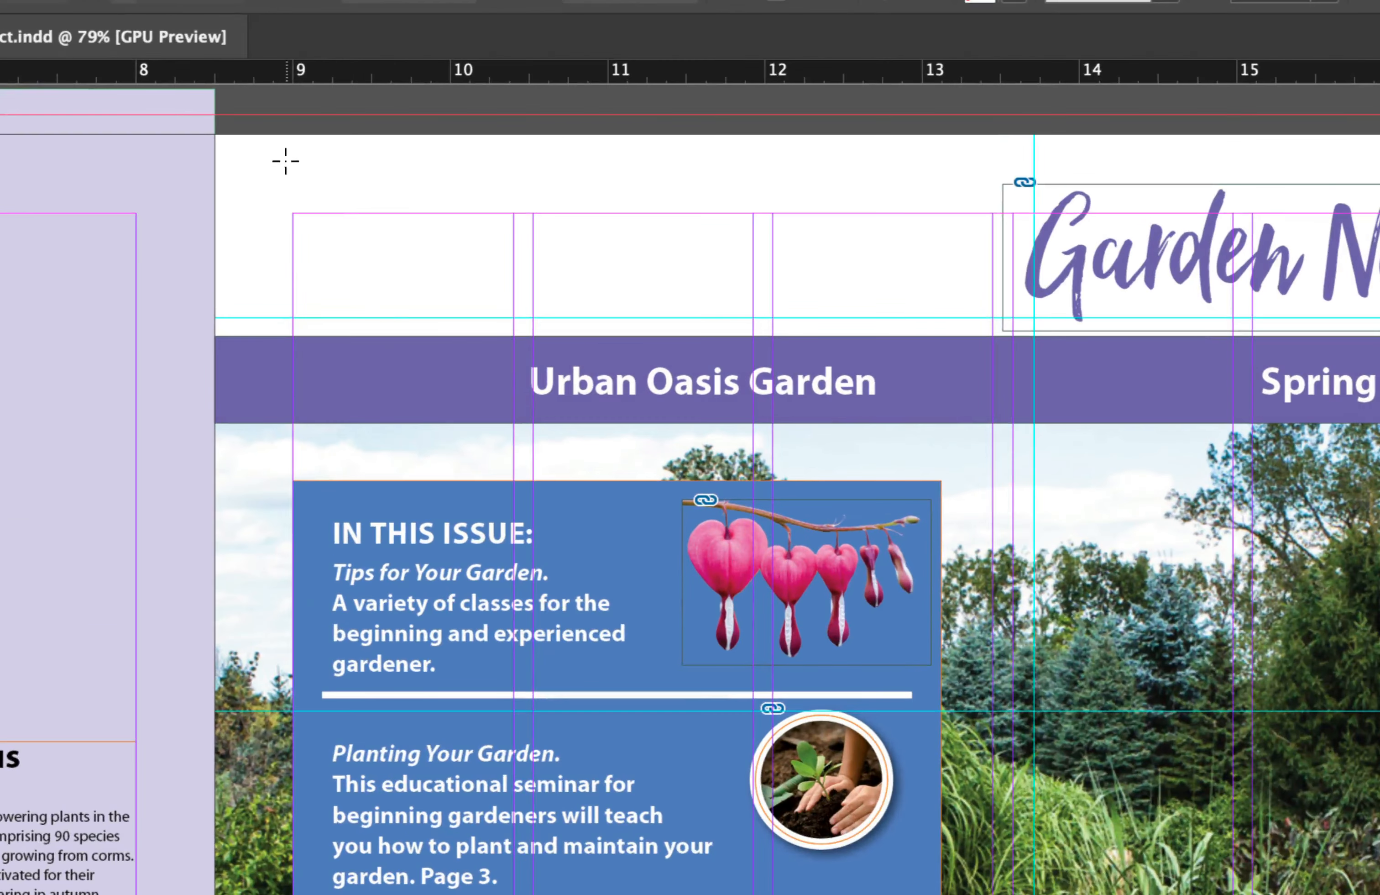
{"action": "left_click_drag", "start_coordinate": [261, 157], "coordinate": [516, 331]}
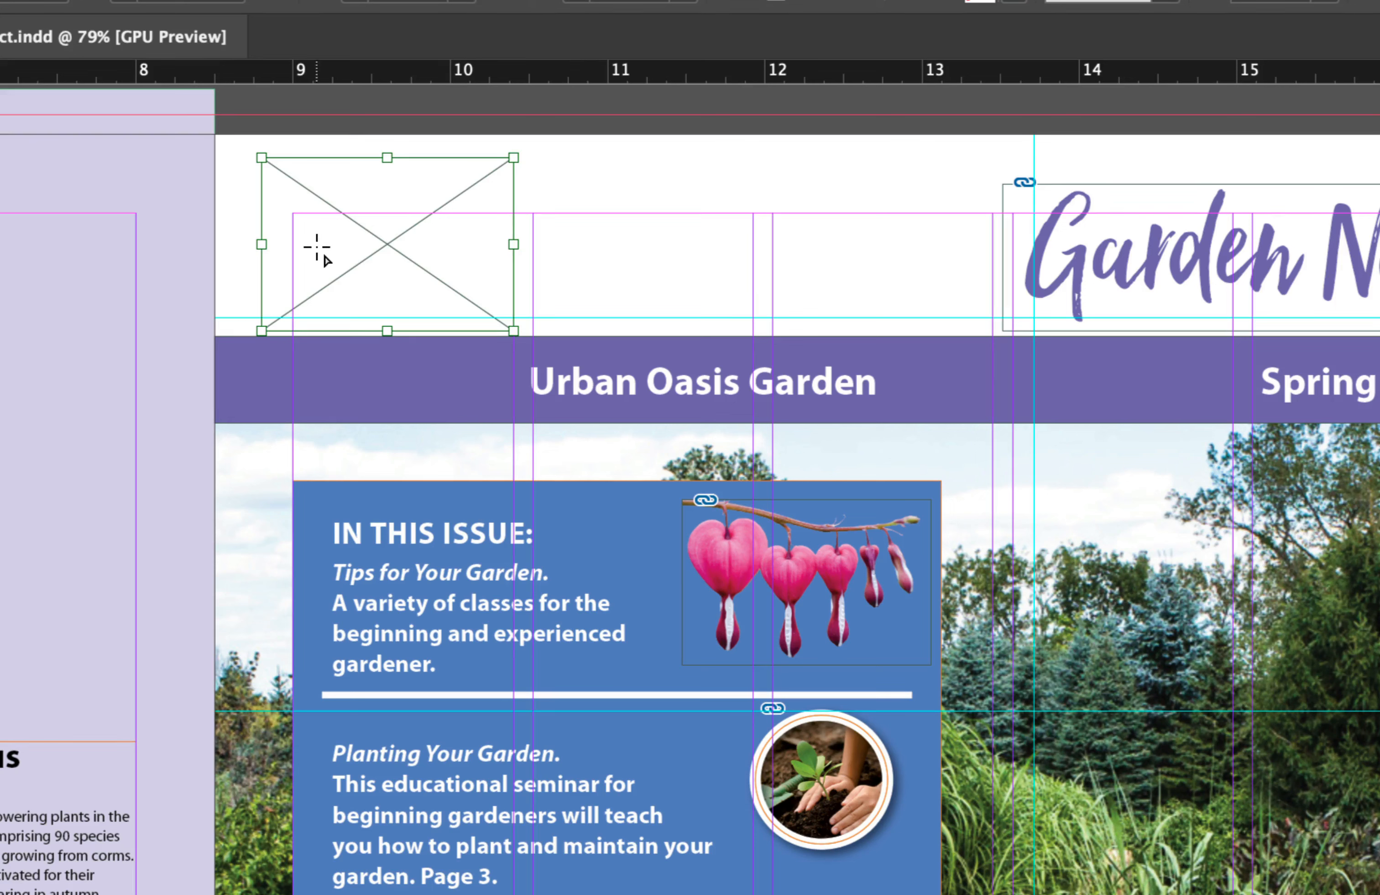
{"action": "key", "text": "v"}
{"action": "left_click_drag", "start_coordinate": [268, 245], "coordinate": [292, 244]}
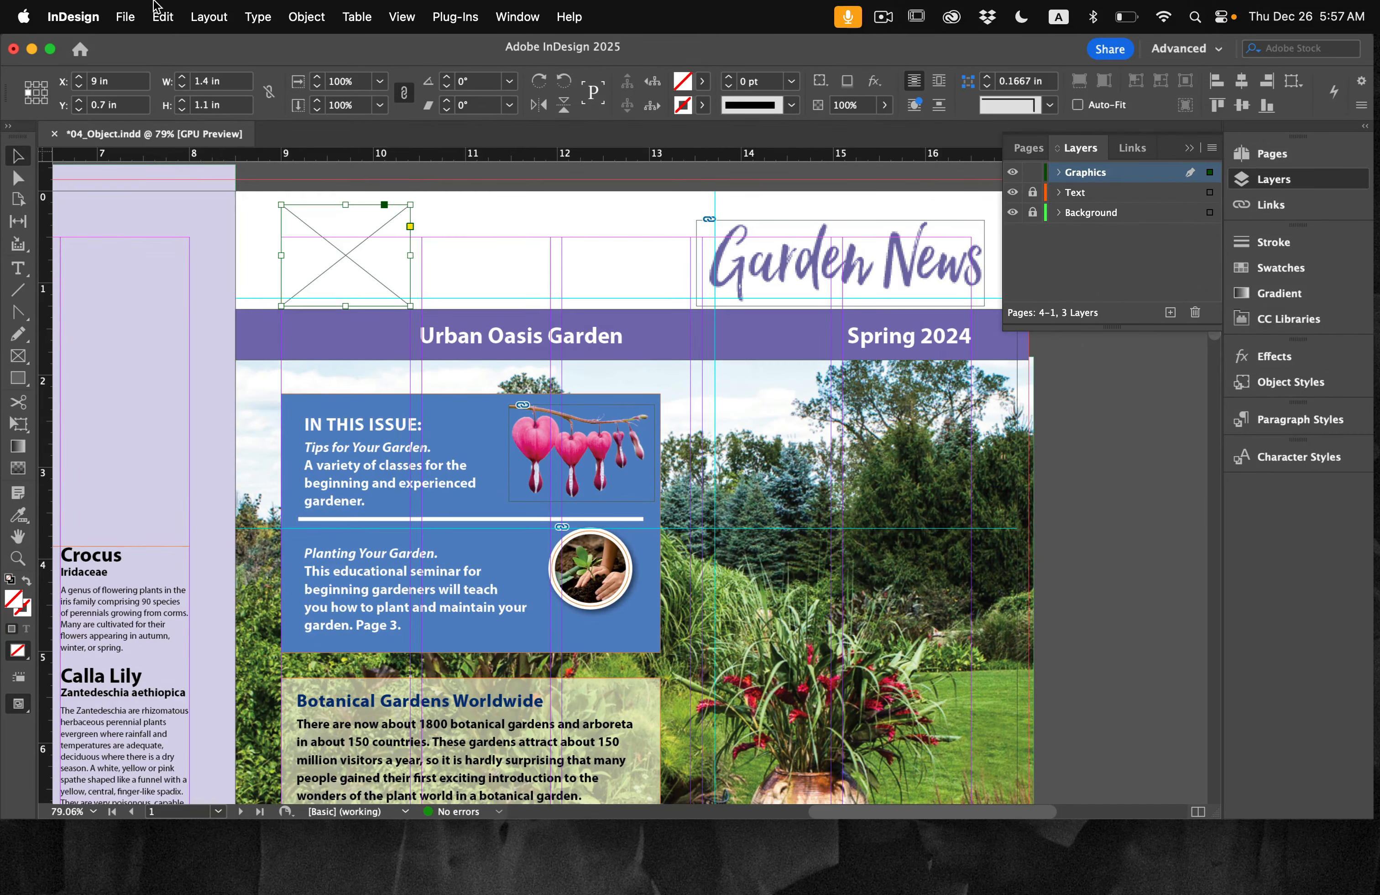
Step: Place urban-oasis-logo.ai from the Lesson04 Links folder into the selected empty graphics frame on the cover page
{"action": "left_click", "coordinate": [125, 15]}
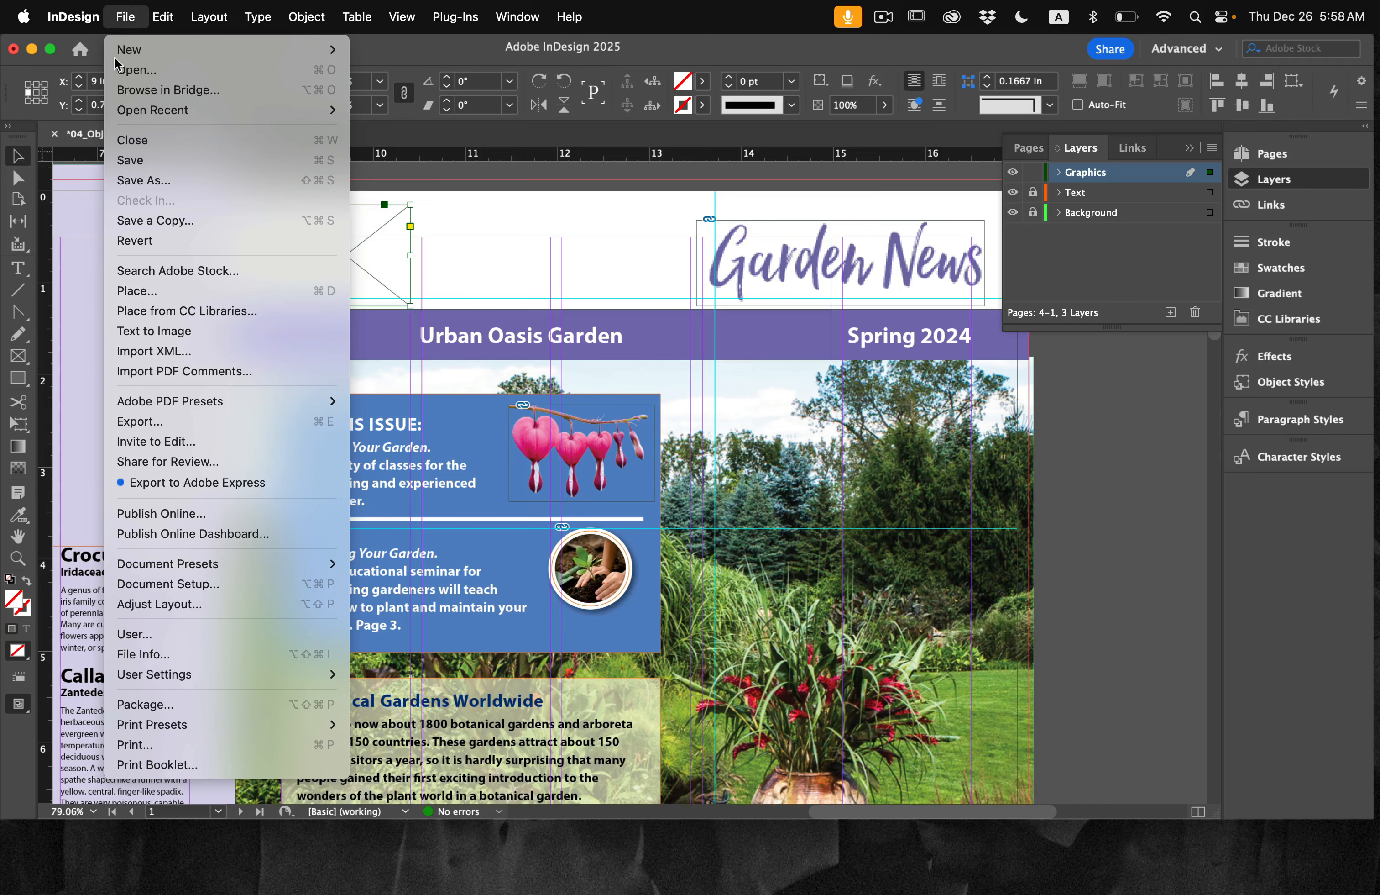
{"action": "left_click", "coordinate": [174, 296]}
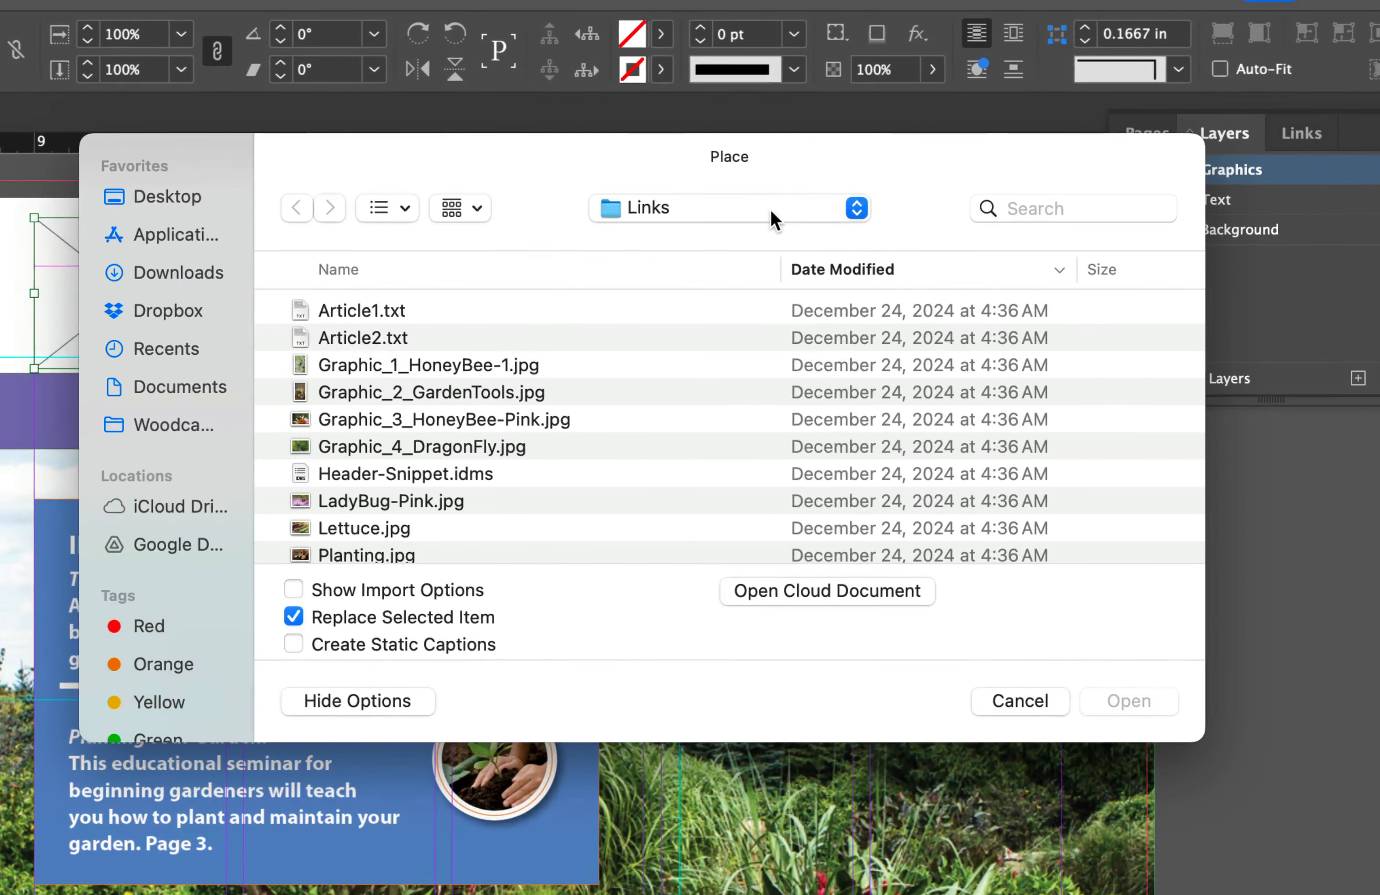
{"action": "left_click", "coordinate": [775, 203]}
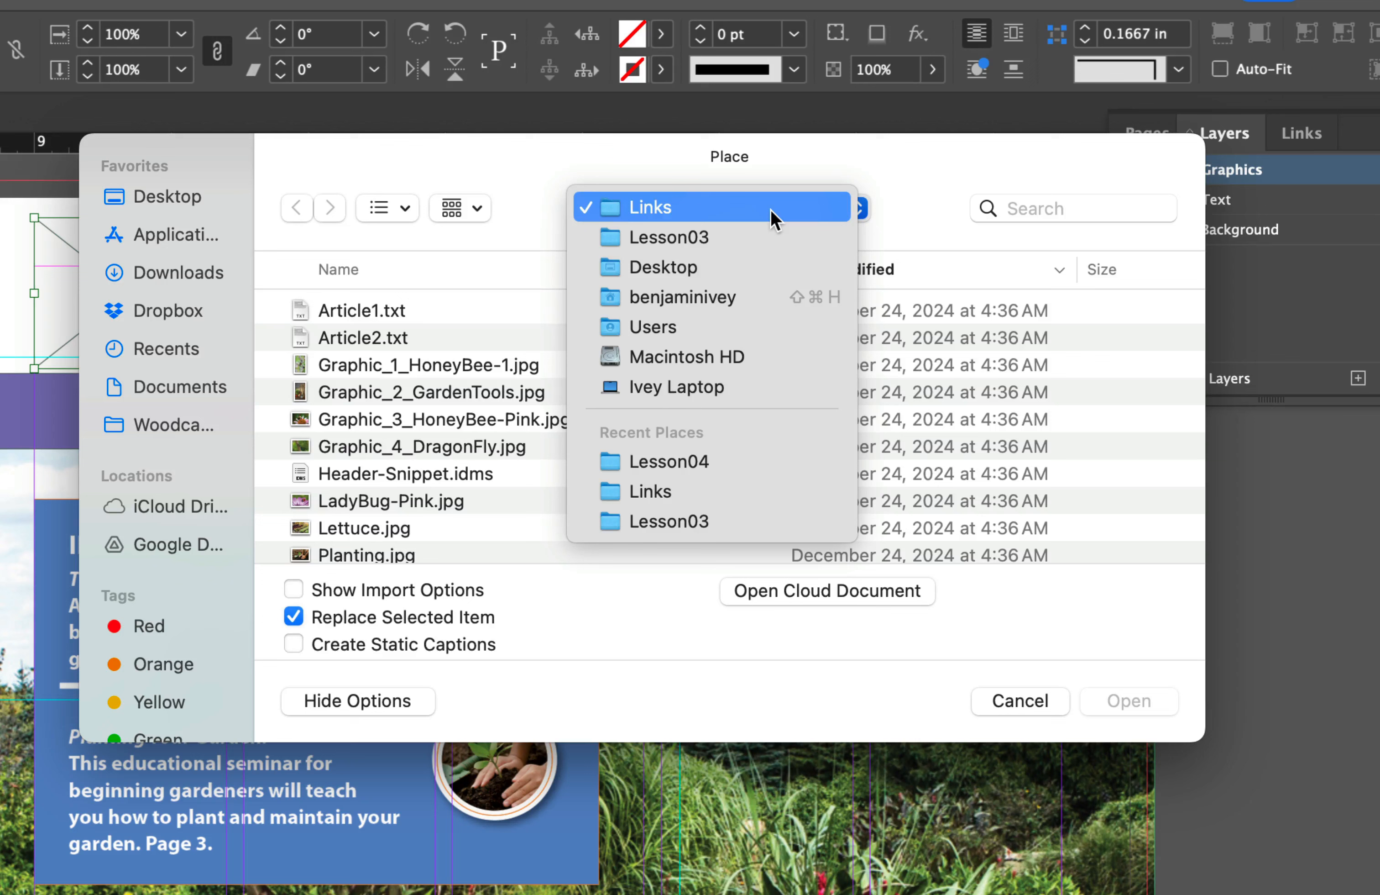
{"action": "left_click", "coordinate": [712, 466]}
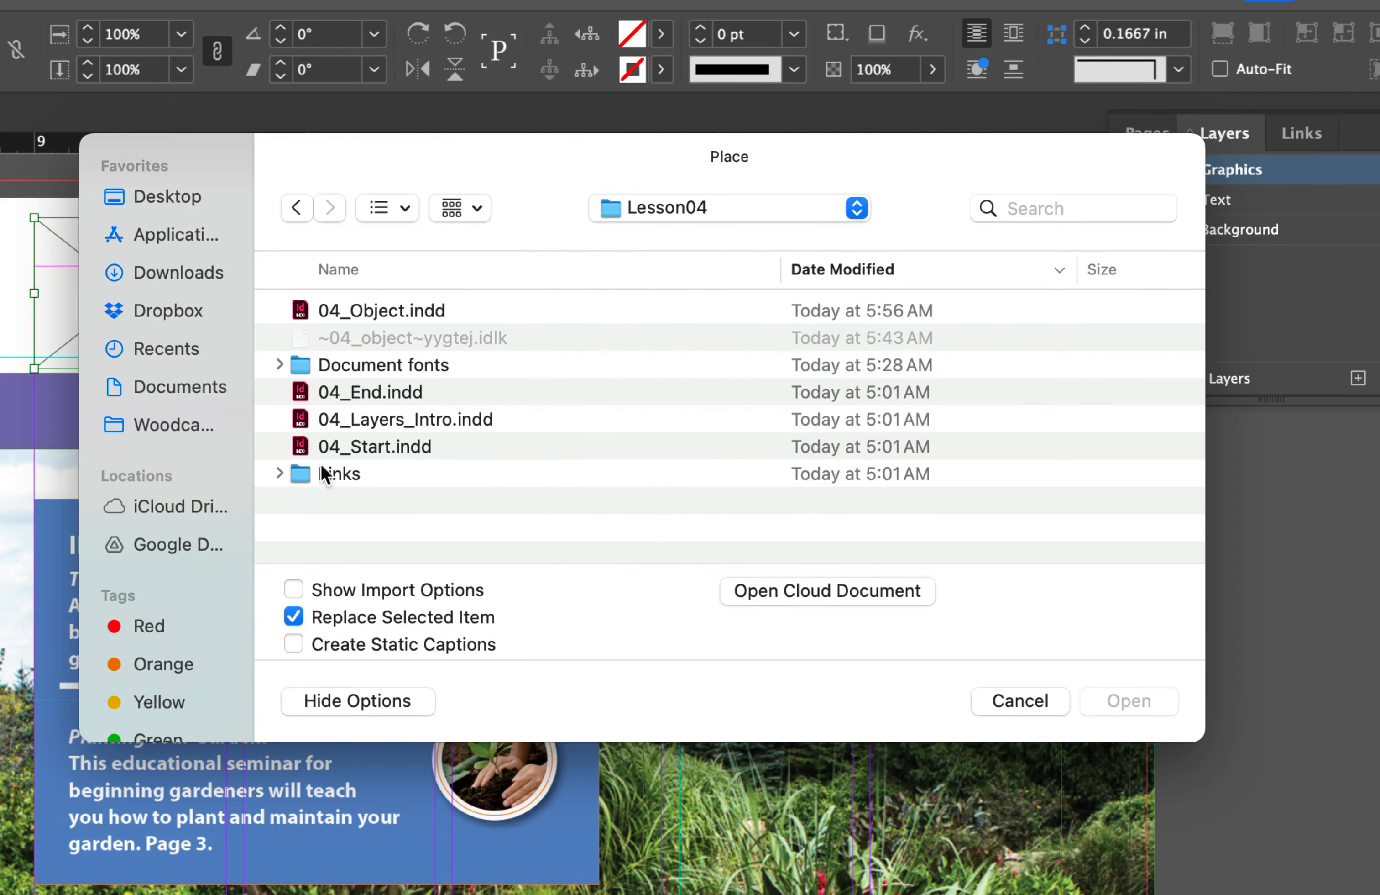
{"action": "double_click", "coordinate": [336, 473]}
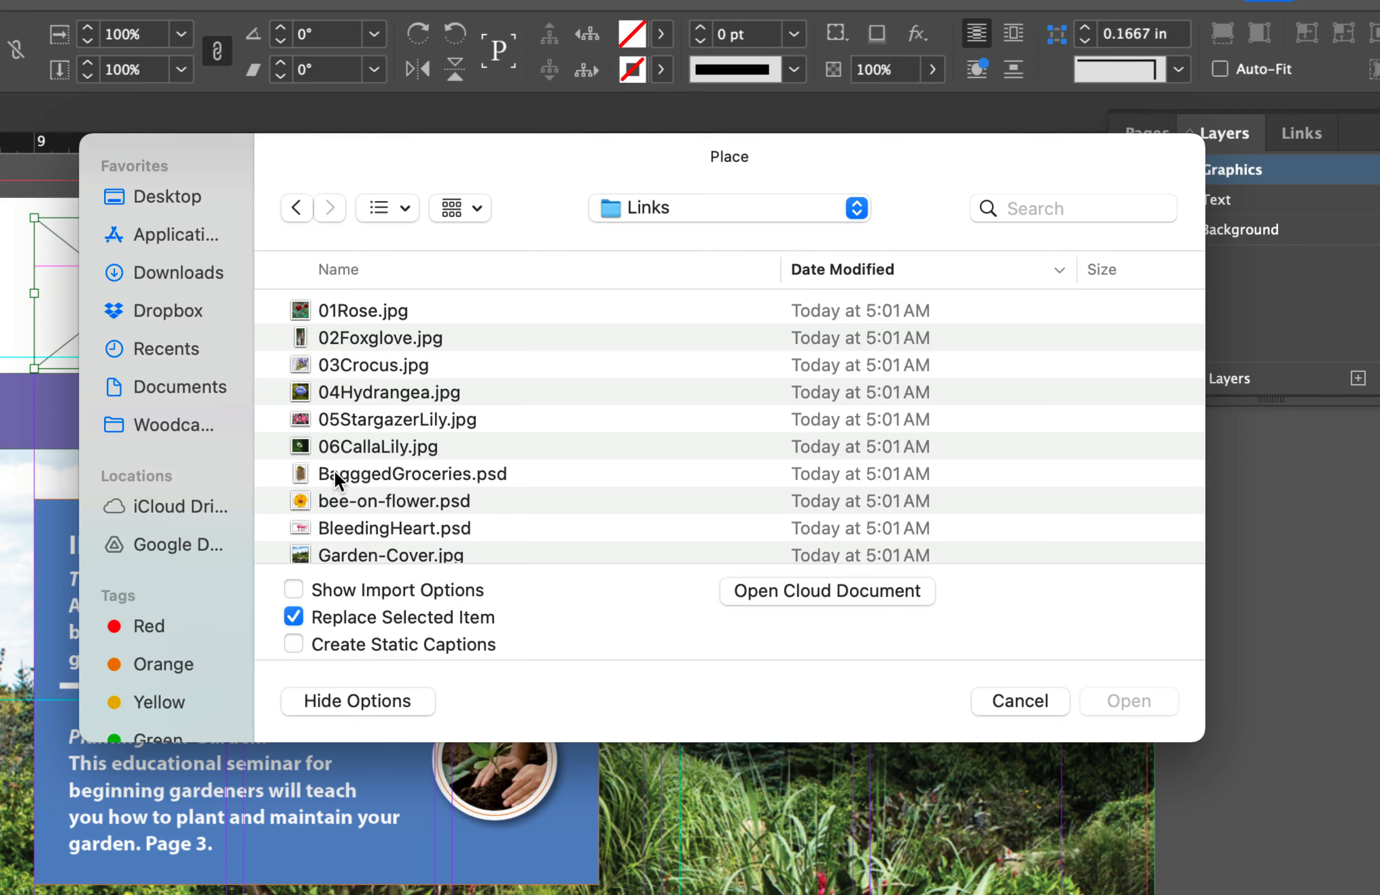
{"action": "scroll", "coordinate": [505, 488], "scroll_direction": "down", "scroll_amount": 5}
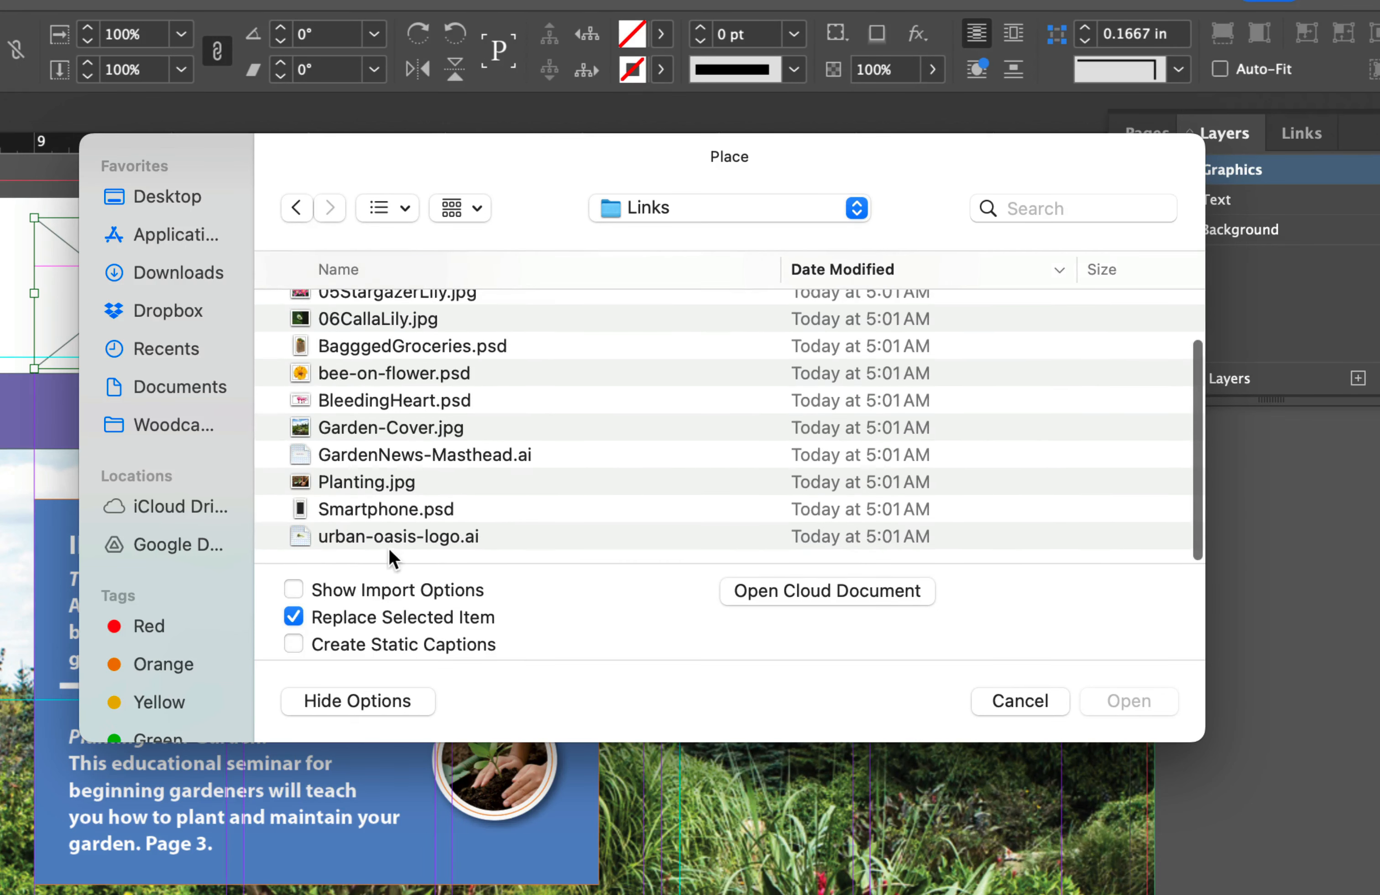
{"action": "left_click", "coordinate": [400, 537]}
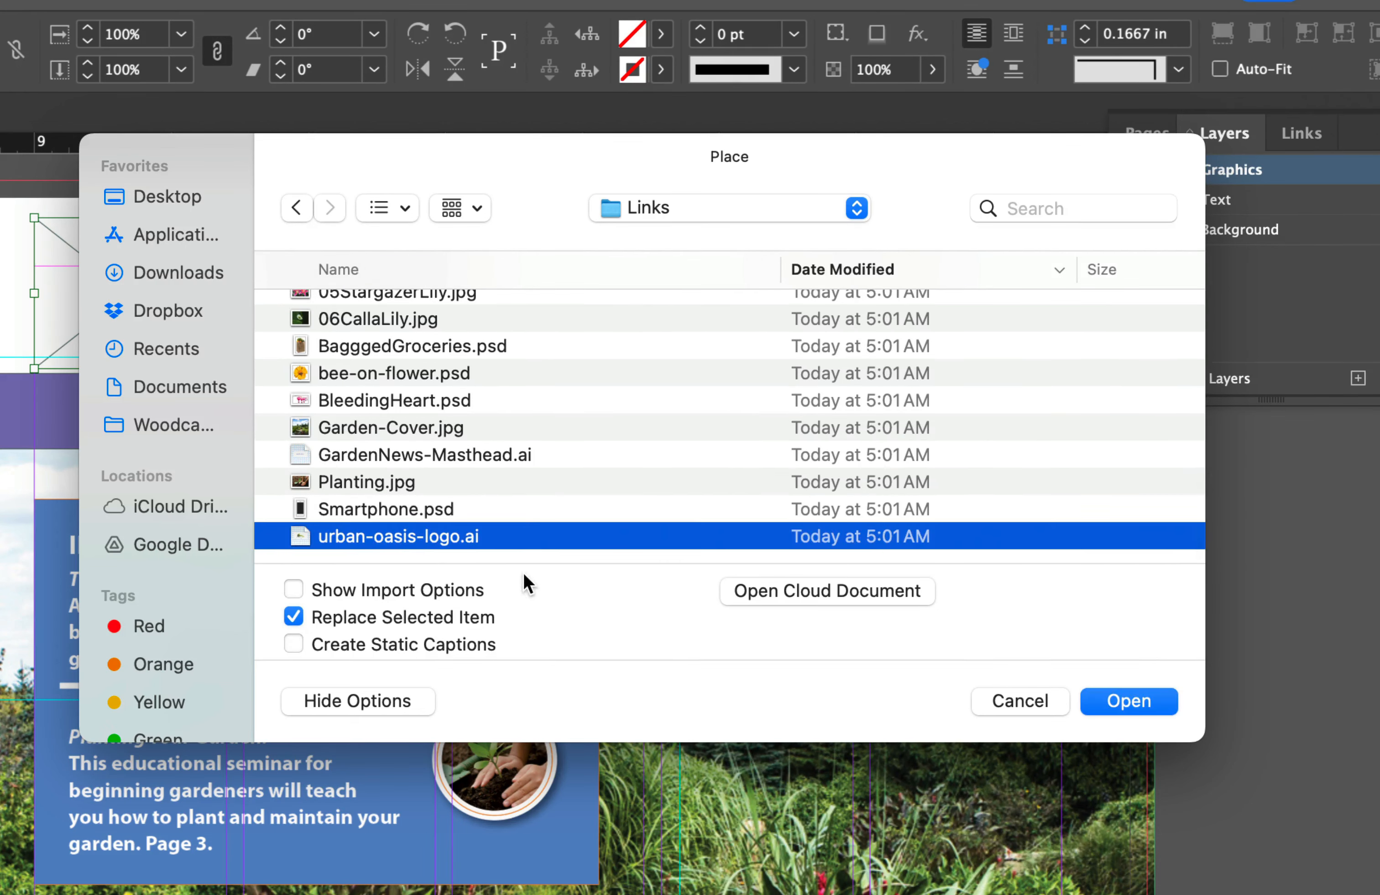
{"action": "left_click", "coordinate": [1127, 701]}
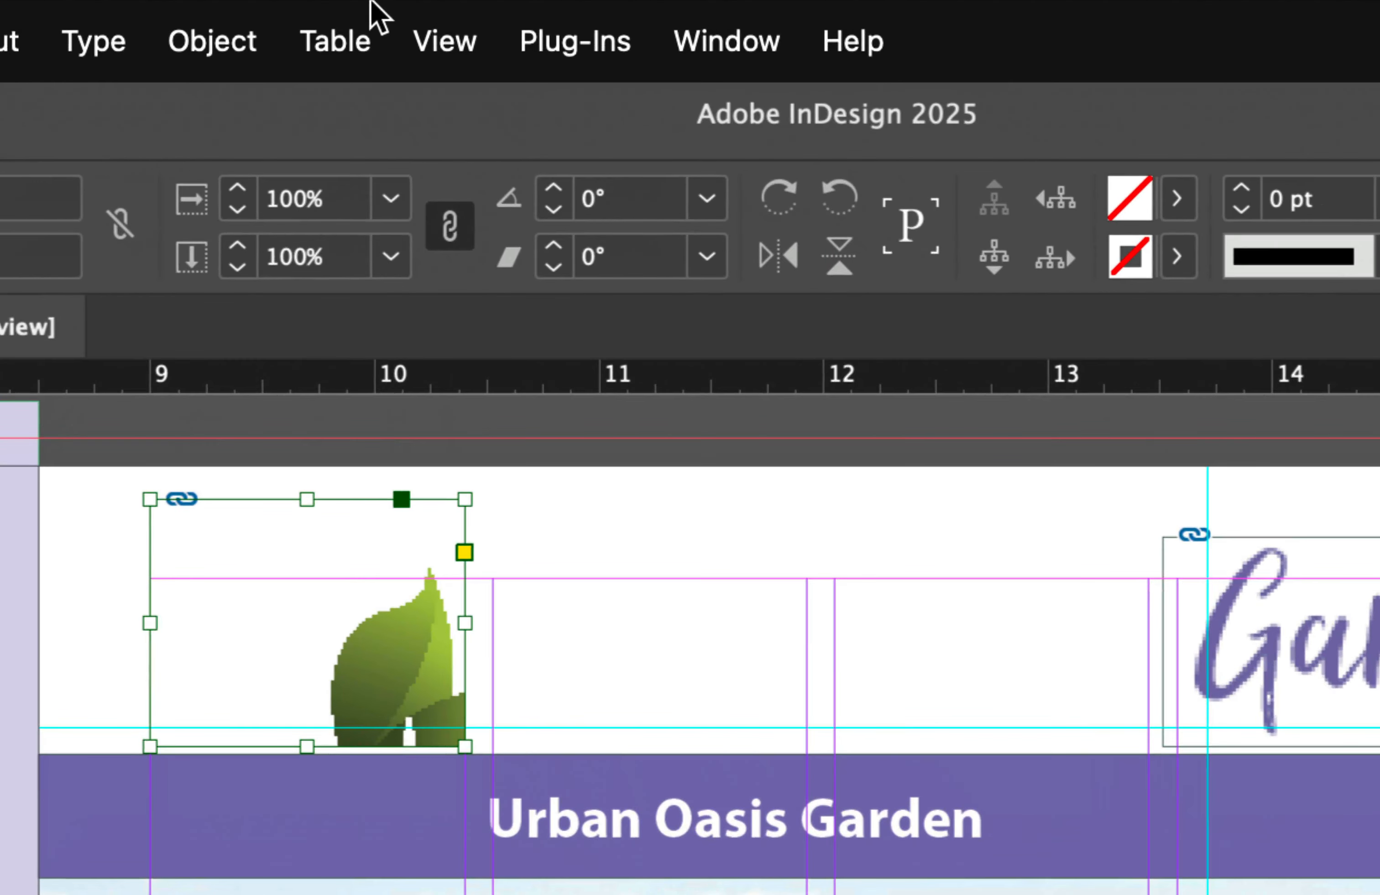
Step: Set the document's display performance to High Quality Display
{"action": "left_click", "coordinate": [437, 46]}
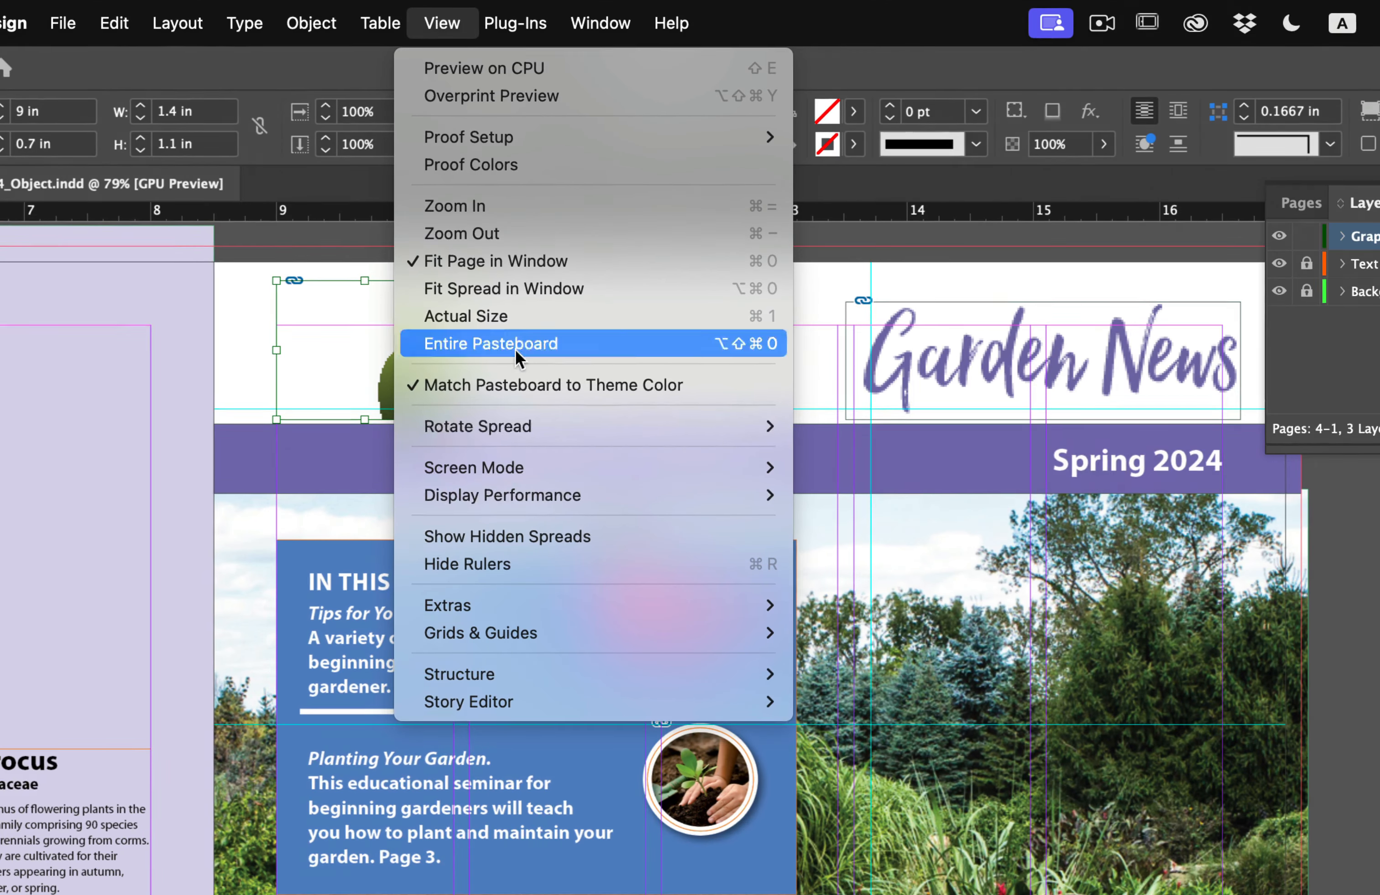
{"action": "mouse_move", "coordinate": [616, 874]}
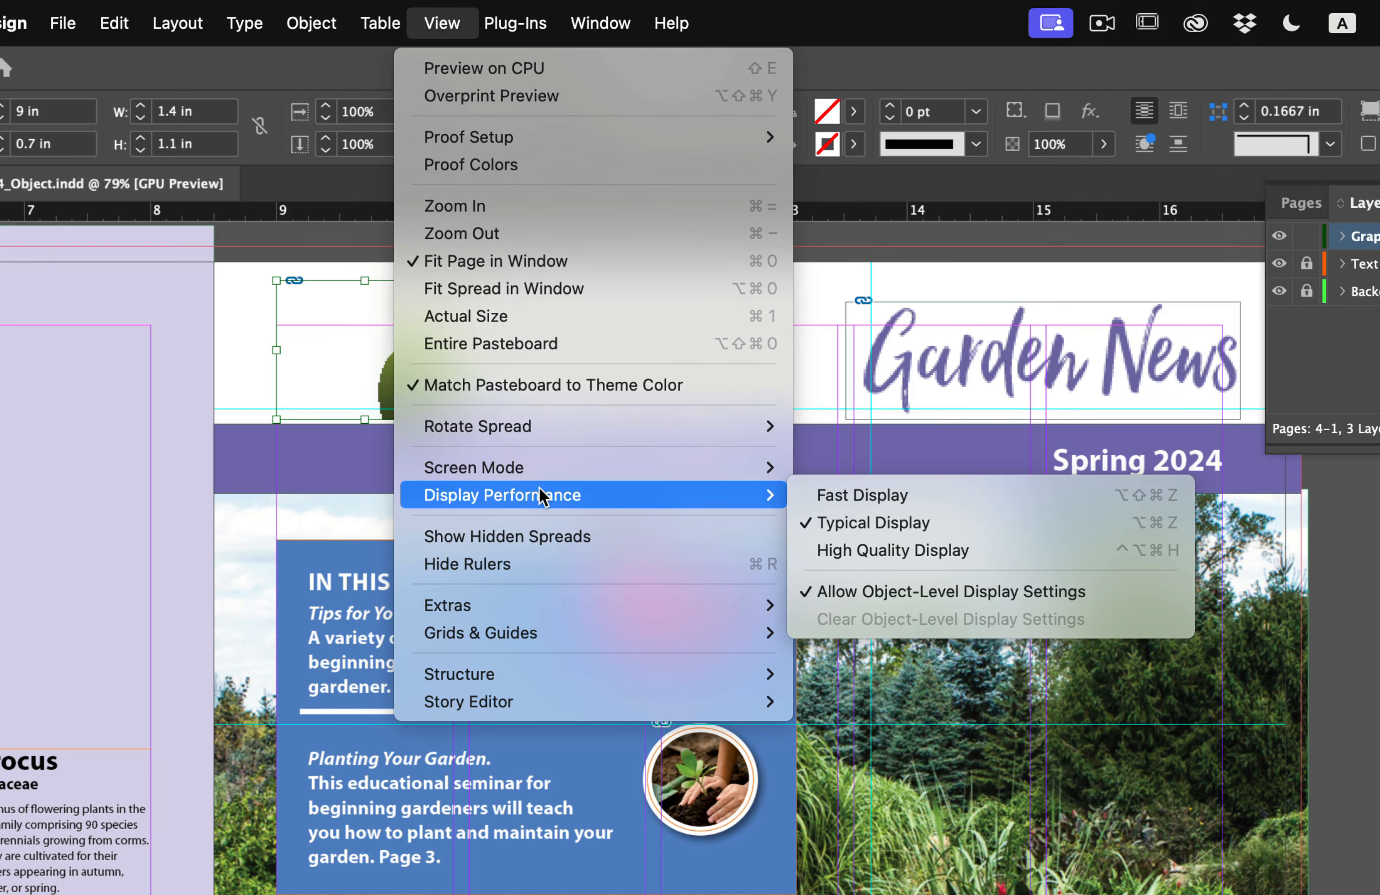
{"action": "left_click", "coordinate": [879, 551]}
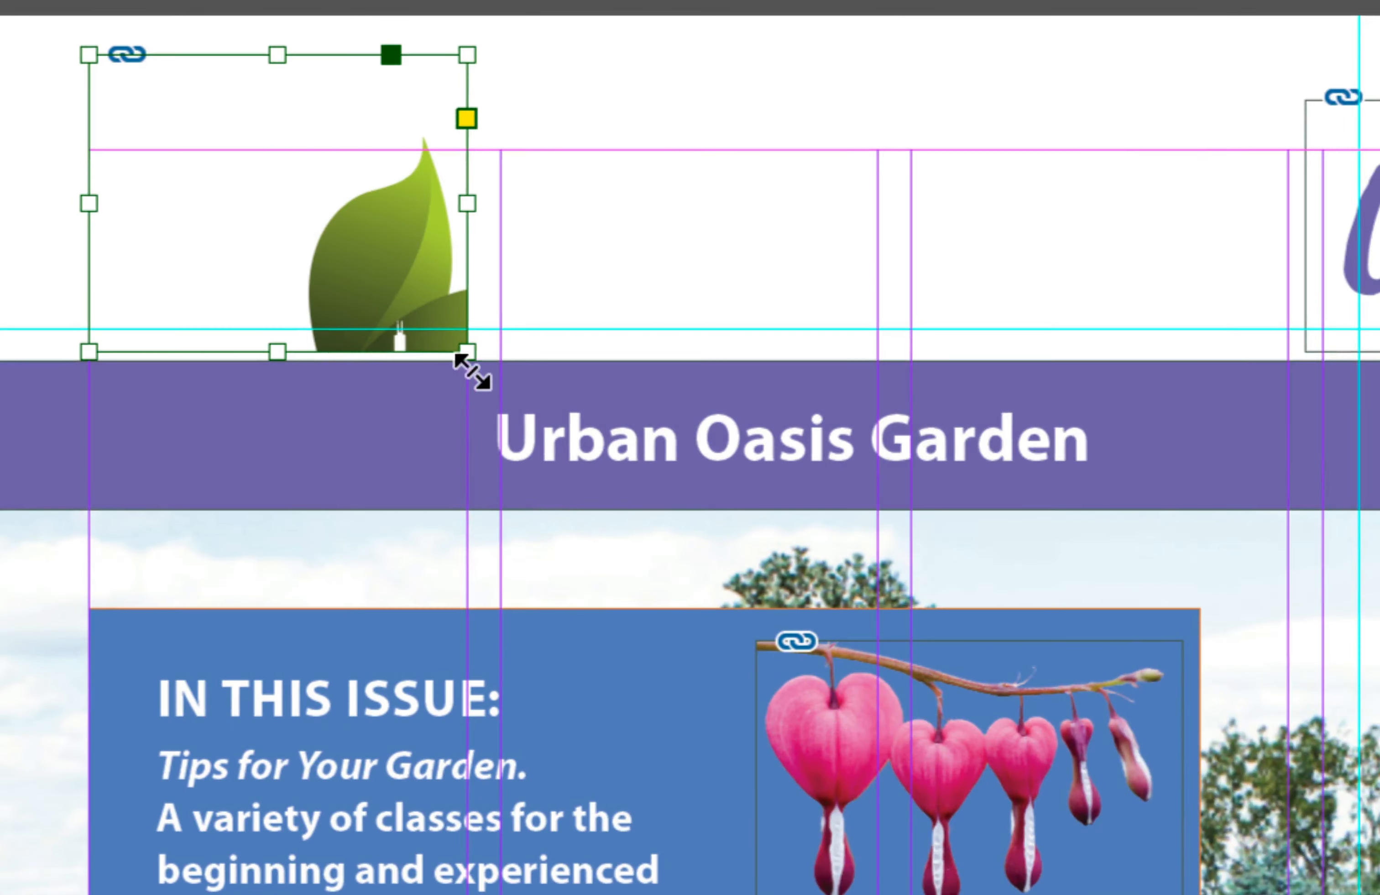
Step: Enlarge the logo's frame to about 2.48 by 1.69 in and shift the logo inside it about 0.61 in left and 0.11 in up
{"action": "left_click_drag", "start_coordinate": [471, 358], "coordinate": [762, 514]}
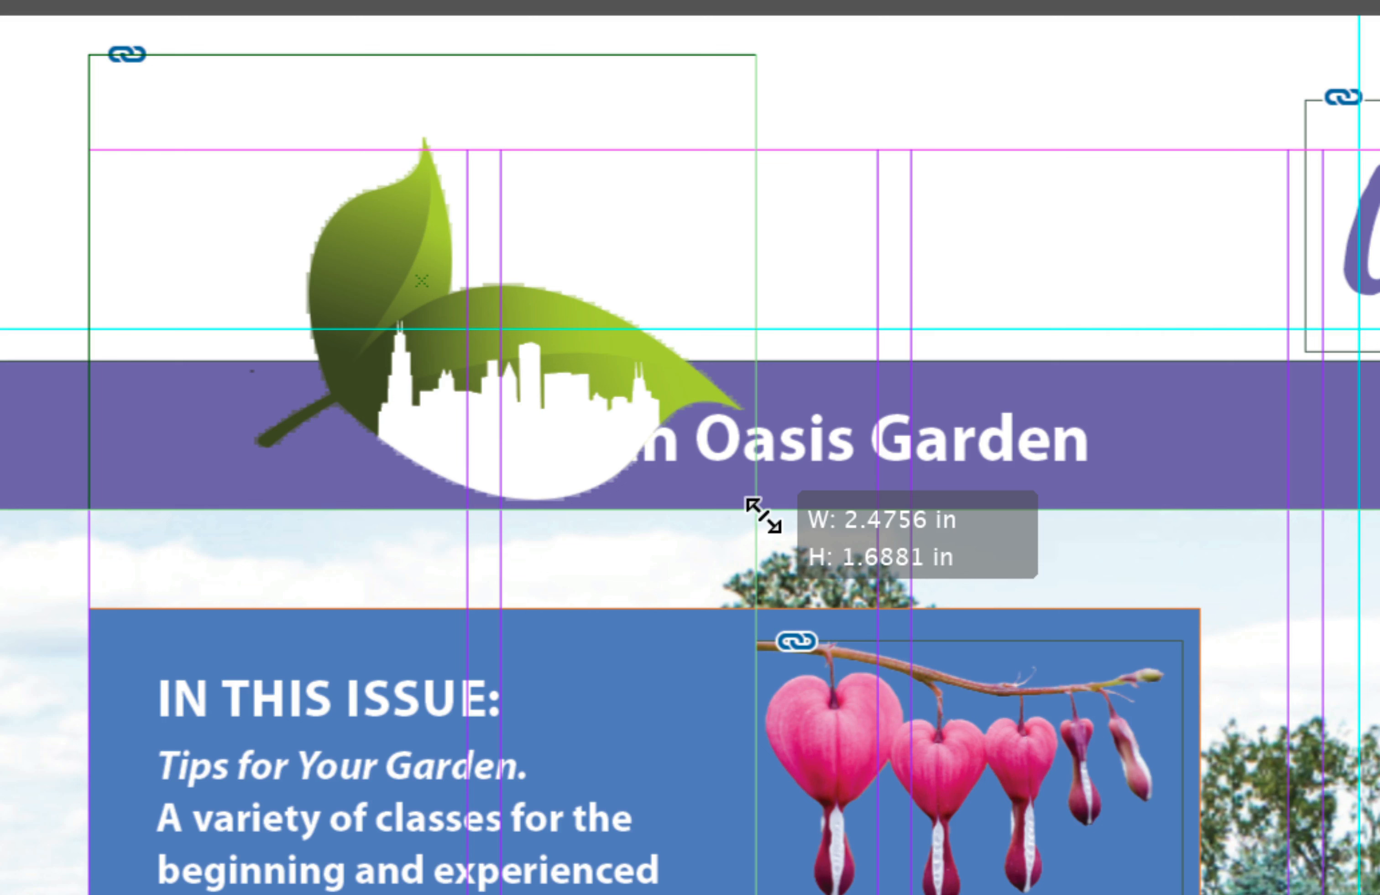
{"action": "left_click_drag", "start_coordinate": [763, 514], "coordinate": [763, 514]}
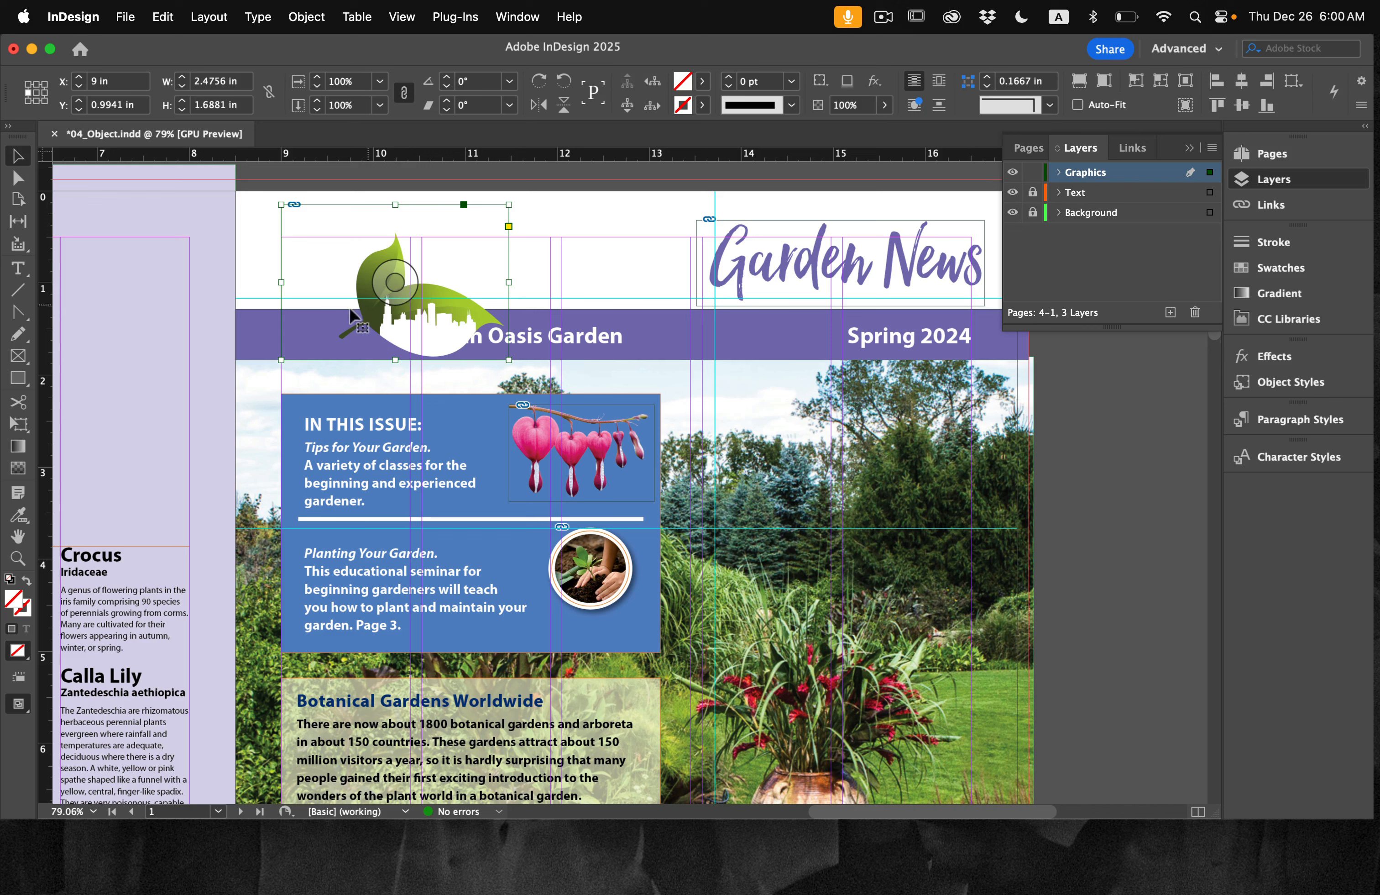
{"action": "left_click", "coordinate": [393, 277]}
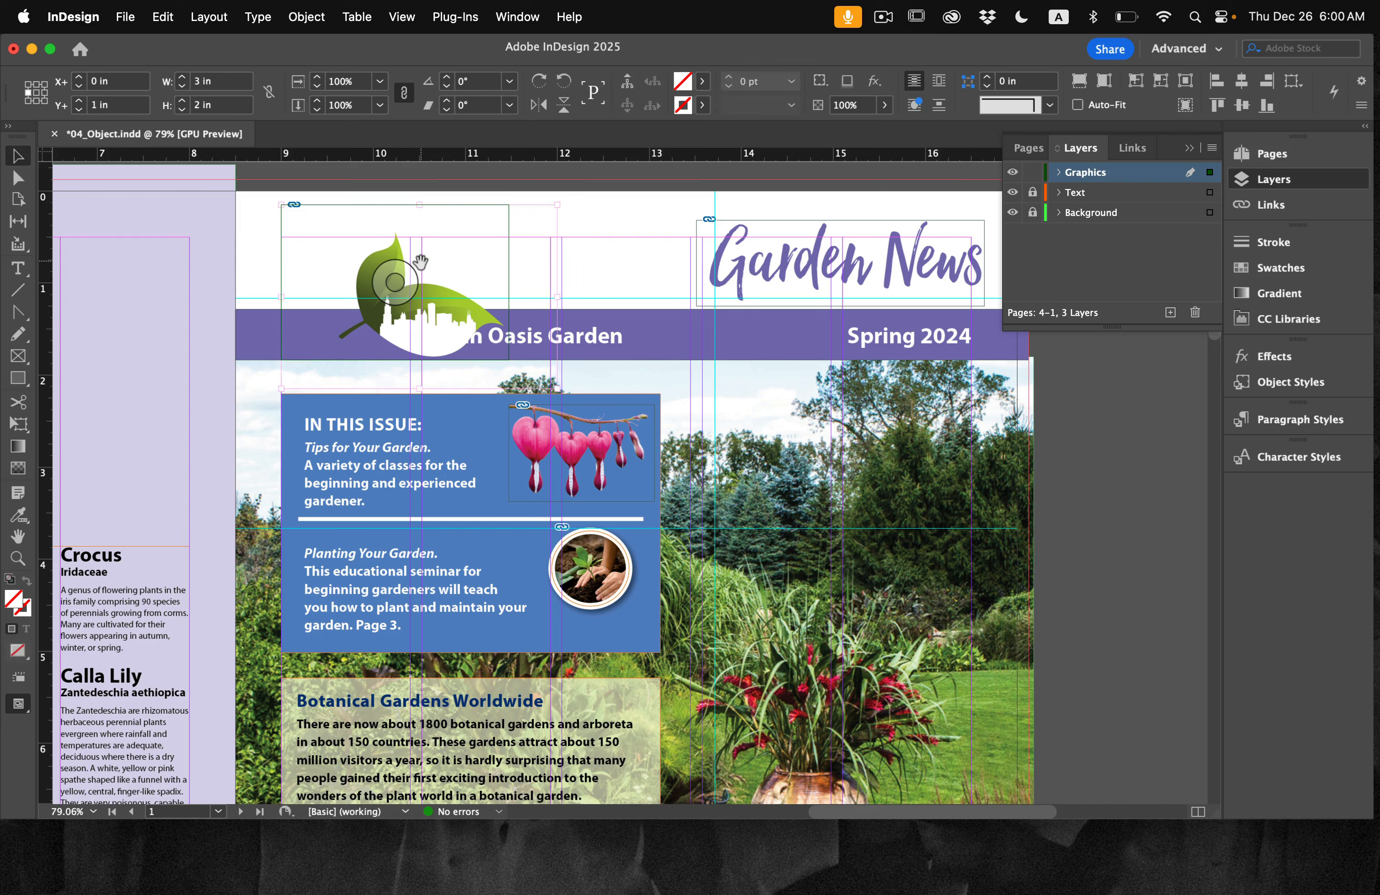
{"action": "left_click_drag", "start_coordinate": [400, 300], "coordinate": [315, 282]}
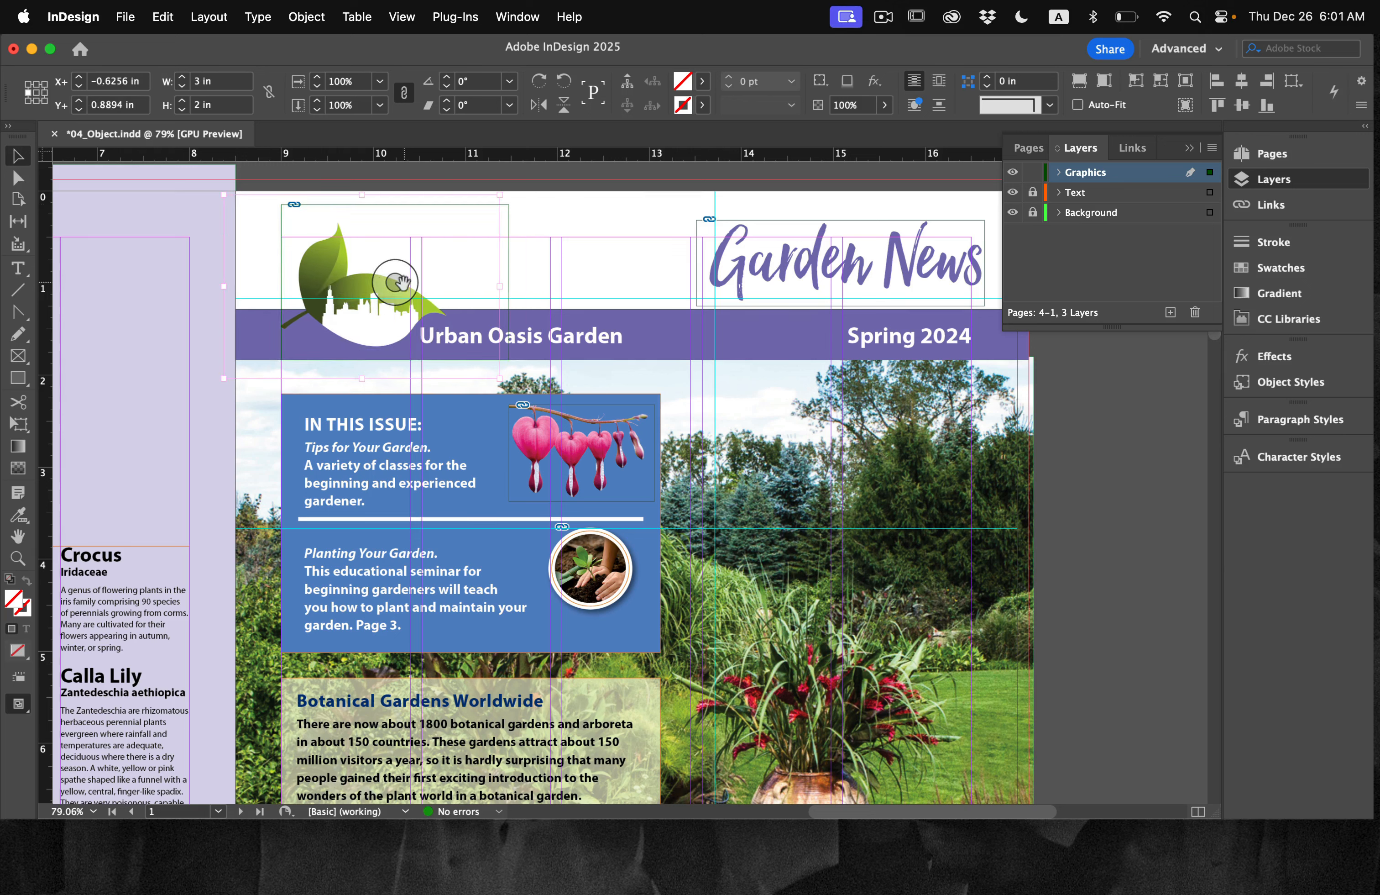
{"action": "key", "text": "Right"}
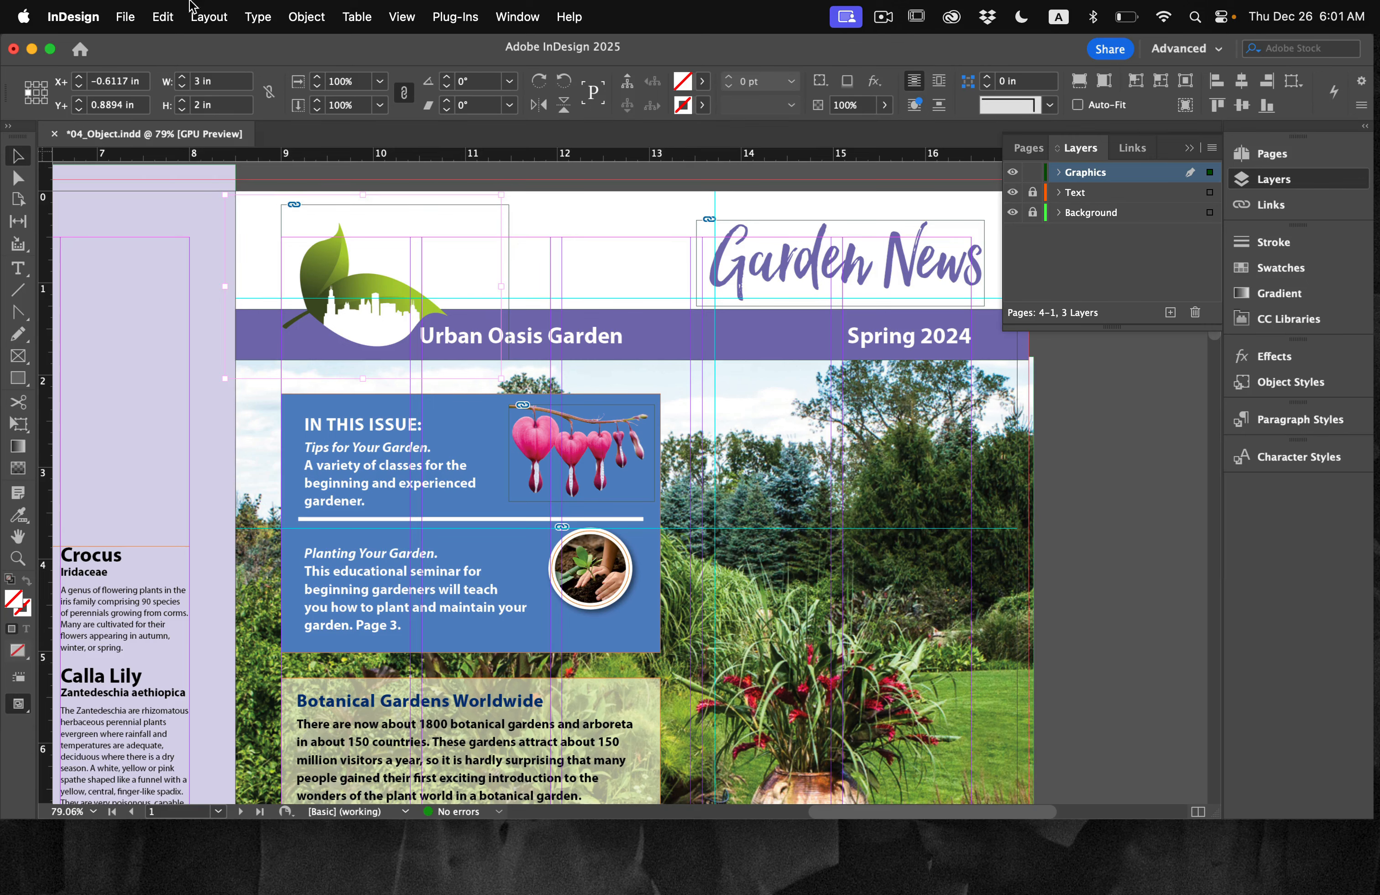
Step: Save the document
{"action": "left_click", "coordinate": [162, 17]}
{"action": "mouse_move", "coordinate": [125, 17]}
{"action": "left_click", "coordinate": [158, 172]}
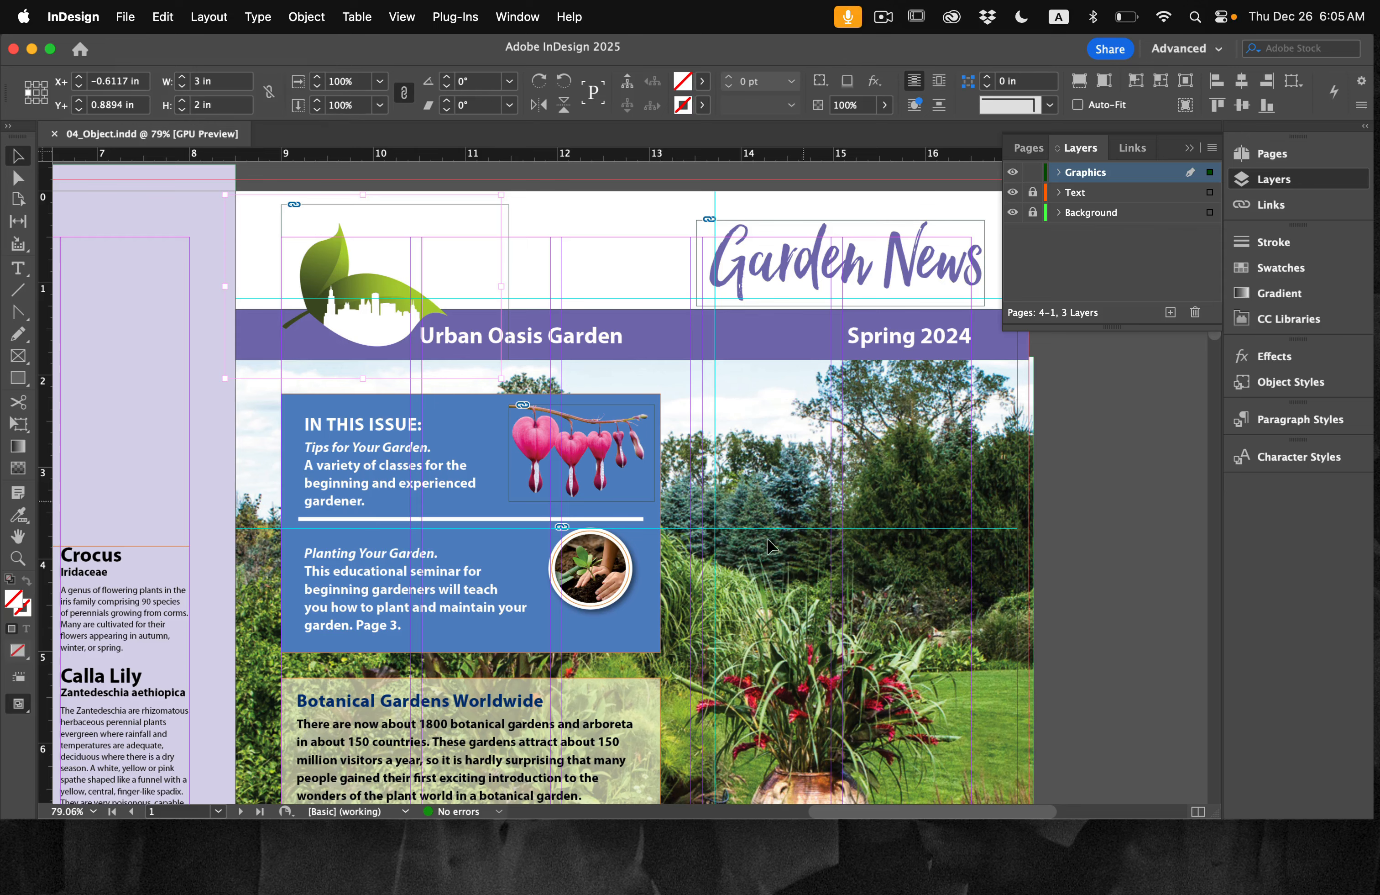
Step: Place urban-oasis-logo.ai on page 4 below the upside-down return address in a frame about 1.53 by 1.02 in, and deselect it
{"action": "scroll", "coordinate": [768, 546], "scroll_direction": "down", "scroll_amount": 10}
{"action": "scroll", "coordinate": [769, 546], "scroll_direction": "left", "scroll_amount": 2}
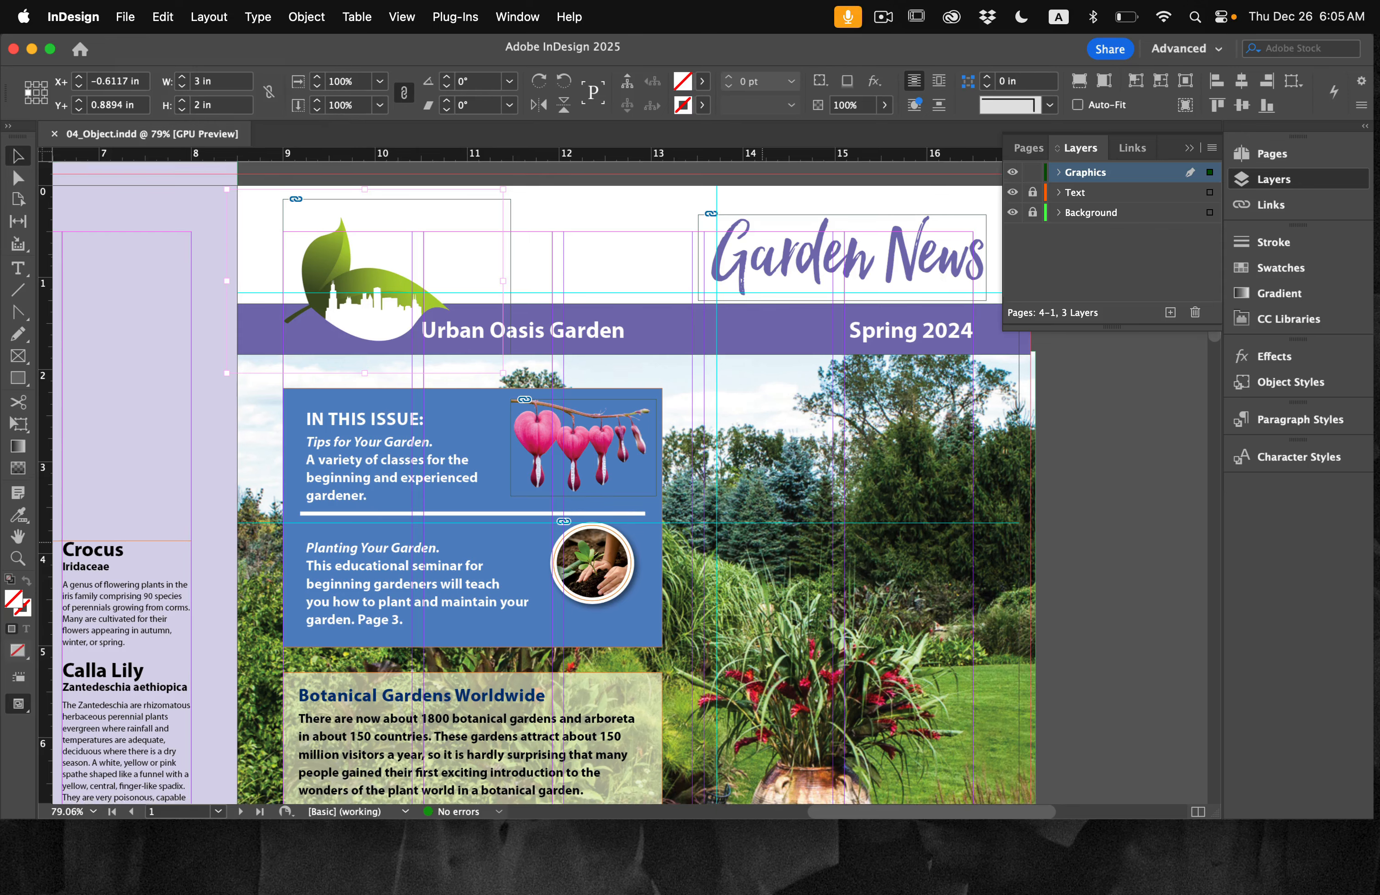
{"action": "scroll", "coordinate": [763, 551], "scroll_direction": "left", "scroll_amount": 10}
{"action": "scroll", "coordinate": [763, 551], "scroll_direction": "up", "scroll_amount": 2}
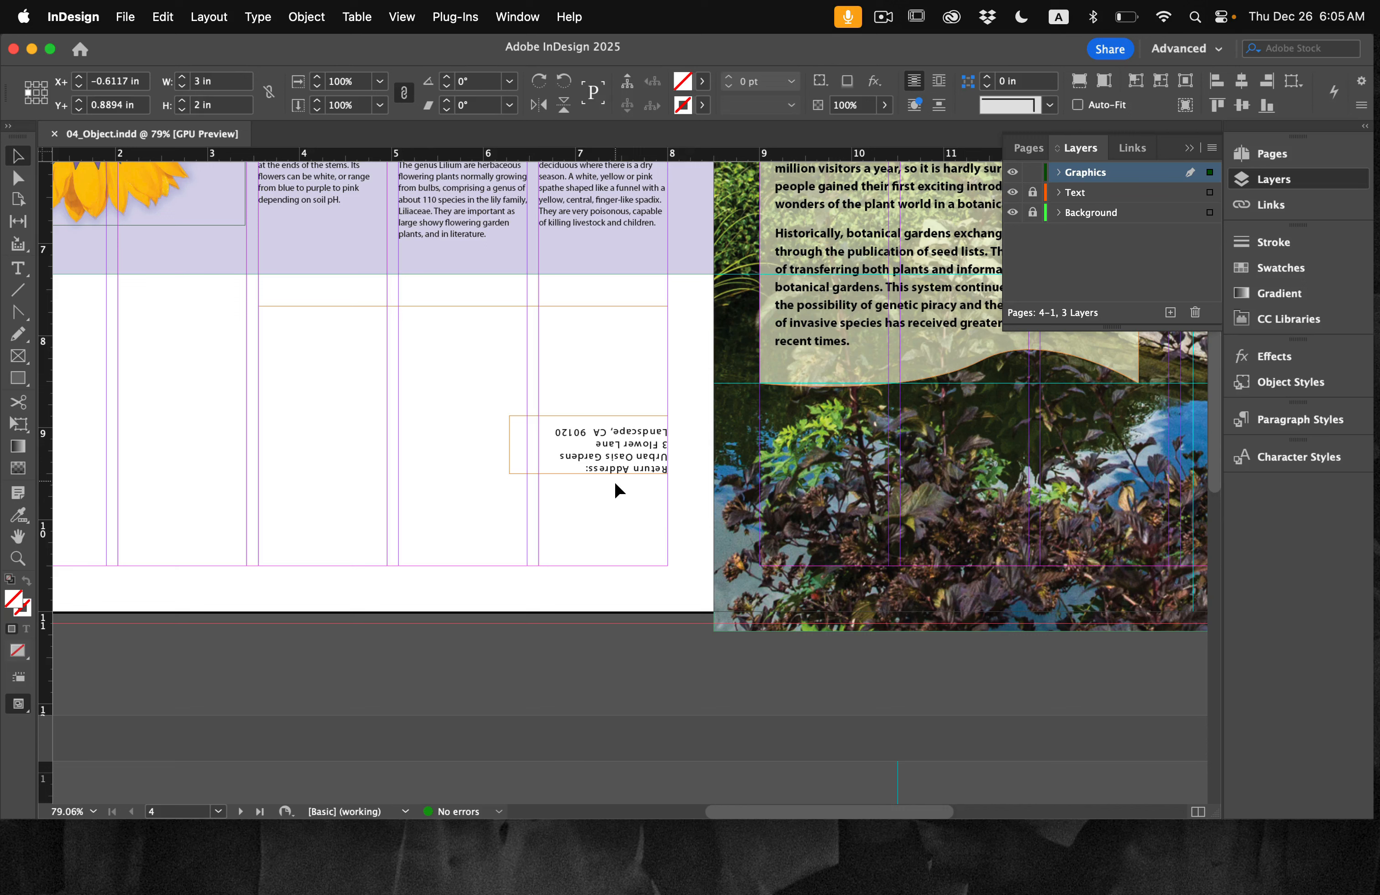
{"action": "left_click", "coordinate": [587, 506]}
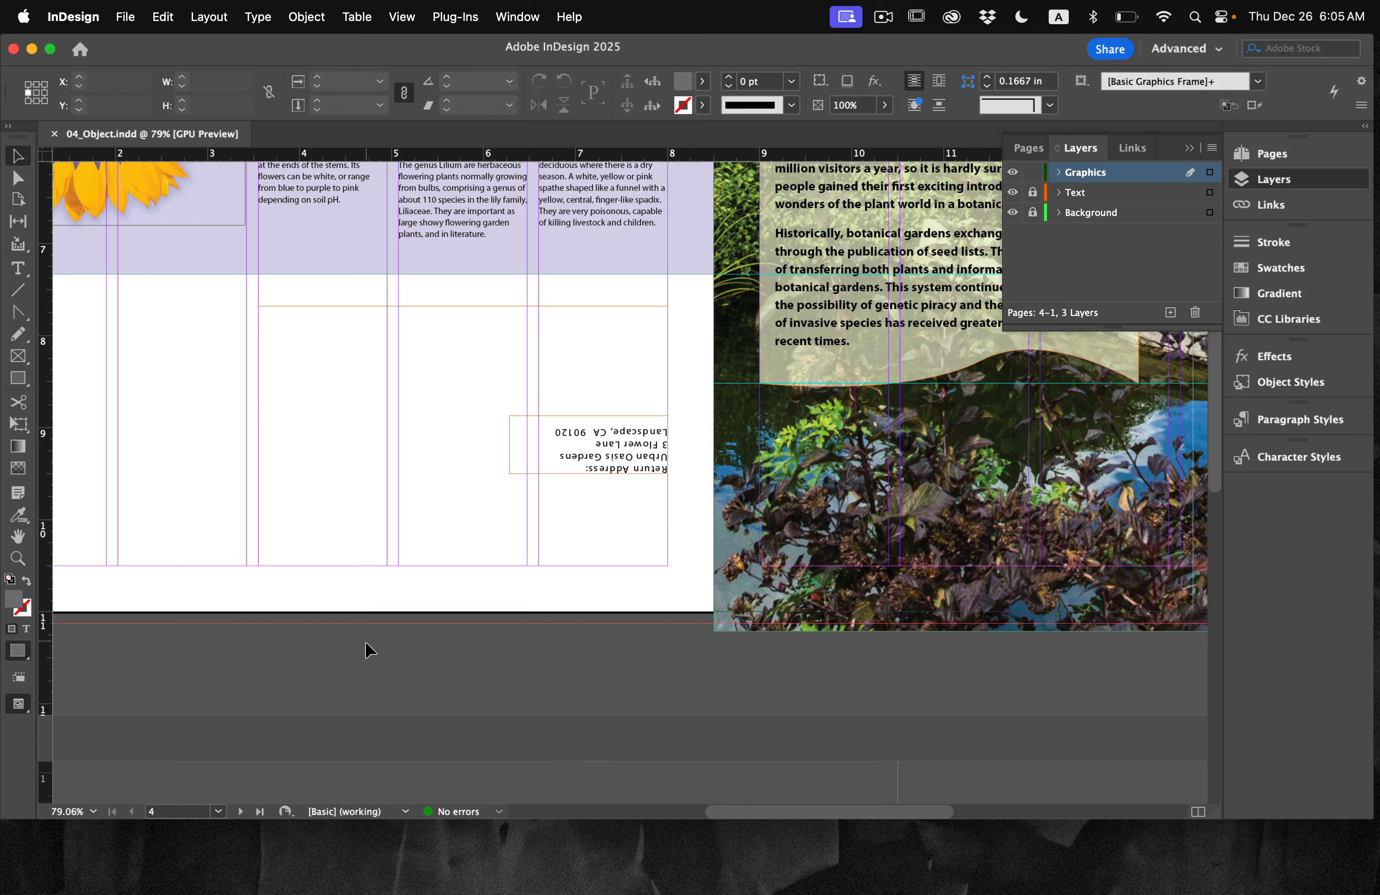
{"action": "left_click", "coordinate": [127, 12]}
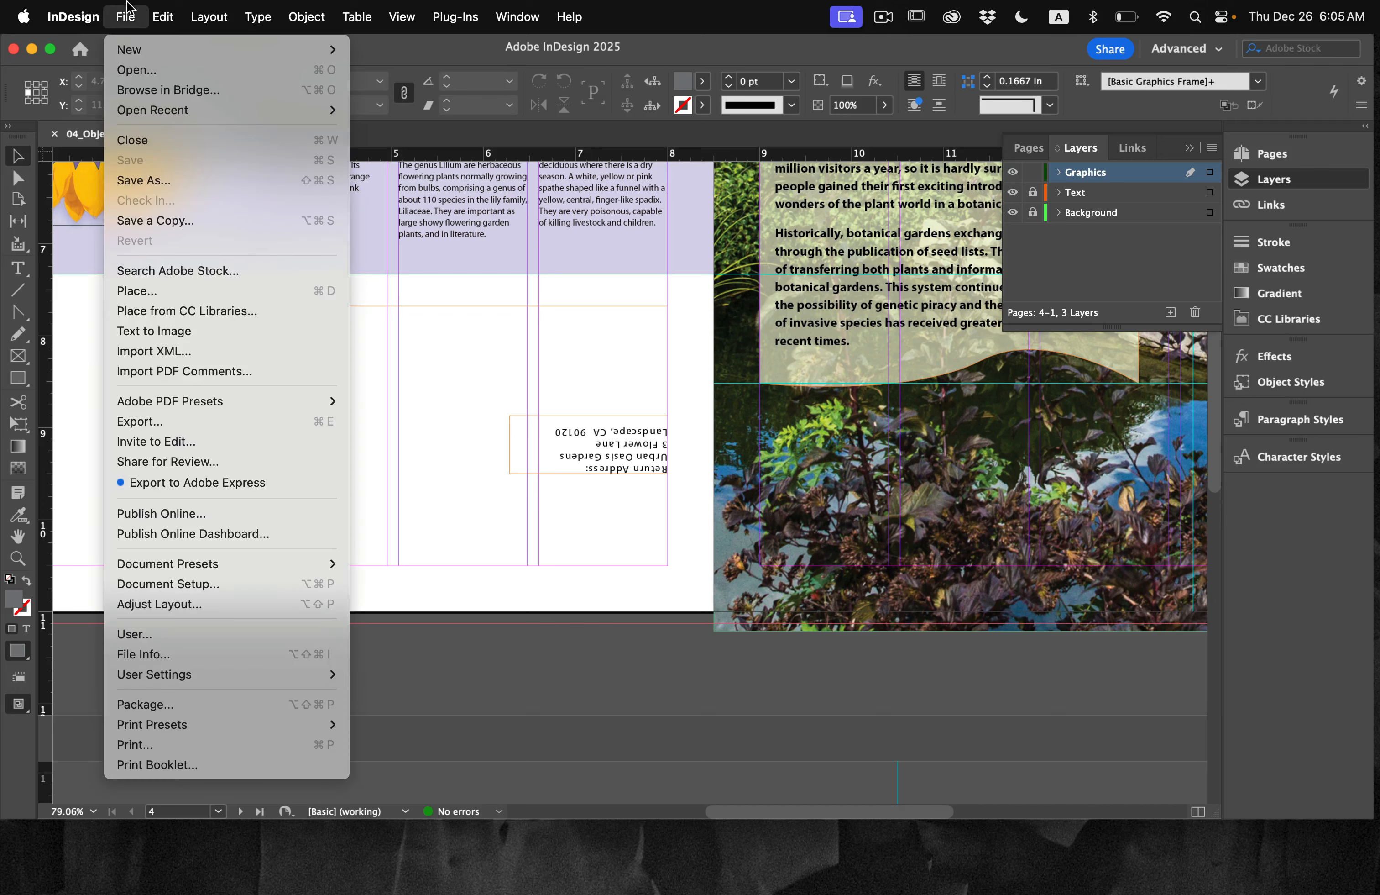
{"action": "left_click", "coordinate": [160, 289]}
{"action": "scroll", "coordinate": [558, 392], "scroll_direction": "down", "scroll_amount": 5}
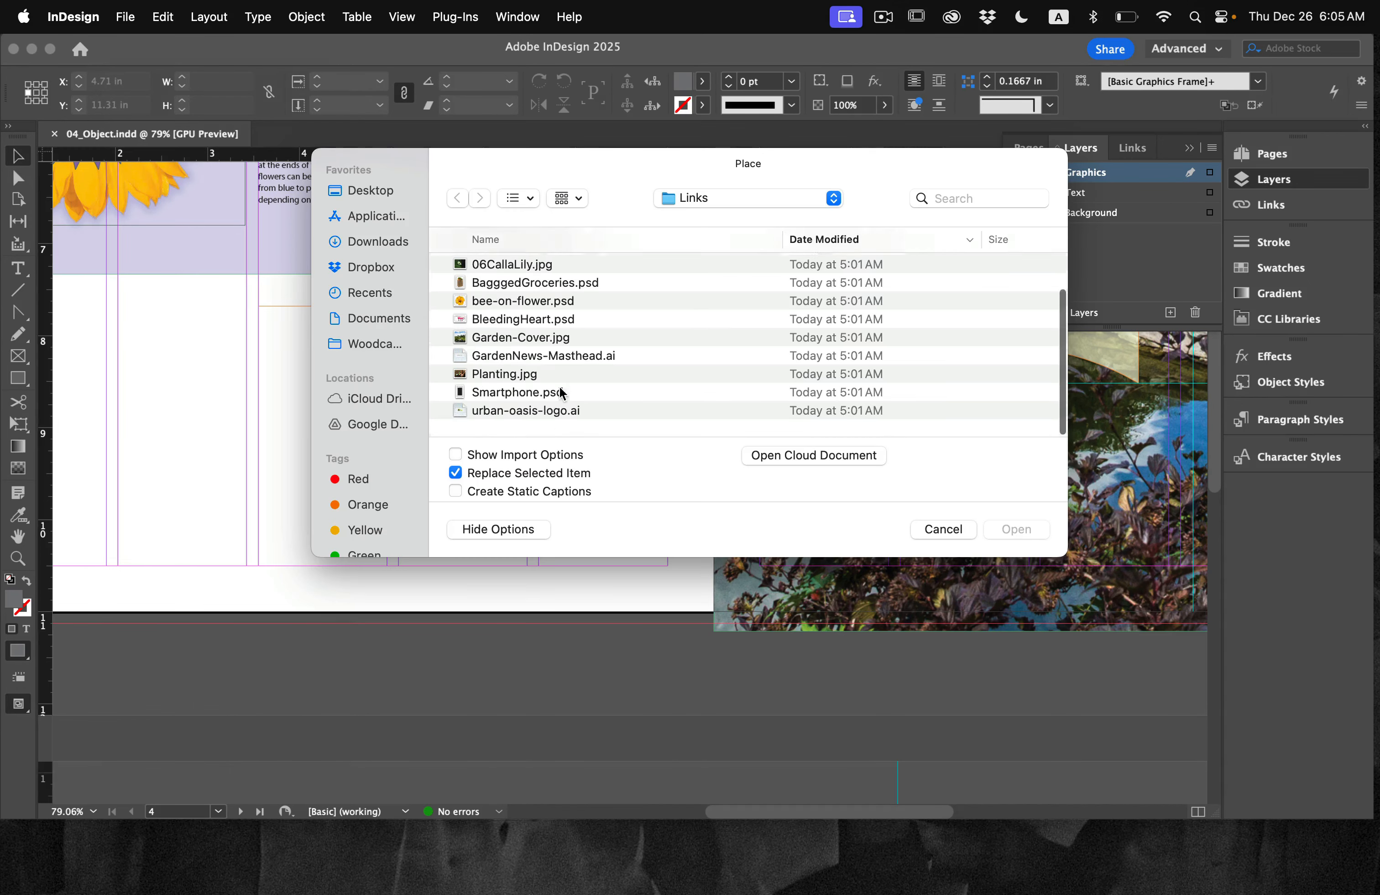
{"action": "left_click", "coordinate": [526, 420]}
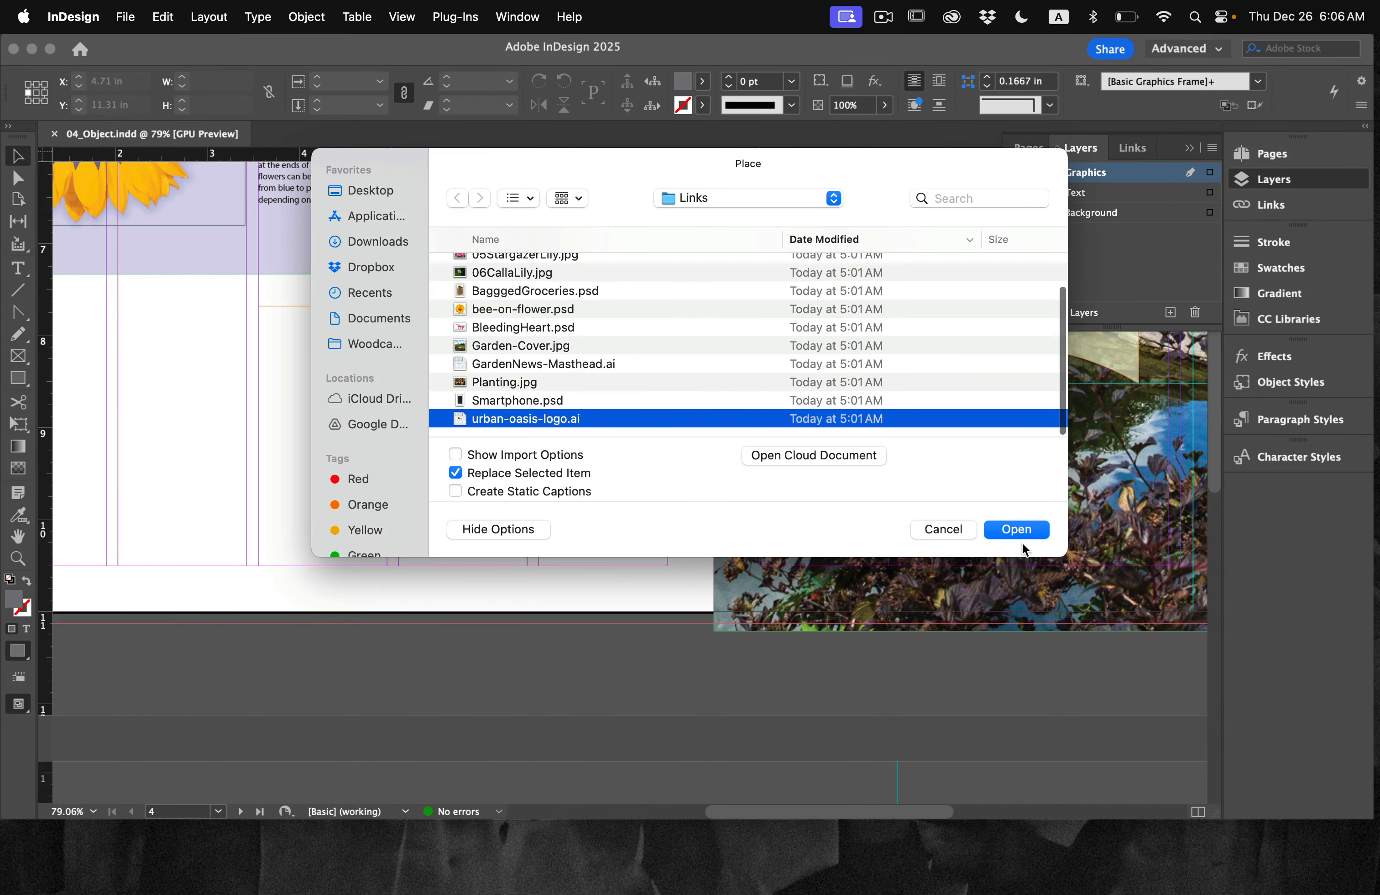
{"action": "left_click", "coordinate": [1023, 534]}
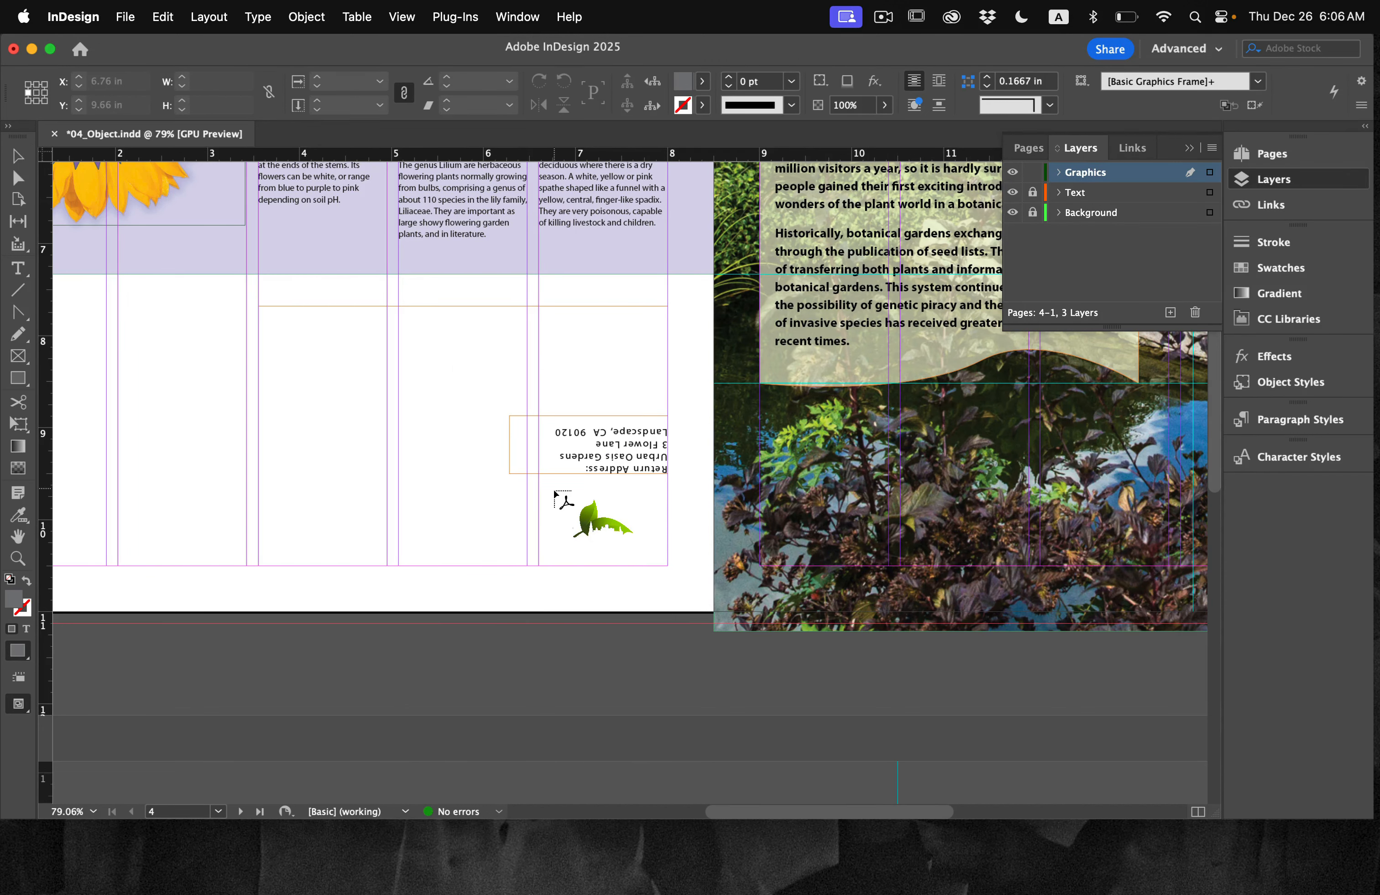
{"action": "left_click_drag", "start_coordinate": [527, 481], "coordinate": [665, 567]}
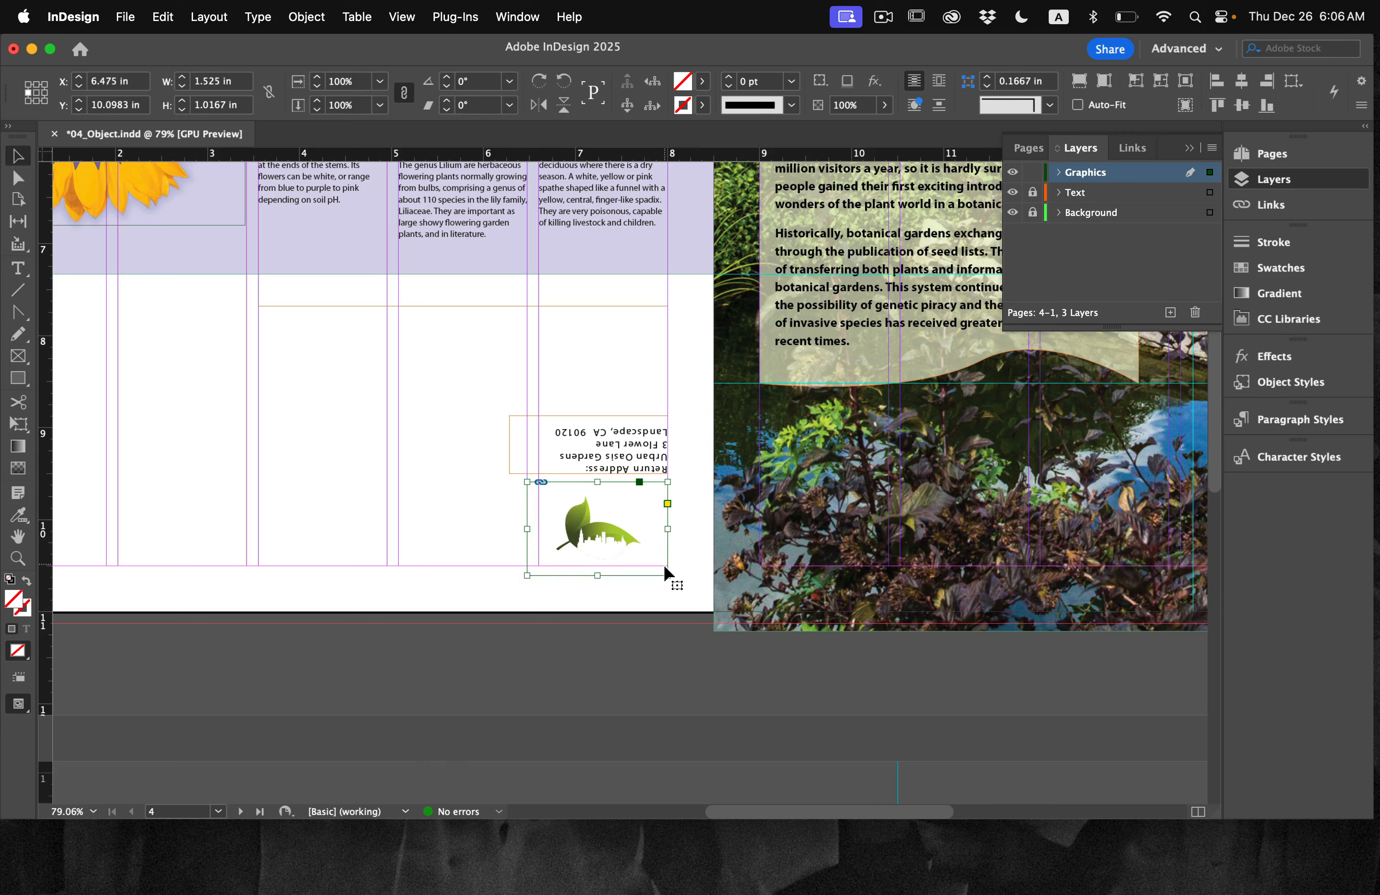
{"action": "left_click", "coordinate": [601, 634]}
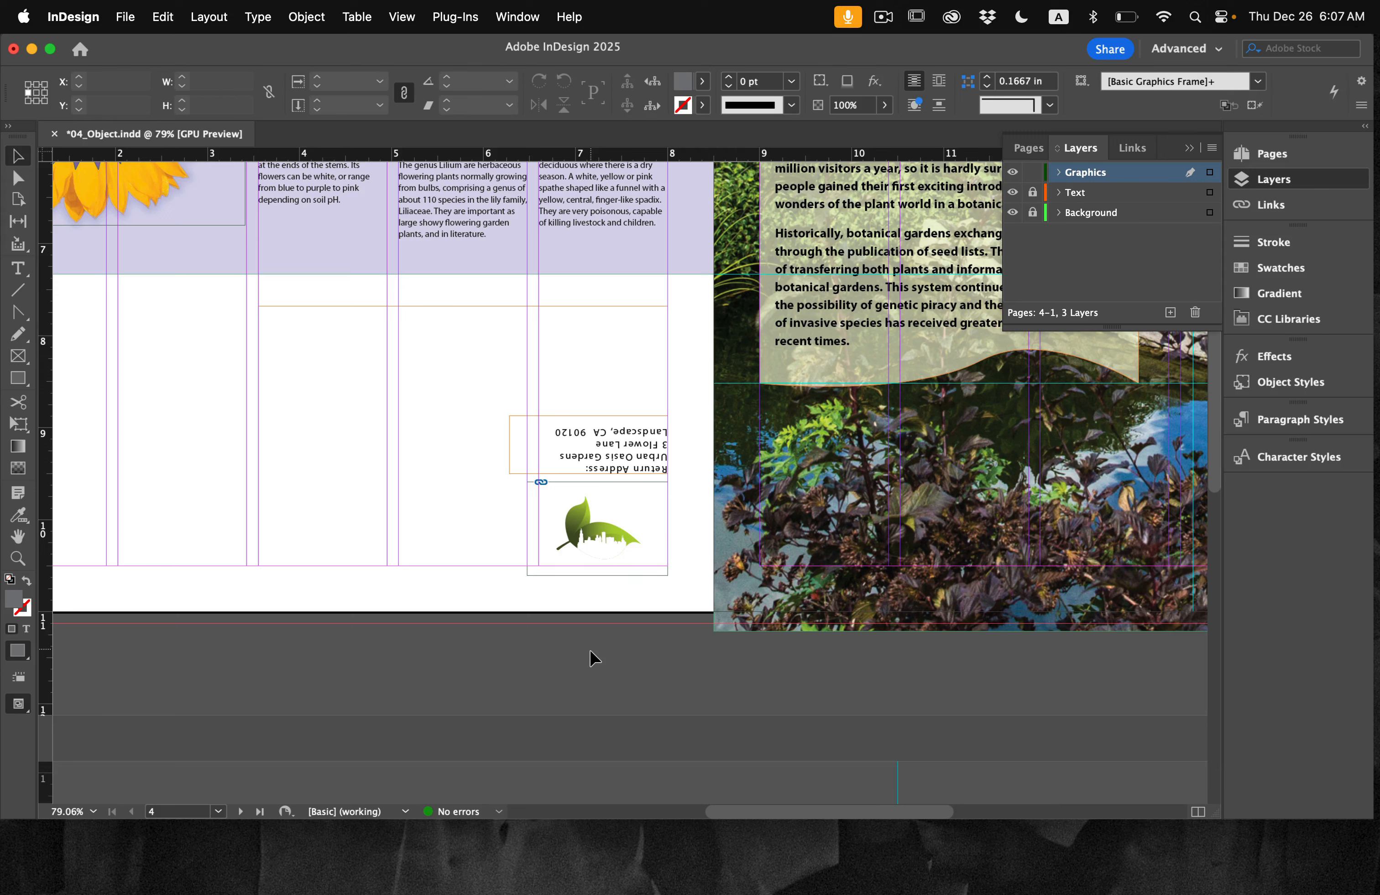
Step: Load the six flower images from 01Rose.jpg to 06CallaLily.jpg in the Links folder for placing
{"action": "left_click", "coordinate": [407, 12]}
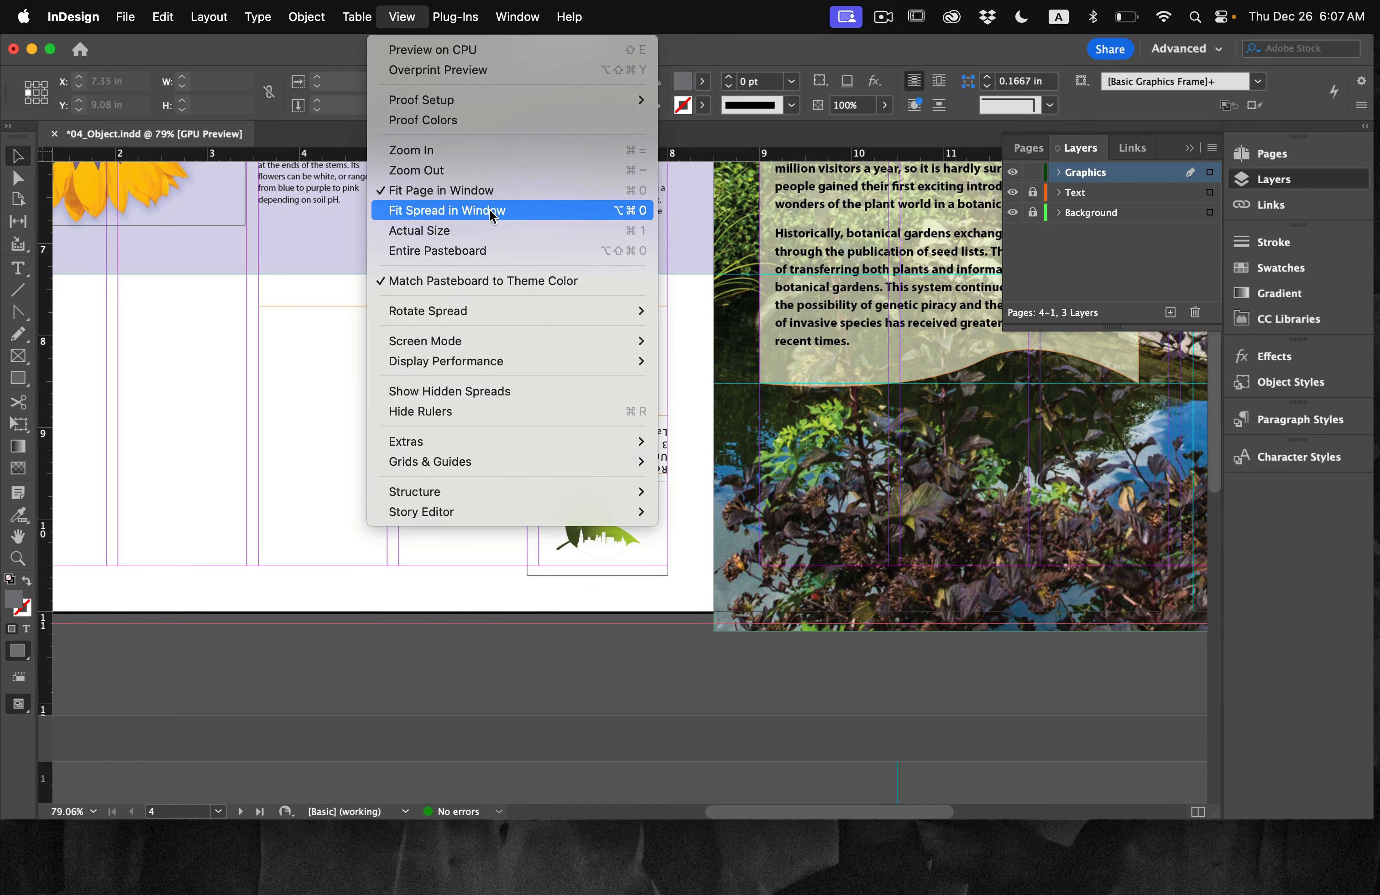
{"action": "left_click", "coordinate": [520, 211]}
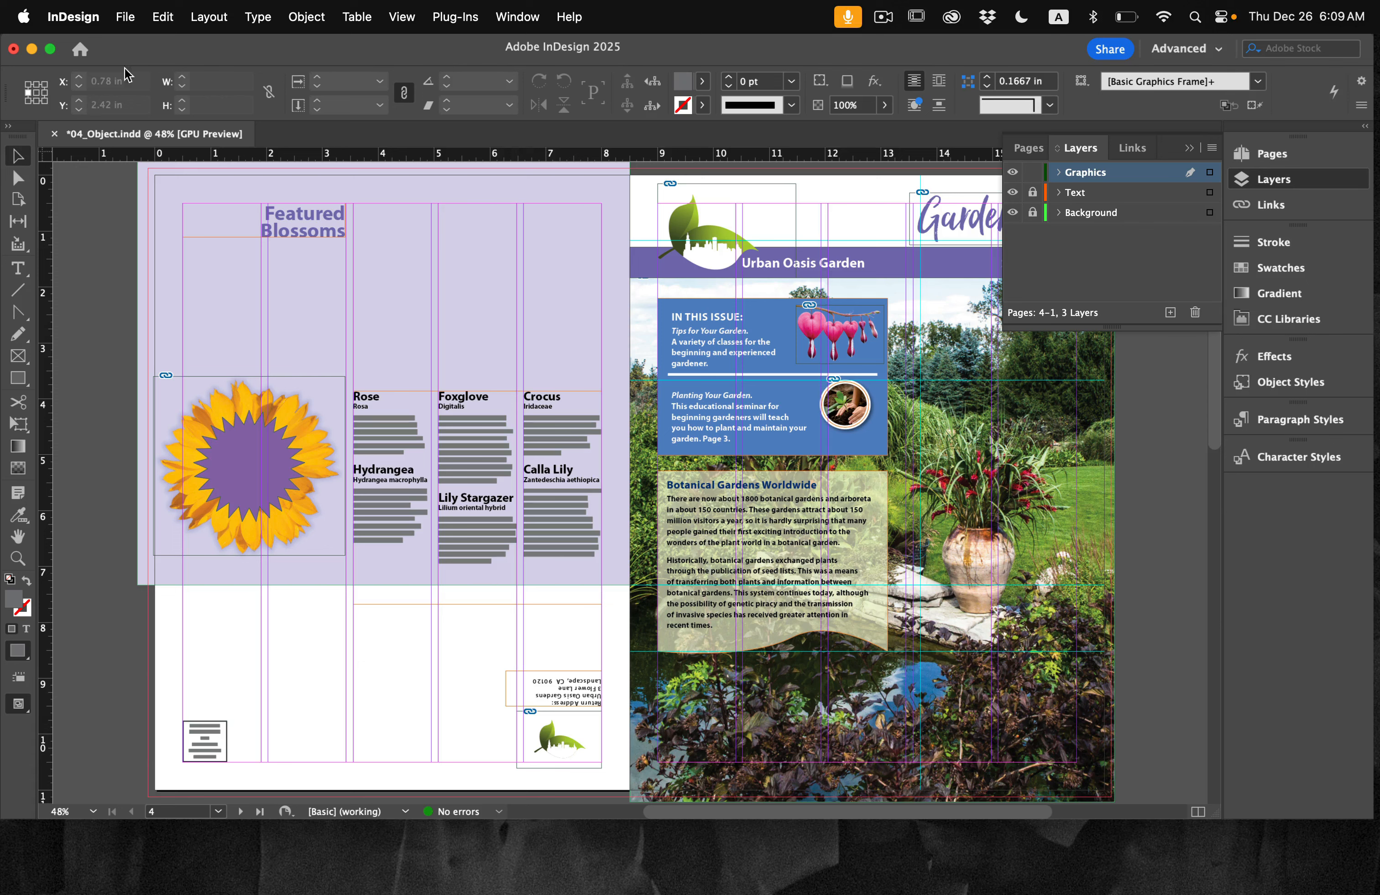
{"action": "left_click", "coordinate": [126, 16]}
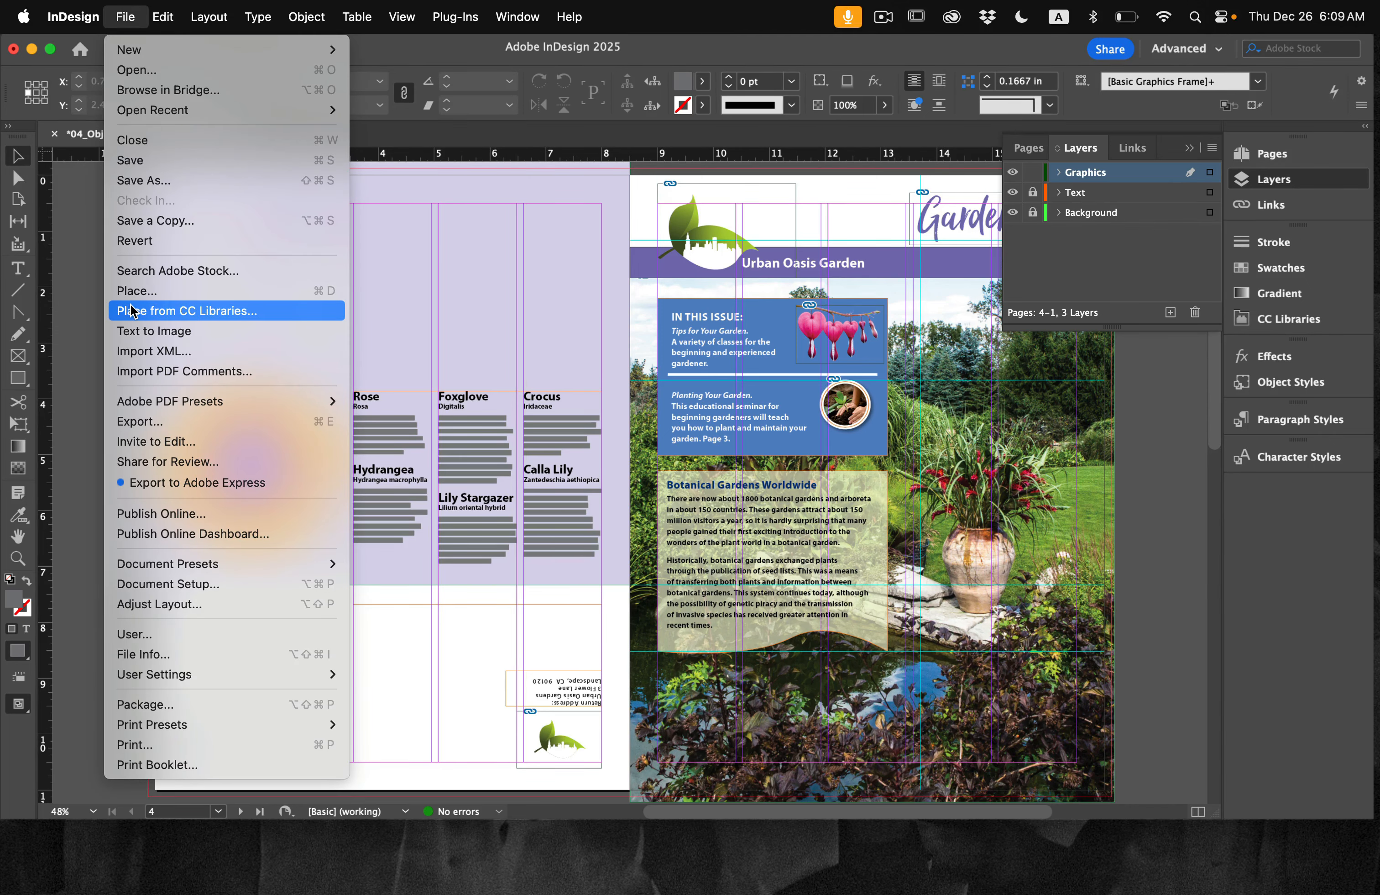
{"action": "left_click", "coordinate": [145, 293]}
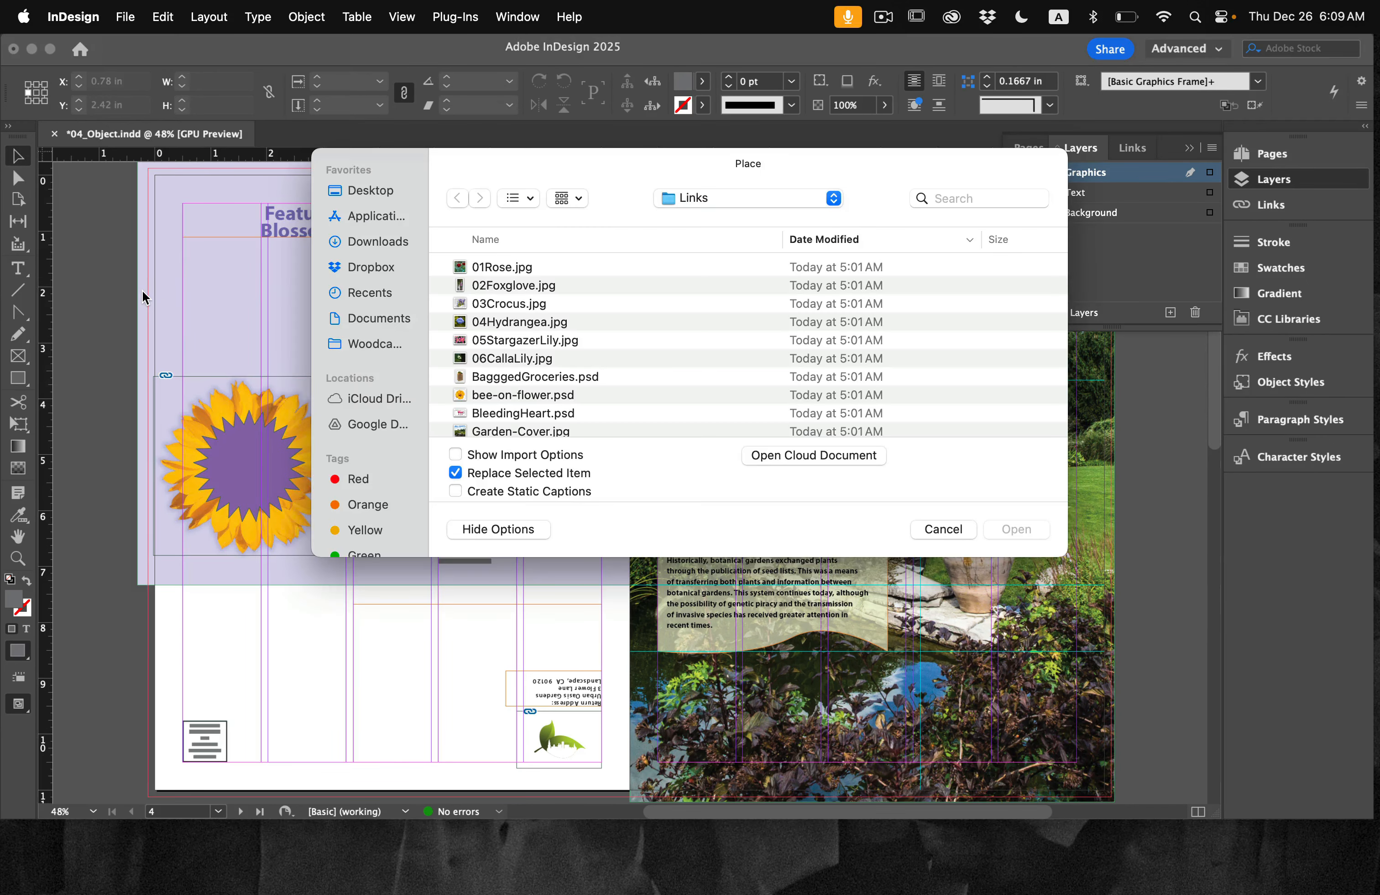
{"action": "left_click", "coordinate": [498, 269]}
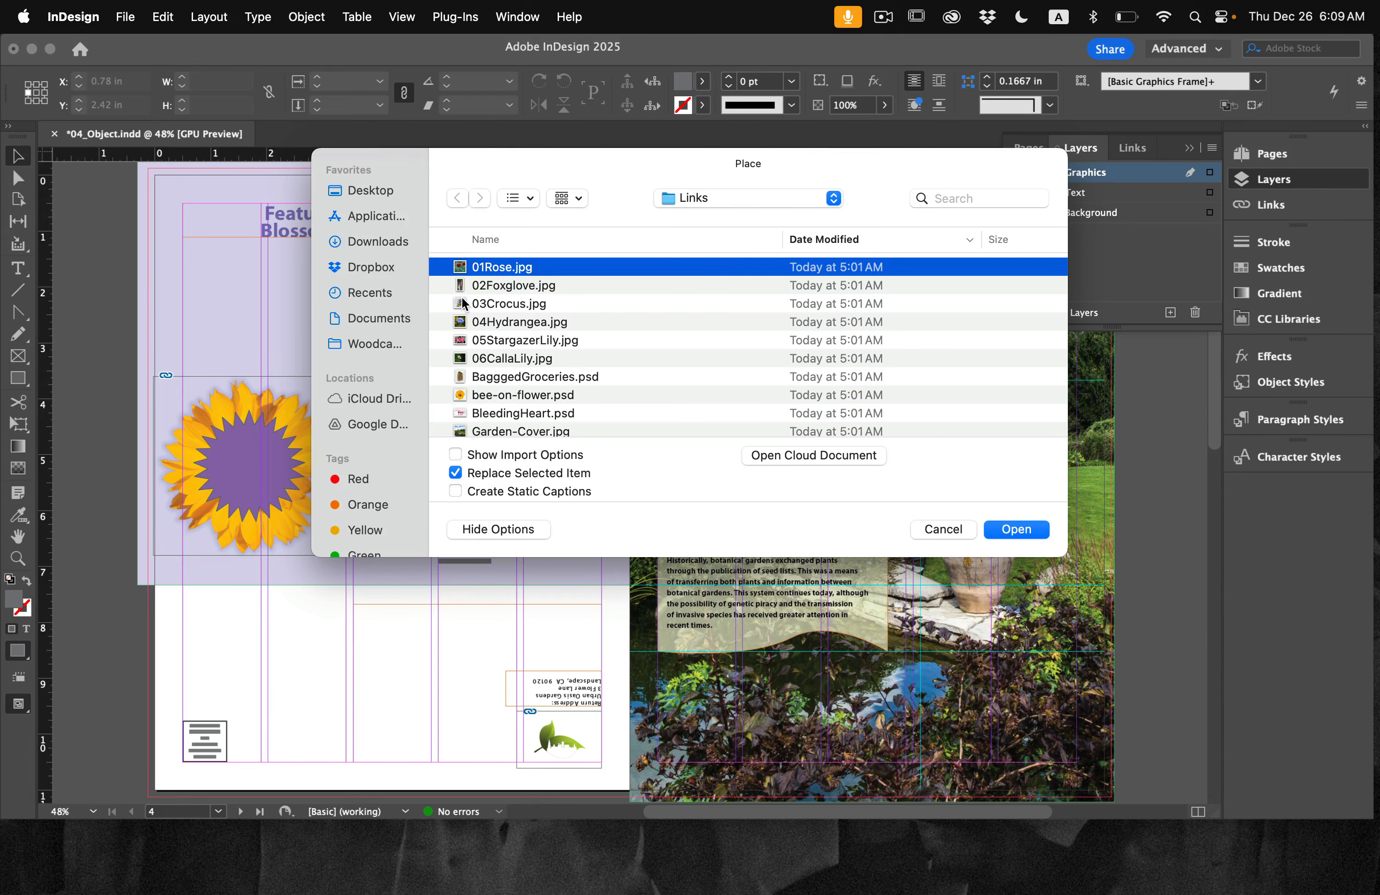
{"action": "scroll", "coordinate": [478, 360], "scroll_direction": "down", "scroll_amount": 3}
{"action": "scroll", "coordinate": [479, 360], "scroll_direction": "up", "scroll_amount": 3}
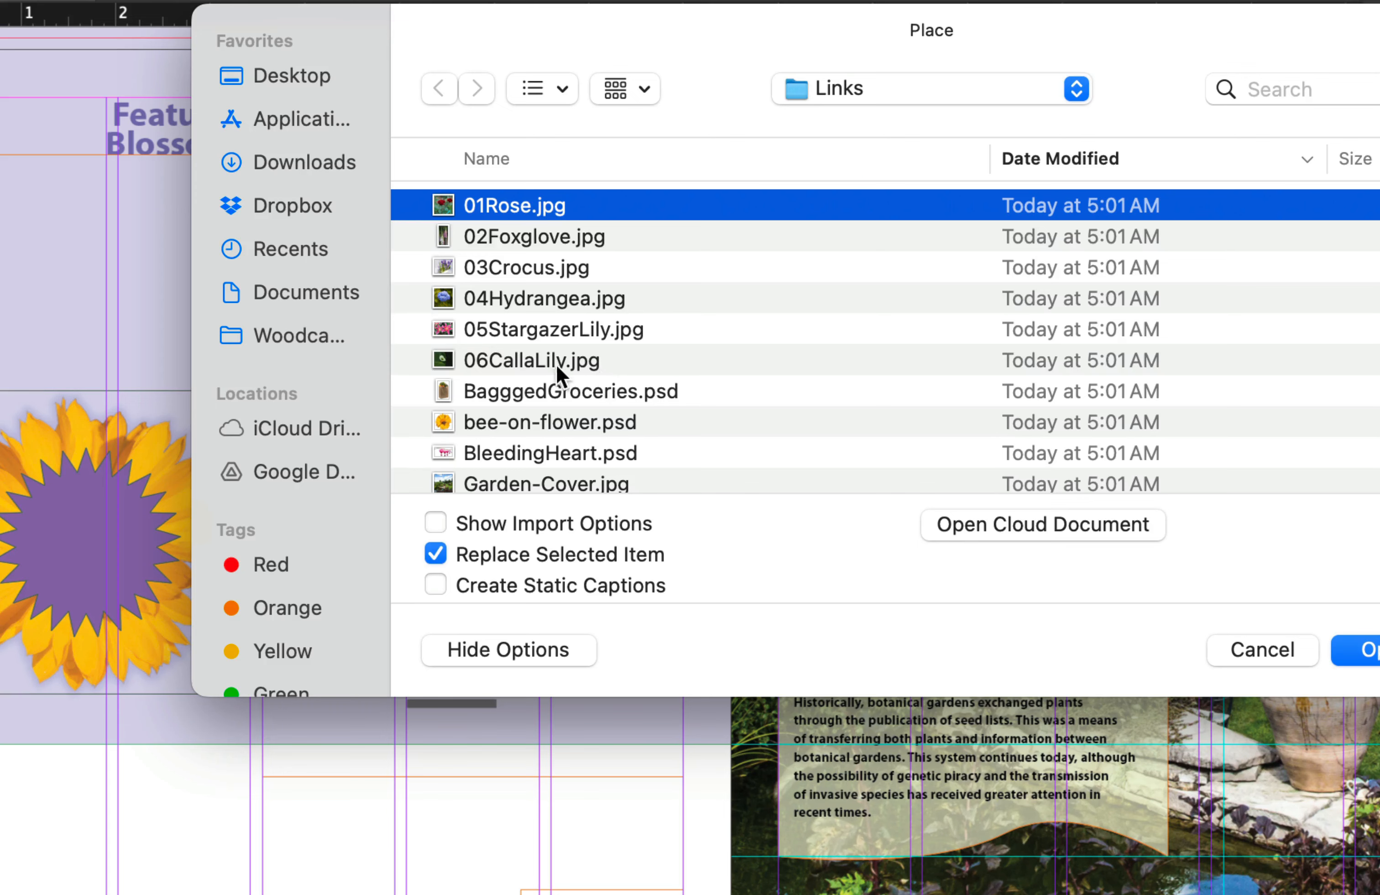
{"action": "left_click", "coordinate": [515, 359], "text": "shift"}
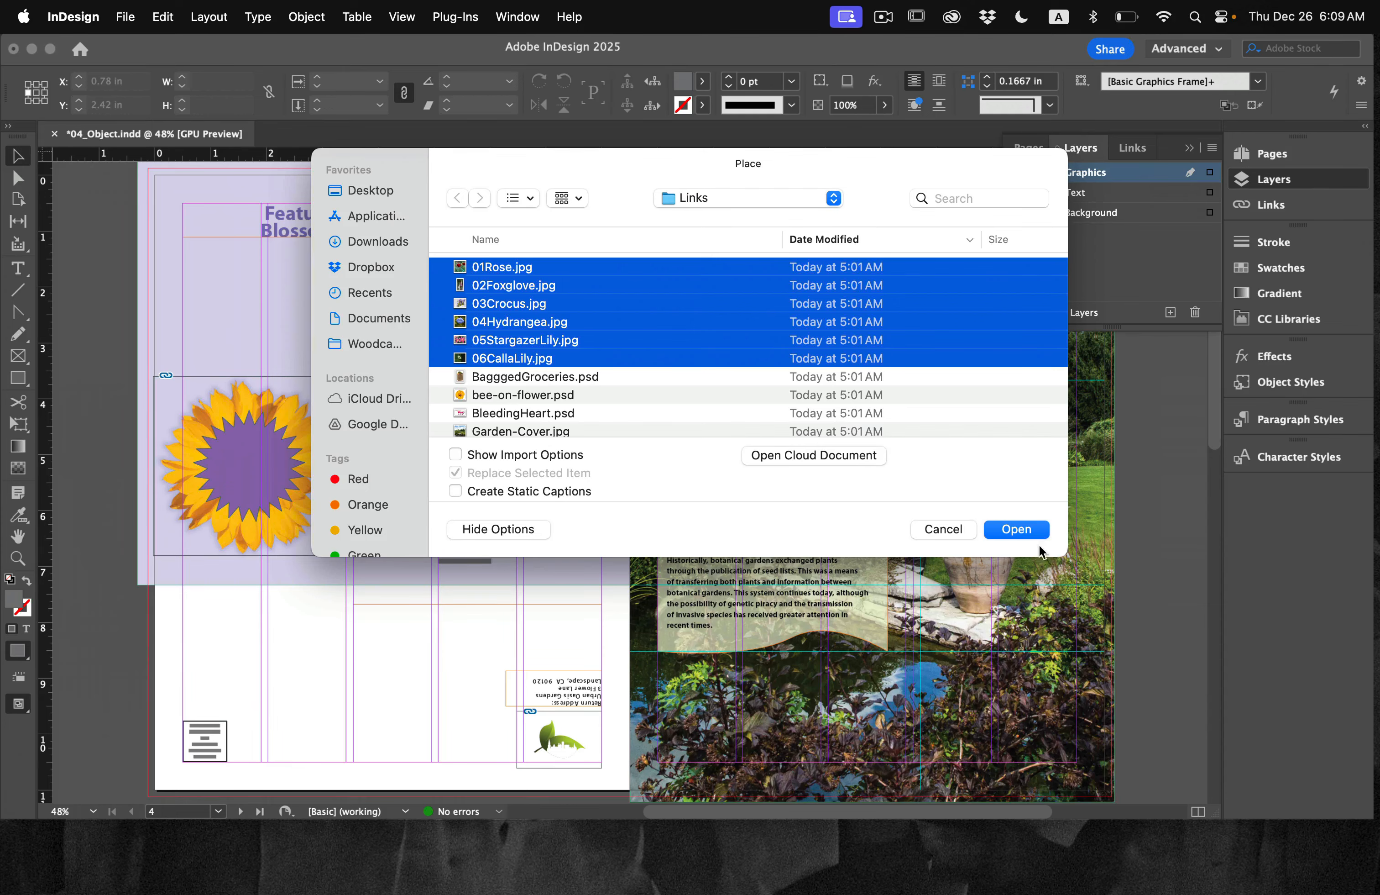
{"action": "left_click", "coordinate": [1020, 530]}
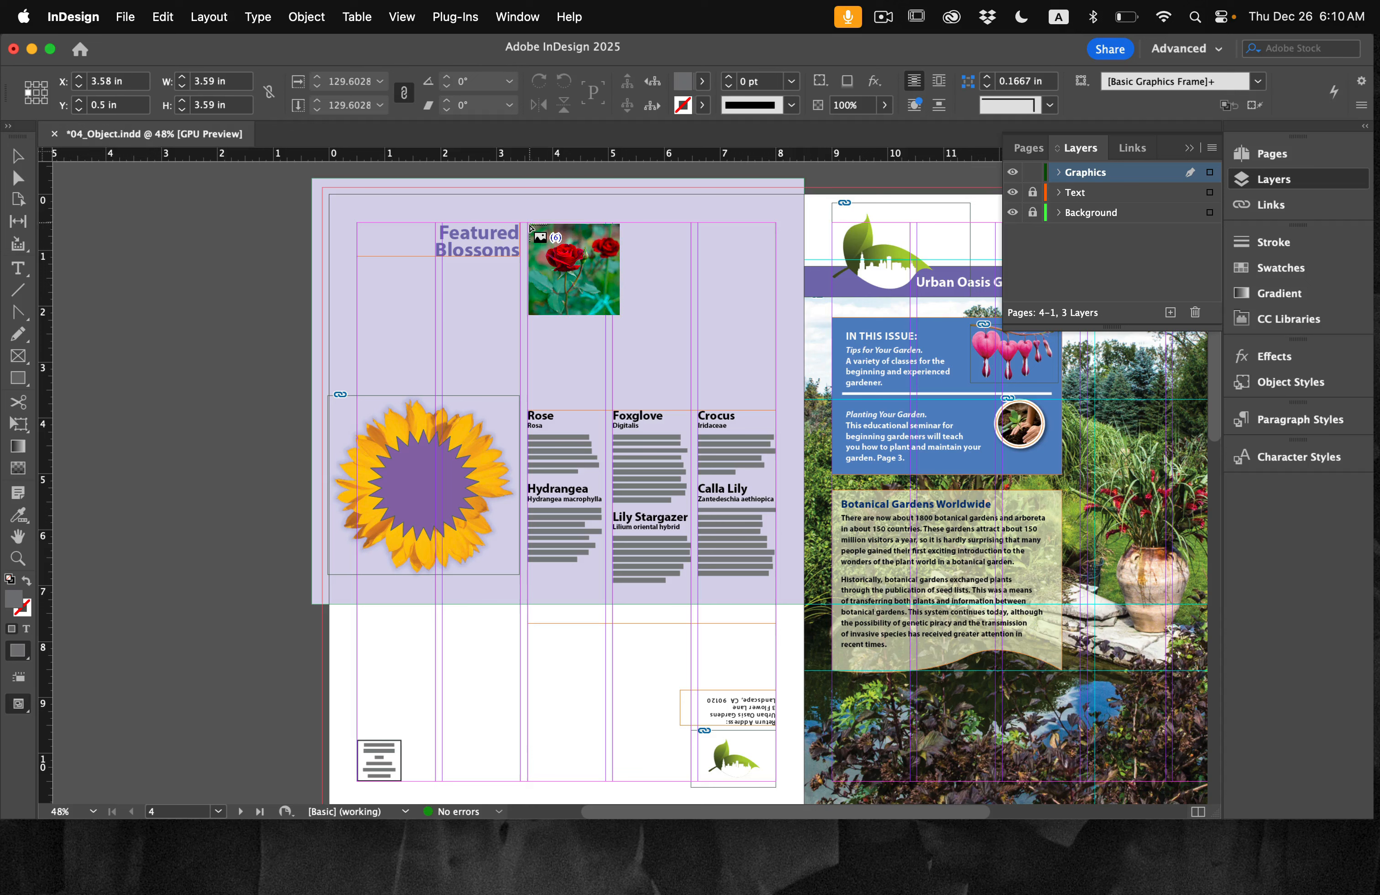
Step: Place the six flower images as a grid of three columns and two rows, about 4.45 by 3.16 in, above the flower descriptions
{"action": "left_click_drag", "start_coordinate": [530, 223], "coordinate": [776, 403]}
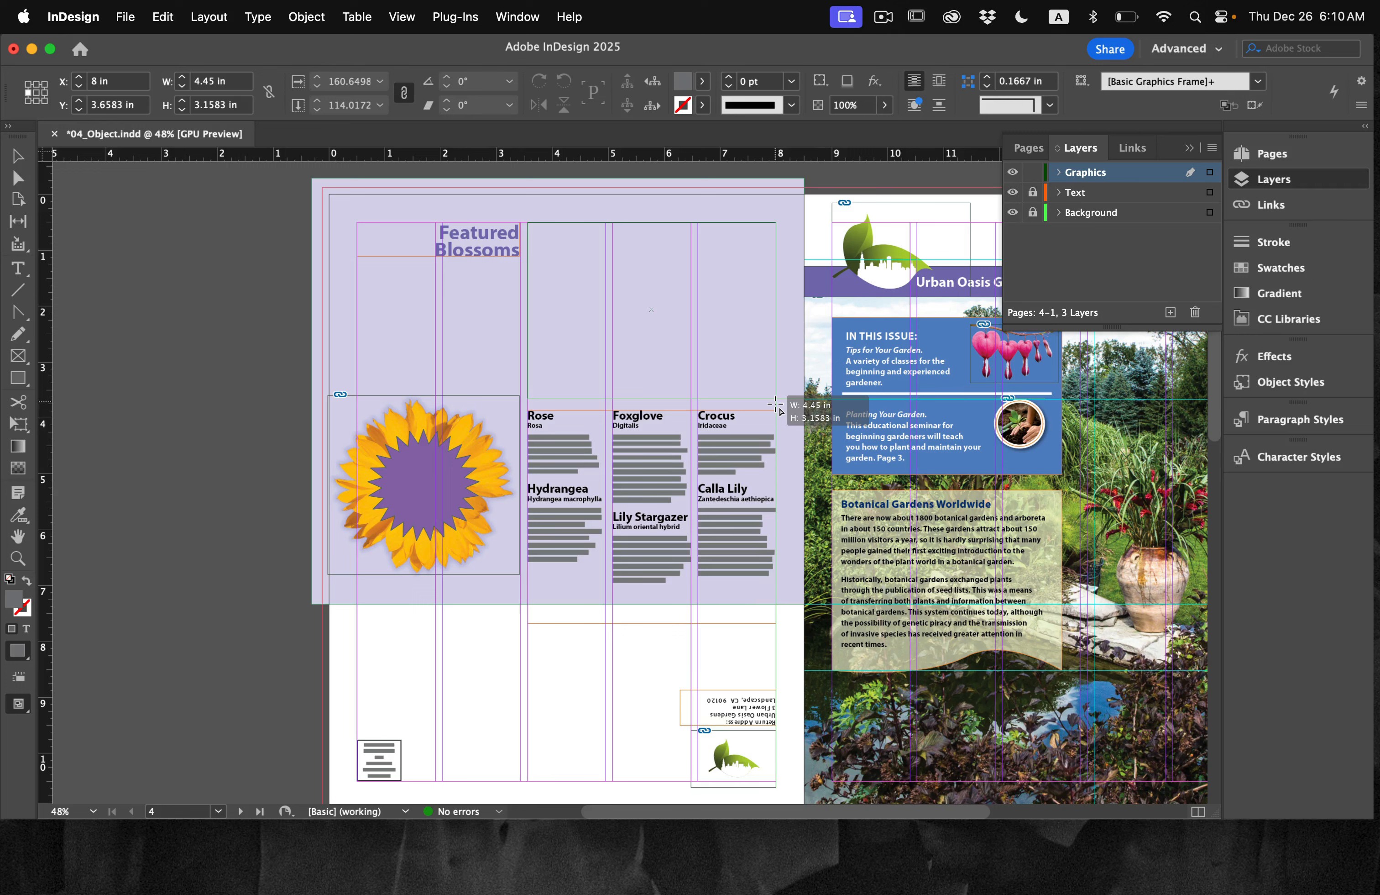
{"action": "key", "text": "shift"}
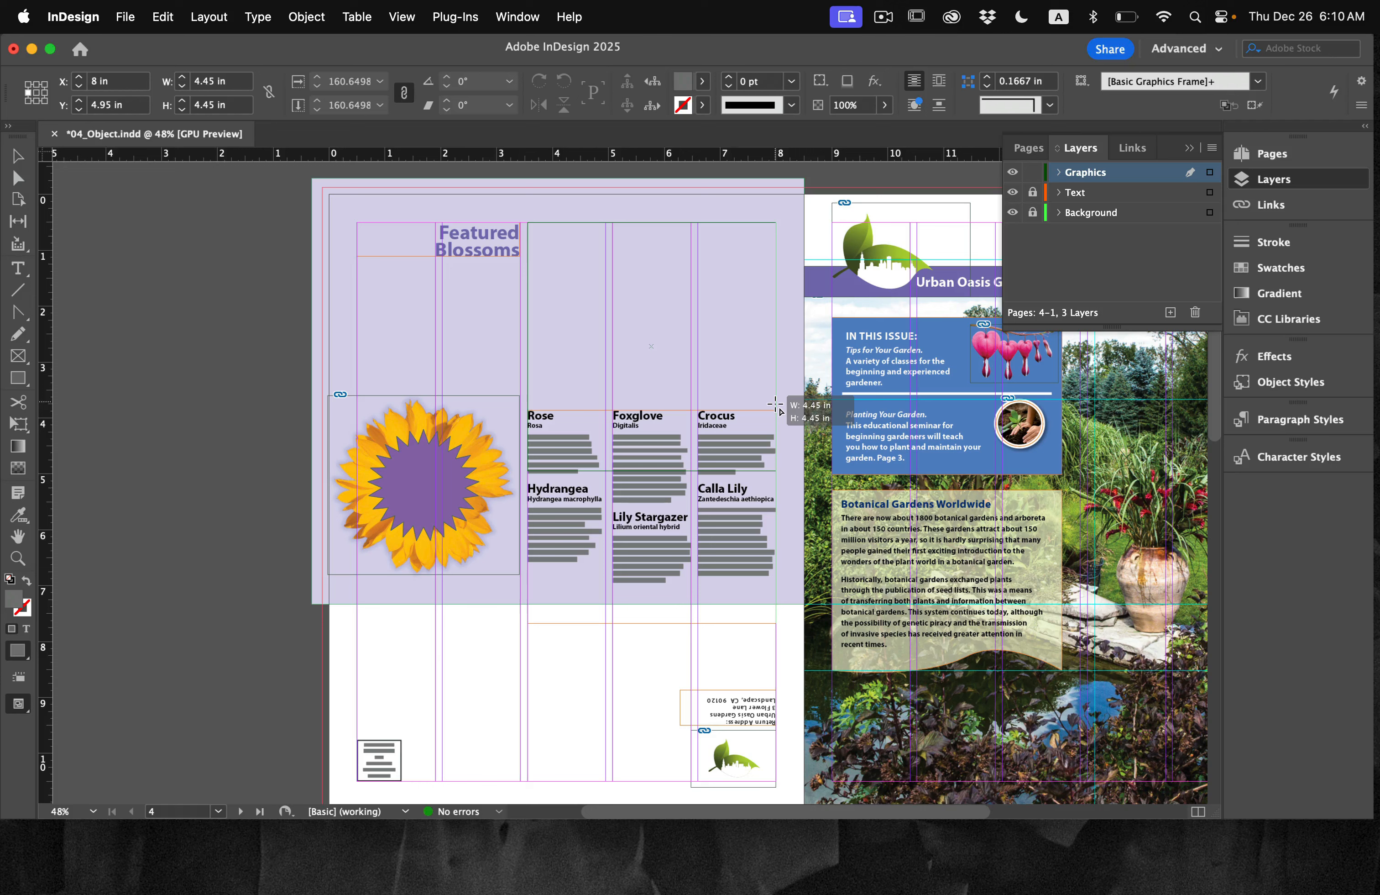
{"action": "key", "text": "Up"}
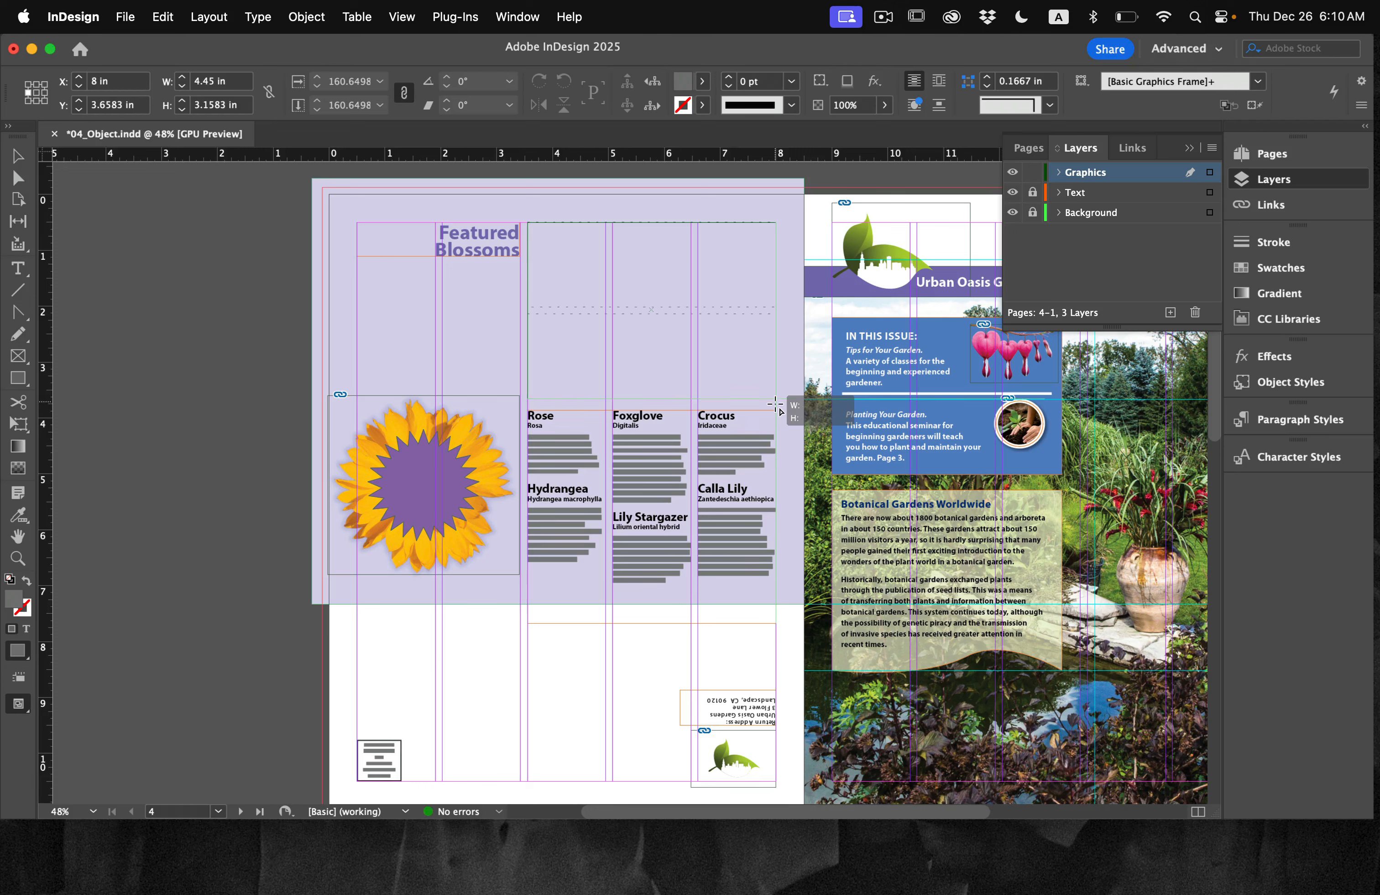
{"action": "key", "text": "Right"}
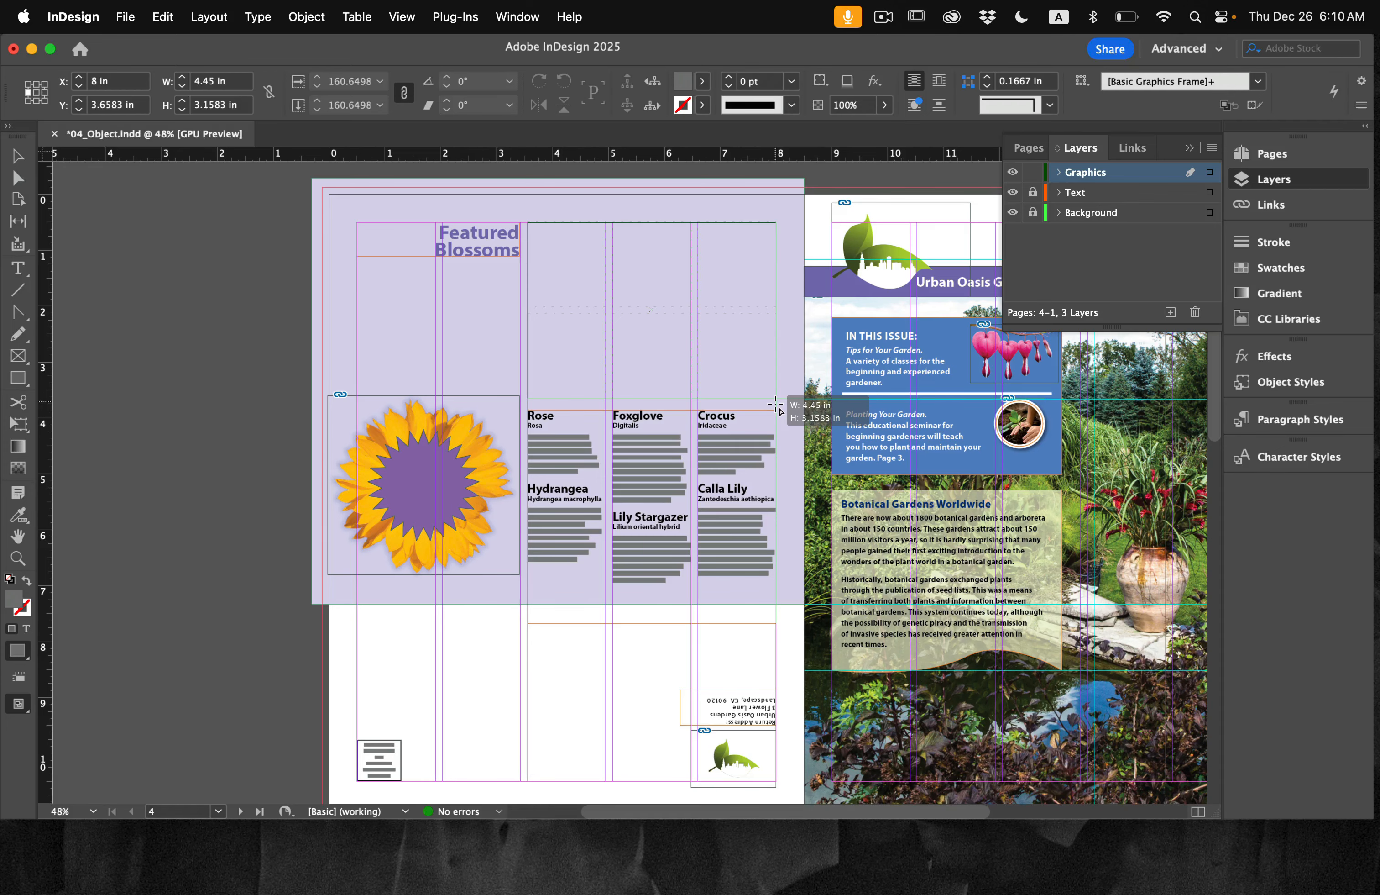
{"action": "left_click_drag", "start_coordinate": [776, 405], "coordinate": [776, 401]}
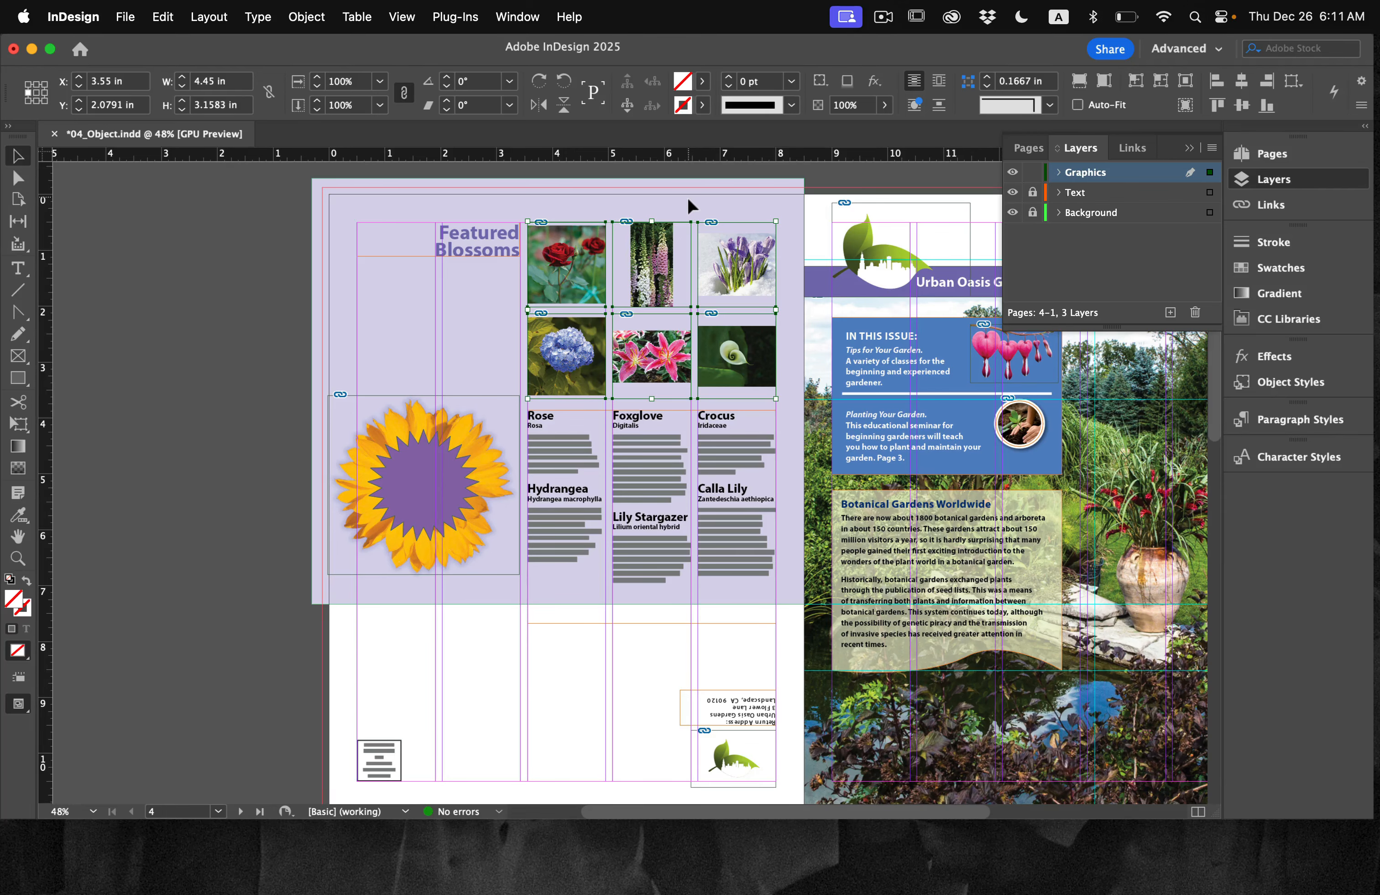
Step: Nudge the grid of flower frames down to a Y position of 2.093 in
{"action": "key", "text": "super+1"}
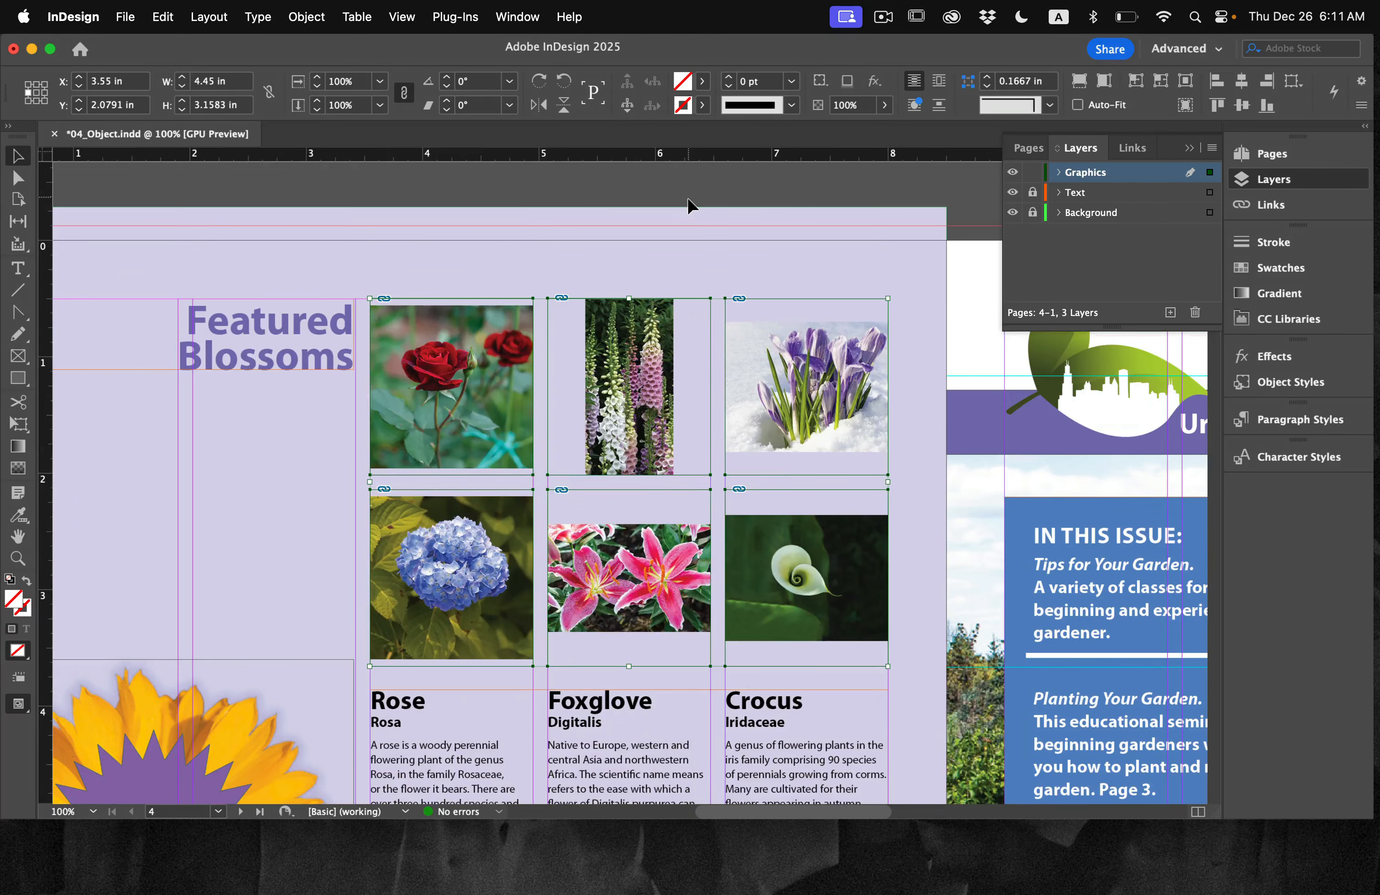
{"action": "scroll", "coordinate": [633, 260], "scroll_direction": "down", "scroll_amount": 3}
{"action": "scroll", "coordinate": [633, 260], "scroll_direction": "right", "scroll_amount": 5}
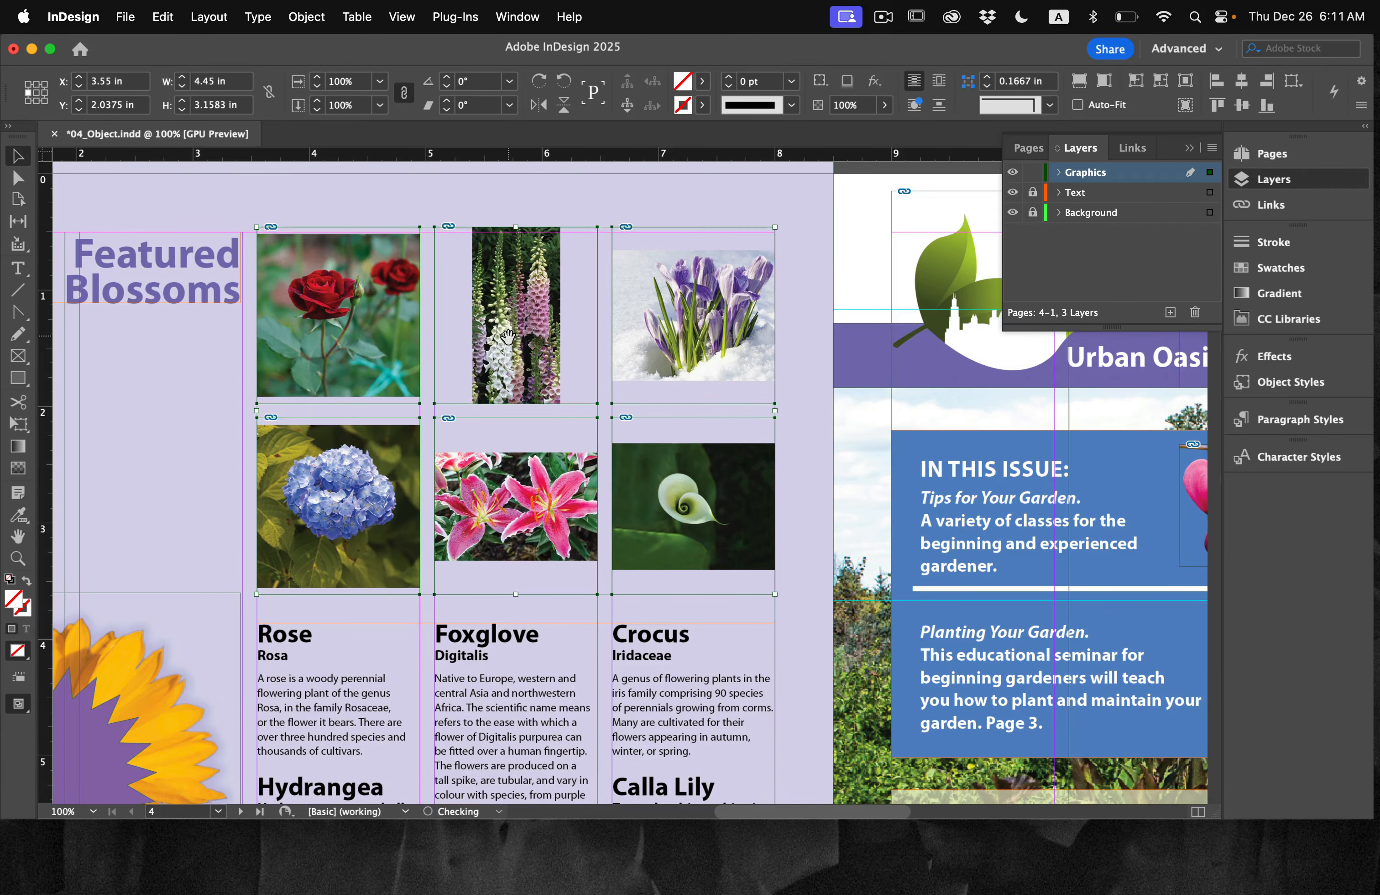
{"action": "key", "text": "Down"}
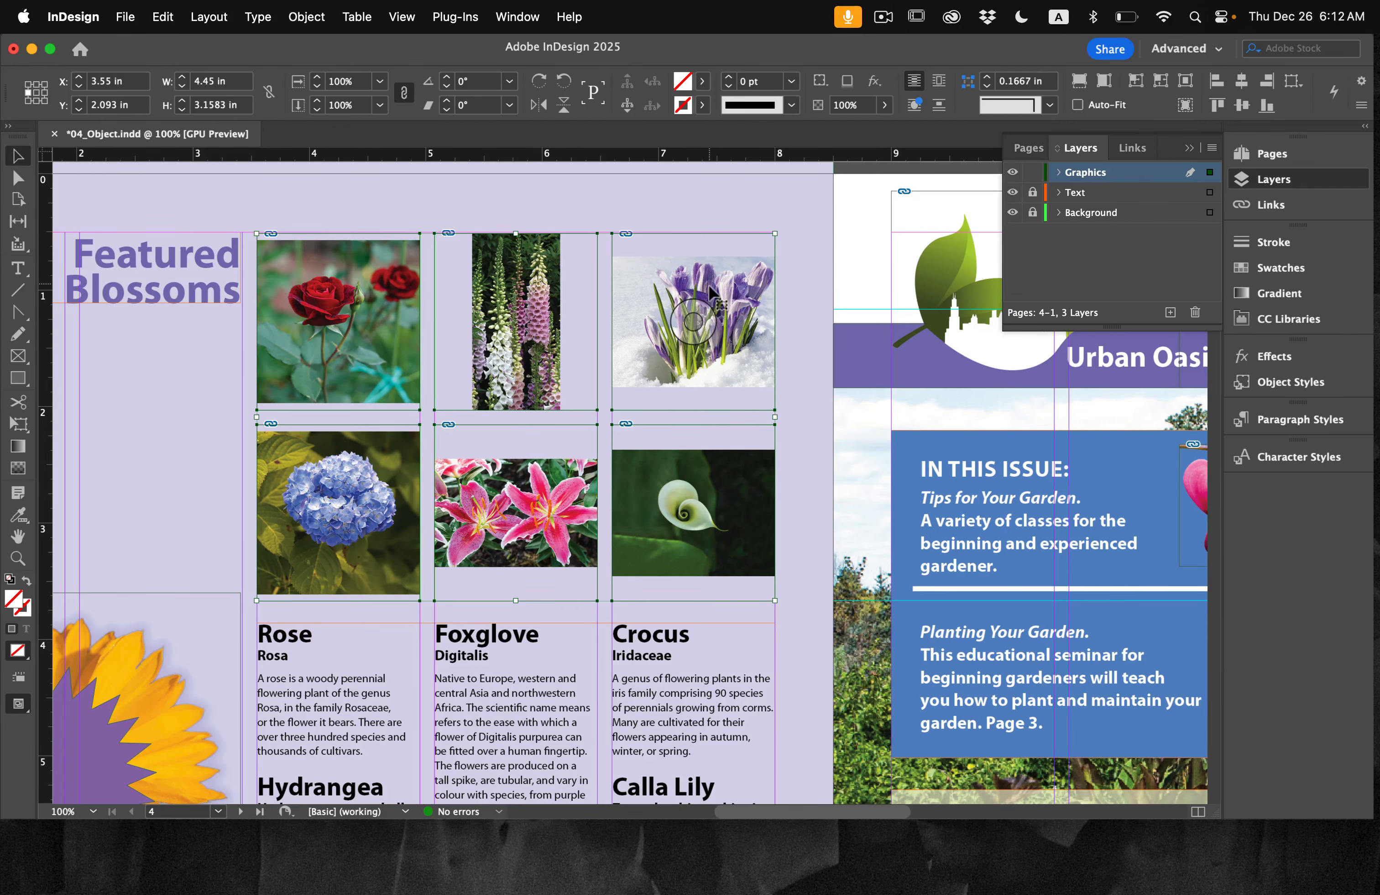
Step: Scale the crocus image proportionally inside its frame to about 1.99 by 1.59 in so it covers the whole frame
{"action": "scroll", "coordinate": [709, 285], "scroll_direction": "up", "scroll_amount": 1}
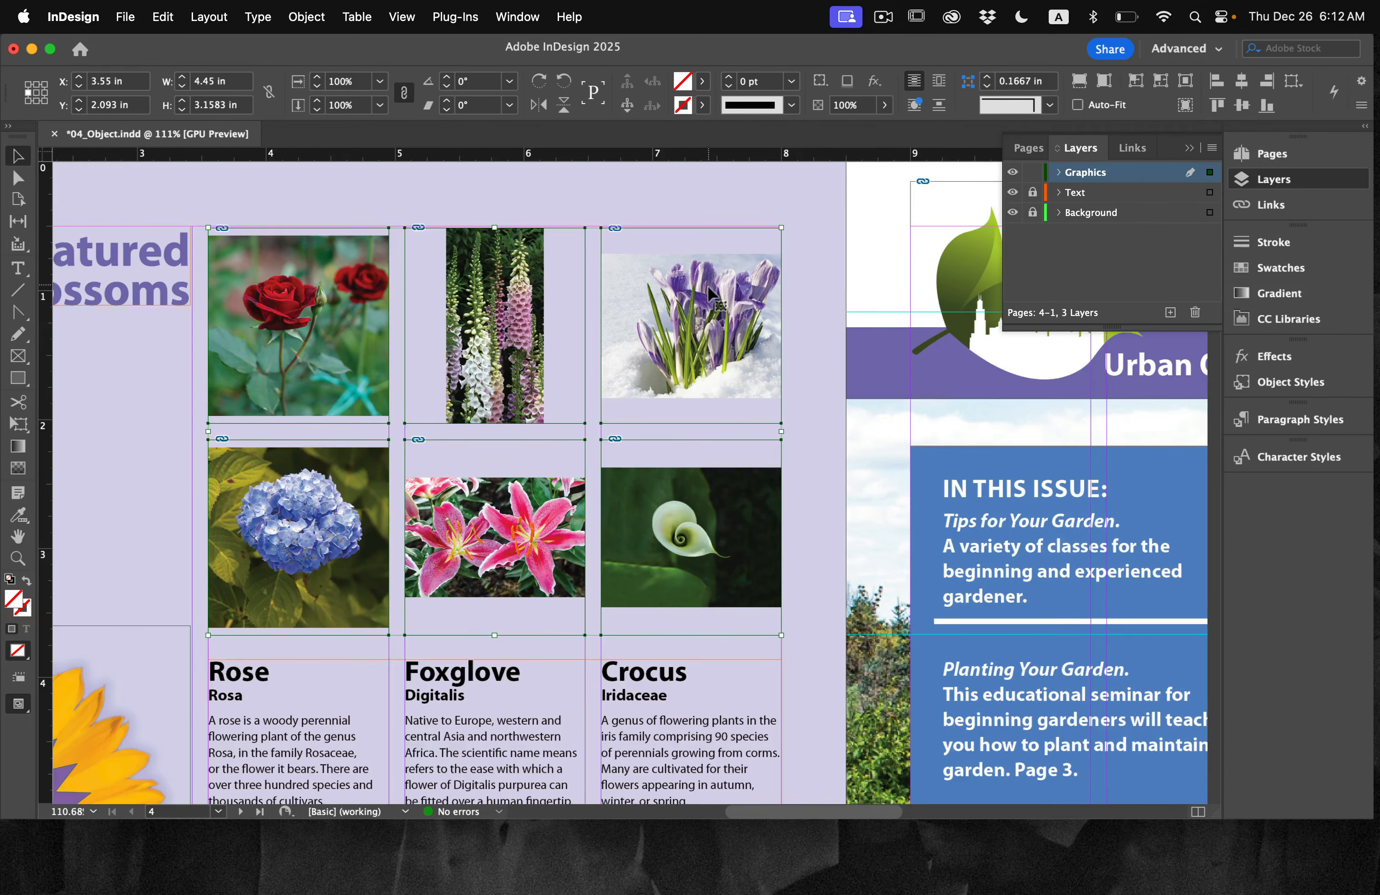
{"action": "scroll", "coordinate": [709, 286], "scroll_direction": "up", "scroll_amount": 5}
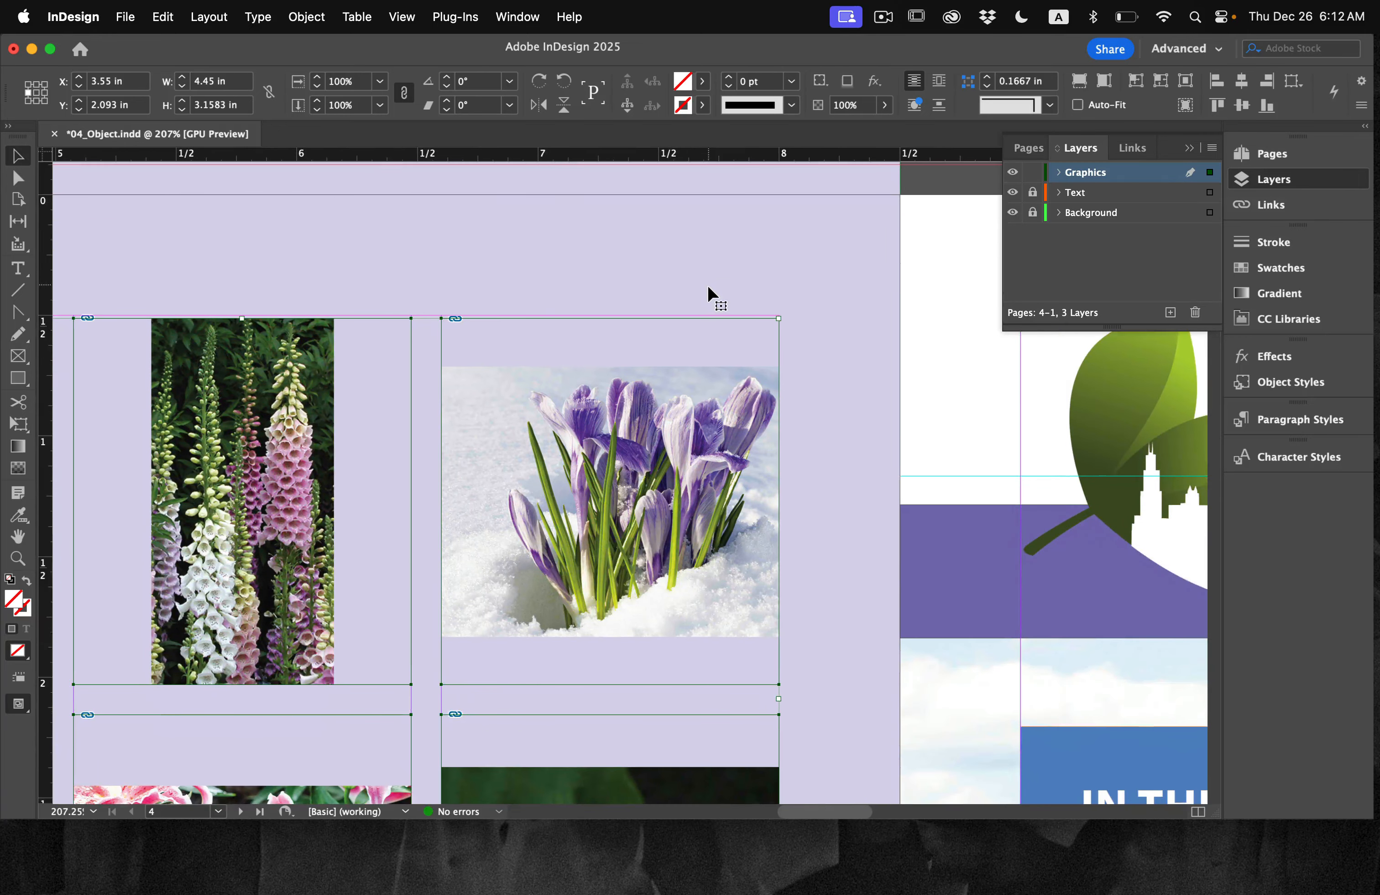
{"action": "scroll", "coordinate": [708, 285], "scroll_direction": "down", "scroll_amount": 1}
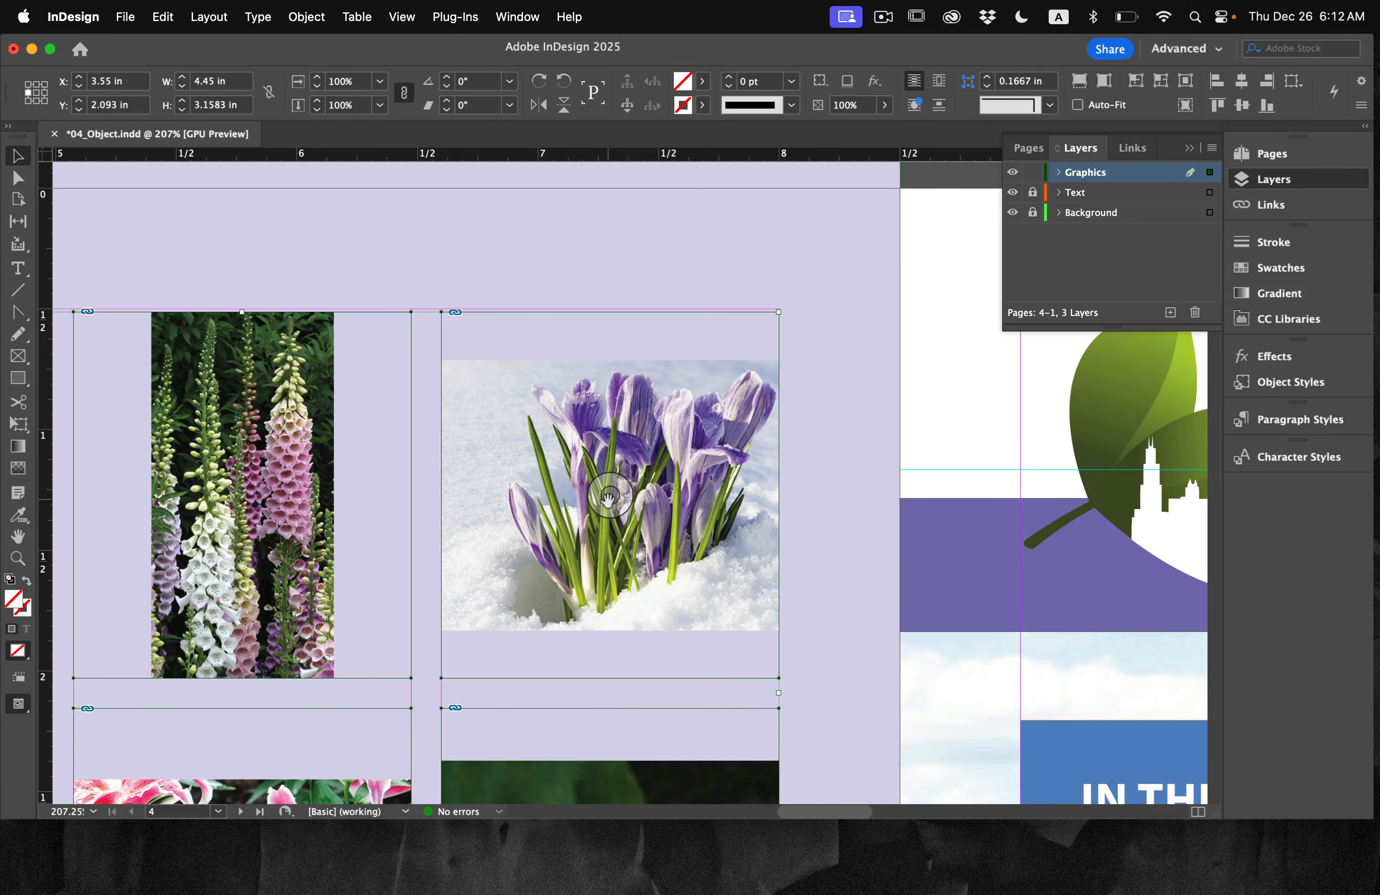
{"action": "left_click_drag", "start_coordinate": [609, 498], "coordinate": [609, 495]}
{"action": "key", "text": "super+z"}
{"action": "left_click", "coordinate": [878, 506]}
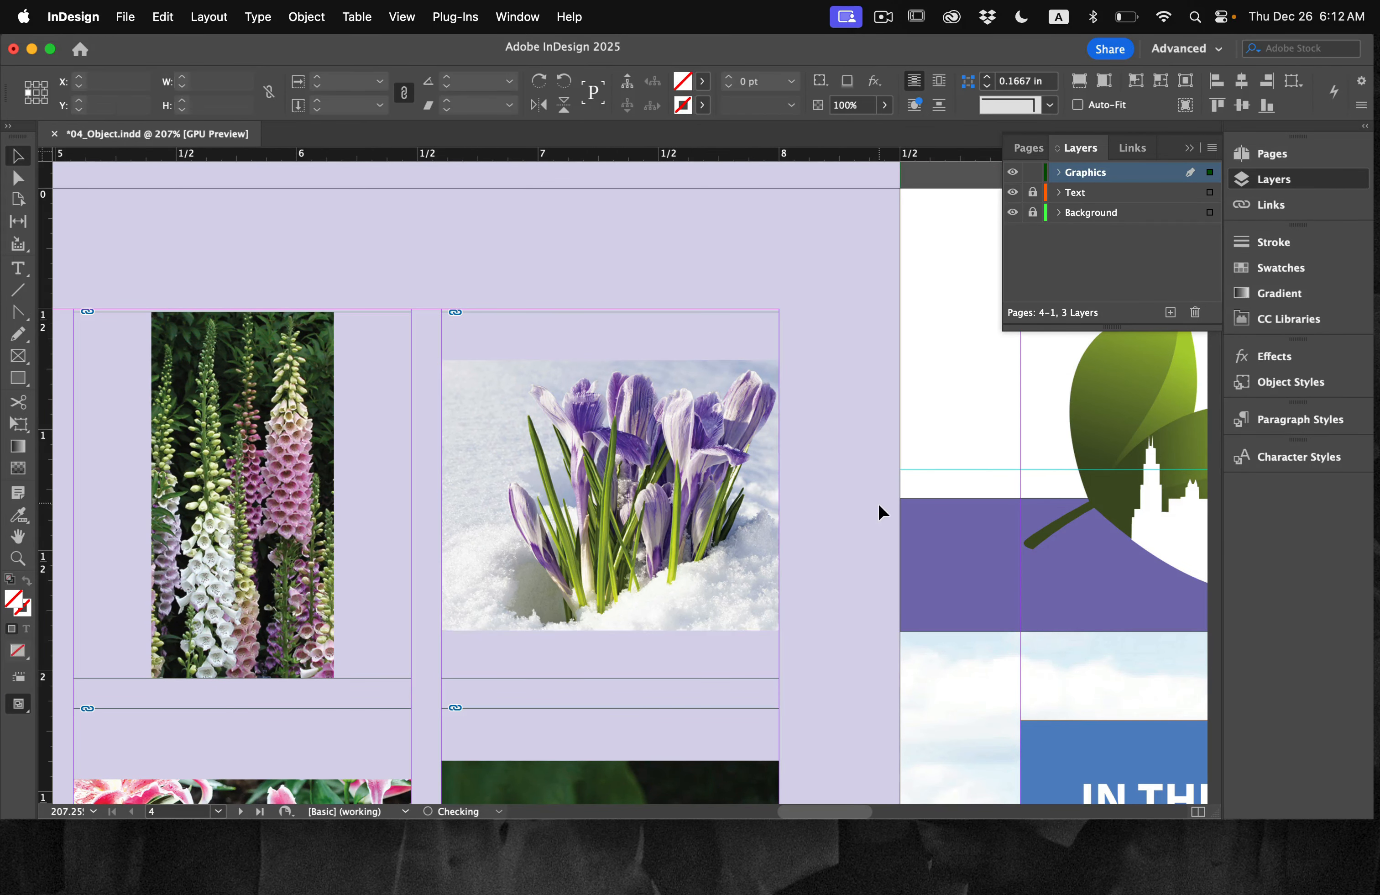
{"action": "left_click", "coordinate": [619, 492]}
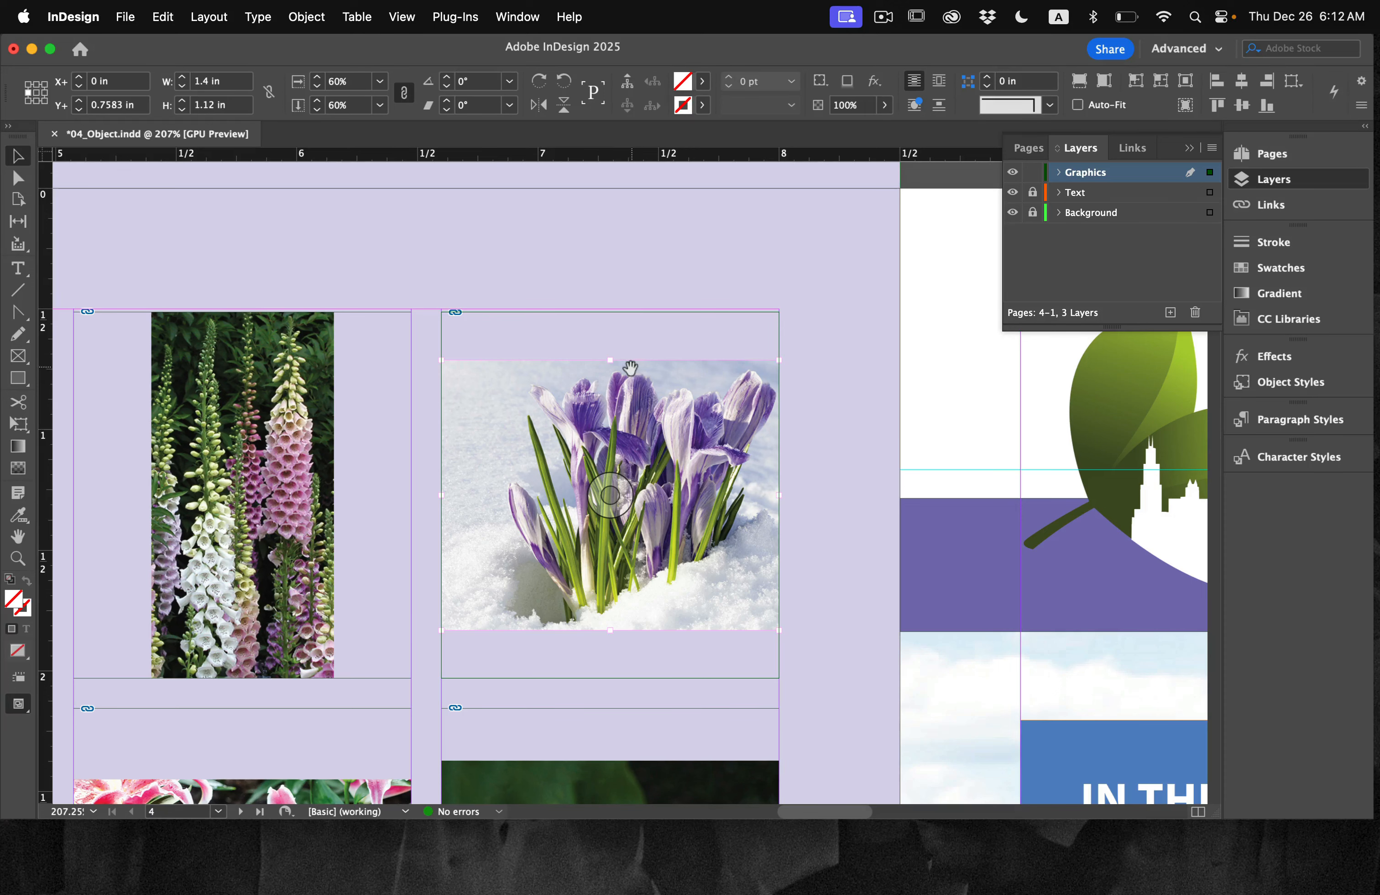
{"action": "left_click_drag", "start_coordinate": [610, 360], "coordinate": [611, 293]}
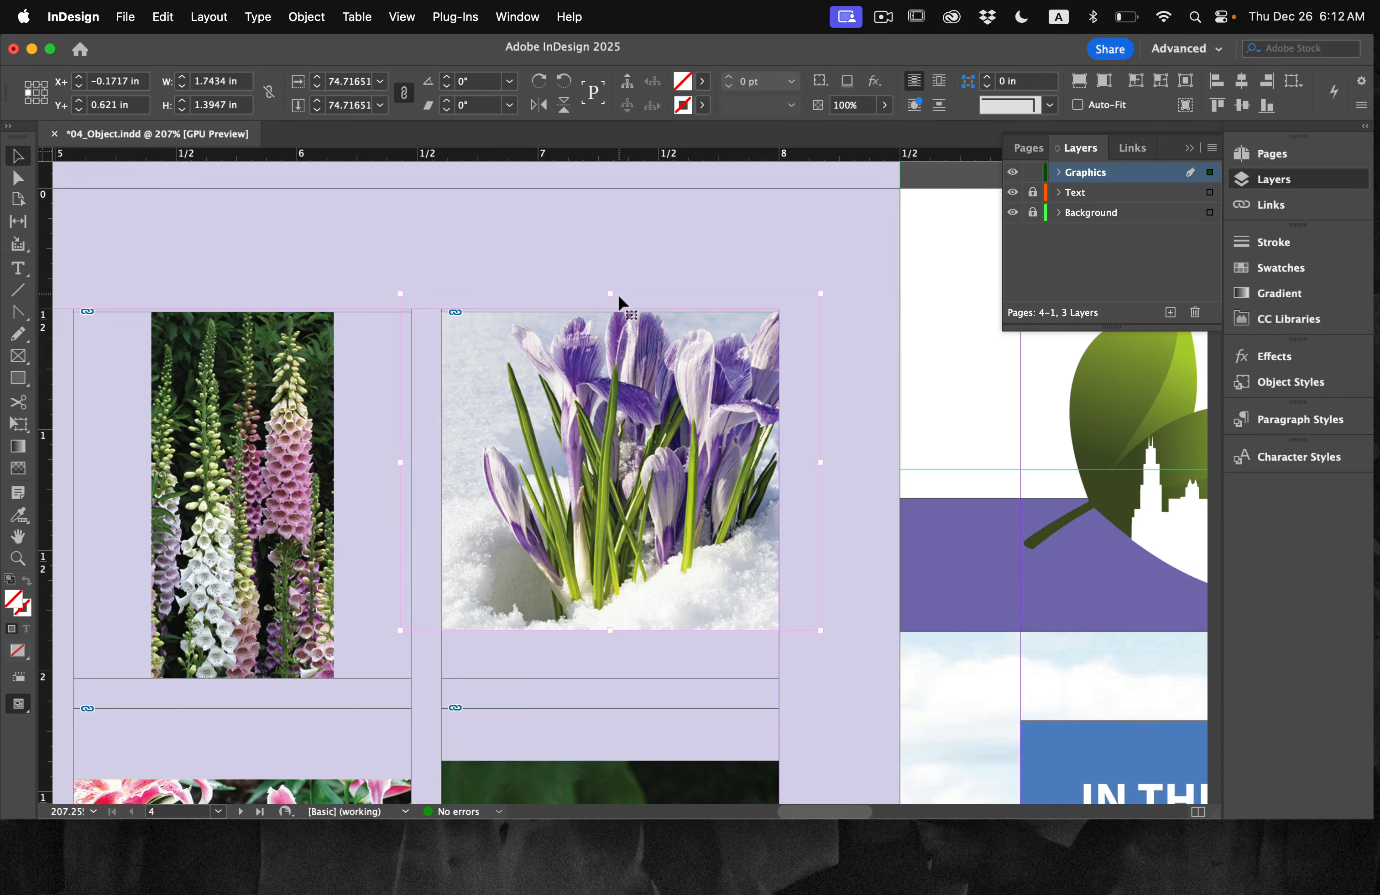
{"action": "left_click_drag", "start_coordinate": [609, 631], "coordinate": [612, 682]}
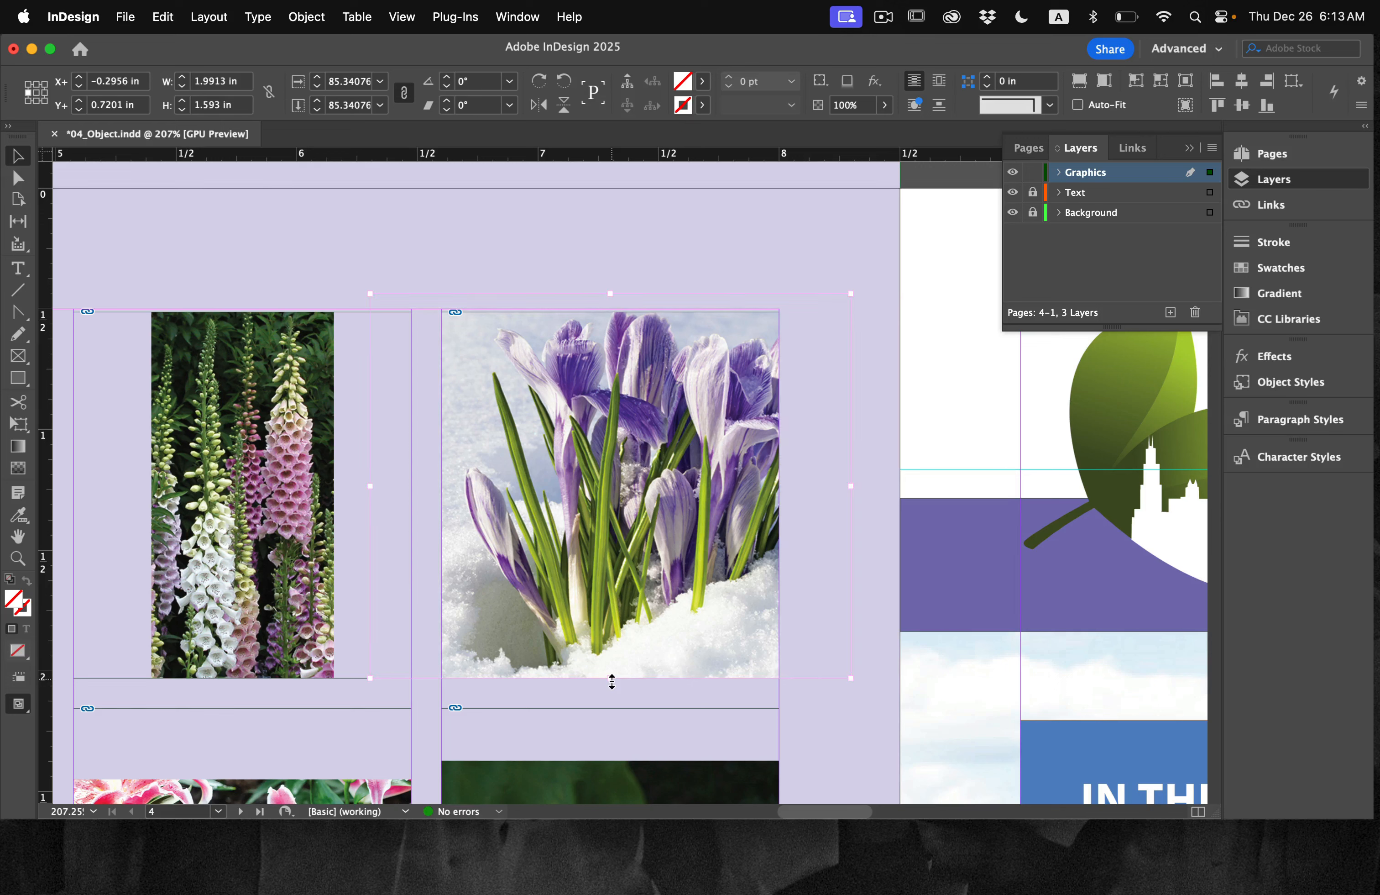
Step: Scale the foxglove image proportionally inside its frame to about 1.4 by 2.8 in so it spans the frame's width
{"action": "scroll", "coordinate": [610, 680], "scroll_direction": "left", "scroll_amount": 10}
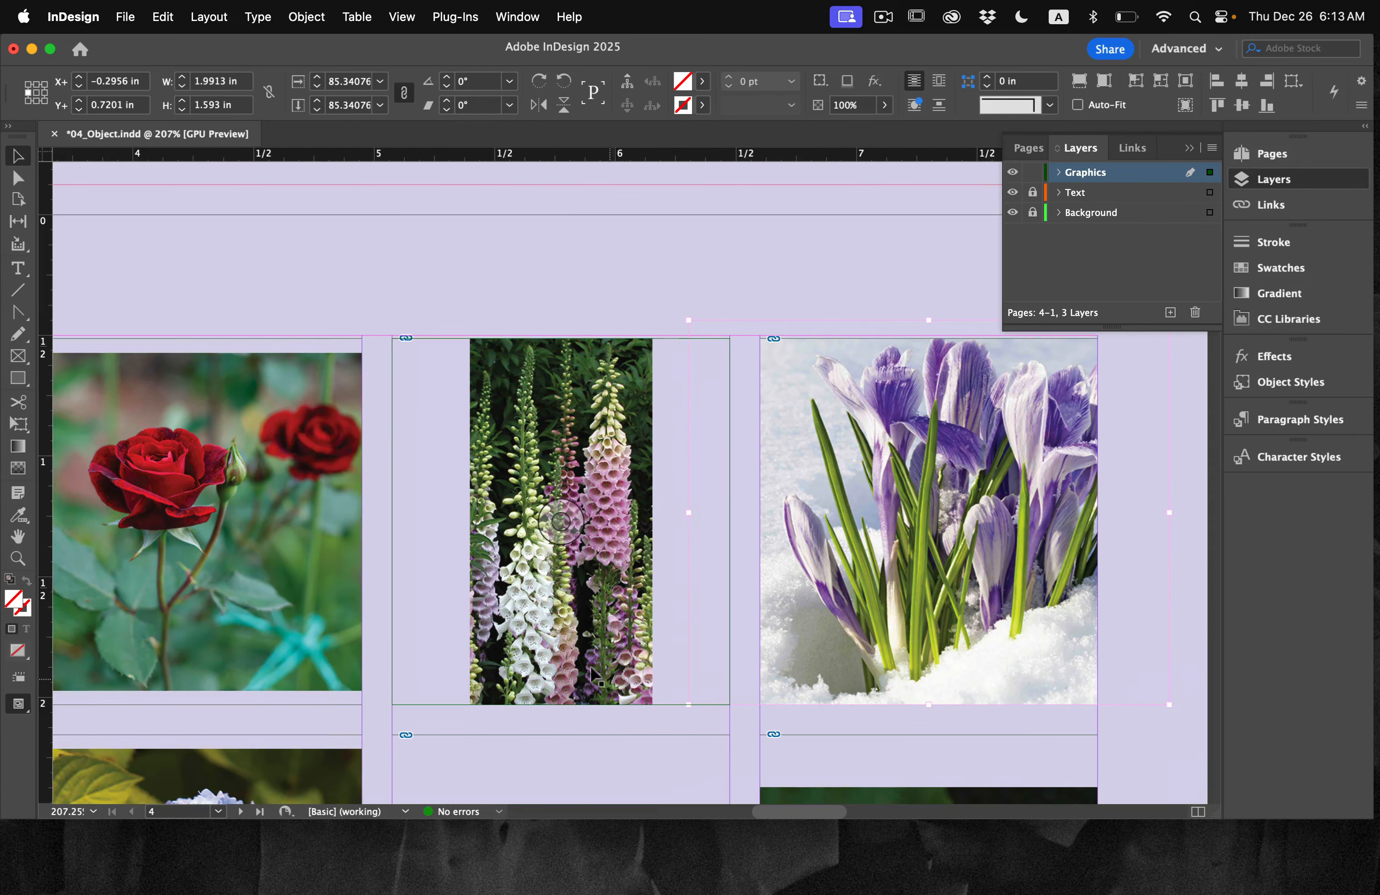
{"action": "left_click", "coordinate": [560, 519]}
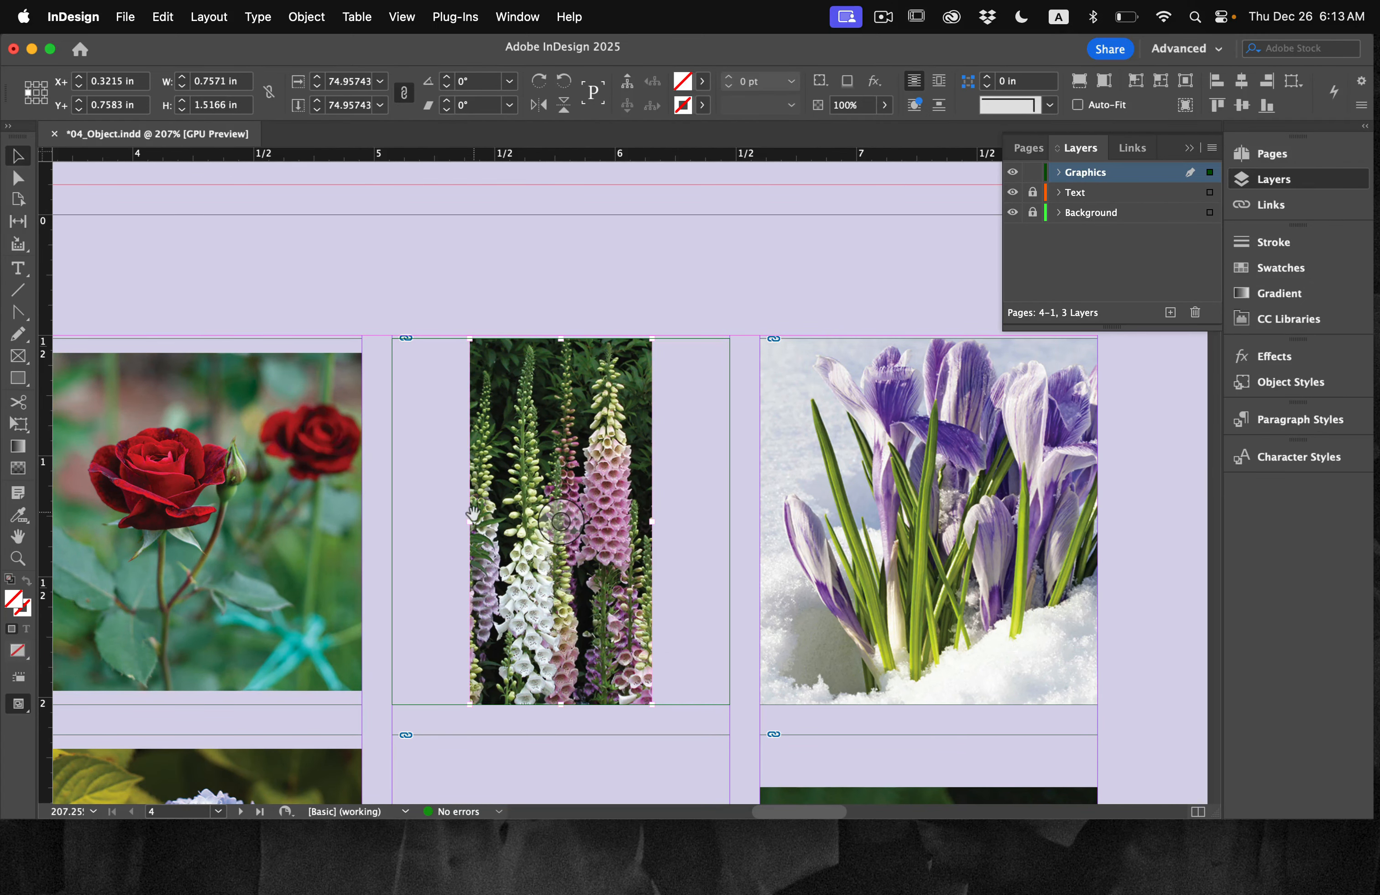
{"action": "left_click_drag", "start_coordinate": [470, 524], "coordinate": [393, 518]}
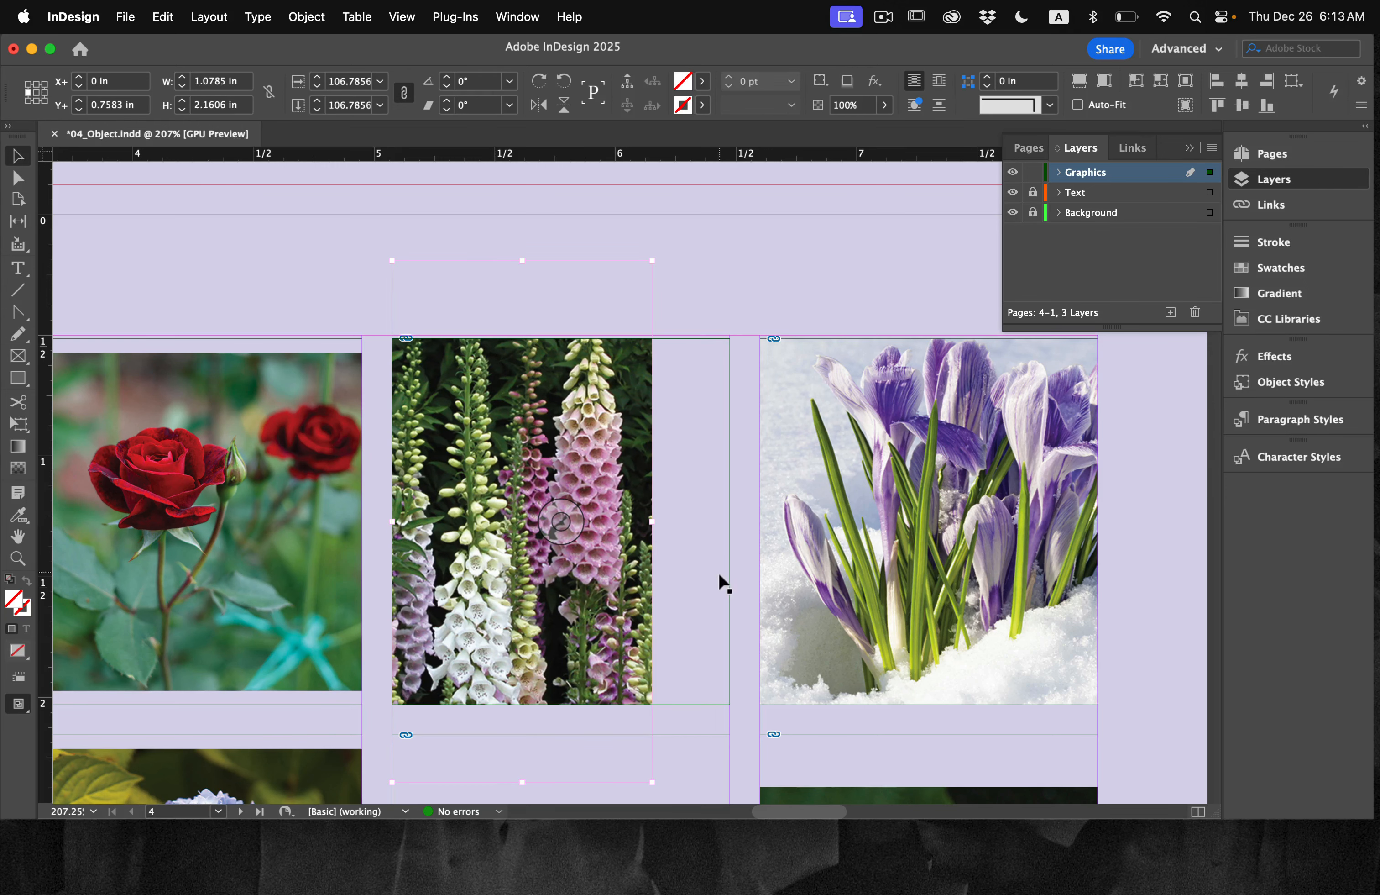
{"action": "left_click_drag", "start_coordinate": [652, 521], "coordinate": [727, 535]}
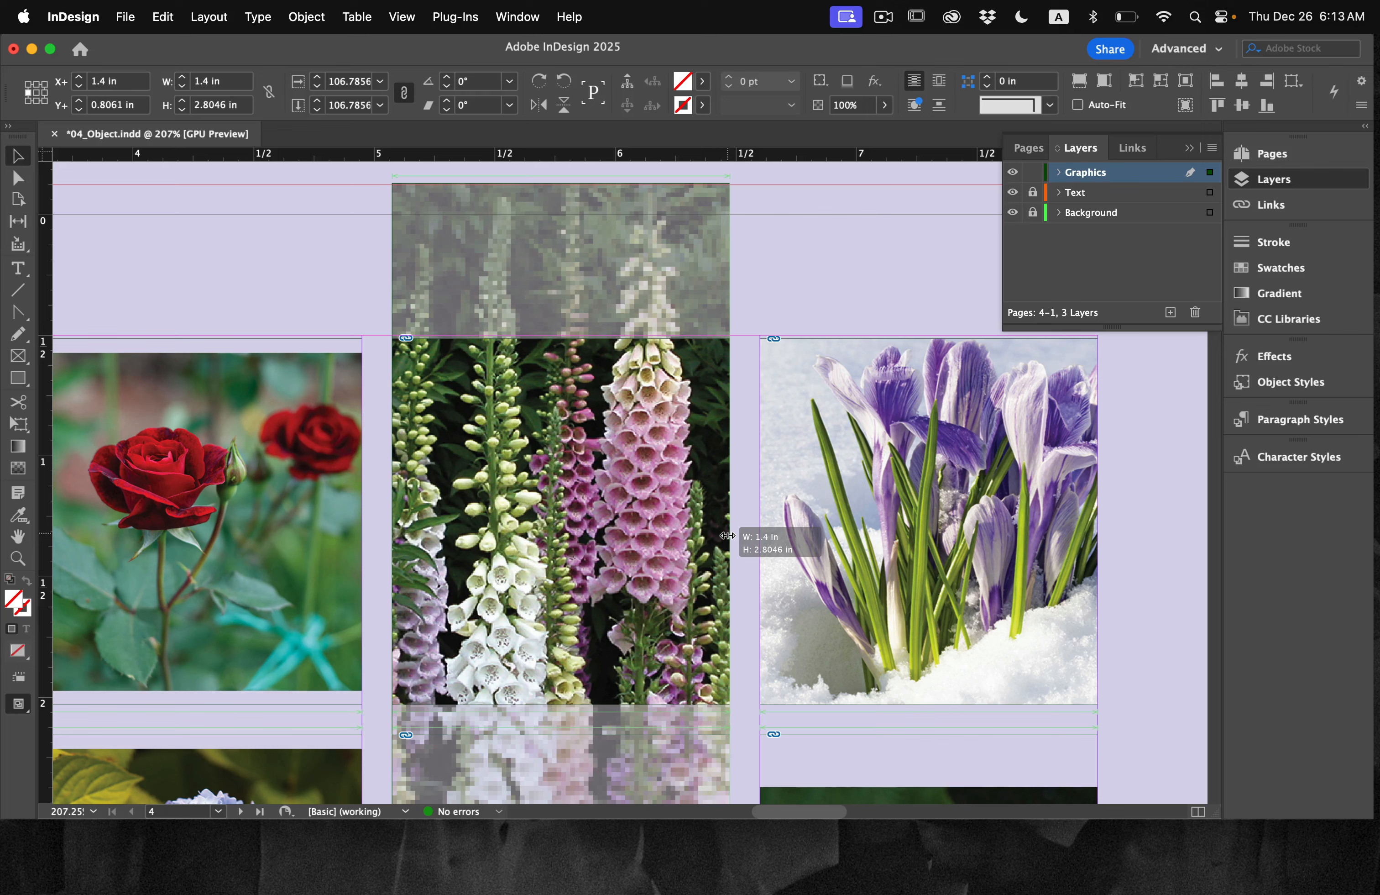
{"action": "mouse_move", "coordinate": [728, 535]}
{"action": "left_mouse_down"}
{"action": "mouse_move", "coordinate": [662, 537]}
{"action": "mouse_move", "coordinate": [728, 538]}
{"action": "left_mouse_up"}
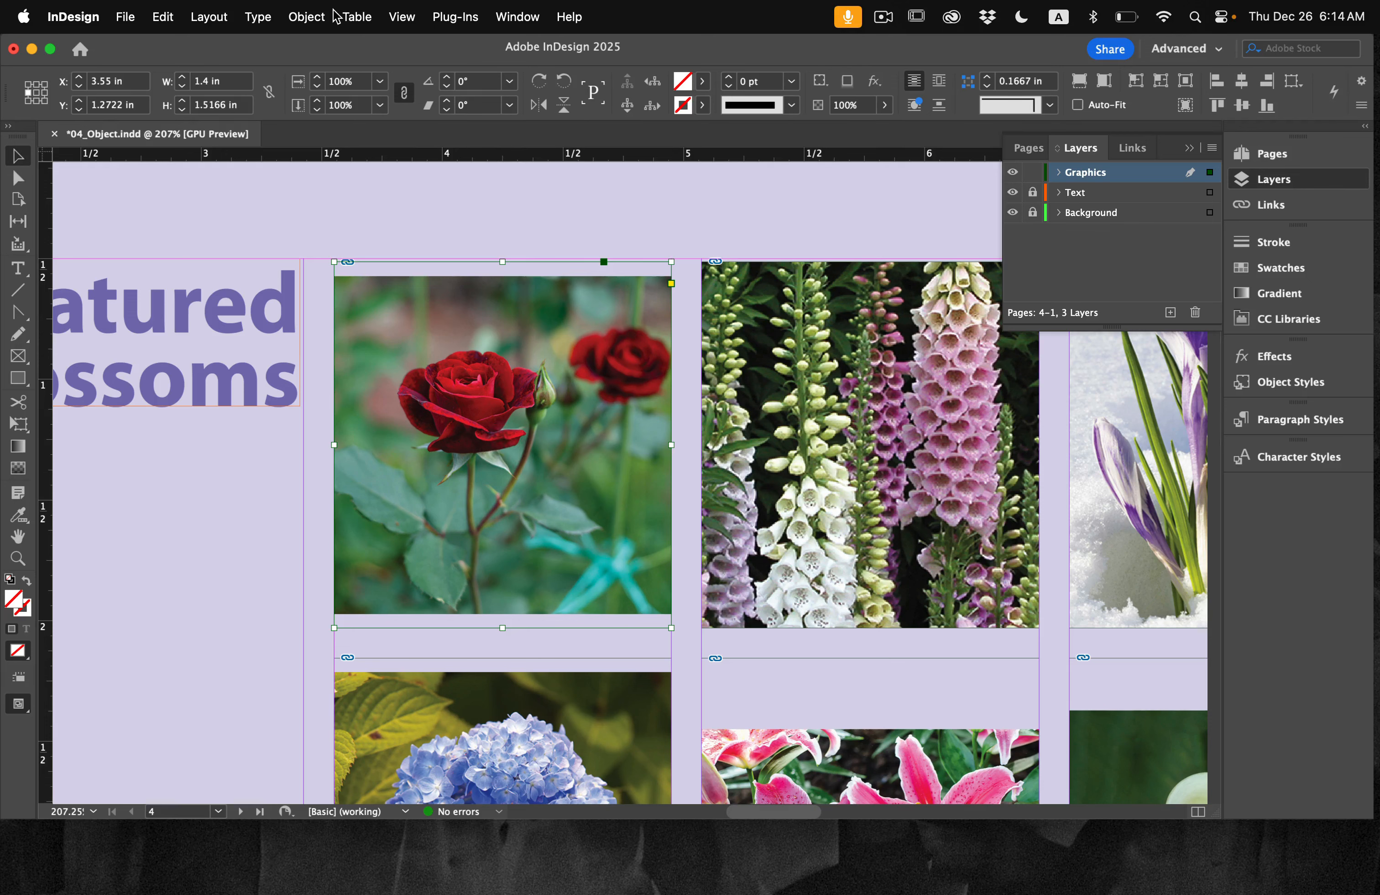
Step: Fill the rose's frame proportionally with its image
{"action": "left_click", "coordinate": [307, 16]}
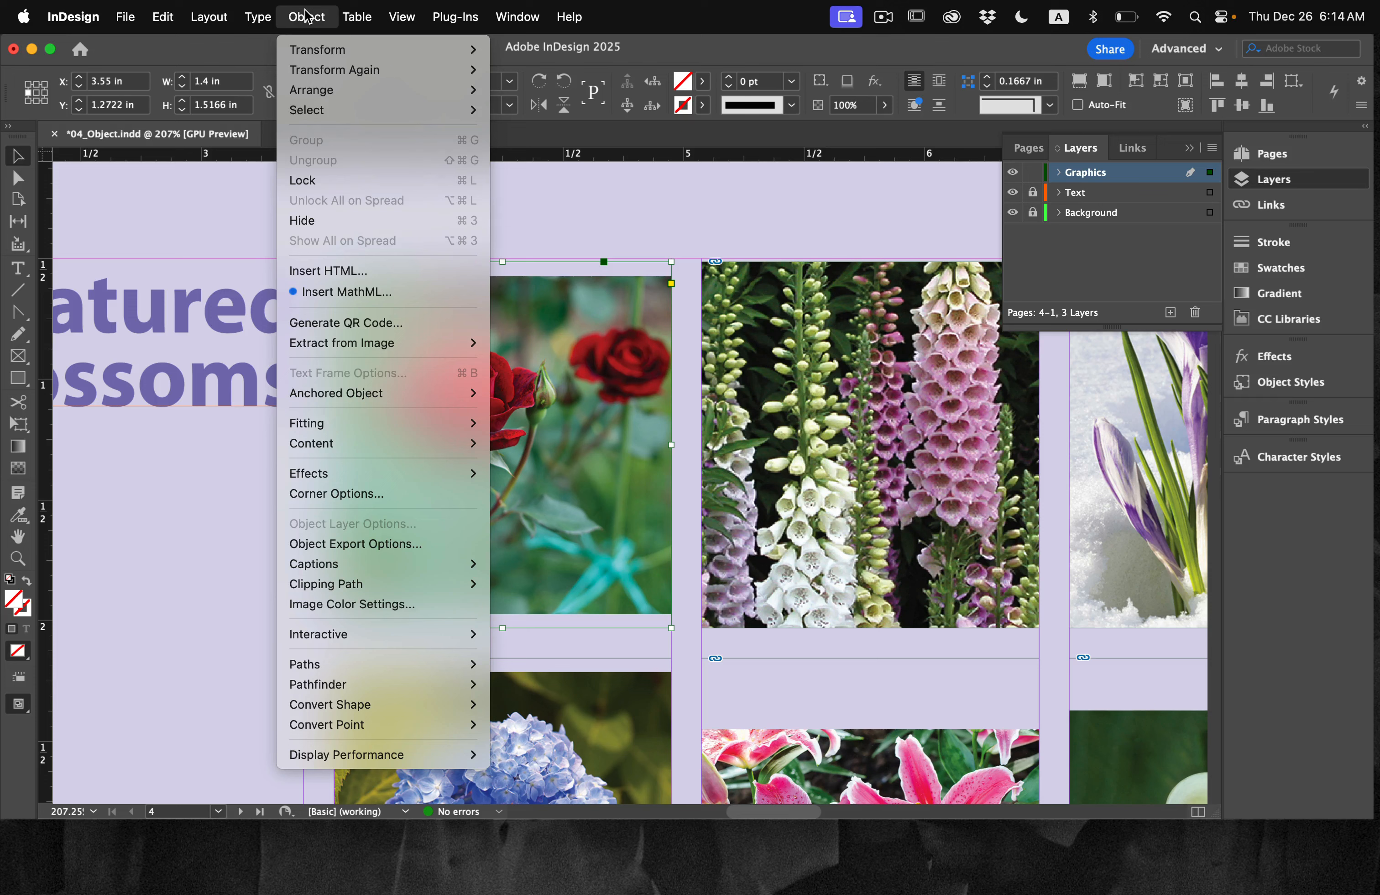
{"action": "mouse_move", "coordinate": [340, 425]}
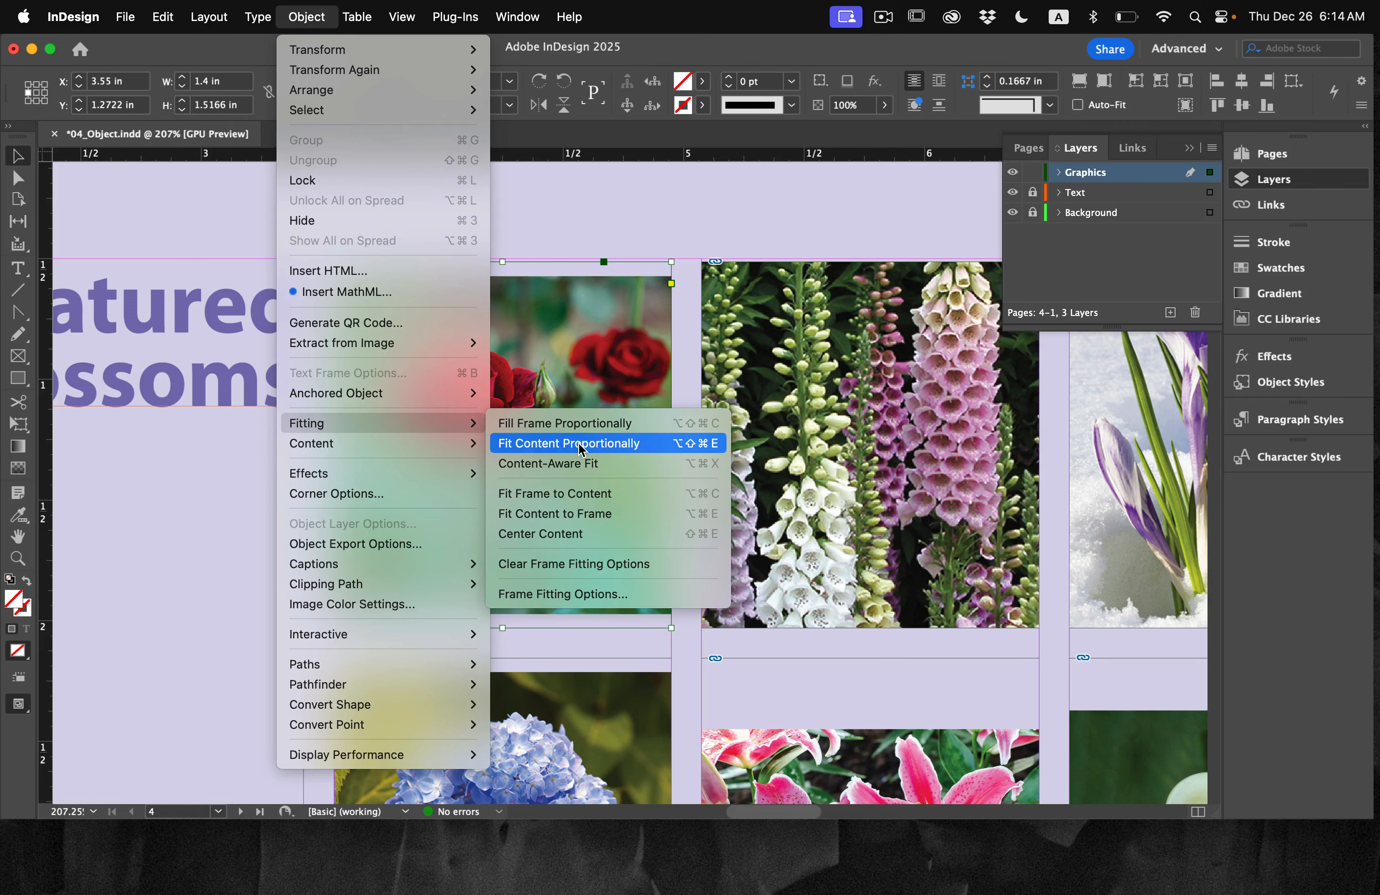
{"action": "left_click", "coordinate": [647, 426]}
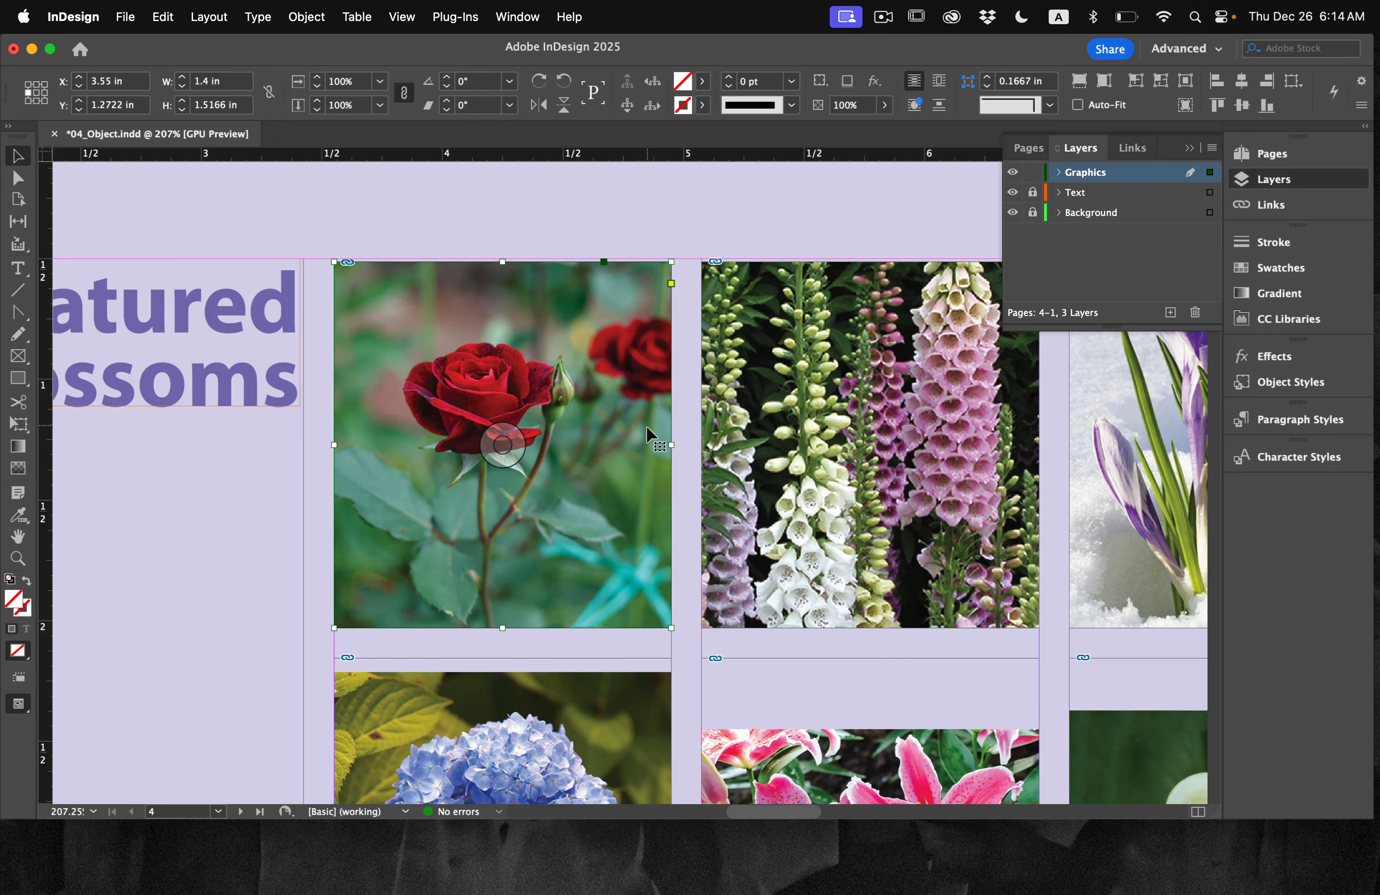
Step: Fill the hydrangea's frame proportionally with its image
{"action": "scroll", "coordinate": [647, 551], "scroll_direction": "down", "scroll_amount": 10}
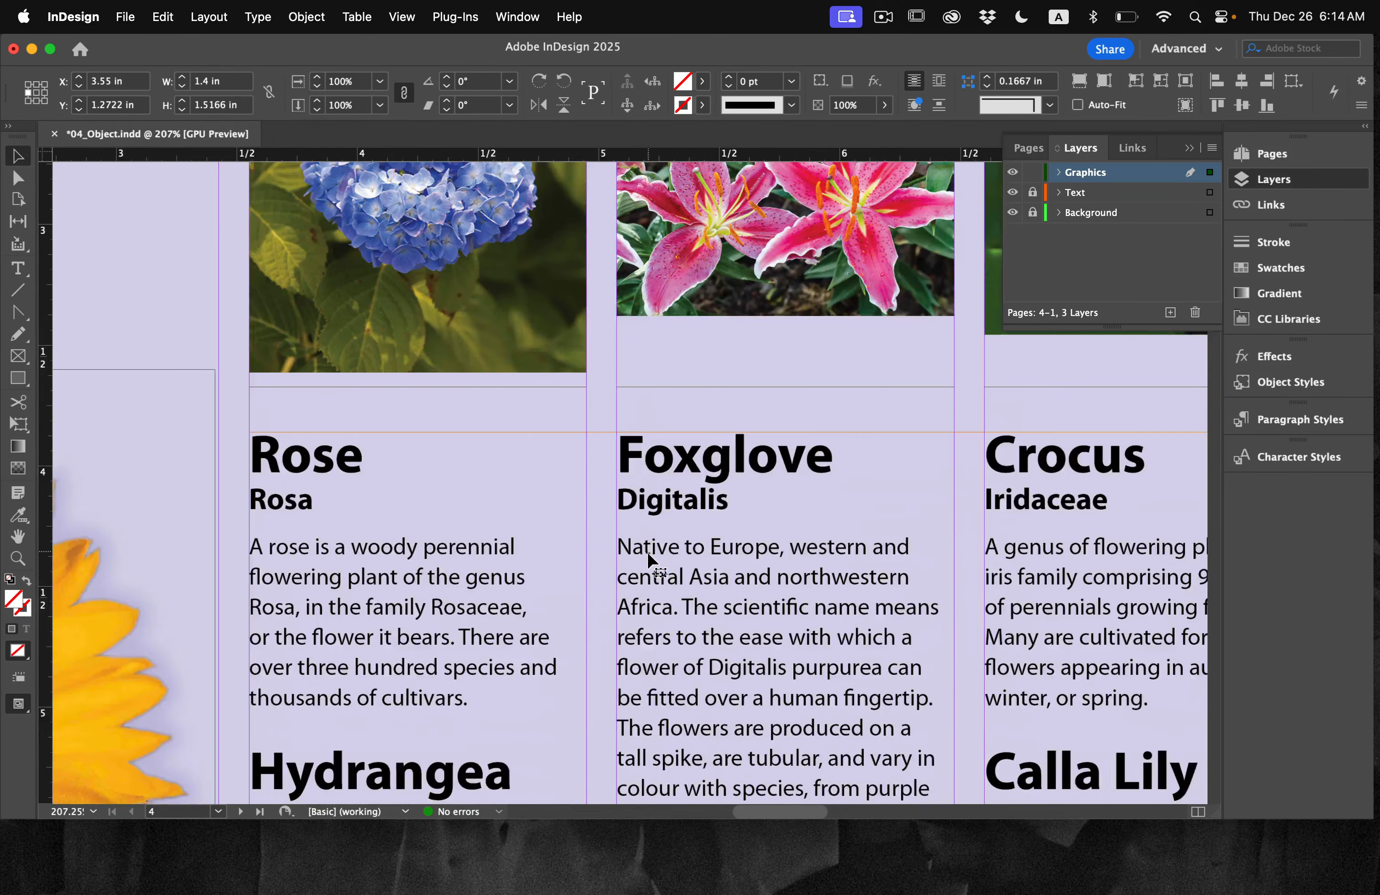
{"action": "scroll", "coordinate": [647, 552], "scroll_direction": "up", "scroll_amount": 4}
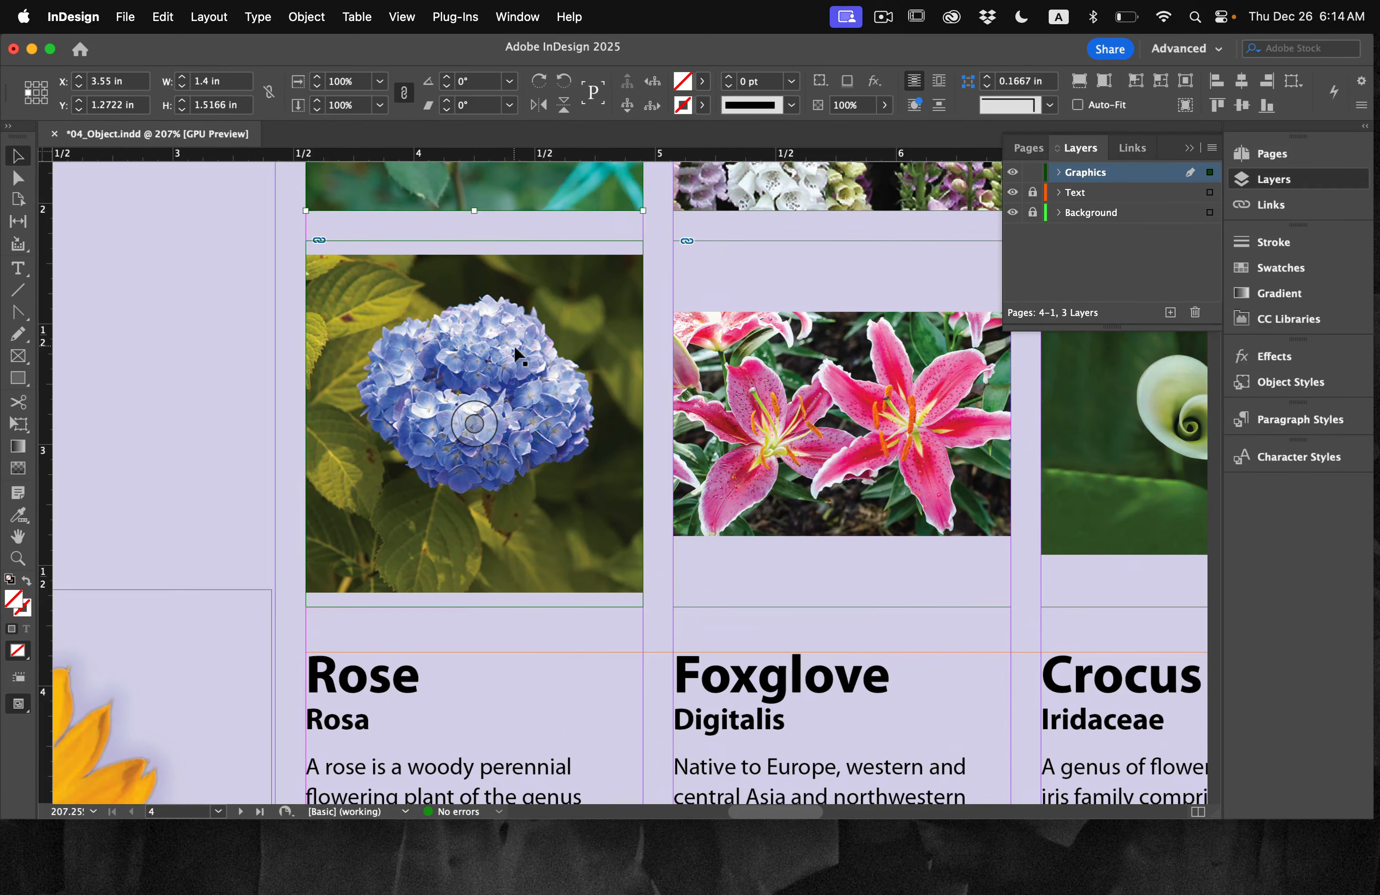
{"action": "left_click", "coordinate": [495, 339]}
{"action": "left_click", "coordinate": [314, 17]}
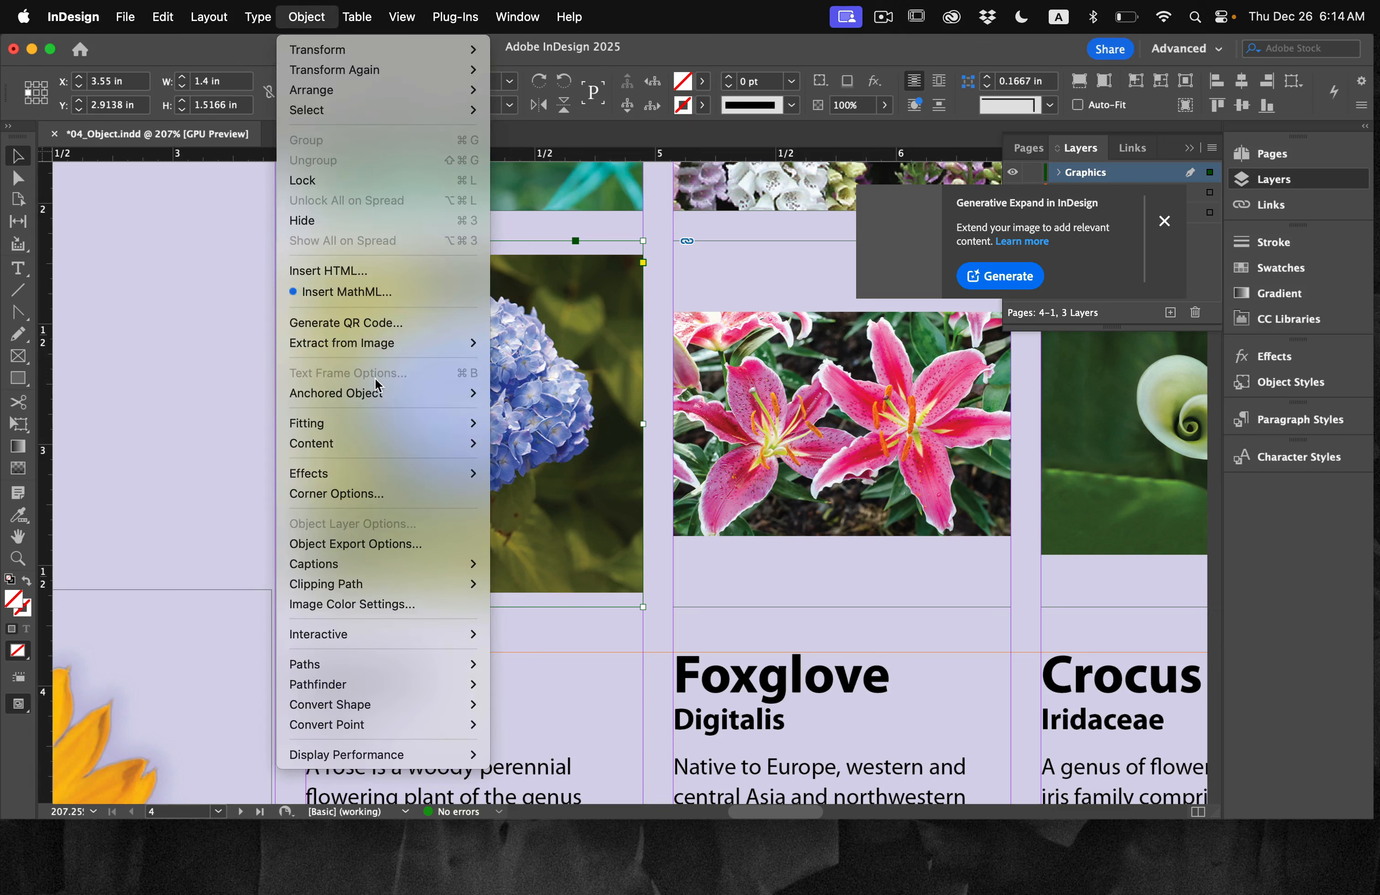
{"action": "mouse_move", "coordinate": [388, 338]}
{"action": "mouse_move", "coordinate": [408, 424]}
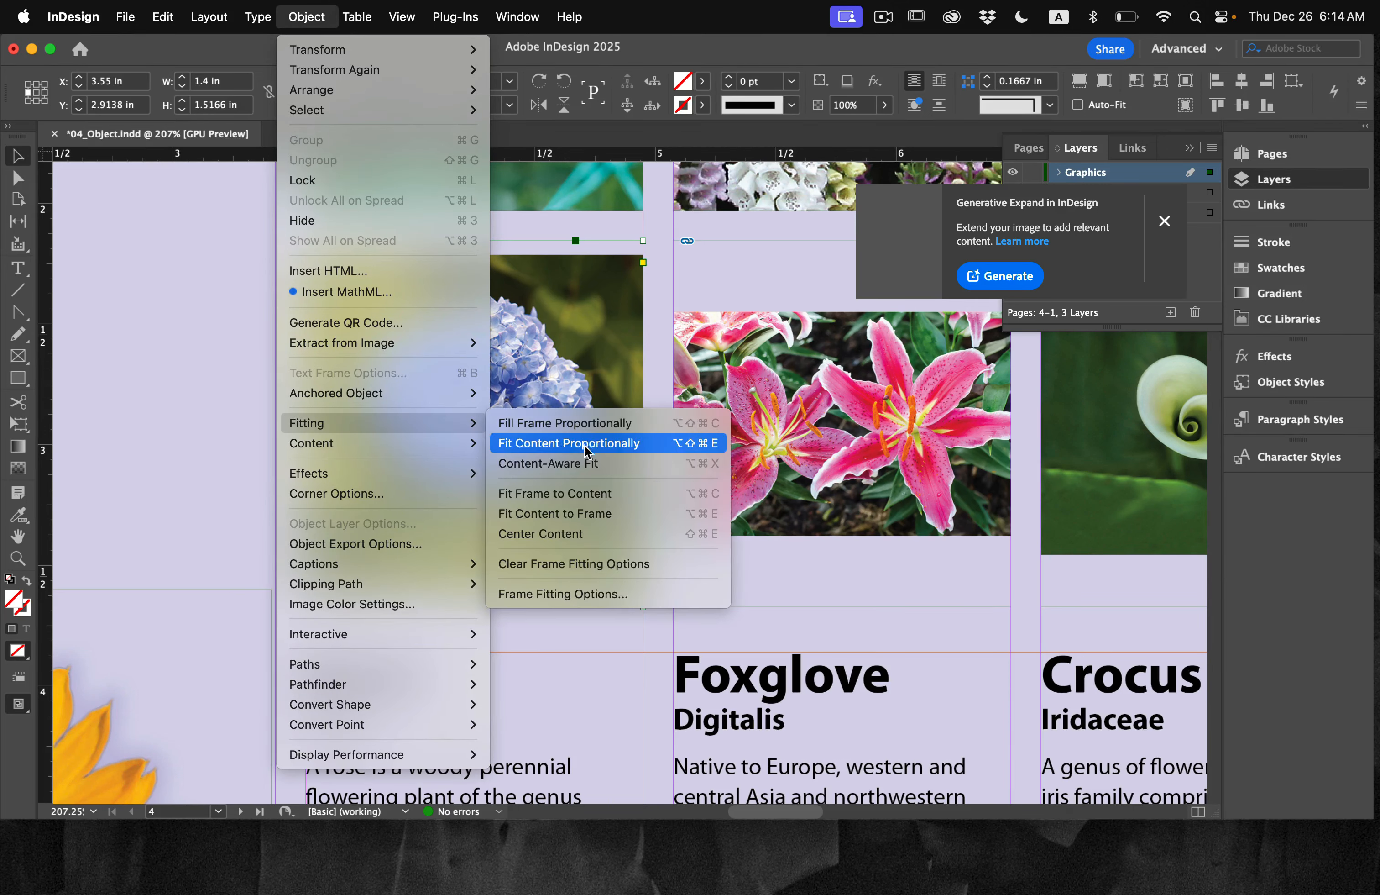
{"action": "left_click", "coordinate": [596, 423]}
Step: Fill the pink lily's frame proportionally with its image
{"action": "scroll", "coordinate": [596, 374], "scroll_direction": "right", "scroll_amount": 8}
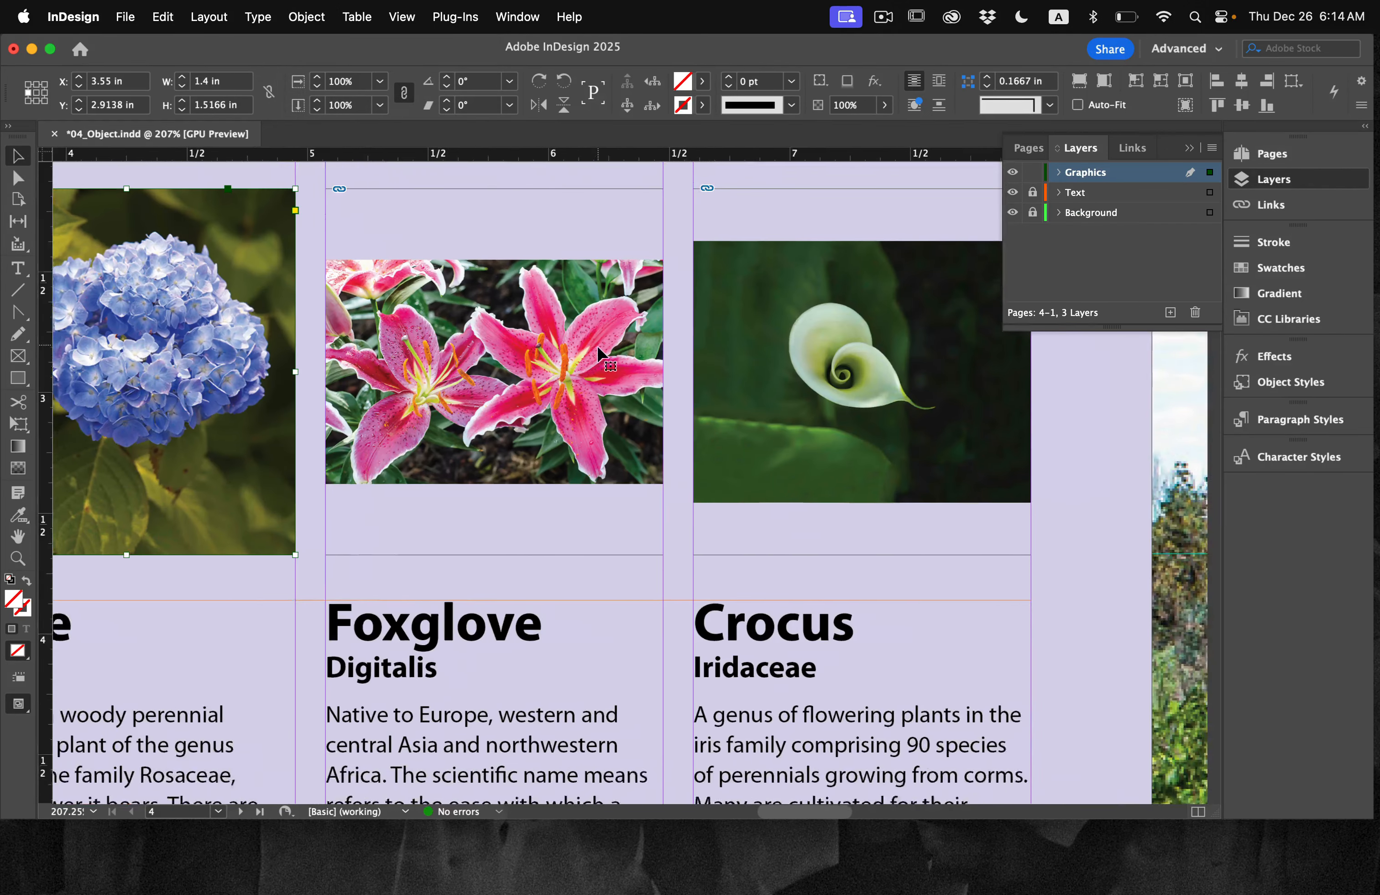
{"action": "scroll", "coordinate": [597, 348], "scroll_direction": "up", "scroll_amount": 2}
{"action": "scroll", "coordinate": [597, 345], "scroll_direction": "up", "scroll_amount": 1}
{"action": "scroll", "coordinate": [597, 345], "scroll_direction": "right", "scroll_amount": 1}
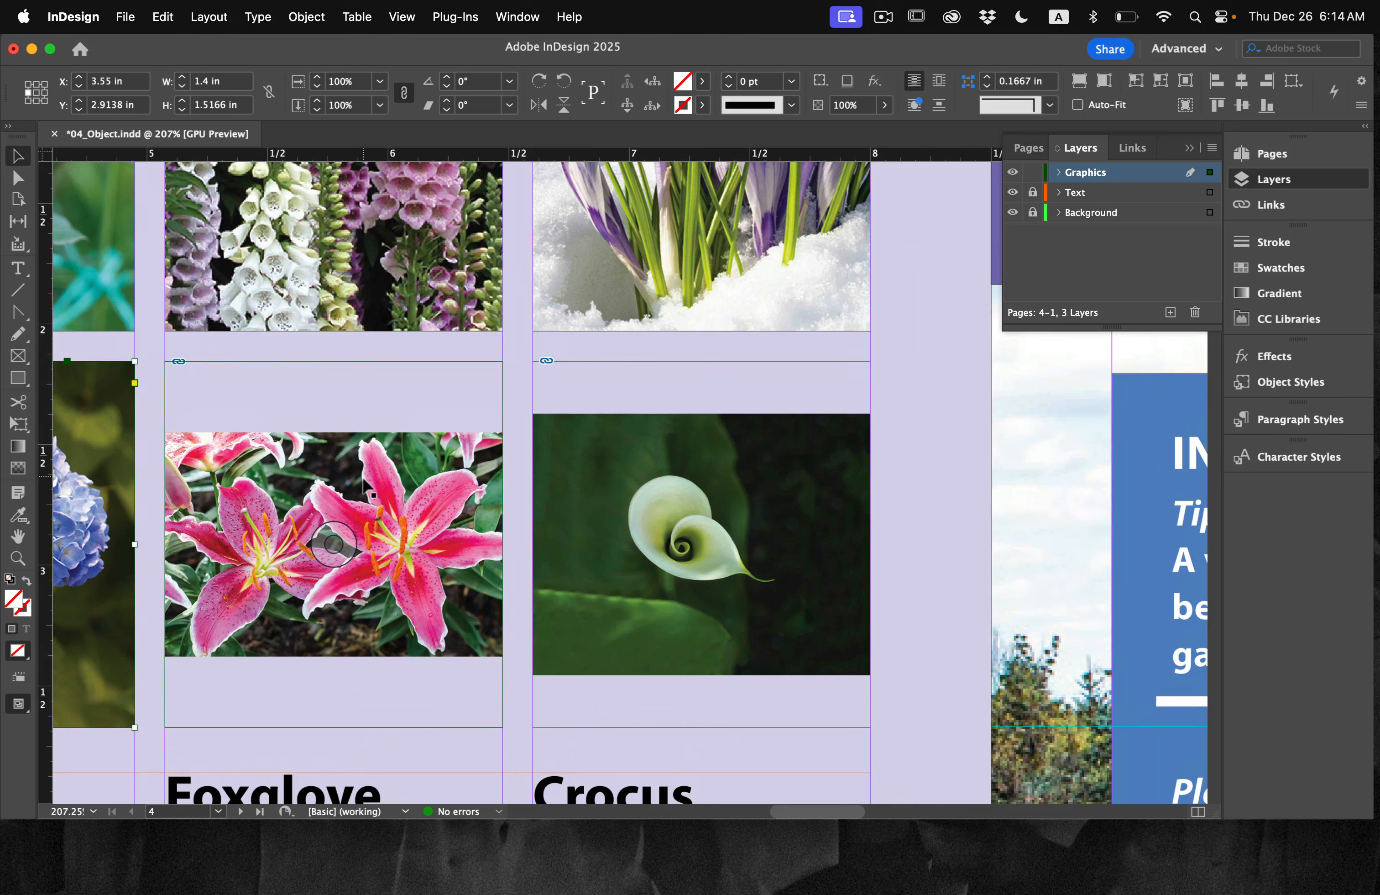
{"action": "right_click", "coordinate": [364, 482]}
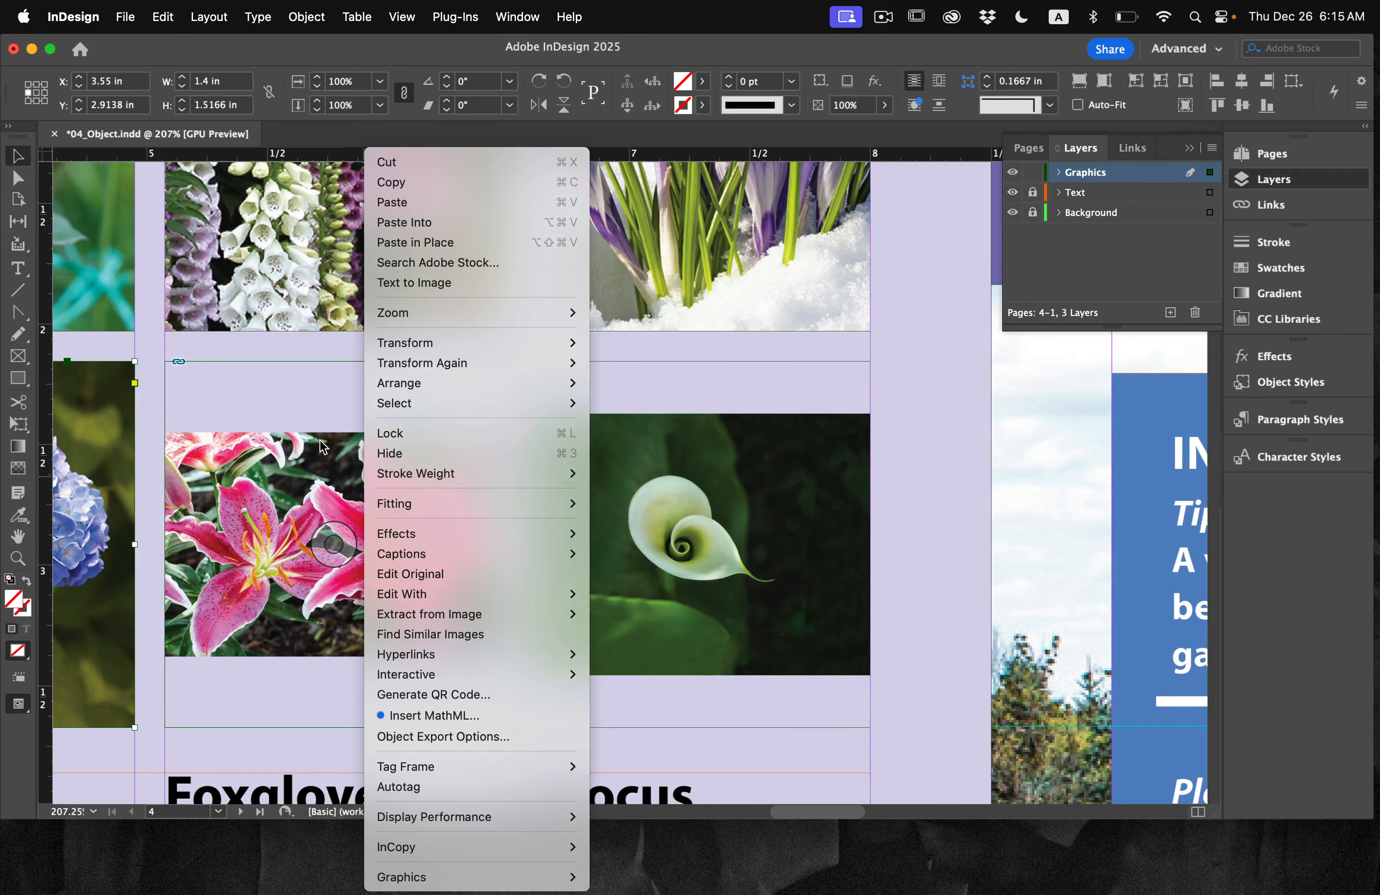
{"action": "left_click", "coordinate": [314, 472]}
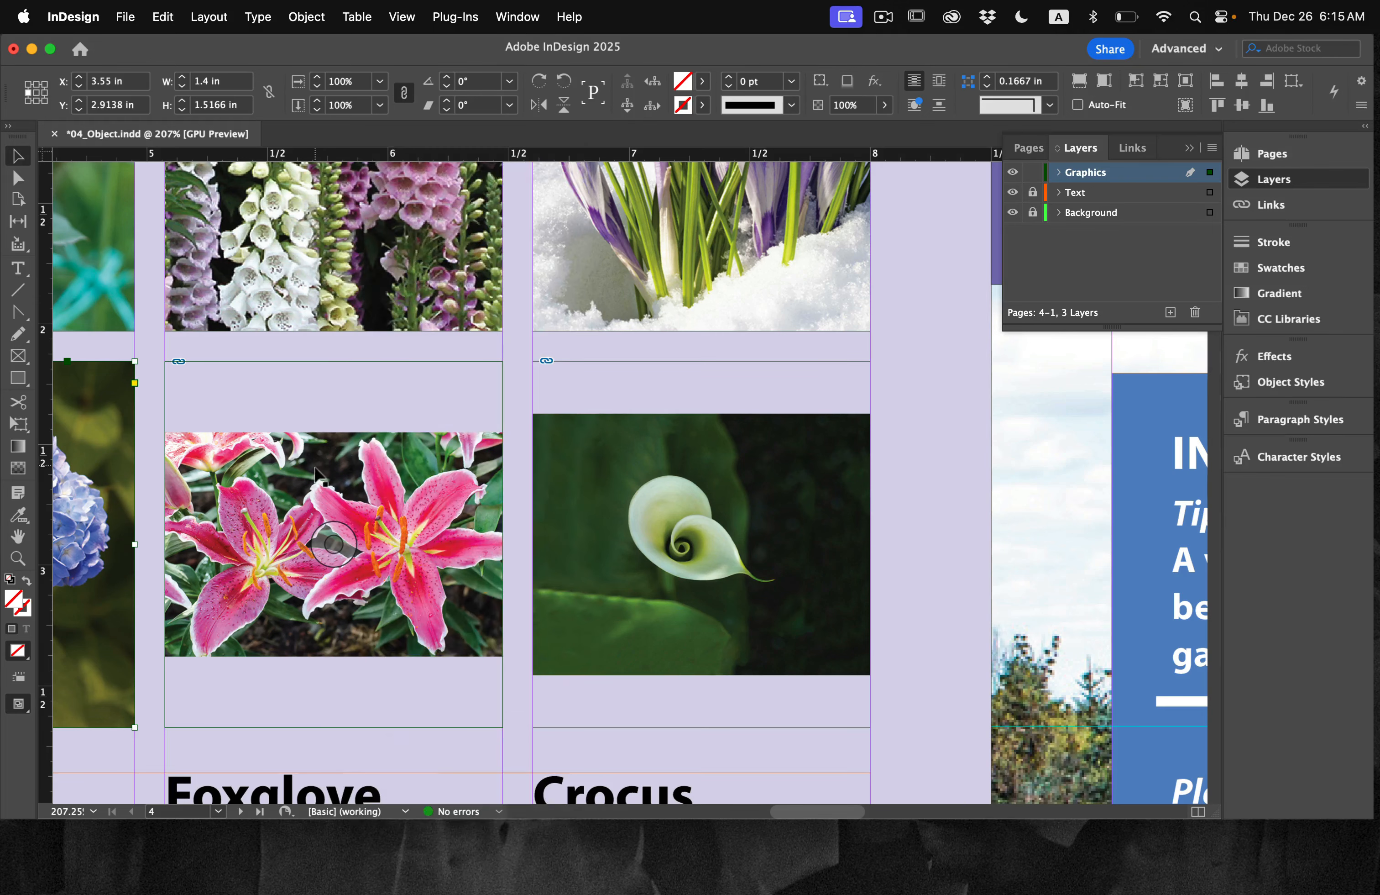
{"action": "right_click", "coordinate": [315, 472]}
{"action": "mouse_move", "coordinate": [346, 477]}
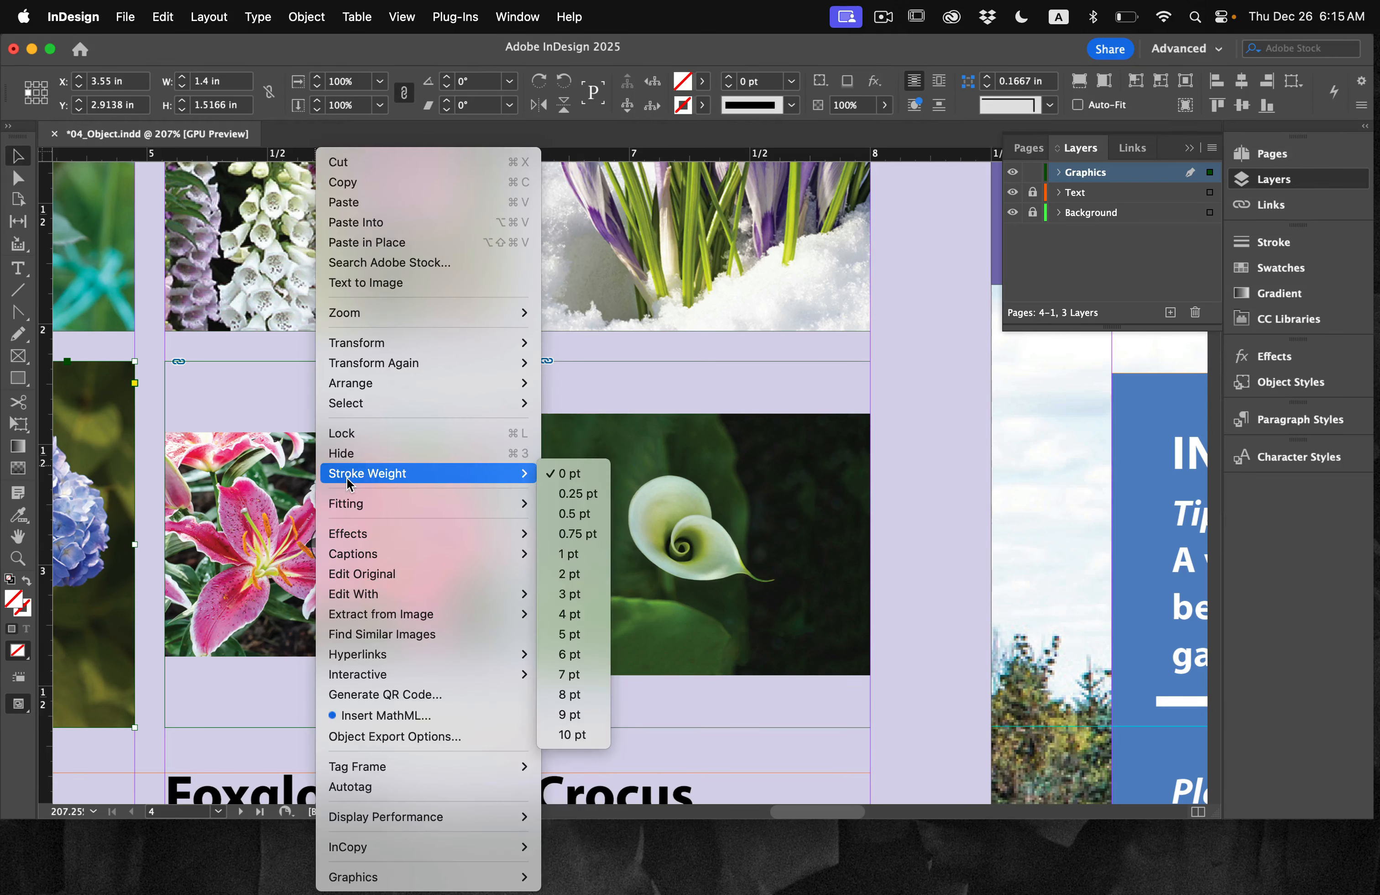
{"action": "mouse_move", "coordinate": [367, 506]}
{"action": "left_click", "coordinate": [680, 503]}
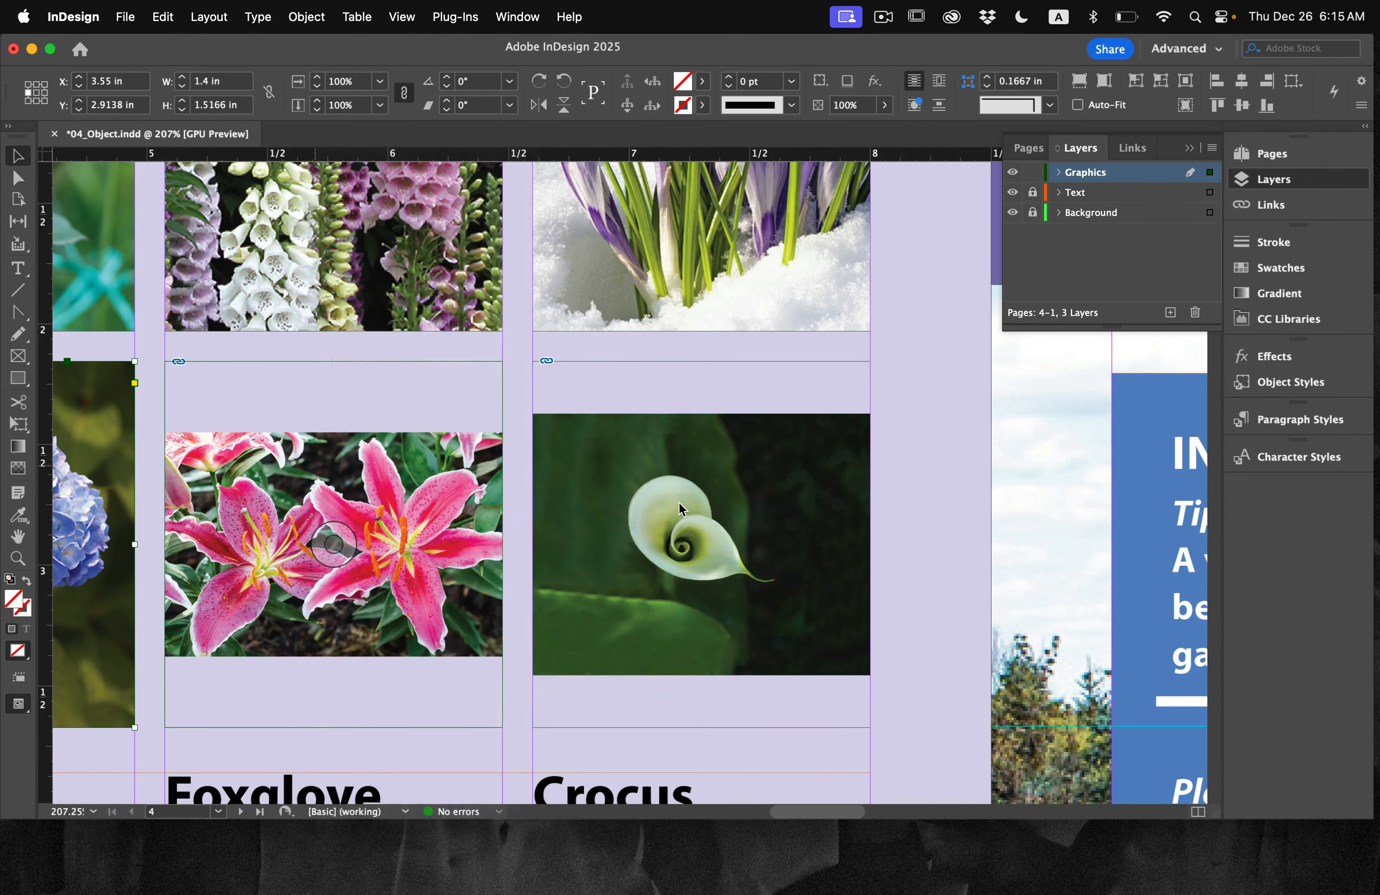
{"action": "left_click_drag", "start_coordinate": [441, 457], "coordinate": [441, 457]}
{"action": "right_click", "coordinate": [441, 458]}
{"action": "mouse_move", "coordinate": [523, 504]}
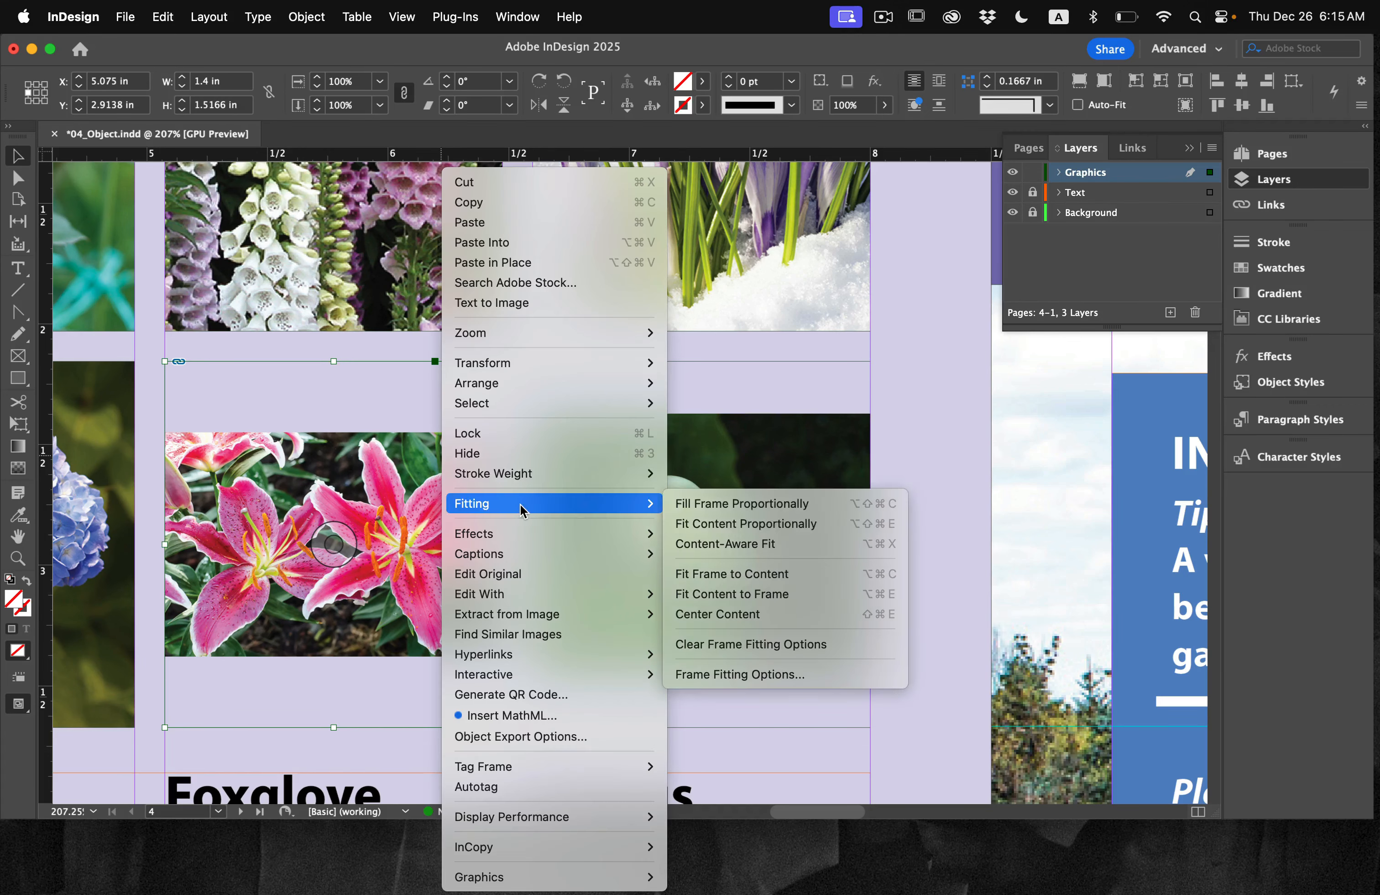
{"action": "left_click", "coordinate": [761, 505]}
Step: Fill the calla lily's frame proportionally with its image, keeping the frame at its place in the grid
{"action": "left_click", "coordinate": [779, 494]}
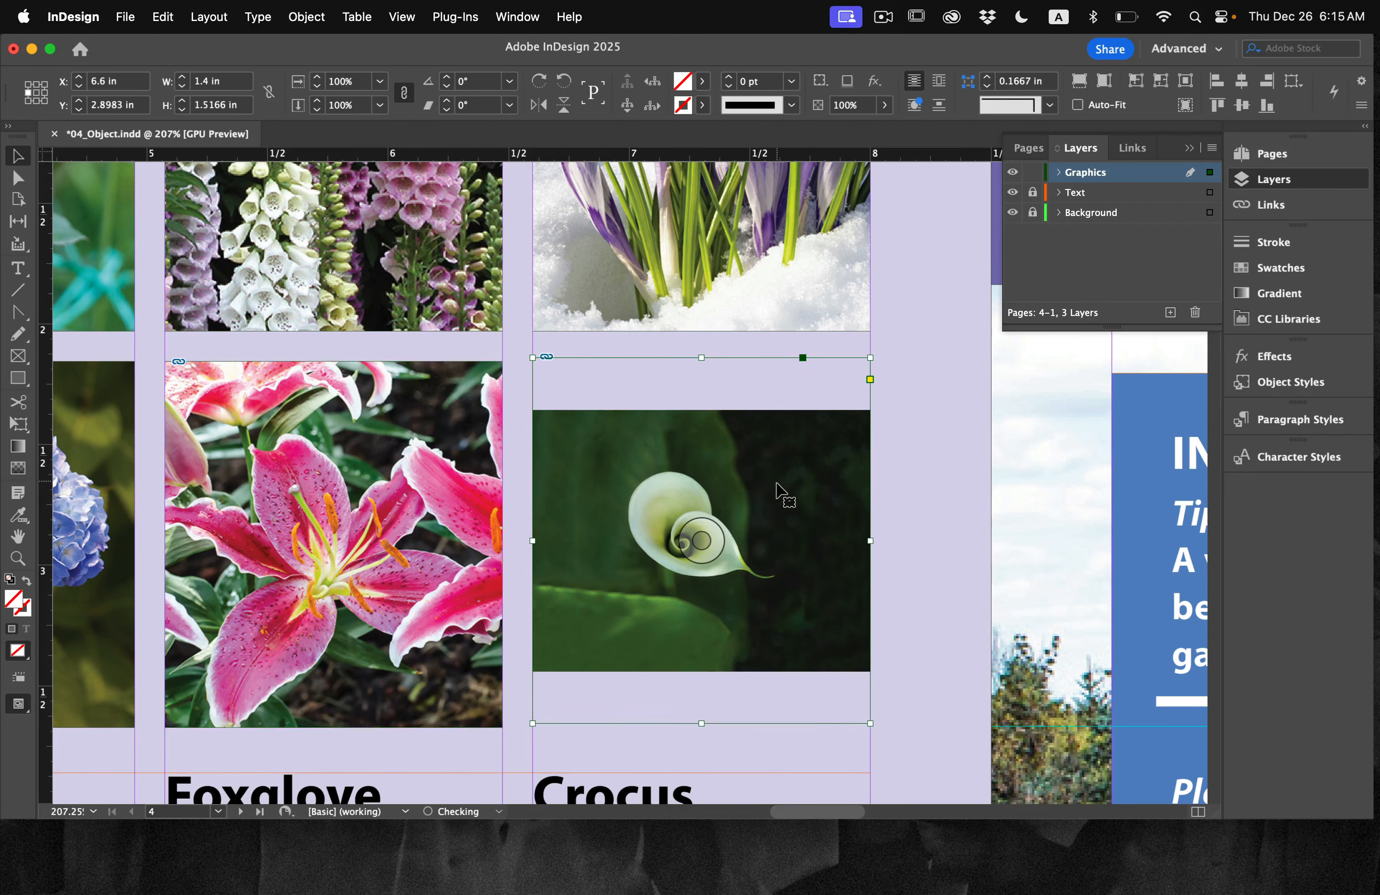
{"action": "left_click_drag", "start_coordinate": [778, 494], "coordinate": [778, 495]}
{"action": "right_click", "coordinate": [776, 482]}
{"action": "mouse_move", "coordinate": [825, 503]}
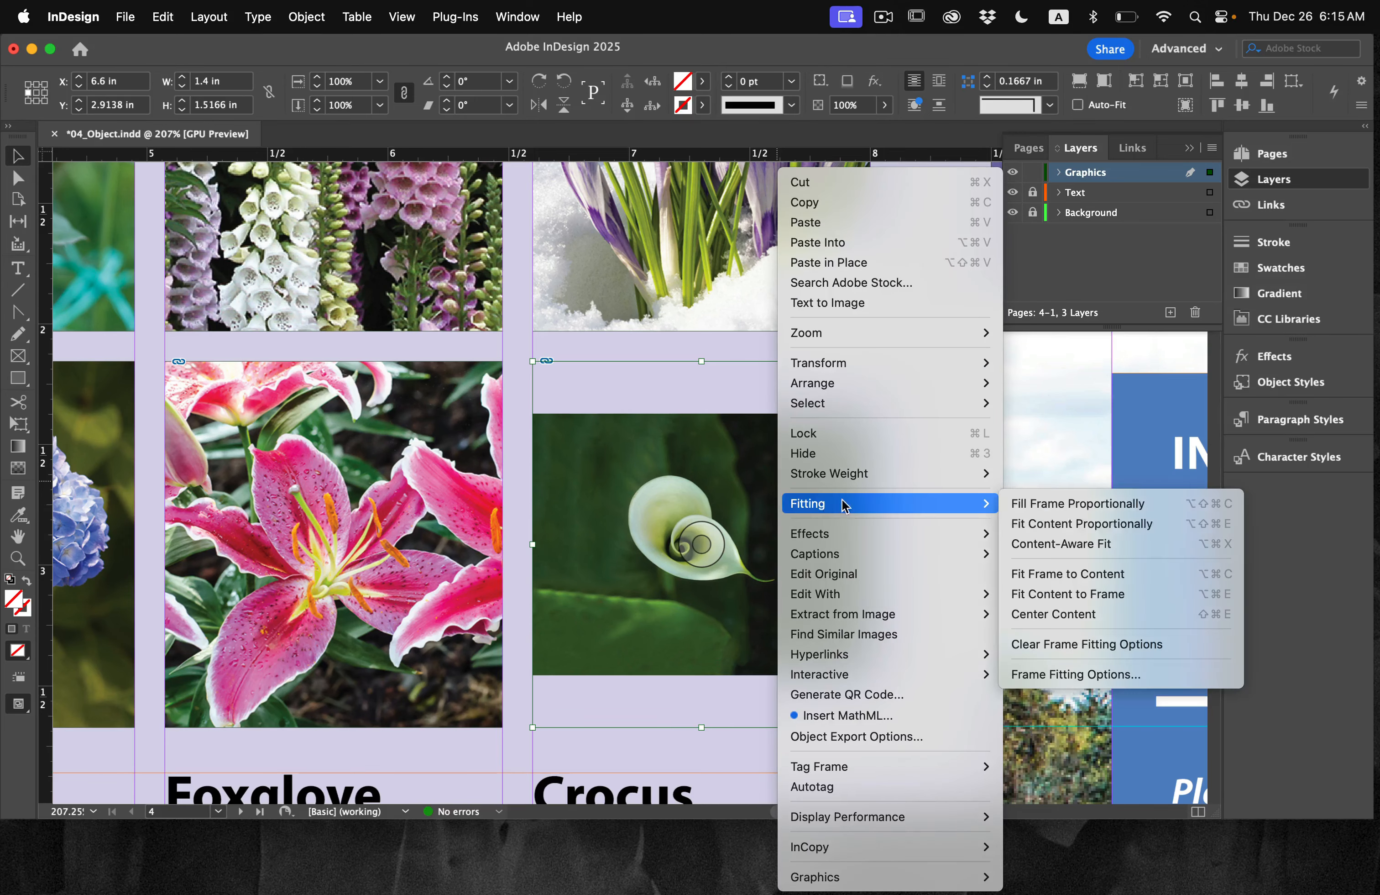
{"action": "left_click", "coordinate": [1087, 503]}
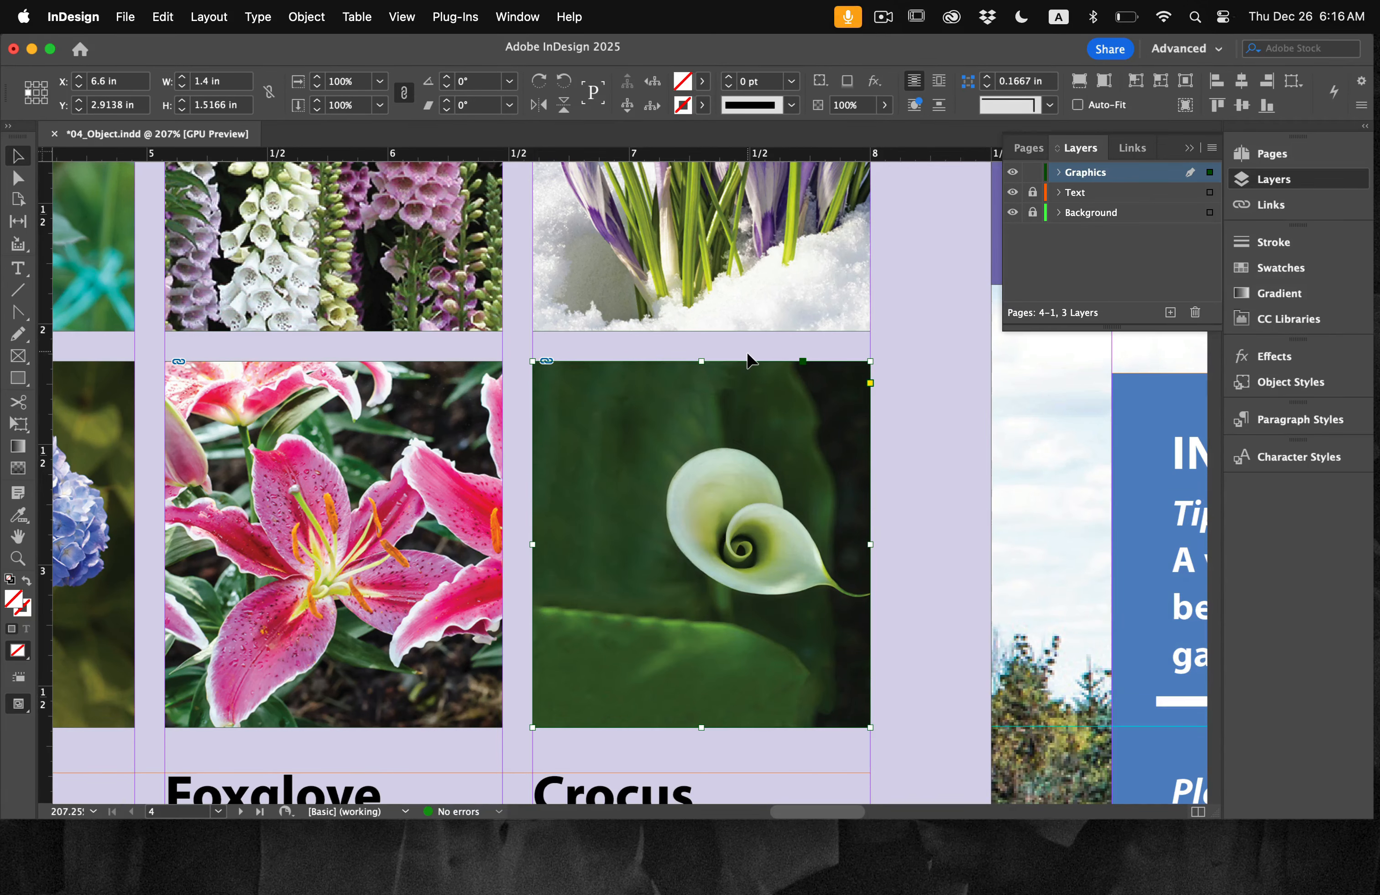
Step: Try moving the entire gap between the two rows of flower frames up about 0.4 in with the Gap tool, and undo it
{"action": "scroll", "coordinate": [747, 352], "scroll_direction": "down", "scroll_amount": 5}
{"action": "scroll", "coordinate": [747, 352], "scroll_direction": "up", "scroll_amount": 2}
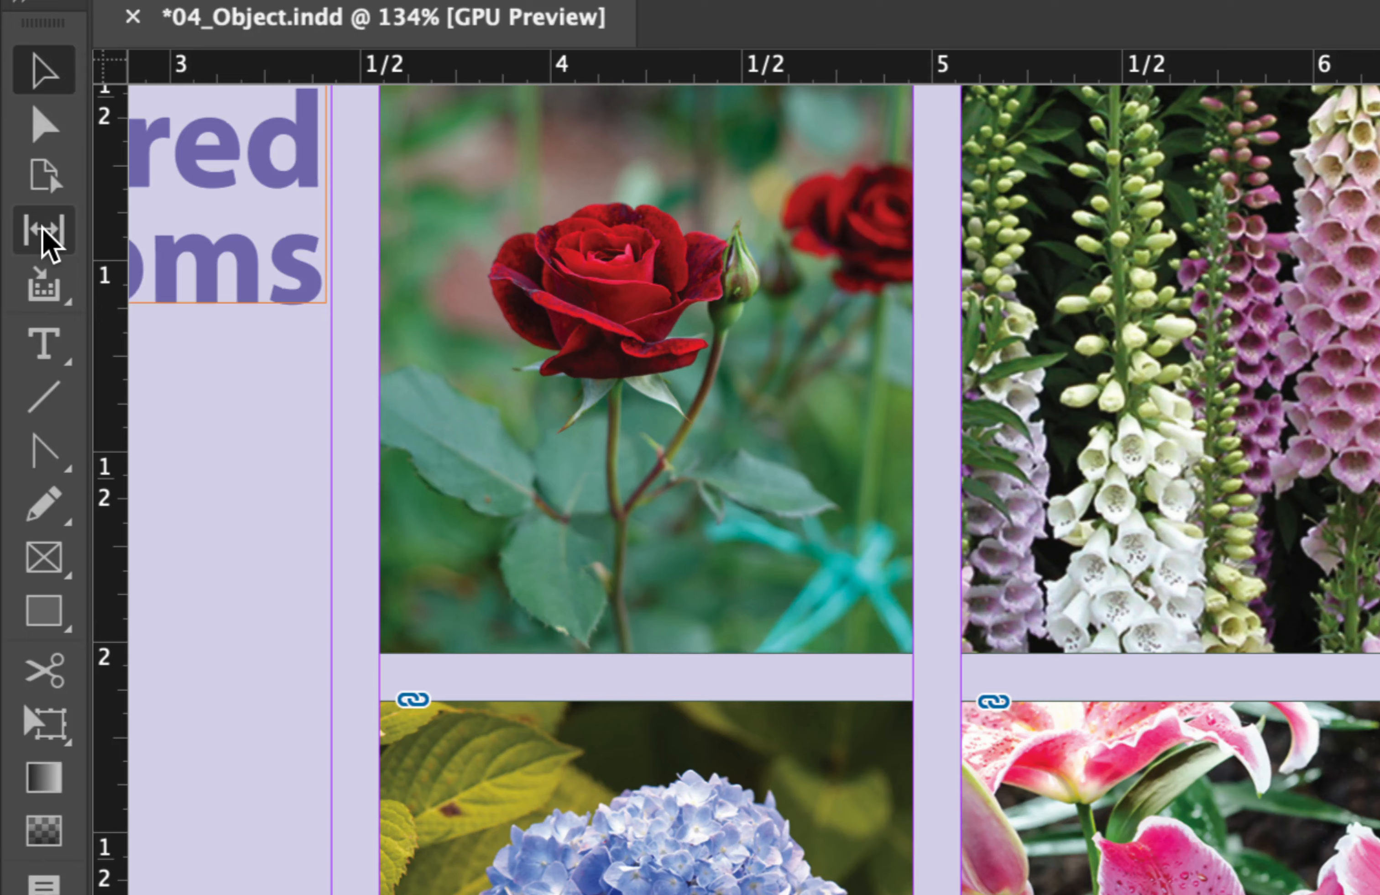
{"action": "left_click", "coordinate": [42, 228]}
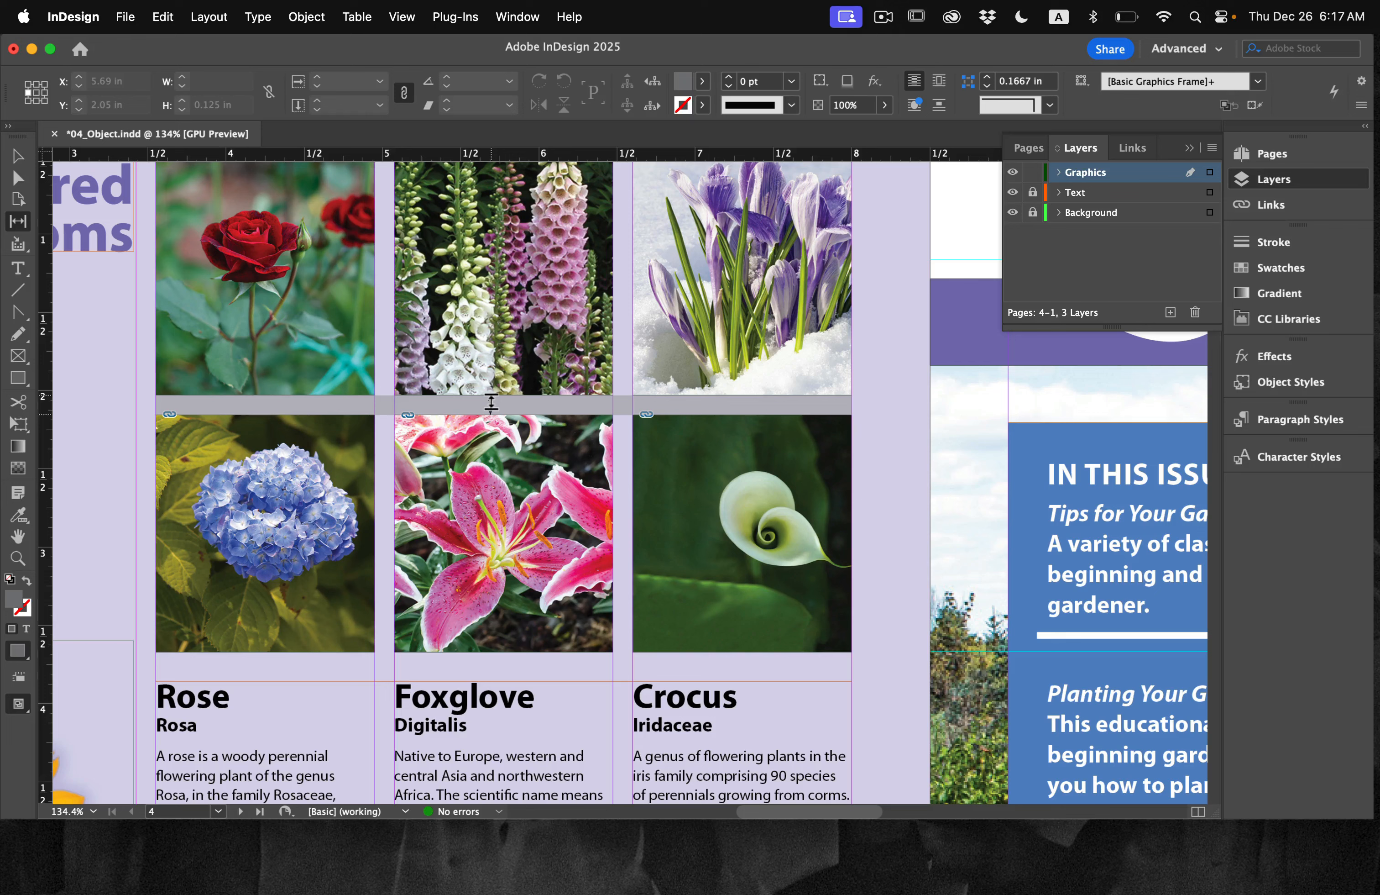
{"action": "left_click_drag", "start_coordinate": [491, 402], "coordinate": [488, 339]}
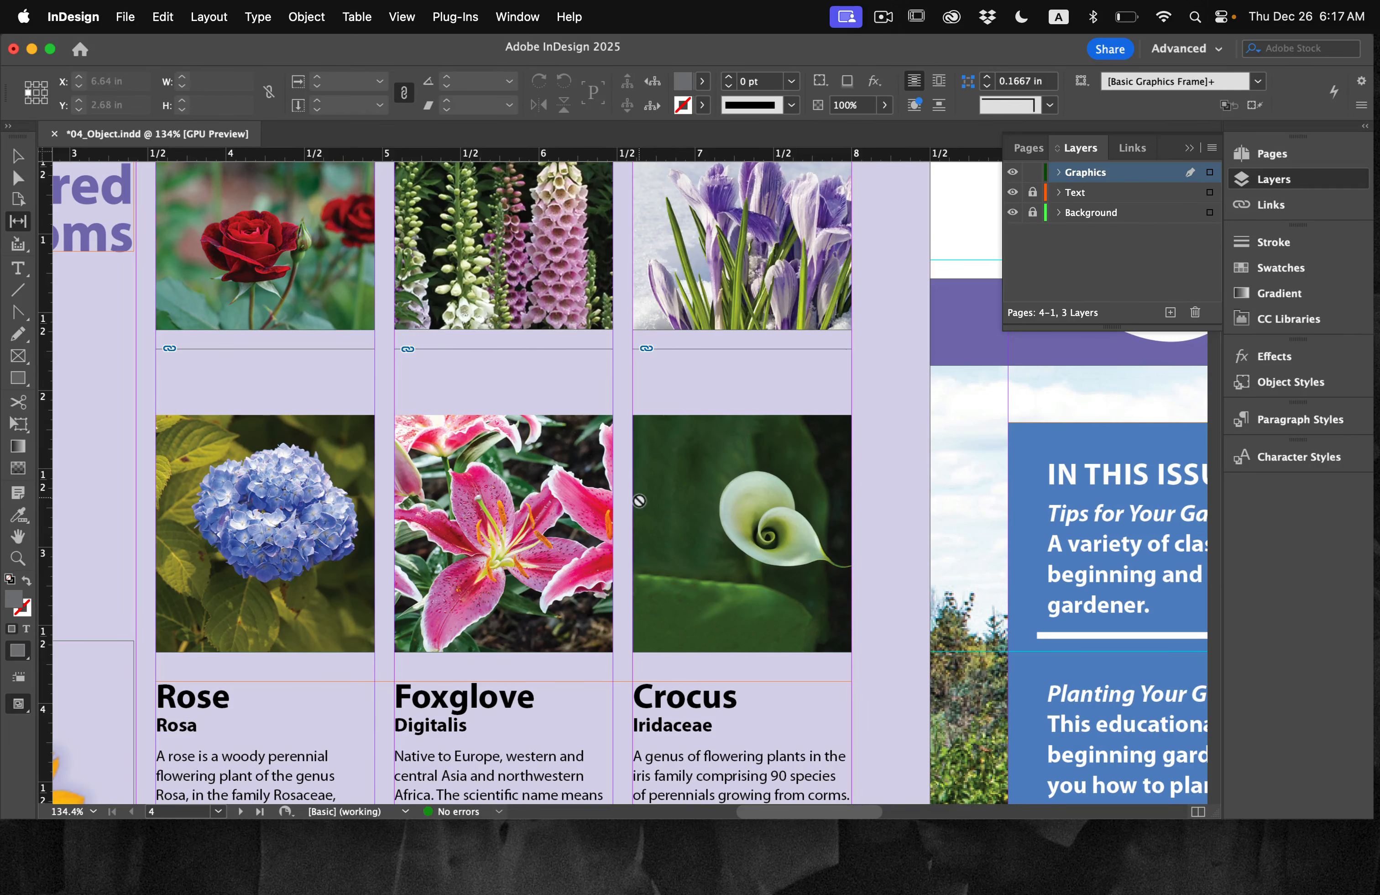
{"action": "key", "text": "super+z"}
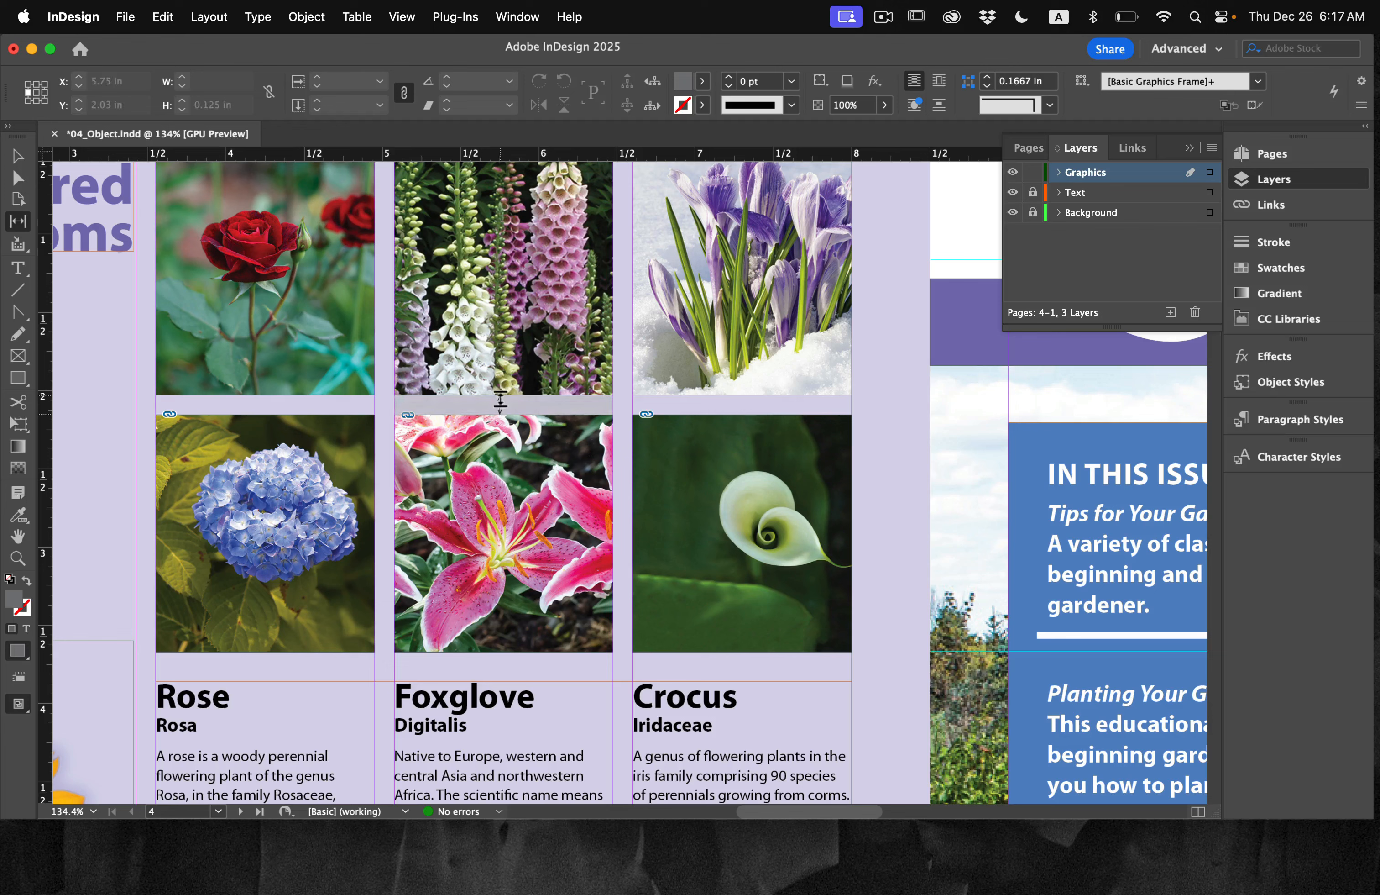
Step: Move only the gap between the foxglove and the pink lily down about 0.25 in with the Gap tool
{"action": "left_click_drag", "start_coordinate": [500, 401], "coordinate": [494, 438]}
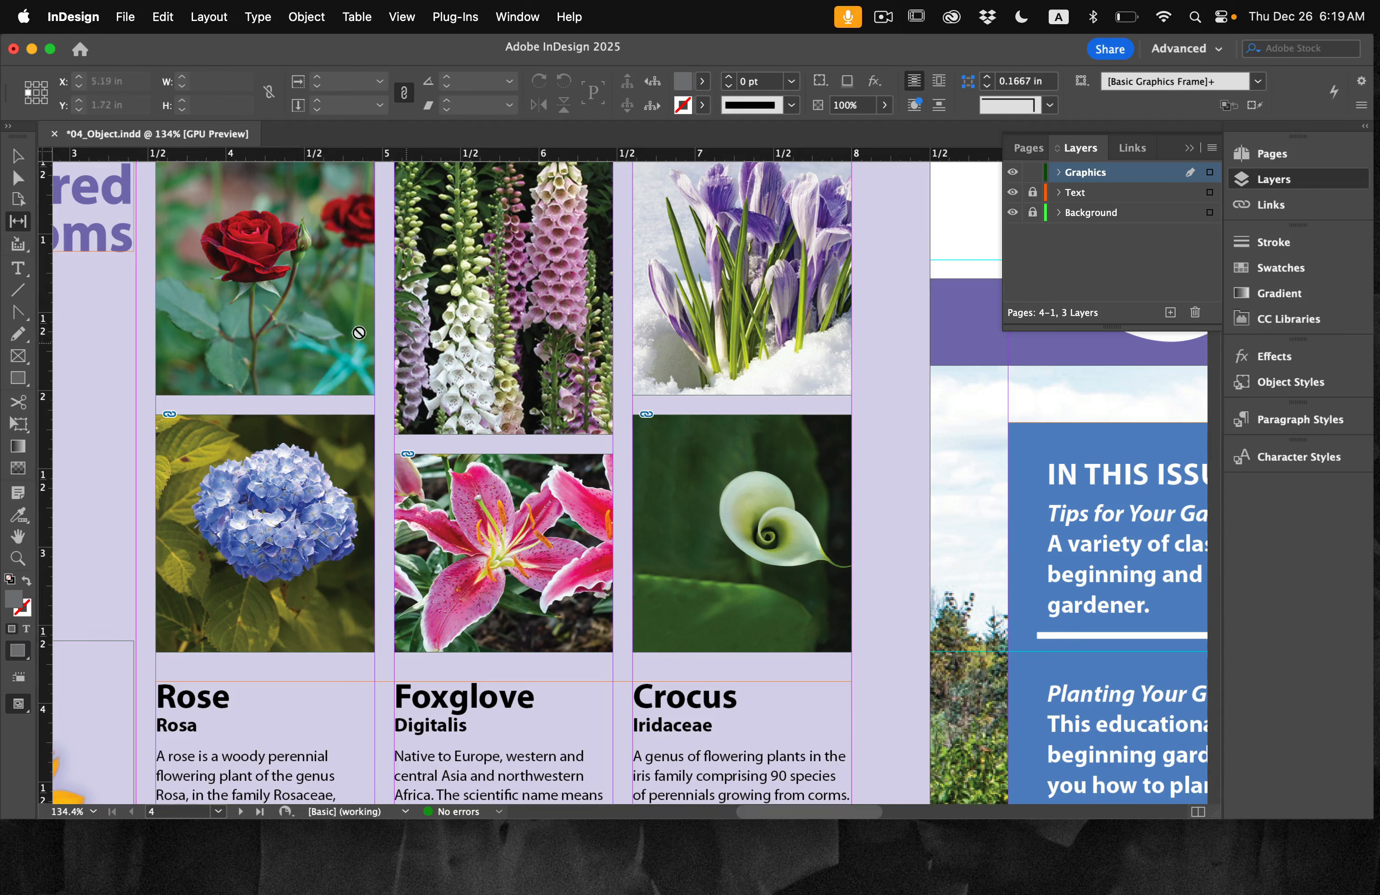
{"action": "scroll", "coordinate": [373, 345], "scroll_direction": "up", "scroll_amount": 1}
{"action": "scroll", "coordinate": [373, 345], "scroll_direction": "up", "scroll_amount": 2}
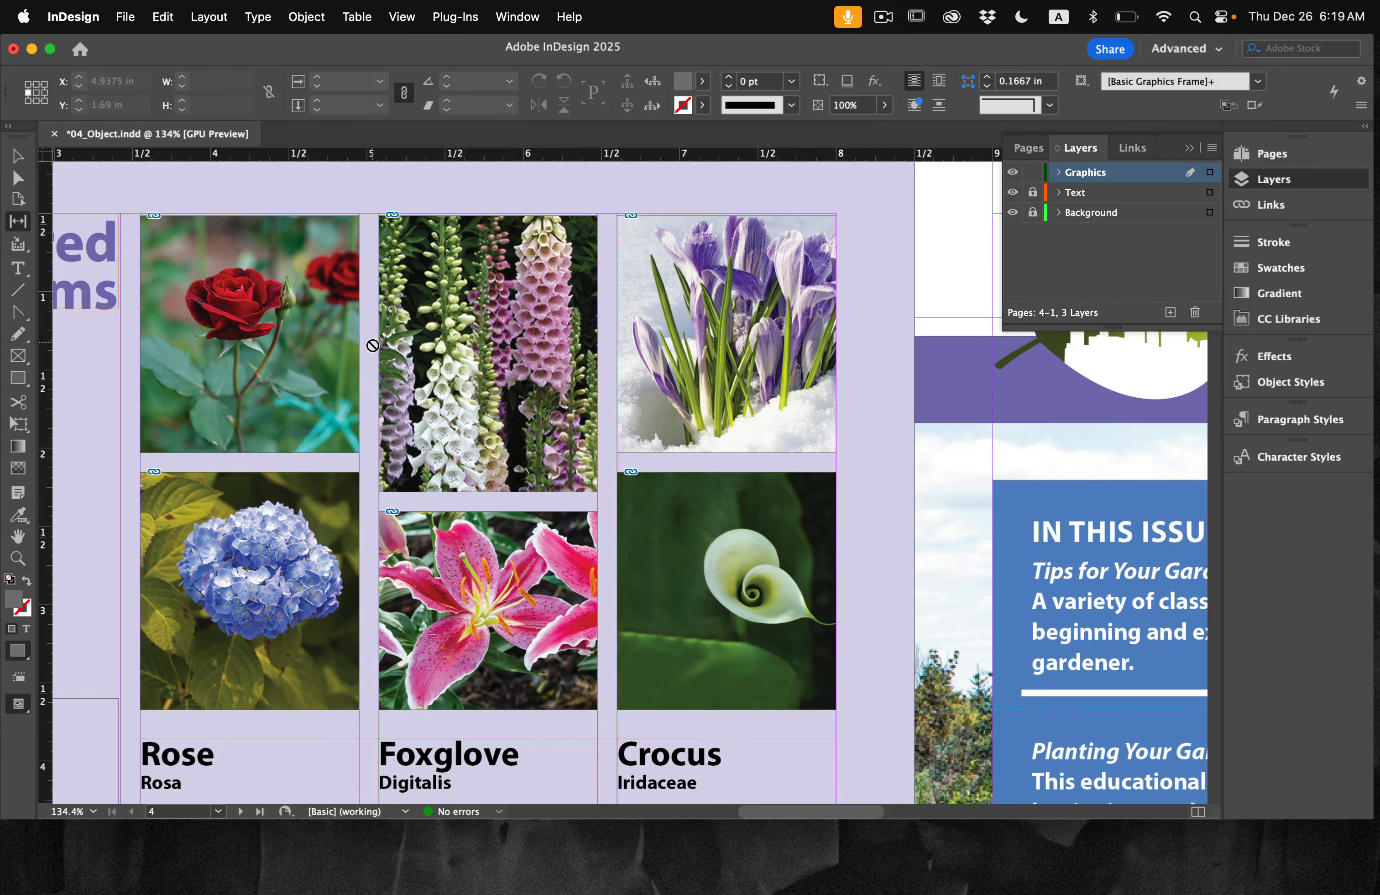
Step: Select the upper row of three flower frames and shift it up by subtracting 0.0625 in from its Y position, using the bottom-left reference point
{"action": "left_click", "coordinate": [11, 156]}
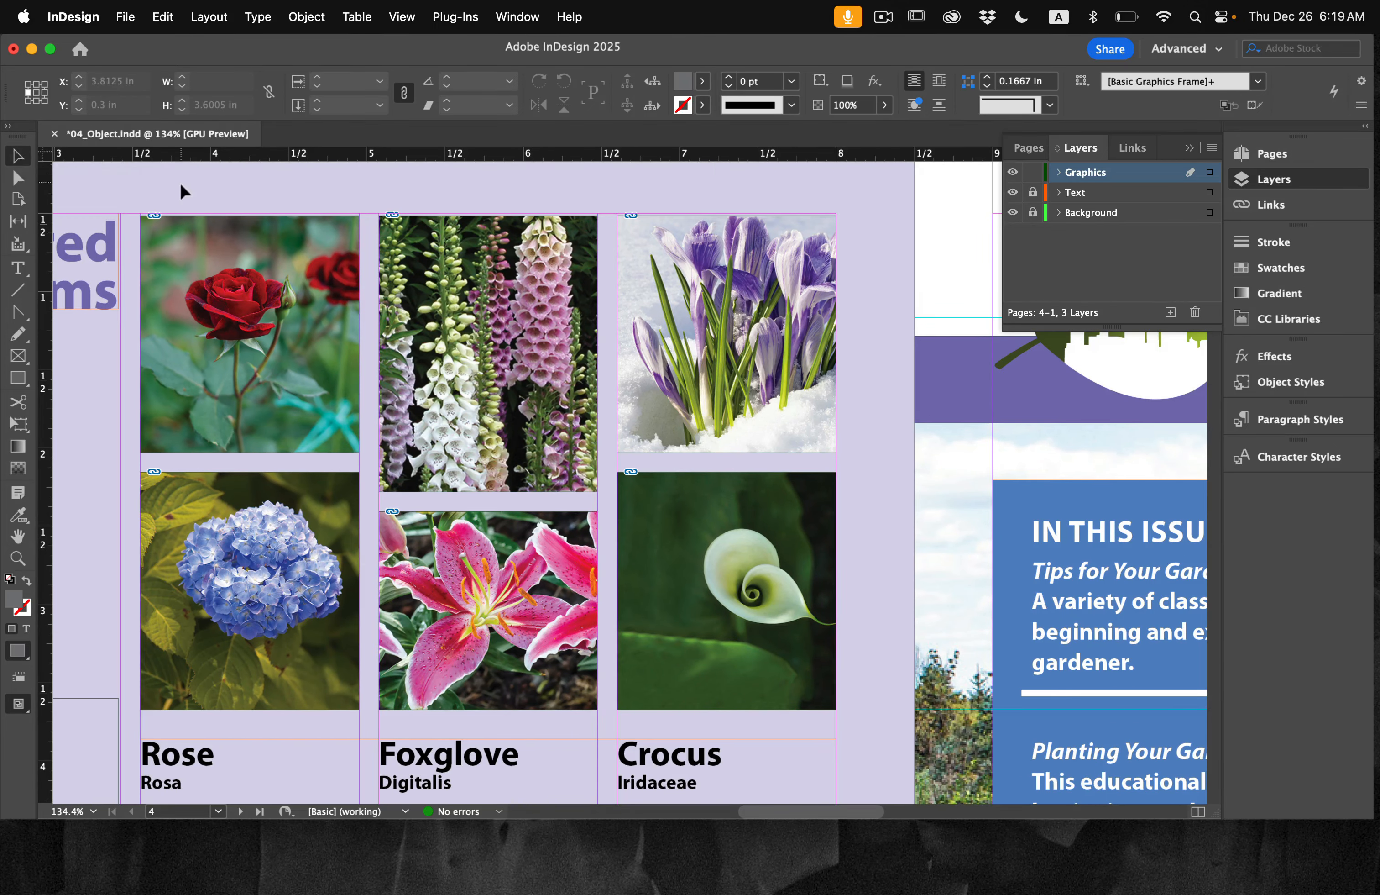
{"action": "left_click_drag", "start_coordinate": [181, 186], "coordinate": [727, 397]}
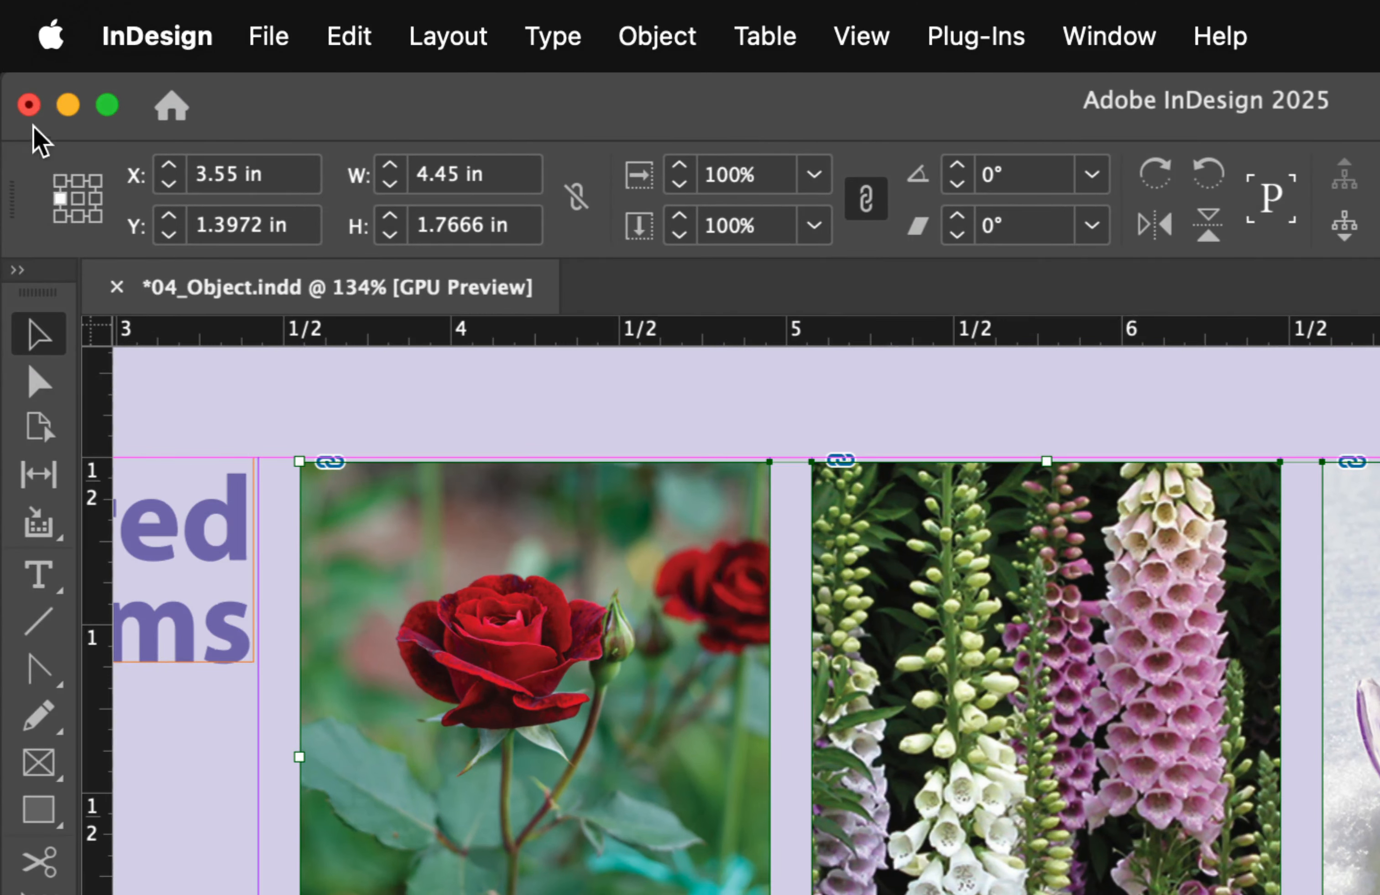
{"action": "left_click", "coordinate": [55, 200]}
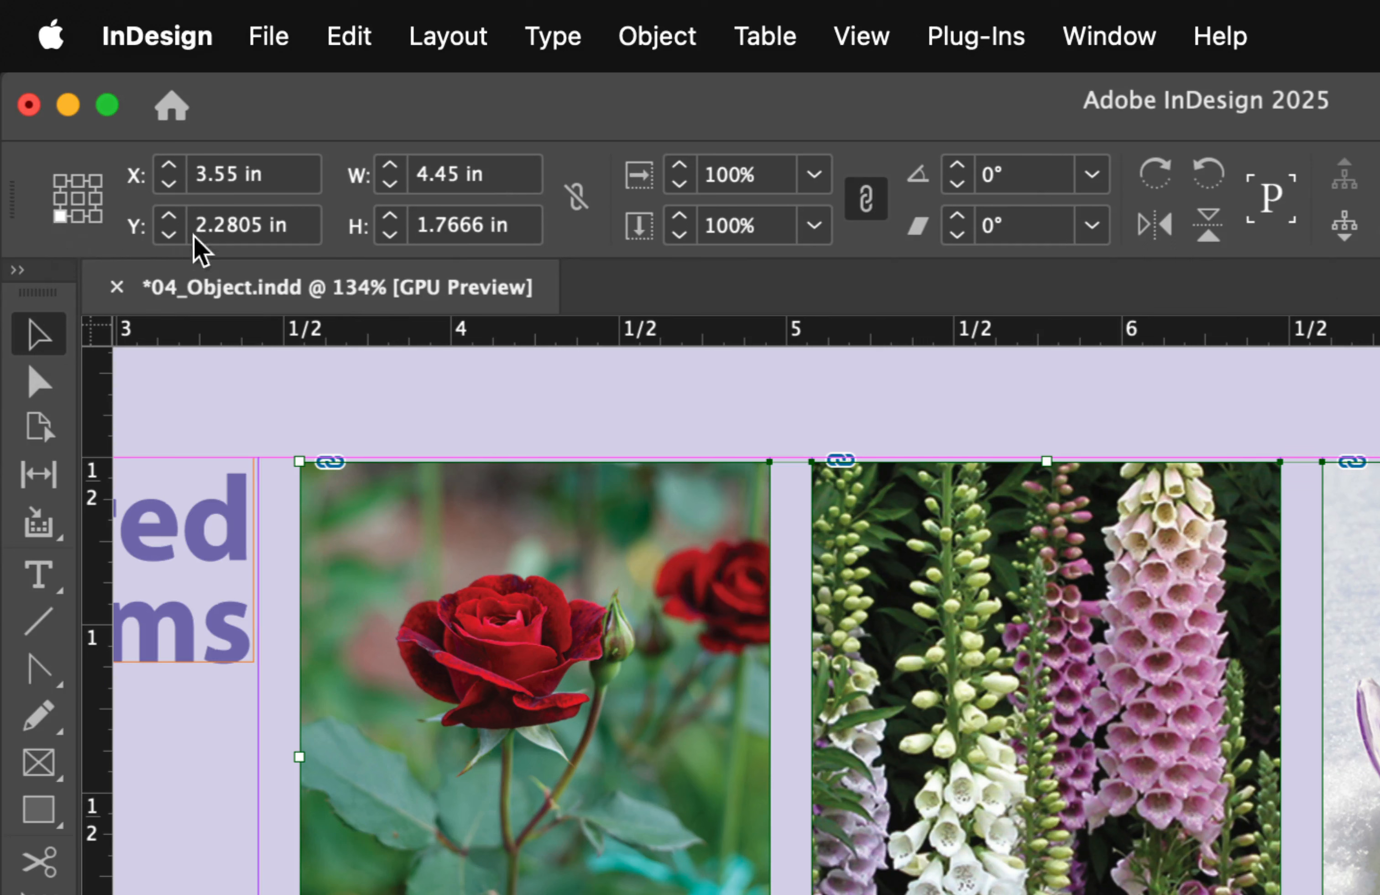
{"action": "left_click", "coordinate": [297, 227]}
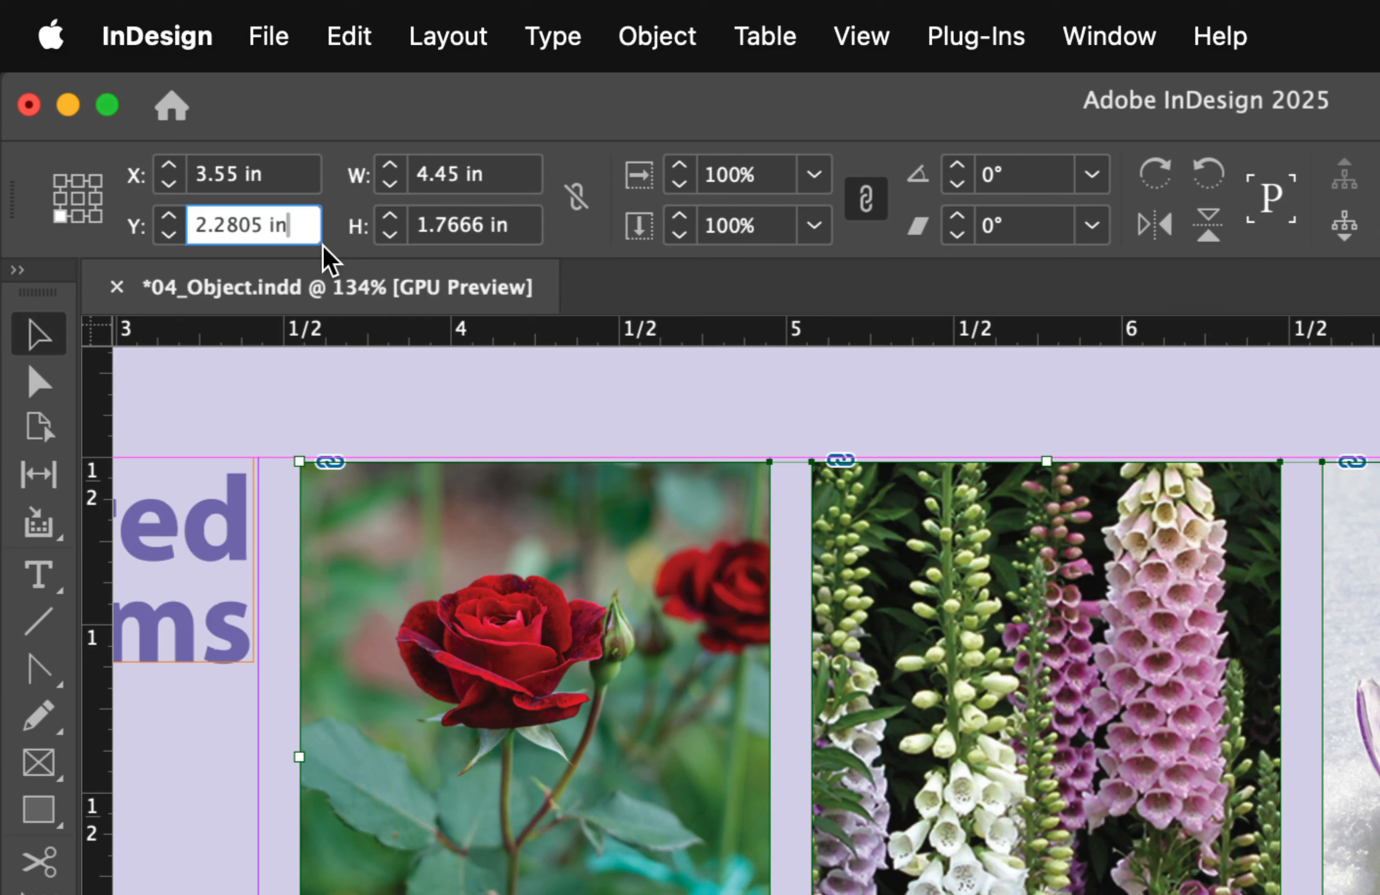
{"action": "type", "text": "- 0."}
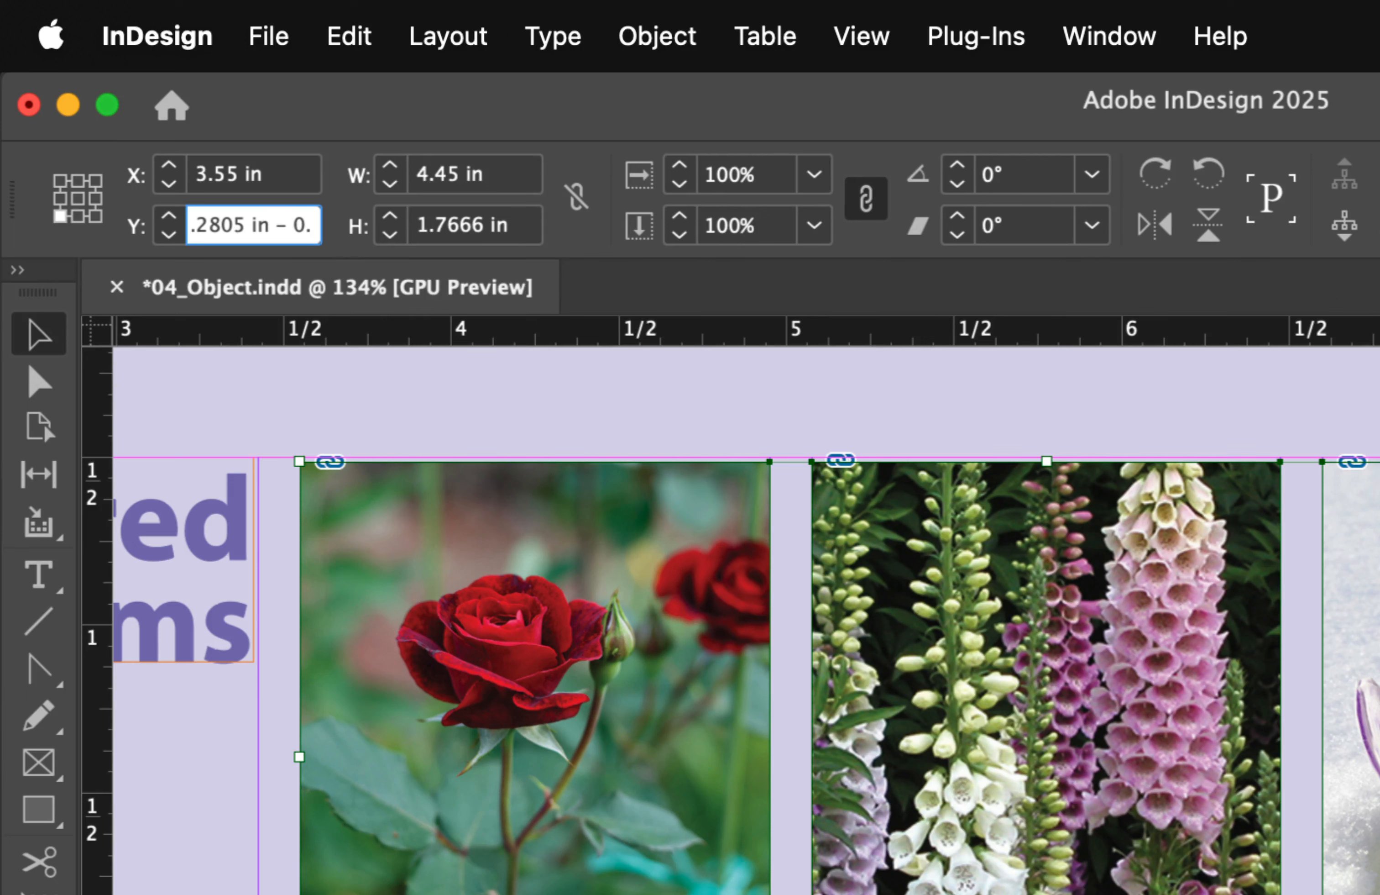
{"action": "type", "text": "0"}
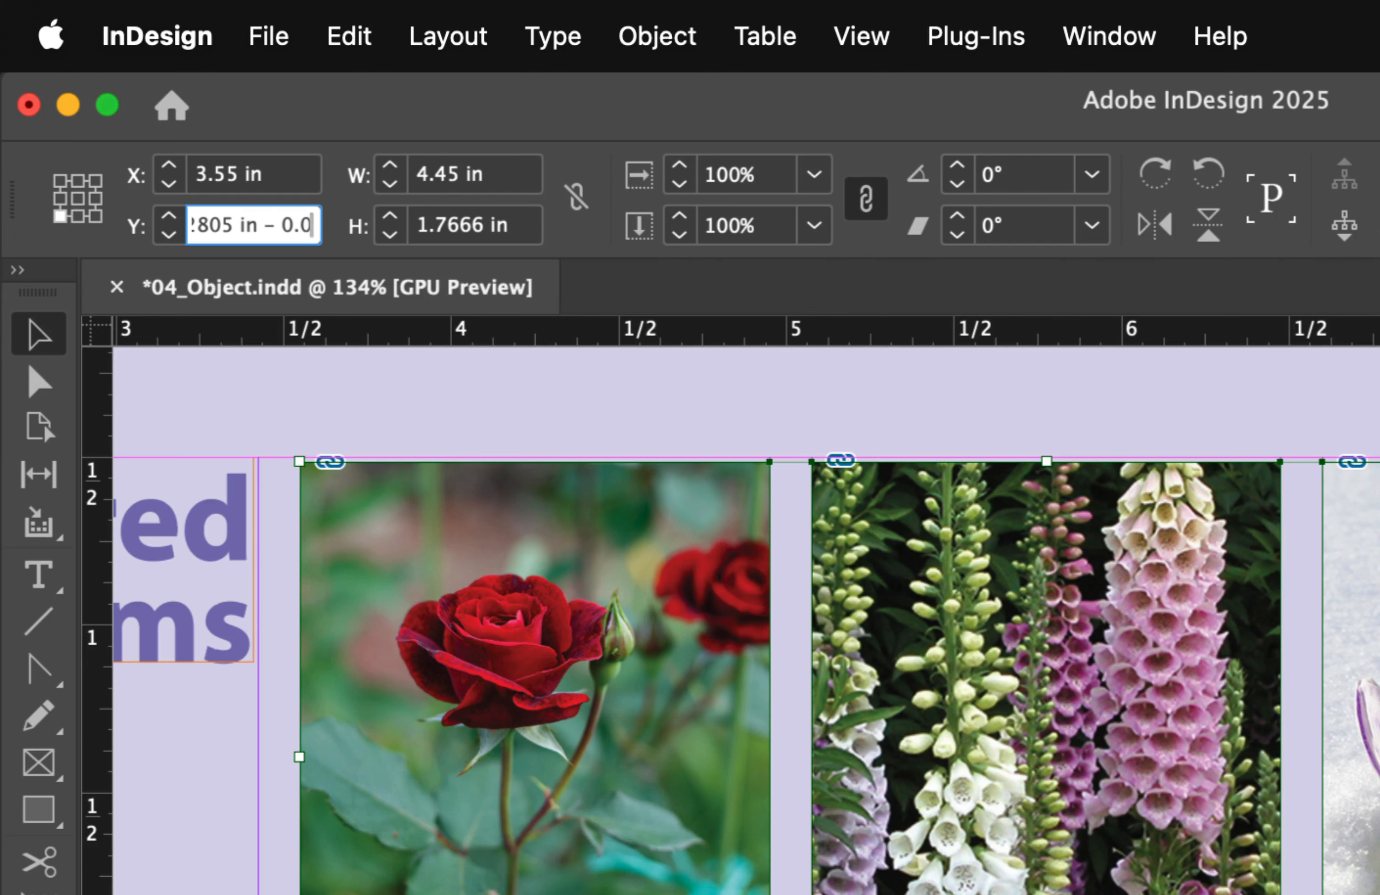
{"action": "type", "text": "625"}
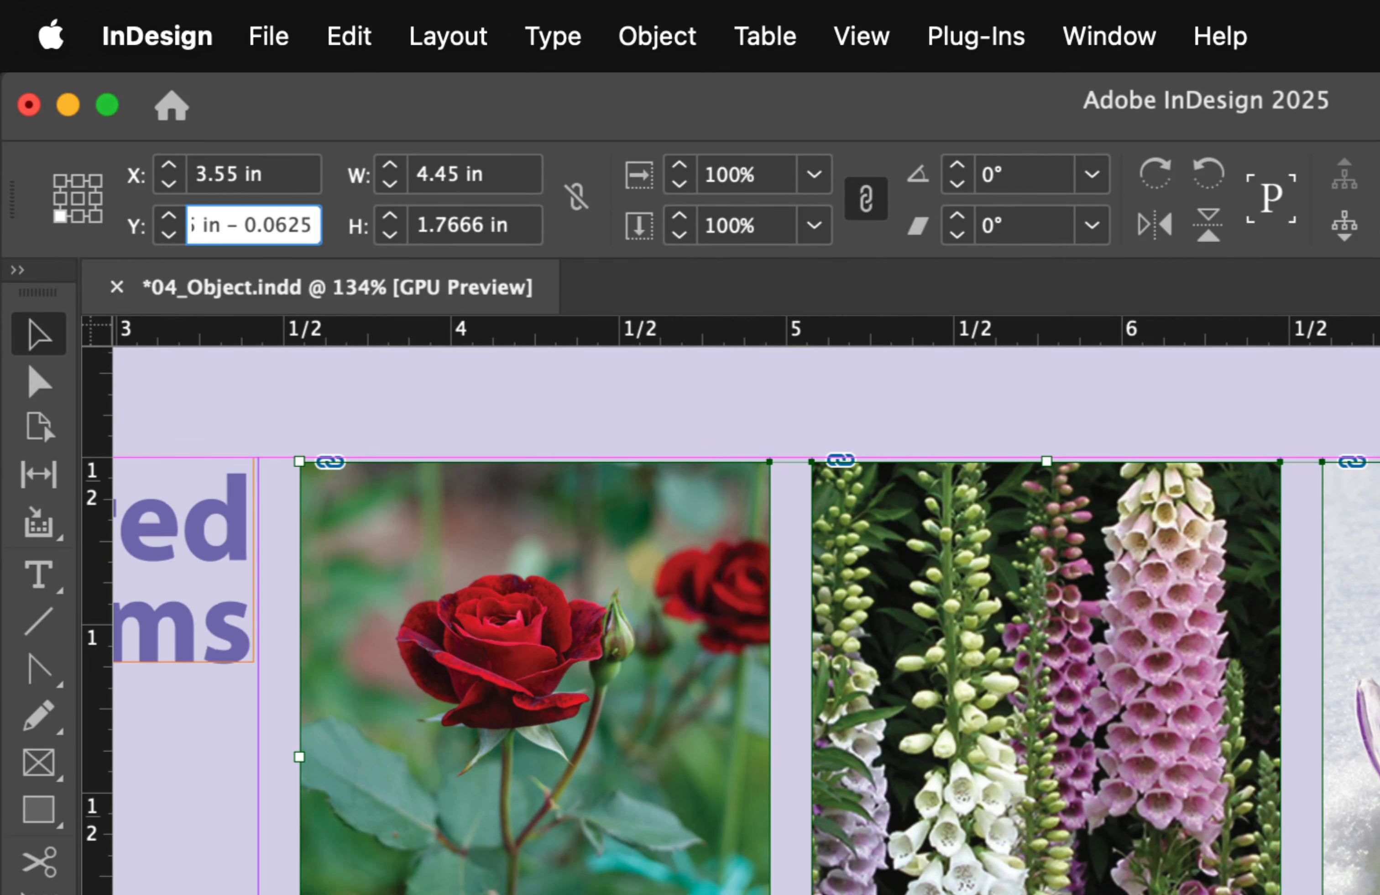
{"action": "key", "text": "Return"}
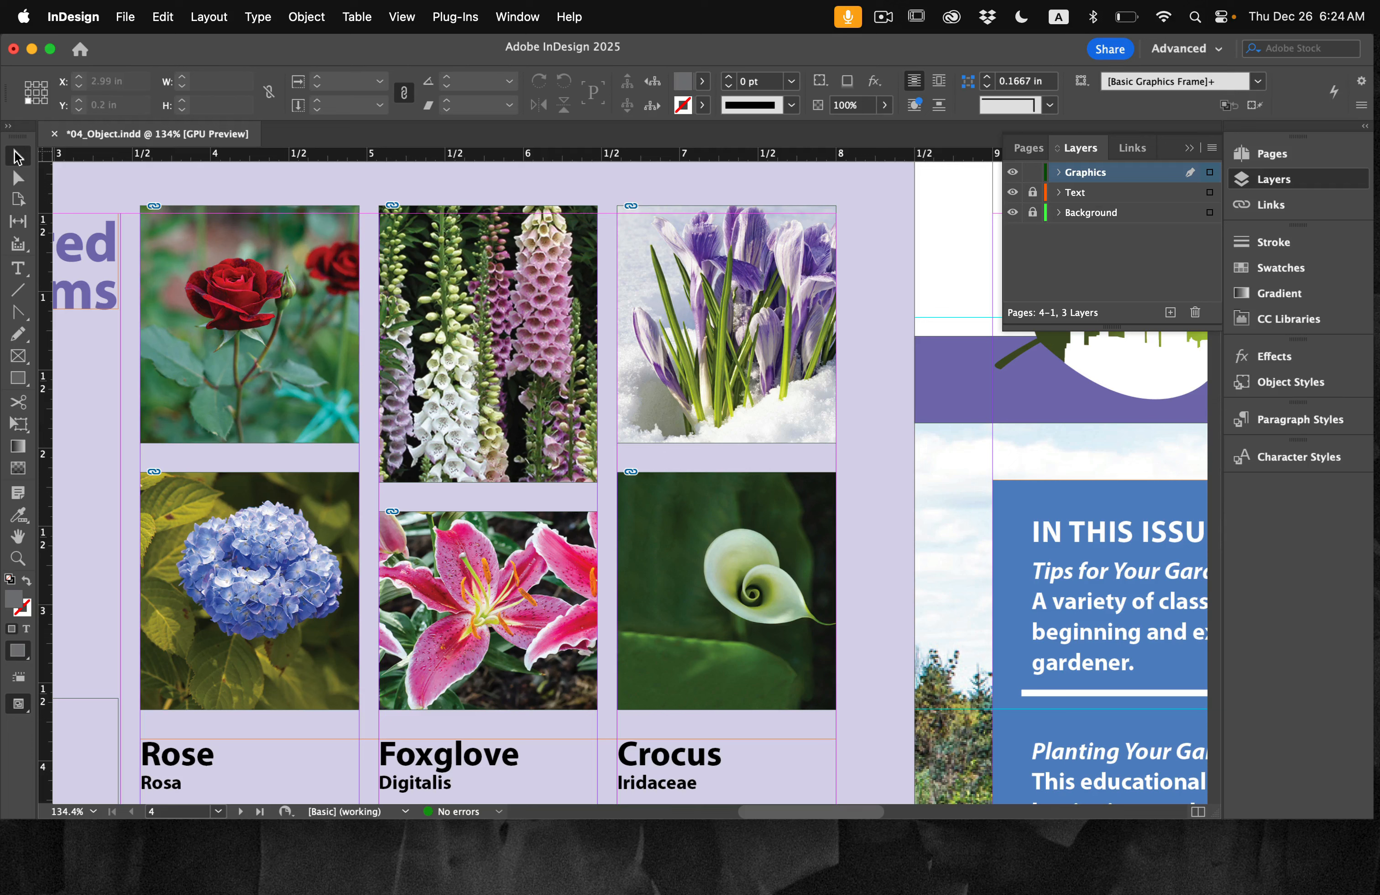
Step: Select all six flower image frames and open Caption Setup for their links
{"action": "left_click_drag", "start_coordinate": [199, 180], "coordinate": [760, 637]}
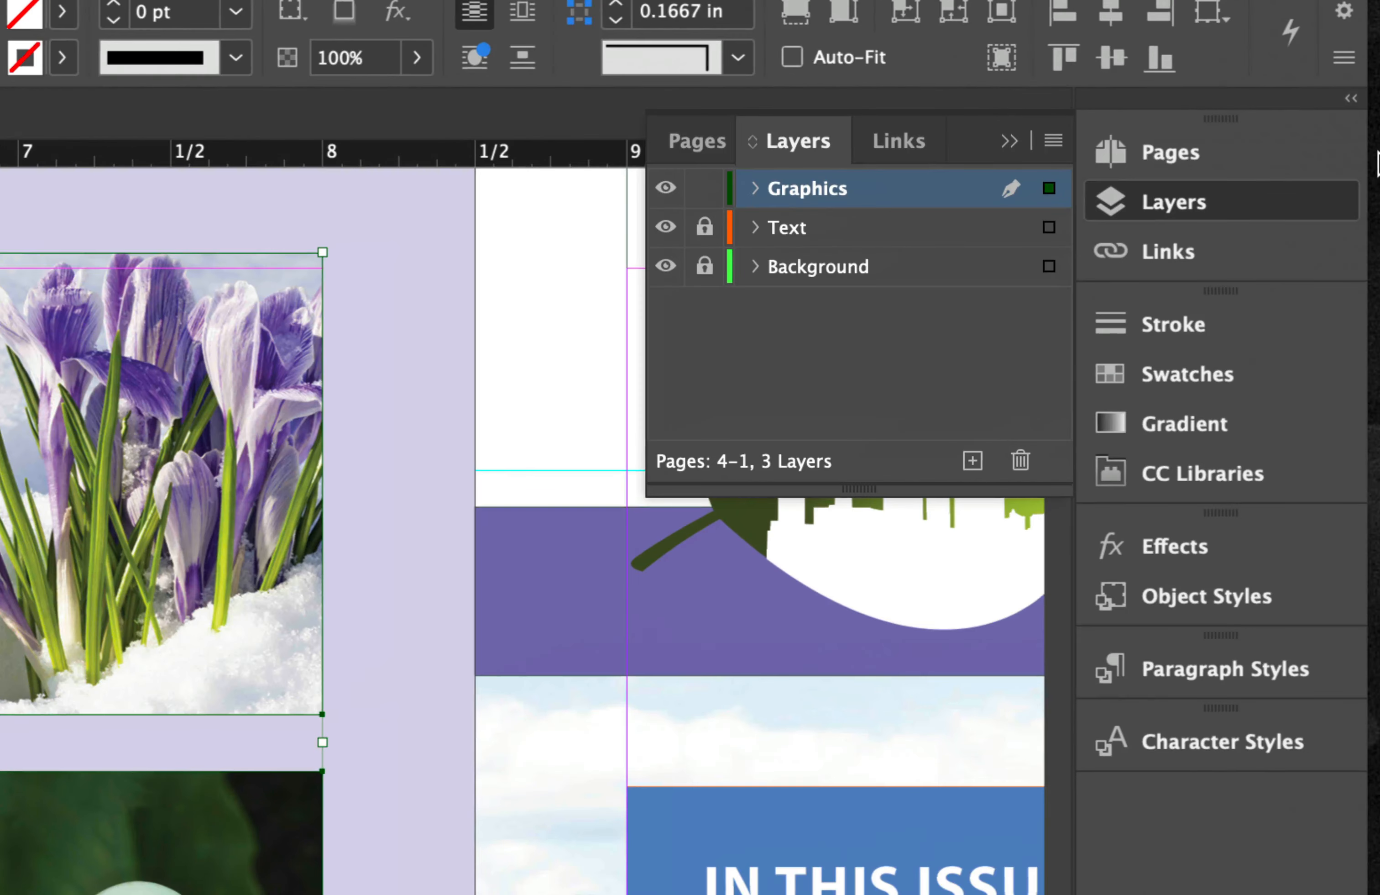
{"action": "left_click", "coordinate": [1191, 258]}
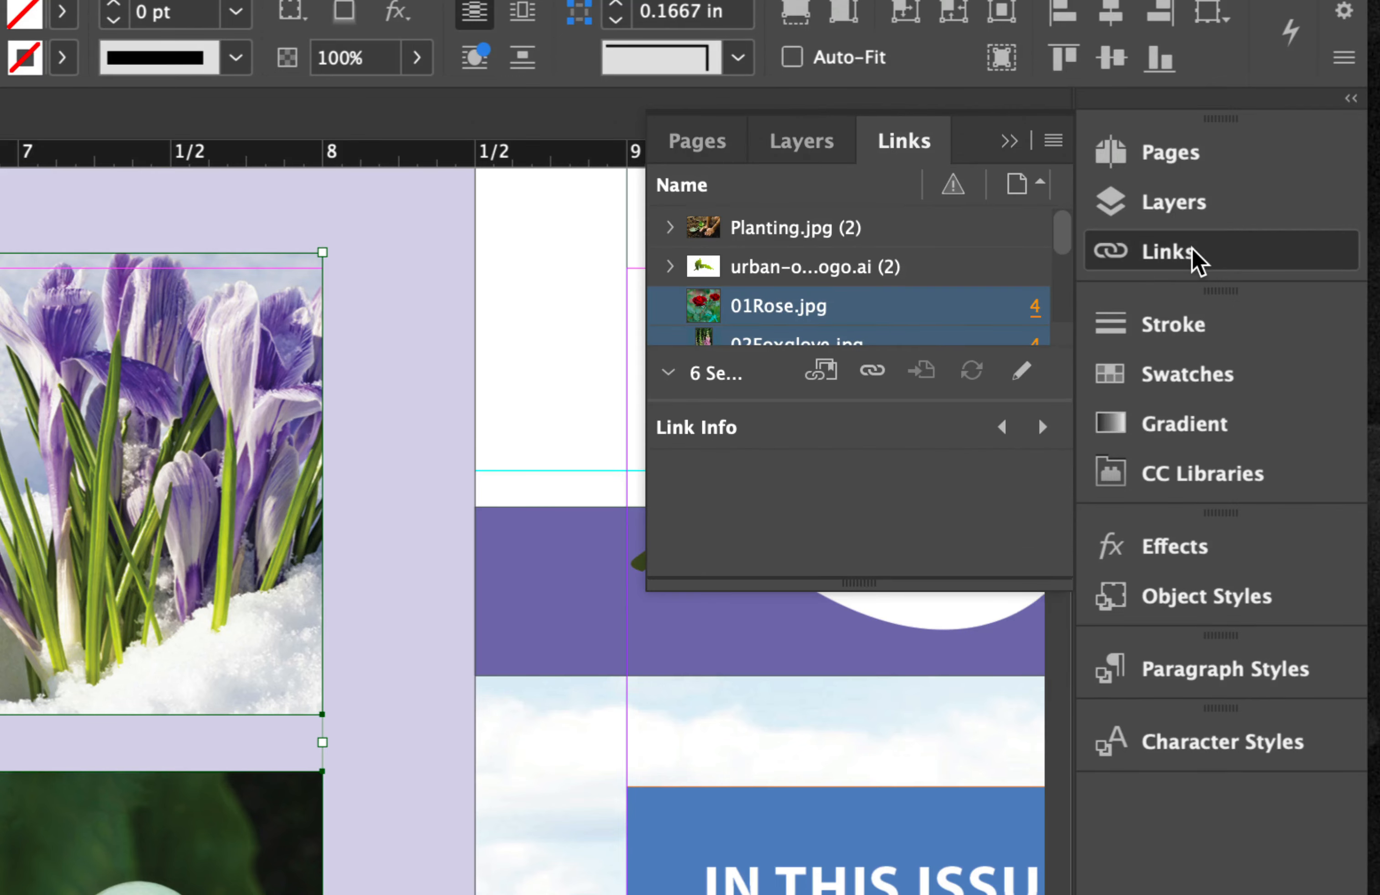
{"action": "left_click", "coordinate": [1054, 140]}
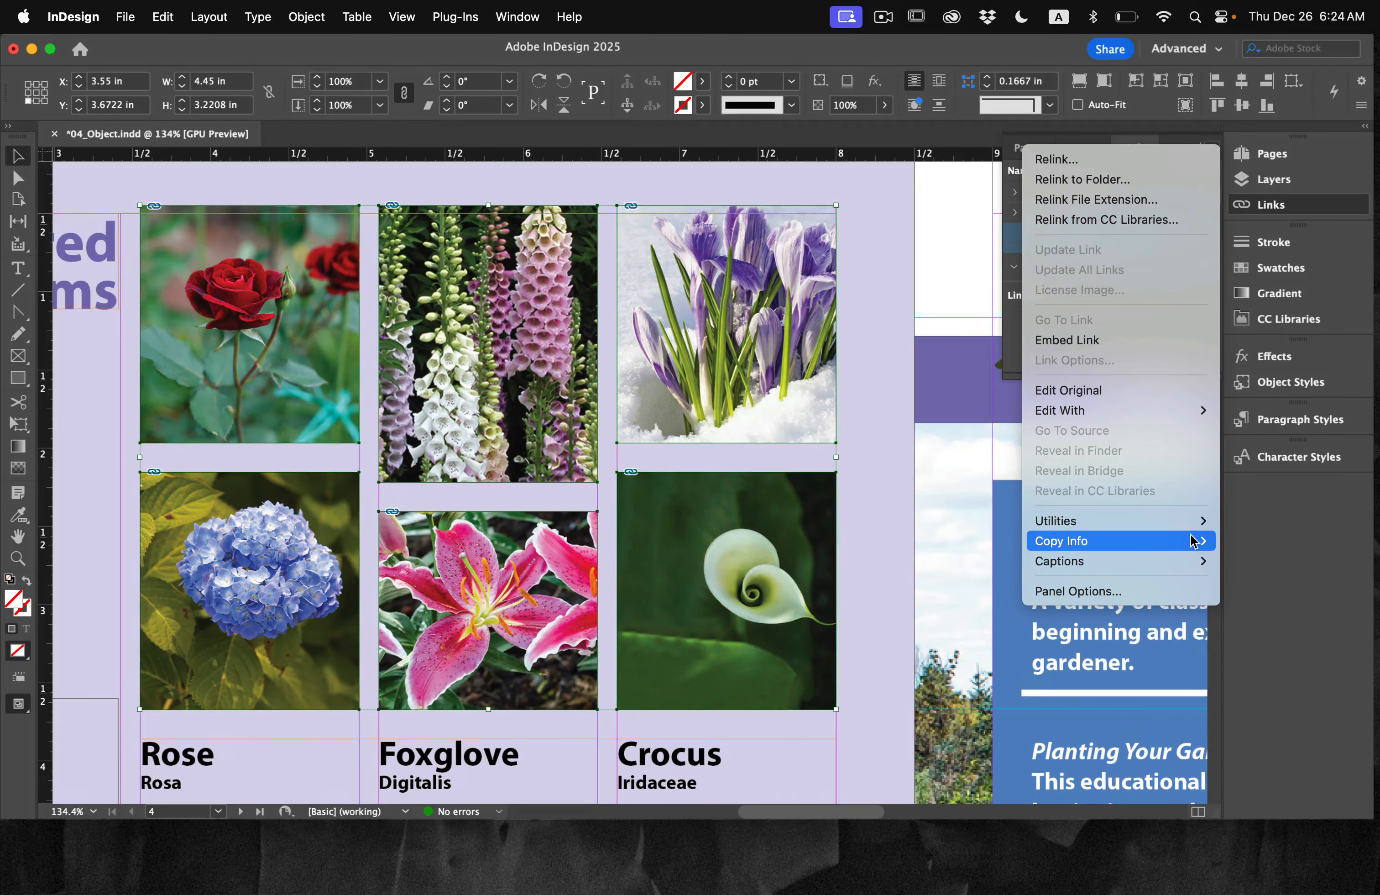
{"action": "mouse_move", "coordinate": [1182, 561]}
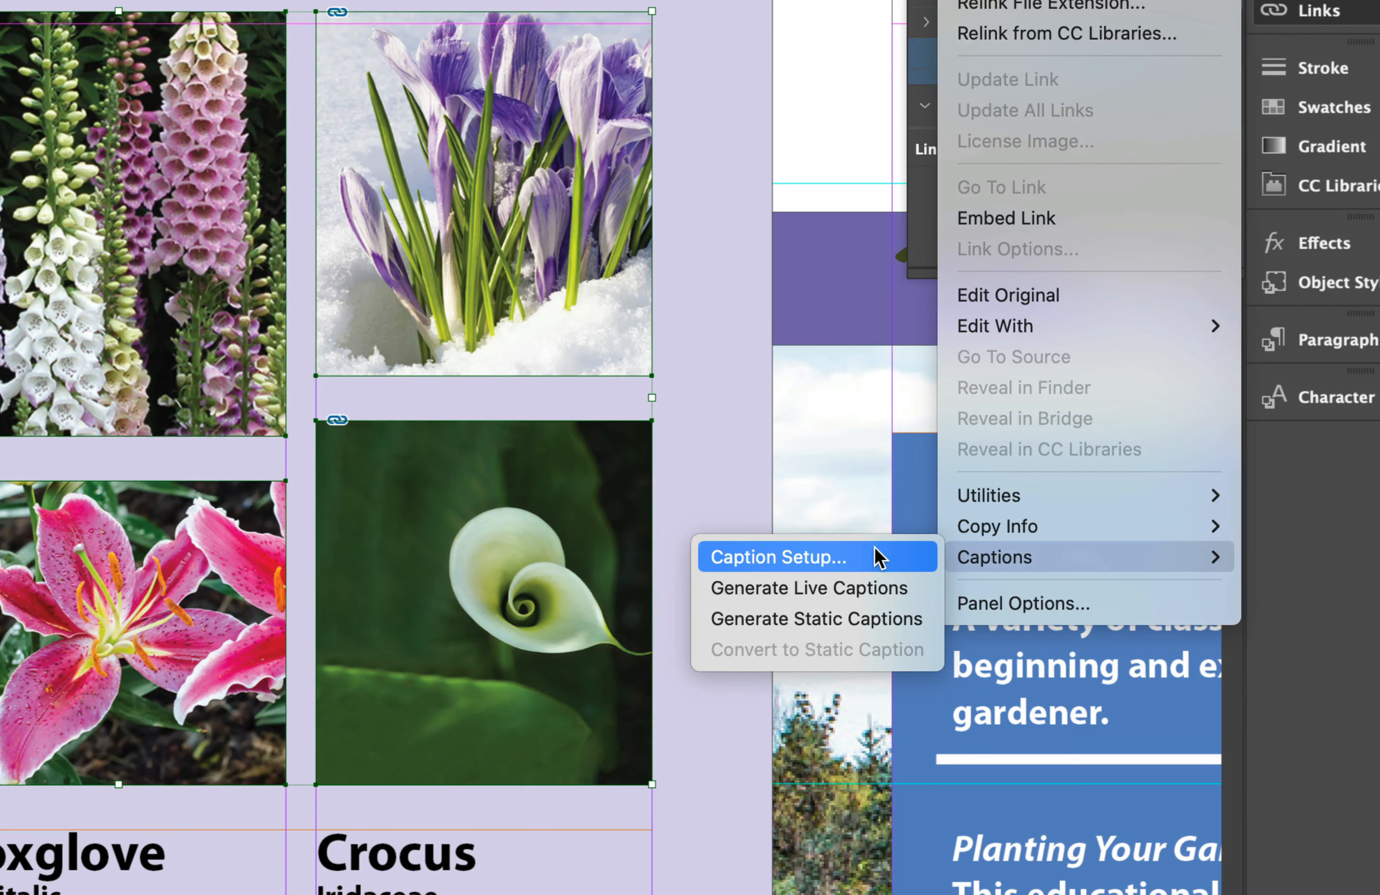
{"action": "left_click", "coordinate": [877, 557]}
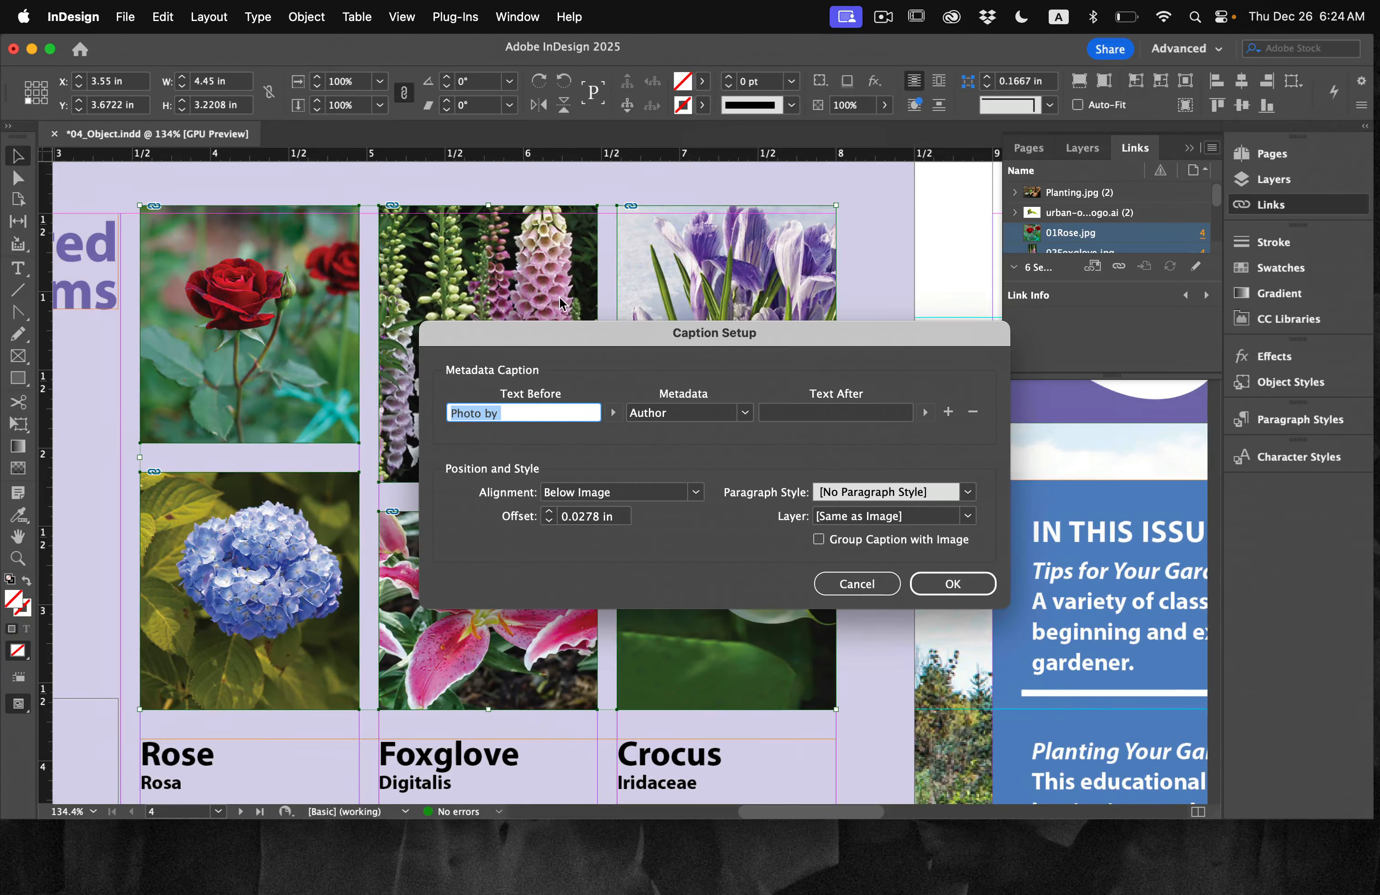
{"action": "left_click_drag", "start_coordinate": [557, 327], "coordinate": [593, 405]}
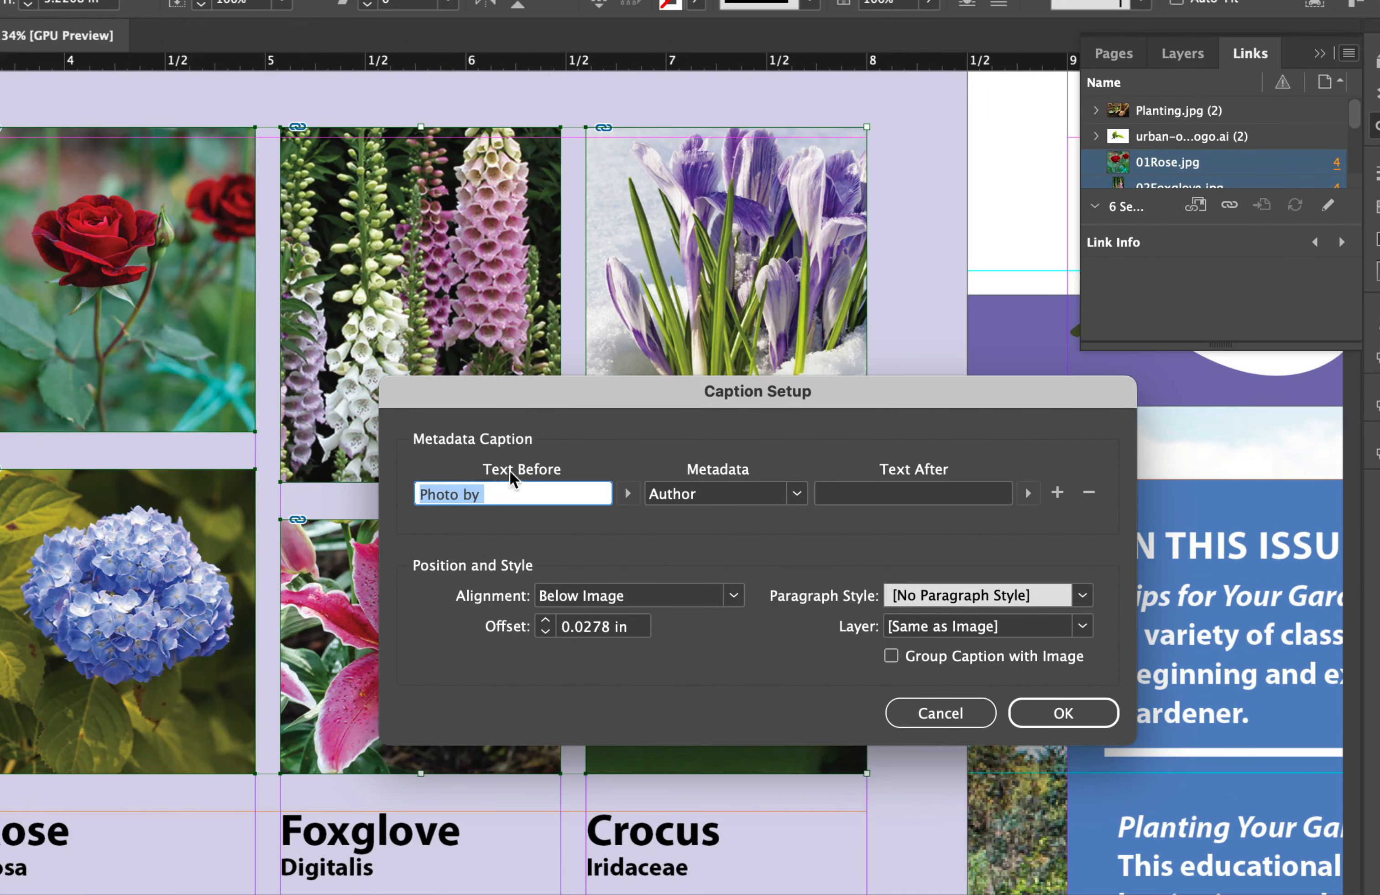
Step: Clear the caption's text before, set its metadata to Description, and enter Flower as the text after
{"action": "key", "text": "BackSpace"}
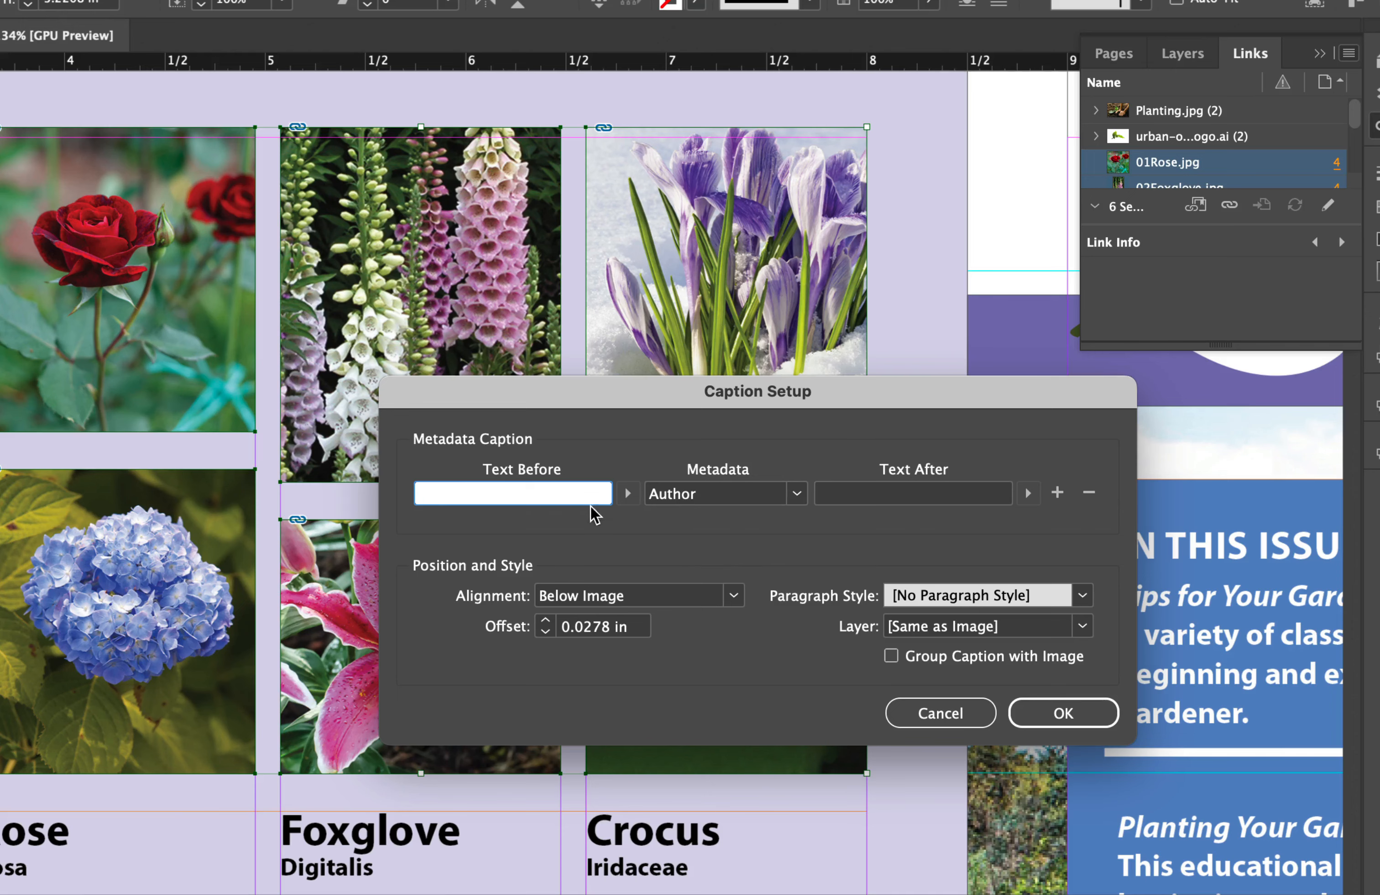
{"action": "left_click", "coordinate": [797, 494]}
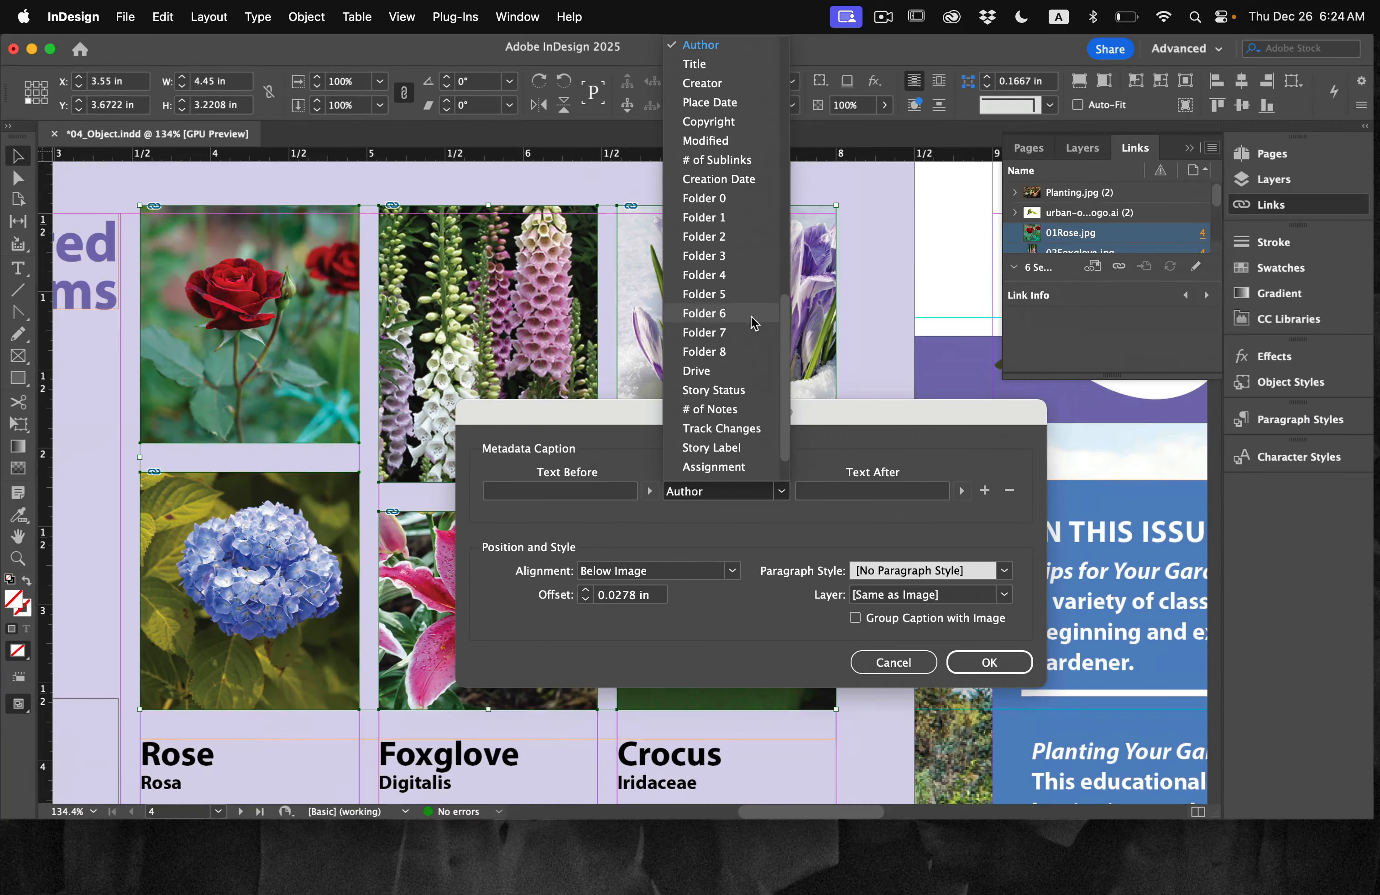
{"action": "scroll", "coordinate": [754, 196], "scroll_direction": "up", "scroll_amount": 3}
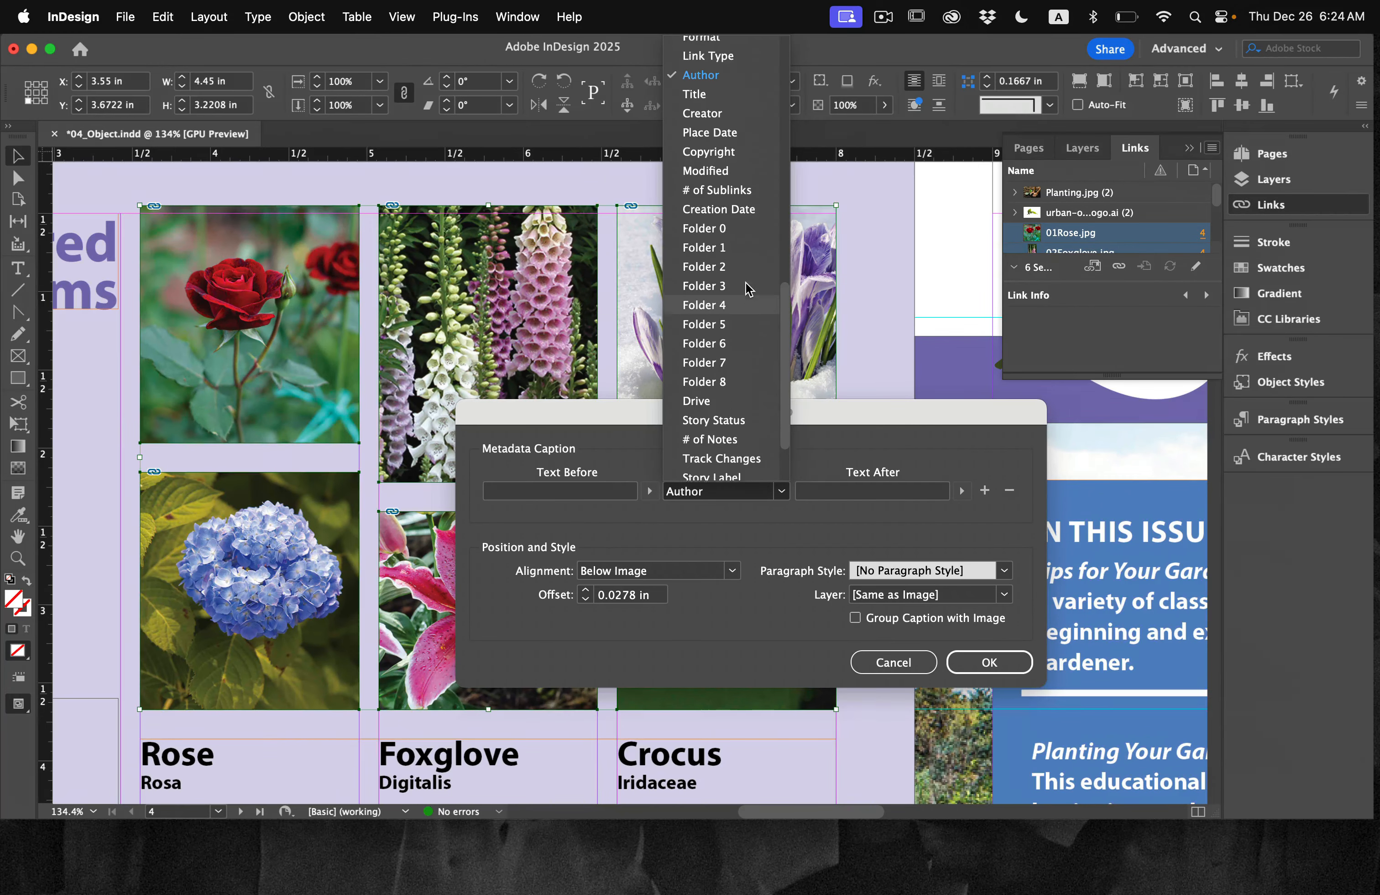
{"action": "scroll", "coordinate": [750, 289], "scroll_direction": "up", "scroll_amount": 6}
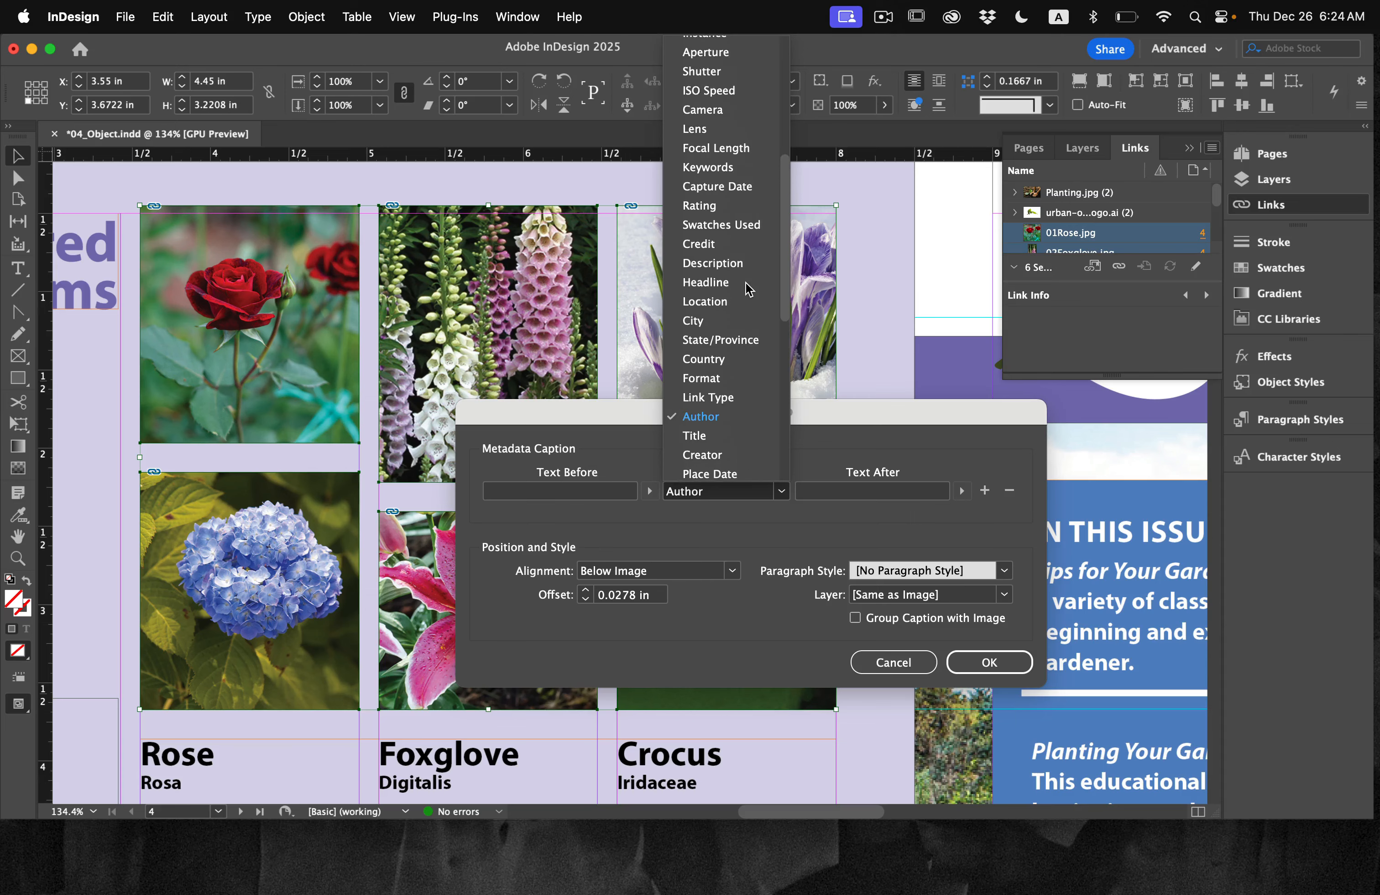
{"action": "left_click", "coordinate": [701, 264]}
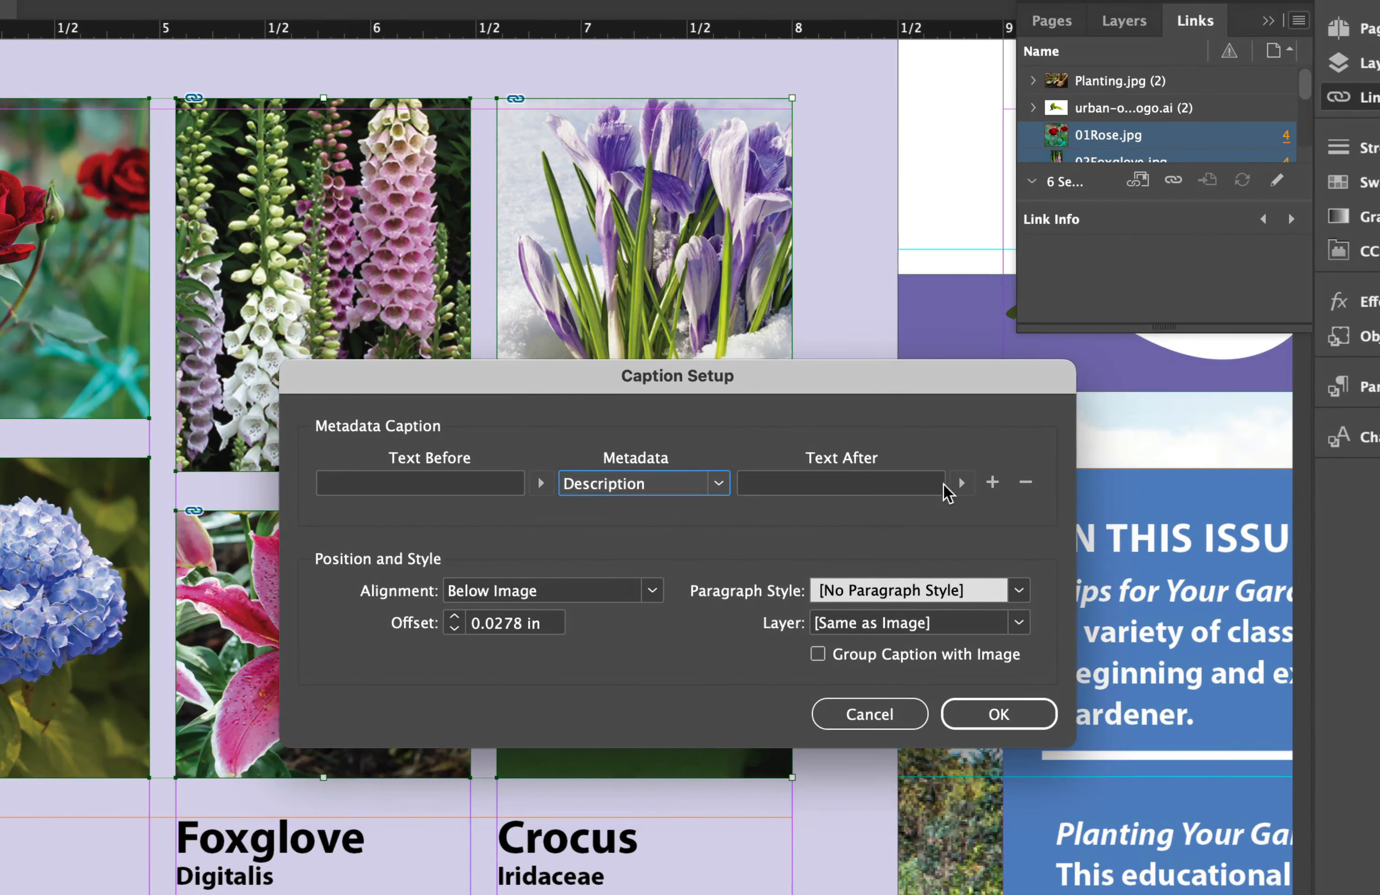
{"action": "left_click", "coordinate": [962, 490]}
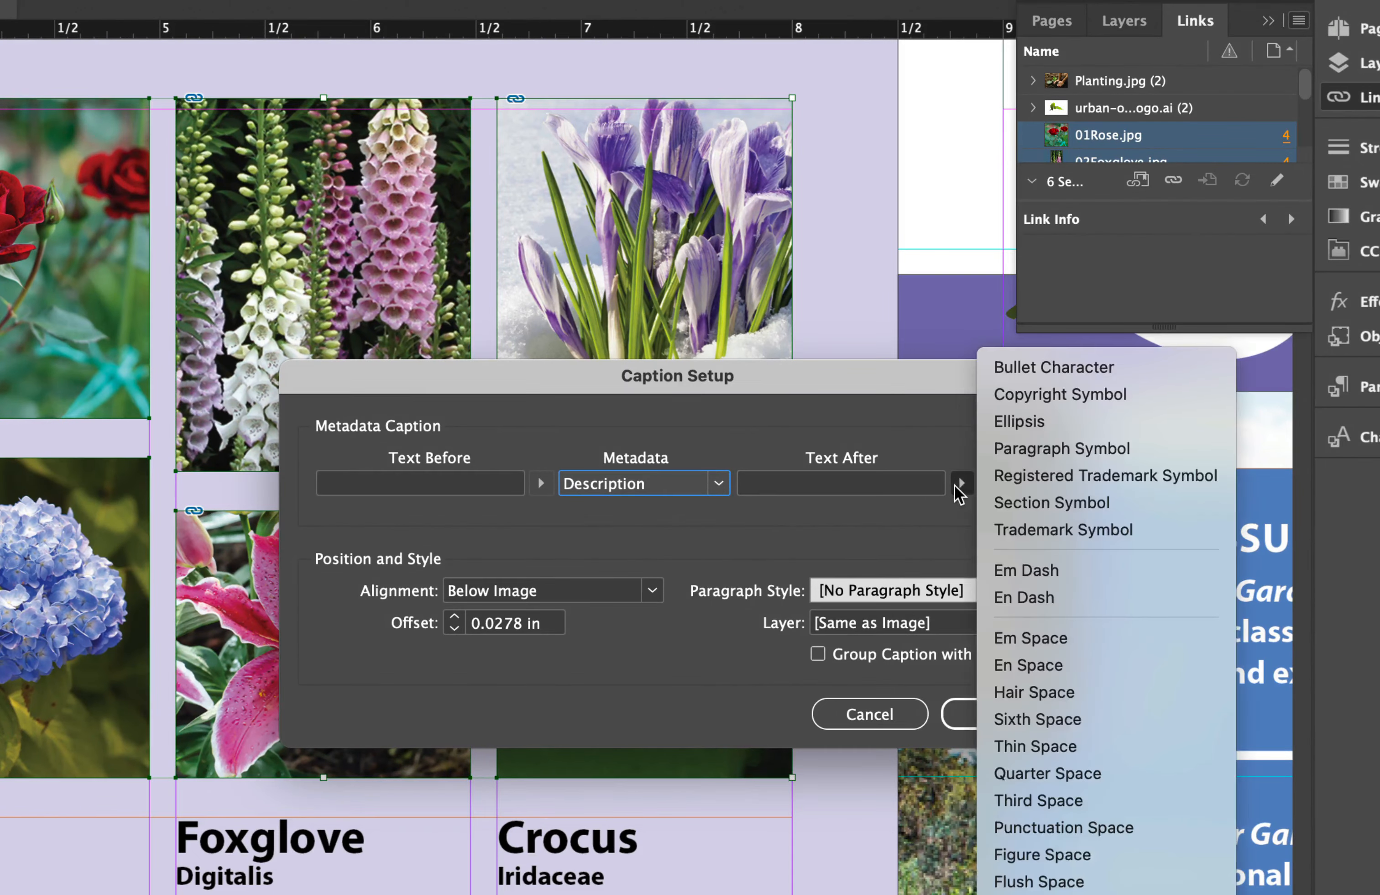
{"action": "left_click", "coordinate": [840, 488]}
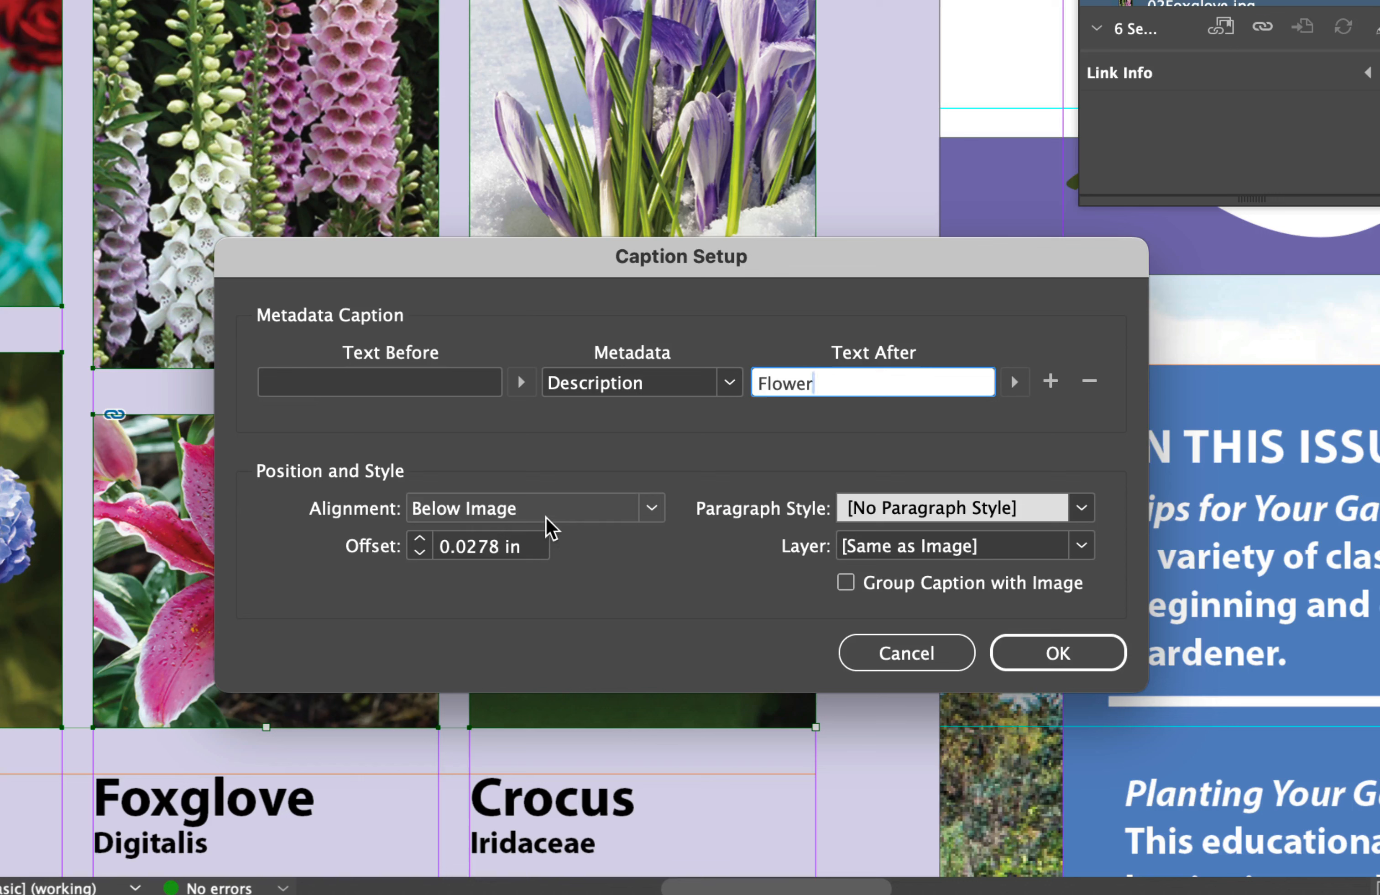
Step: Set the caption offset to 0.02 in, assign the Photo Caption paragraph style, and accept the caption setup
{"action": "left_click", "coordinate": [513, 543]}
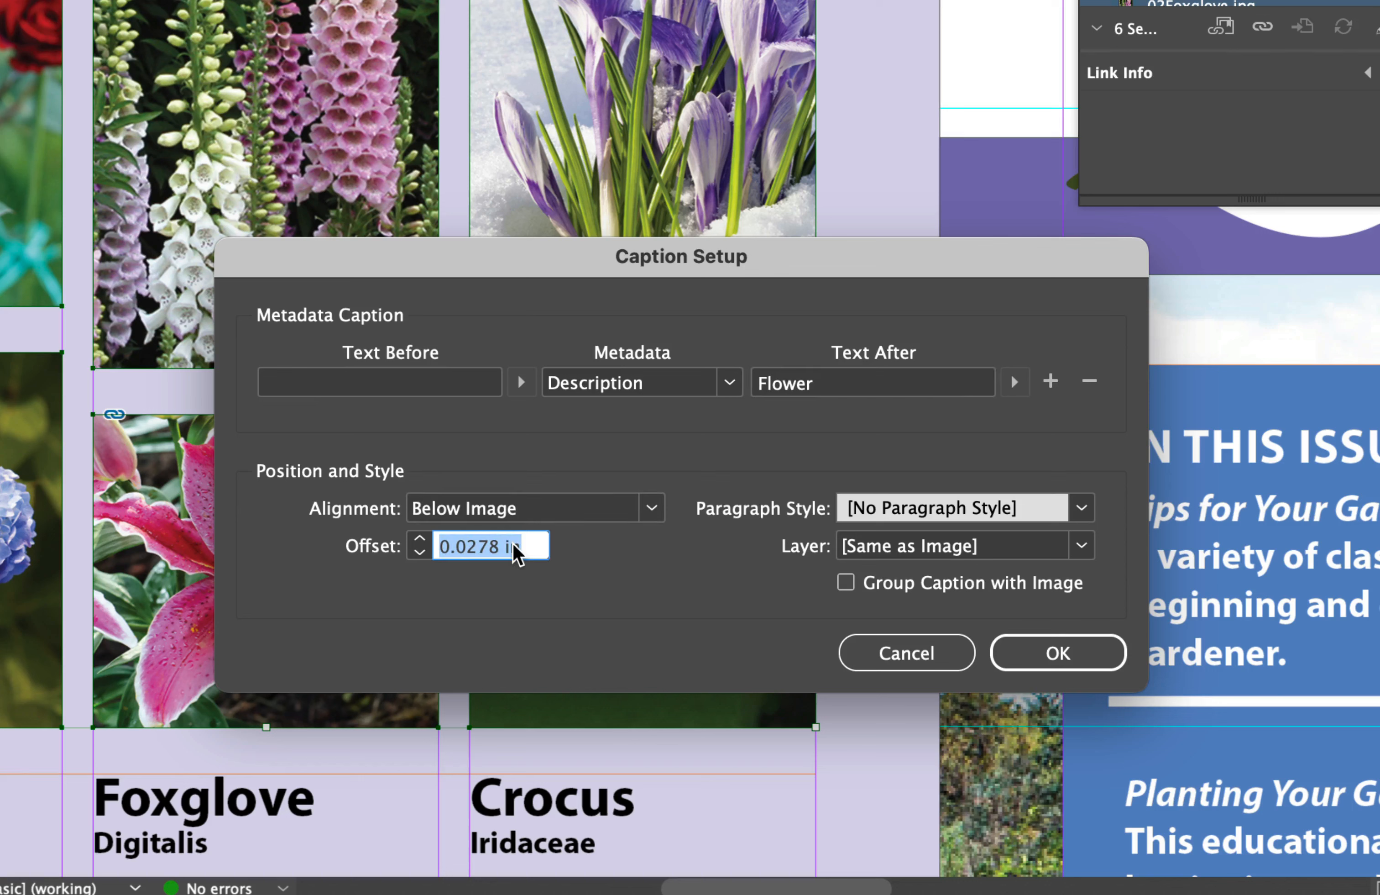
{"action": "type", "text": "0.0"}
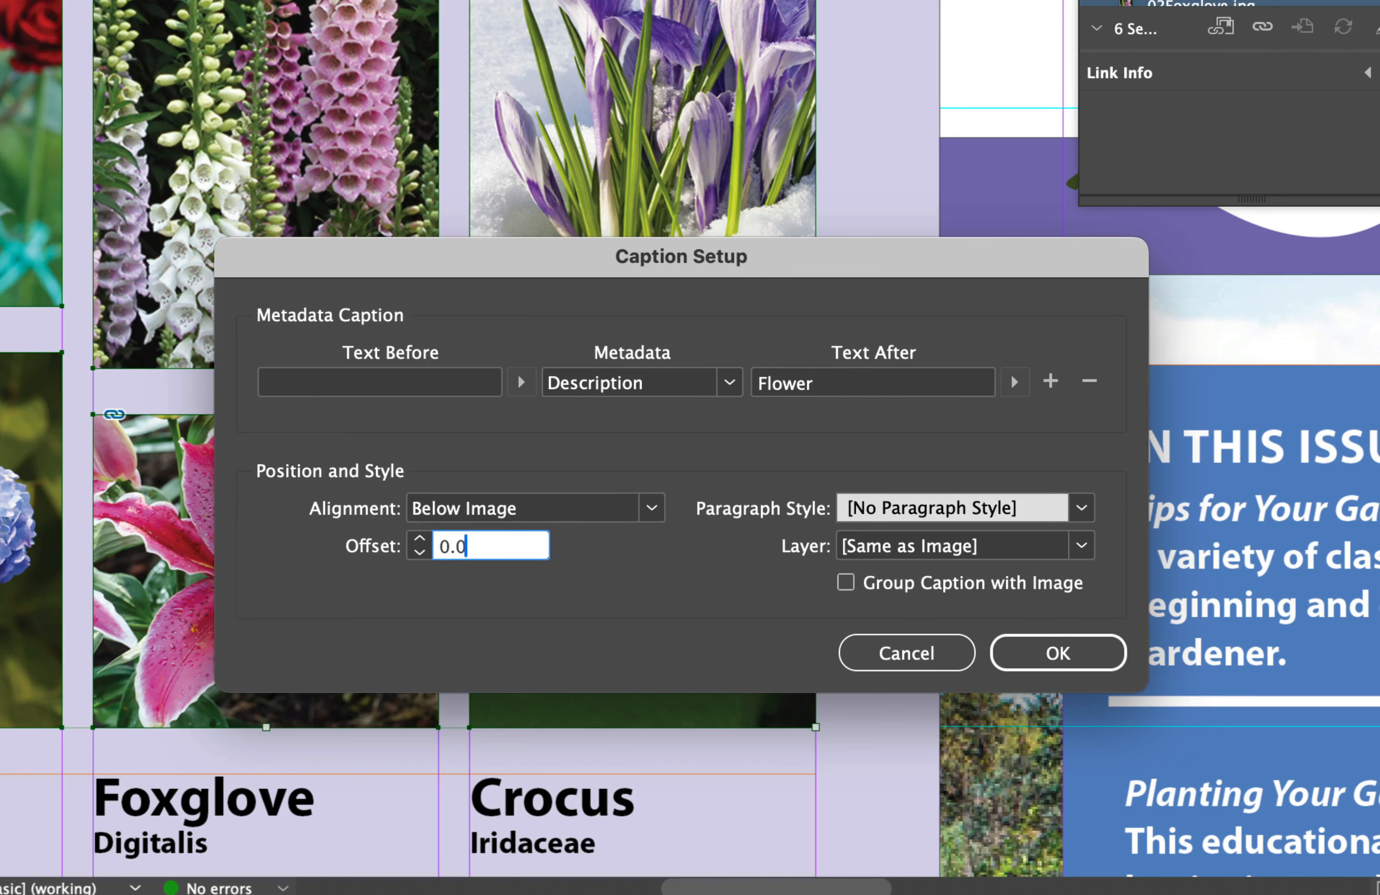
{"action": "type", "text": "2"}
{"action": "left_click", "coordinate": [1083, 508]}
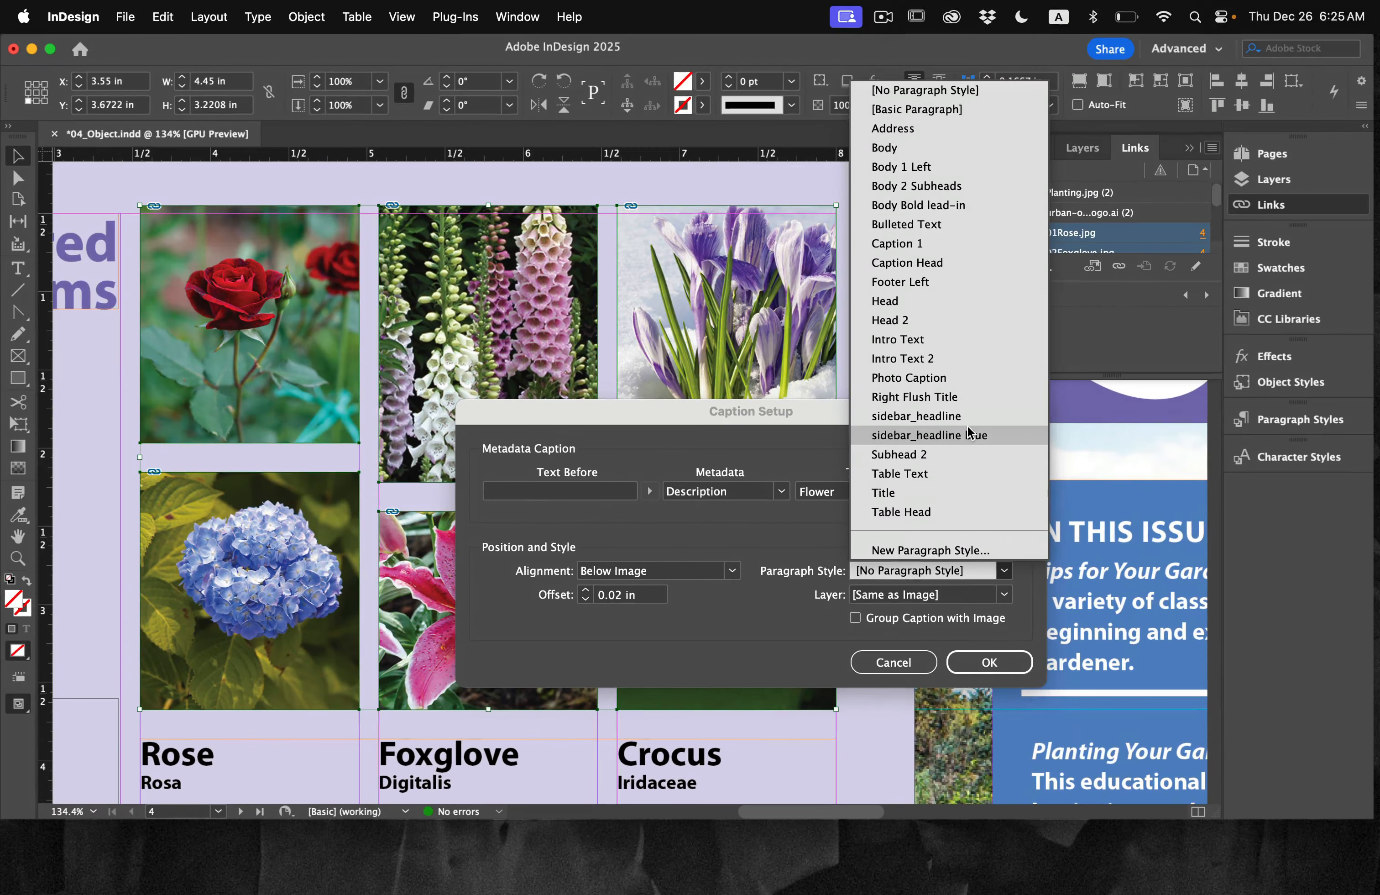
{"action": "left_click", "coordinate": [974, 378]}
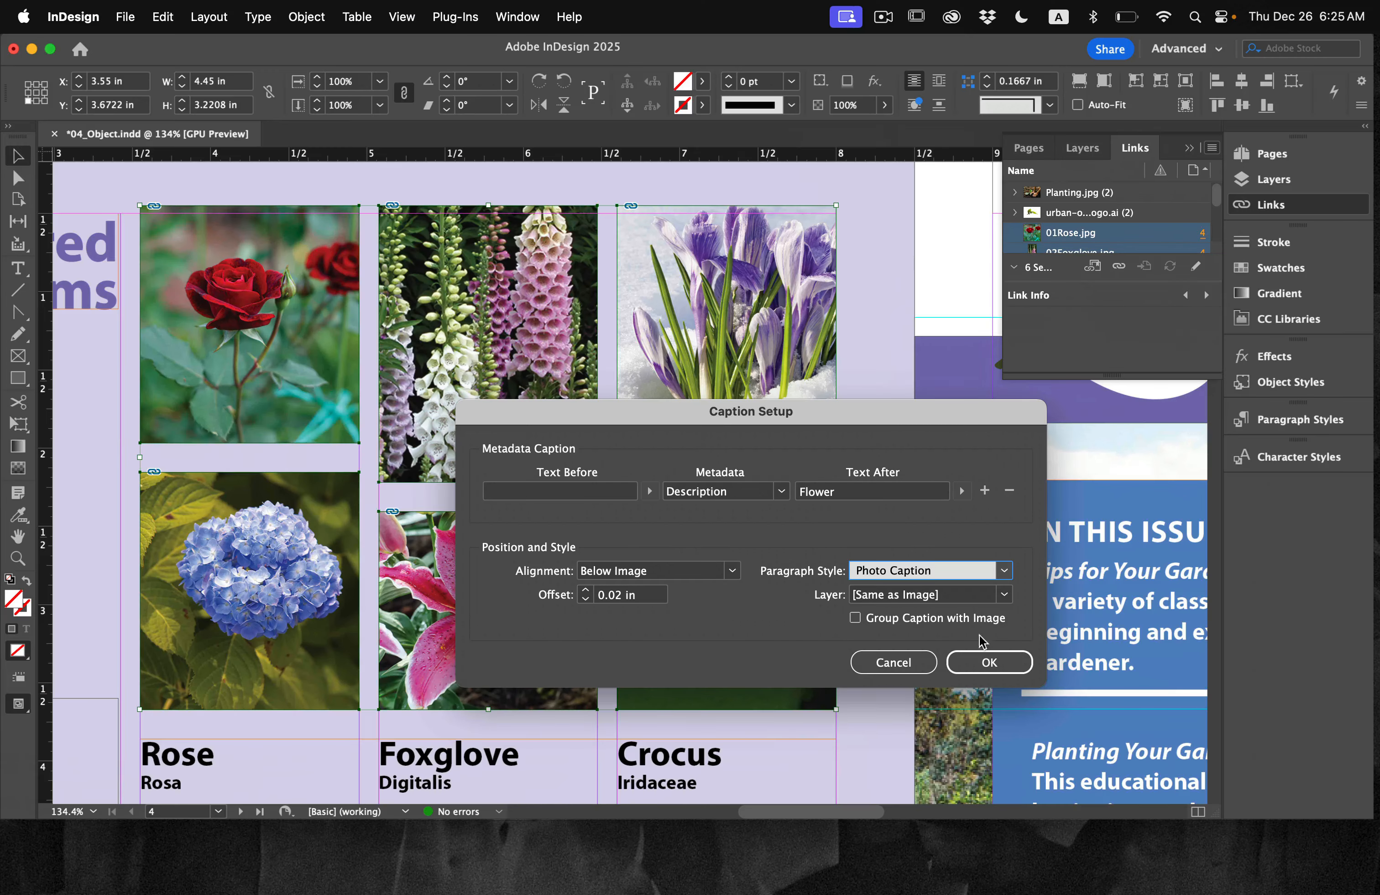
{"action": "left_click", "coordinate": [991, 662]}
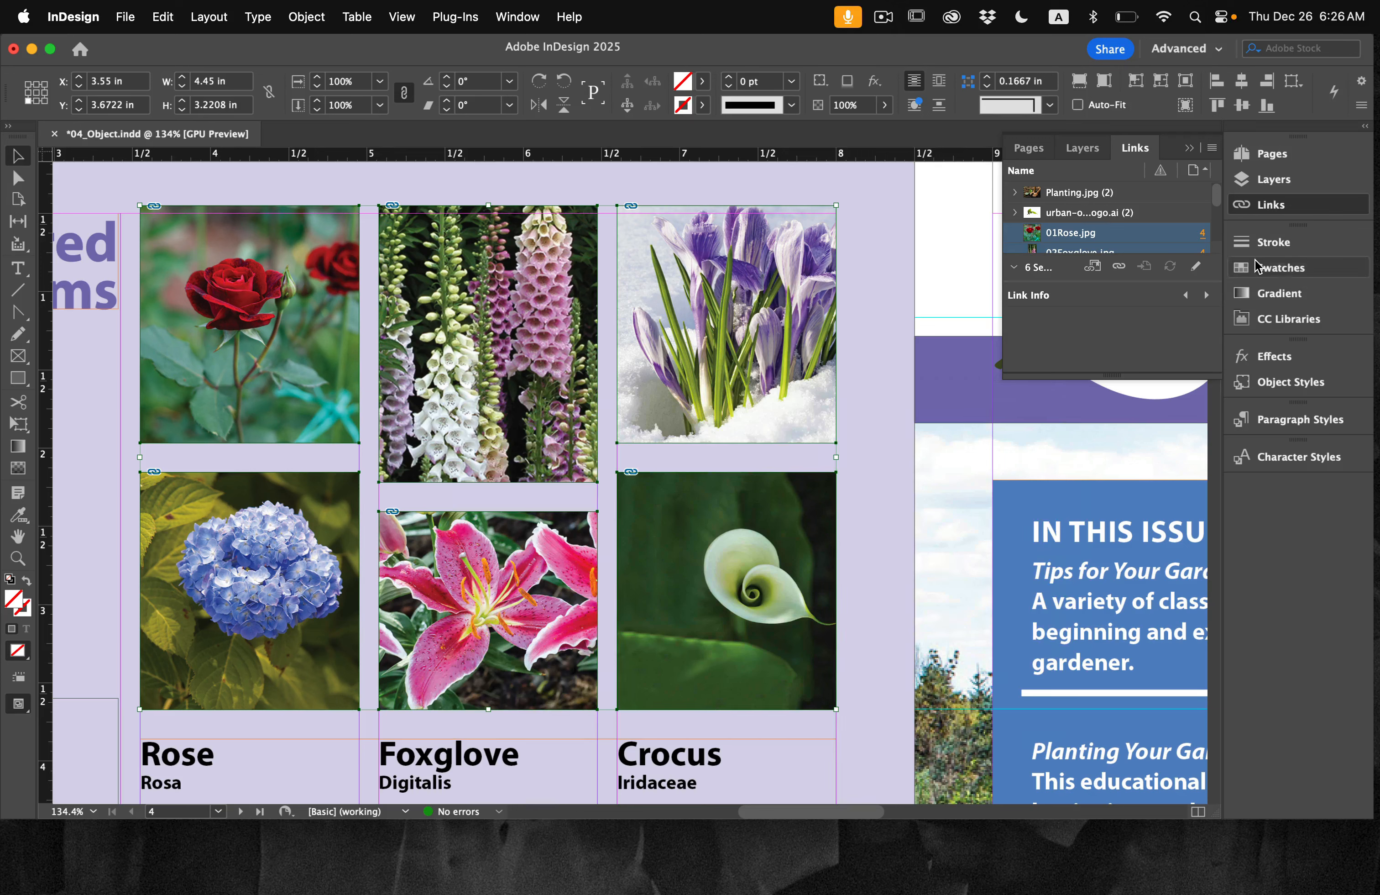
Step: Generate static captions for the six selected flower images and save the document
{"action": "left_click", "coordinate": [1210, 149]}
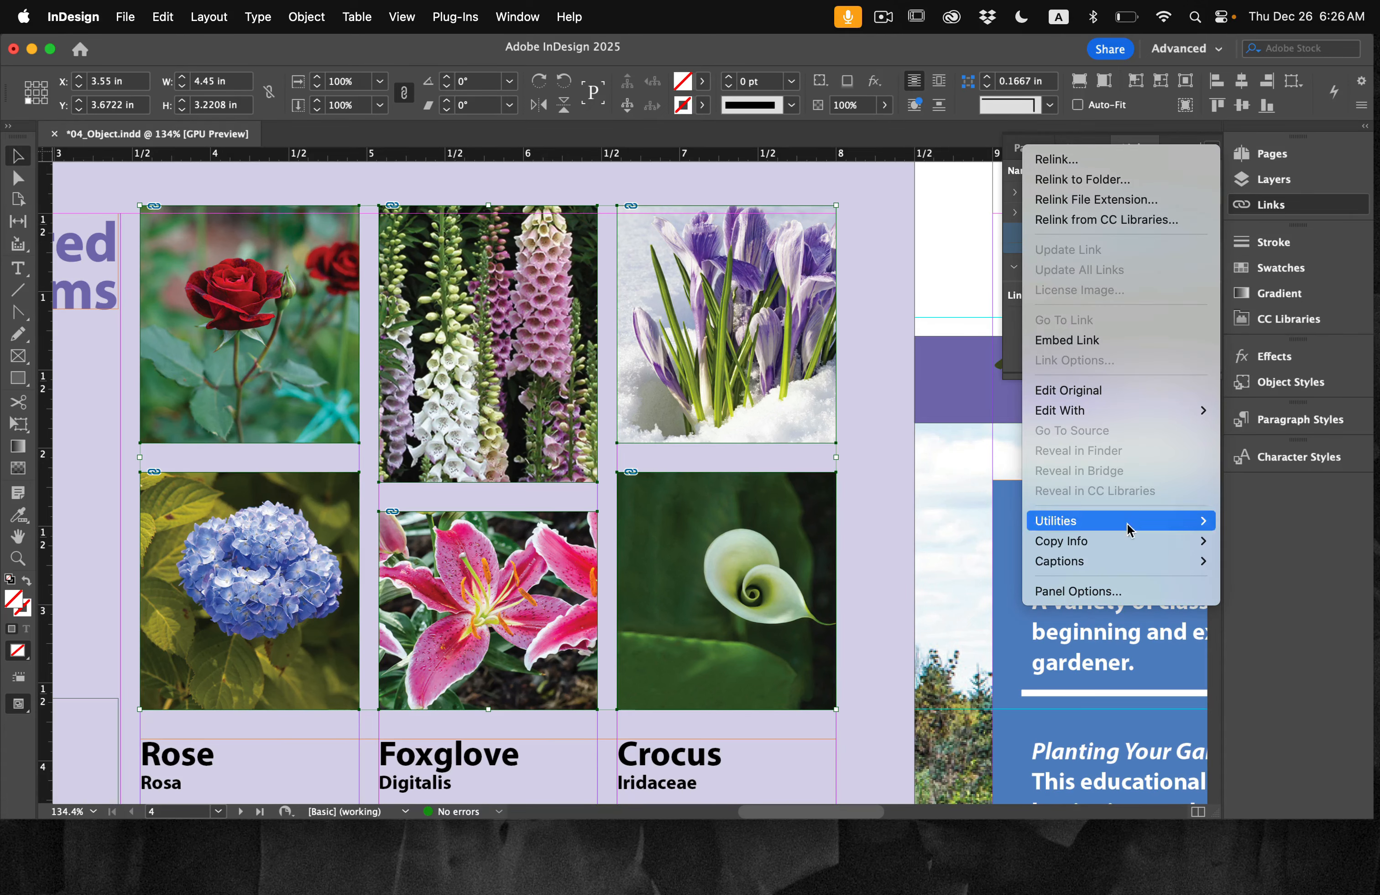
{"action": "mouse_move", "coordinate": [1117, 569]}
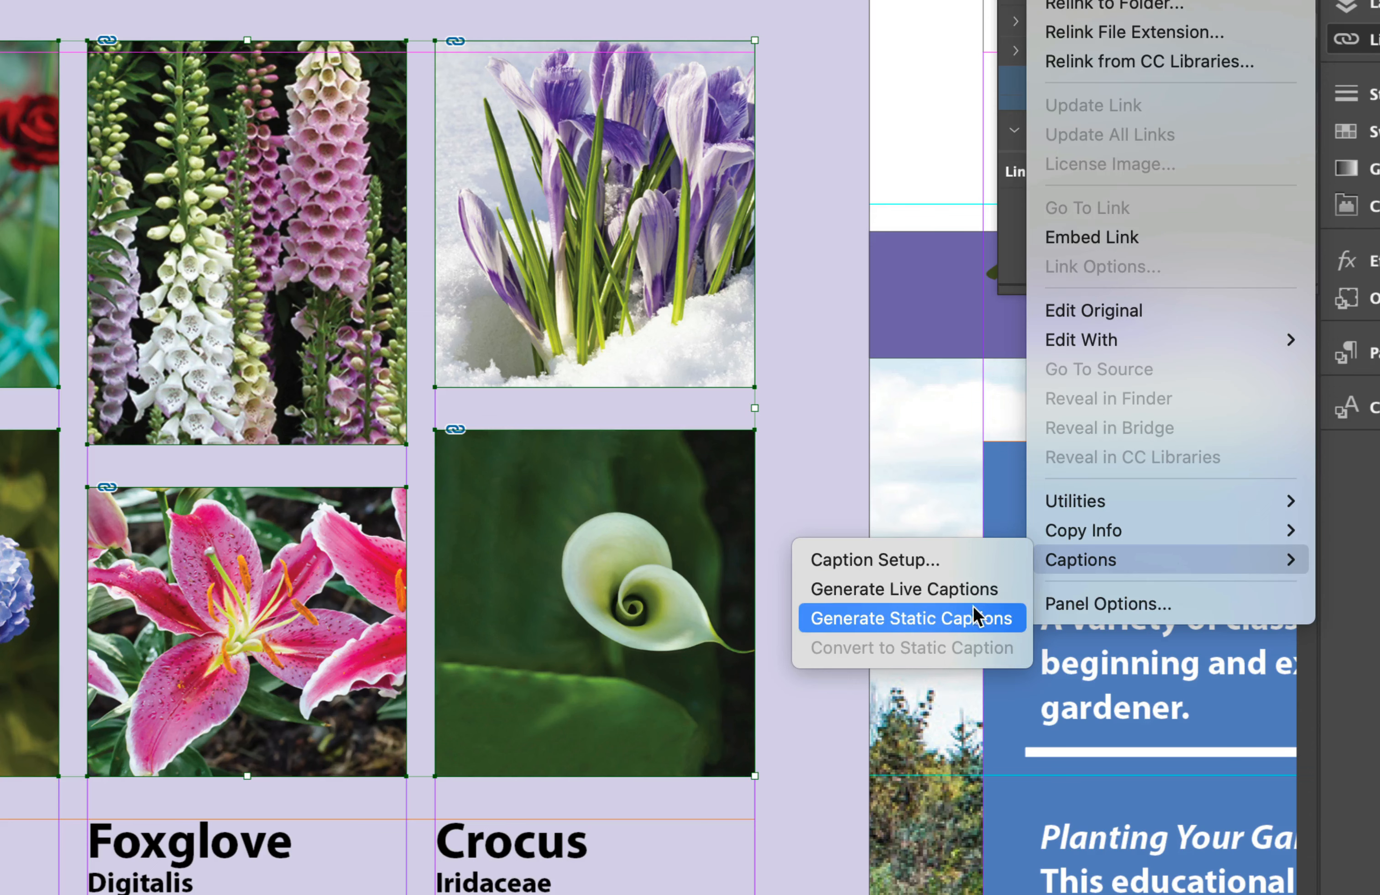
{"action": "left_click", "coordinate": [973, 618]}
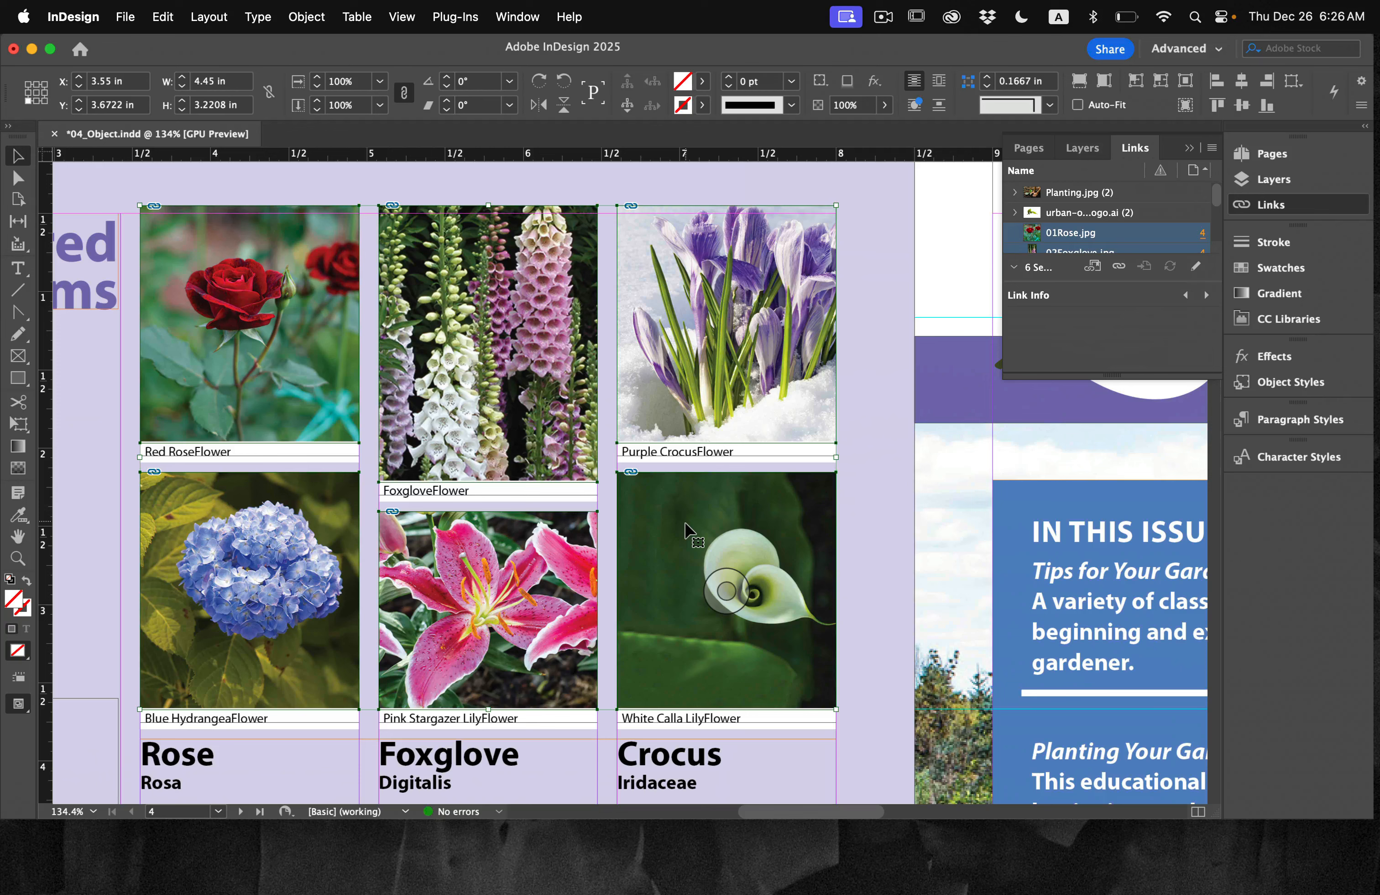
{"action": "key", "text": "super+s"}
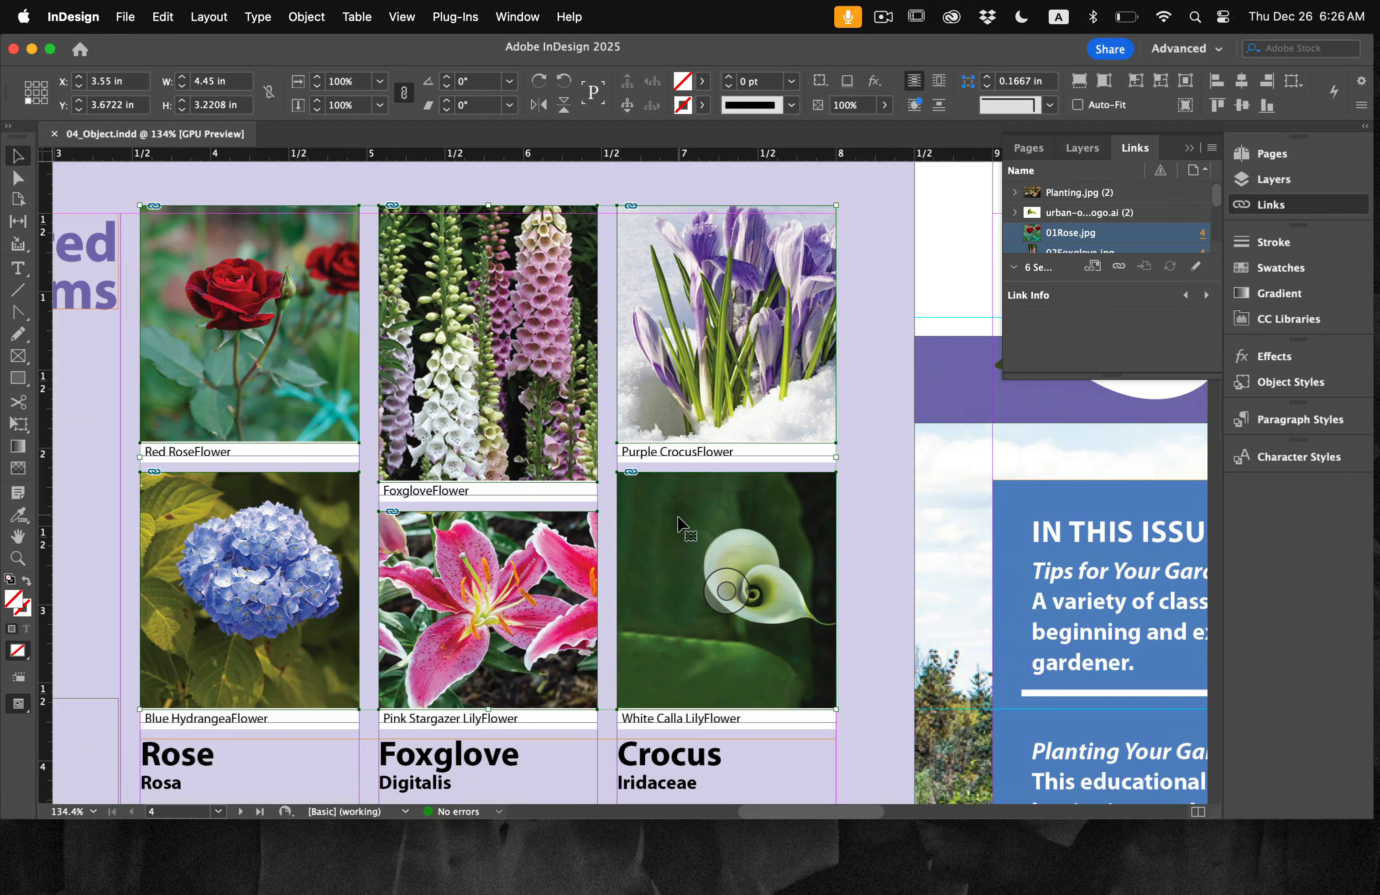
{"action": "left_click", "coordinate": [126, 16]}
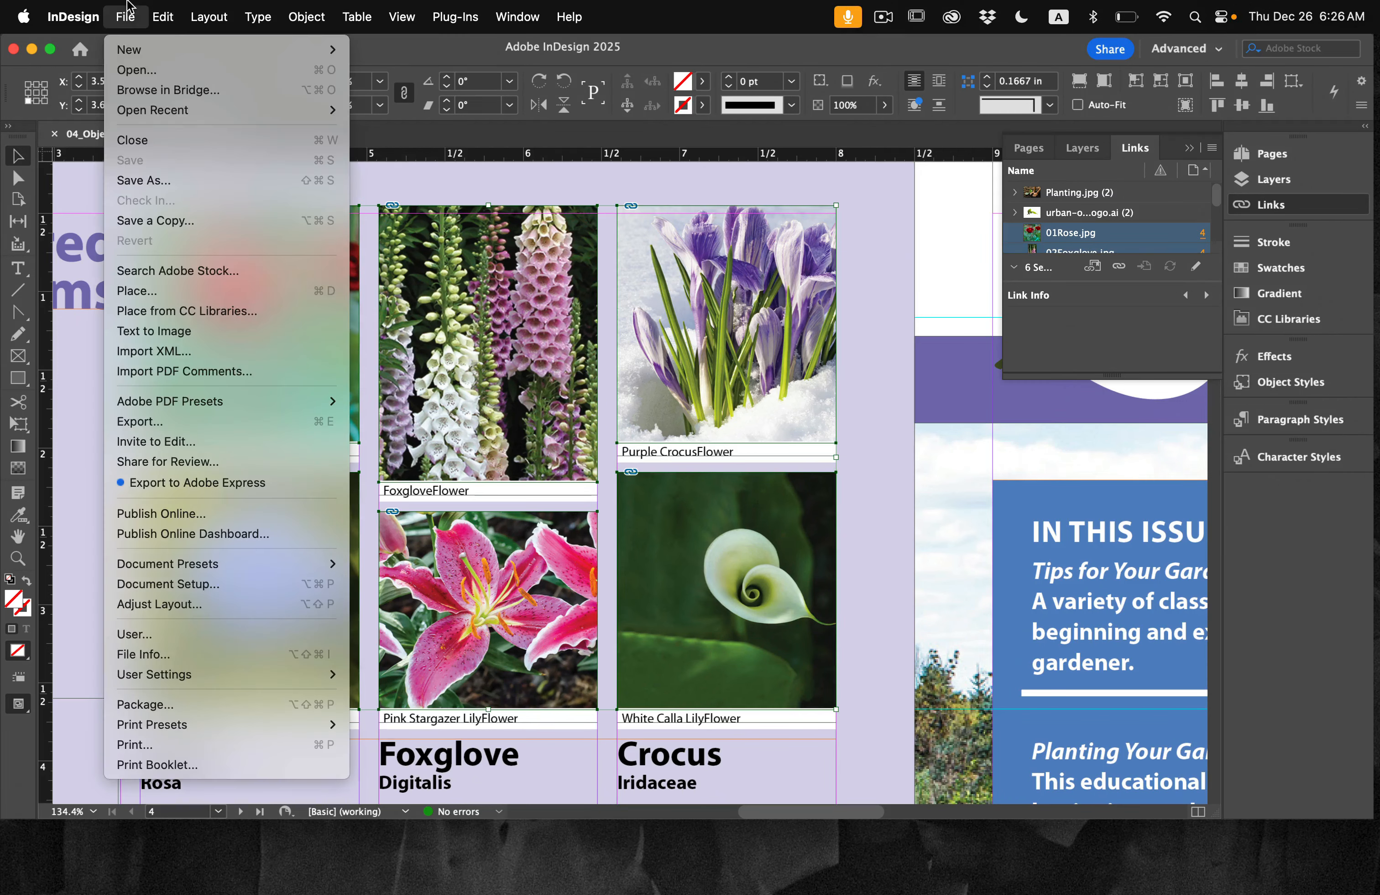
{"action": "left_click", "coordinate": [120, 8]}
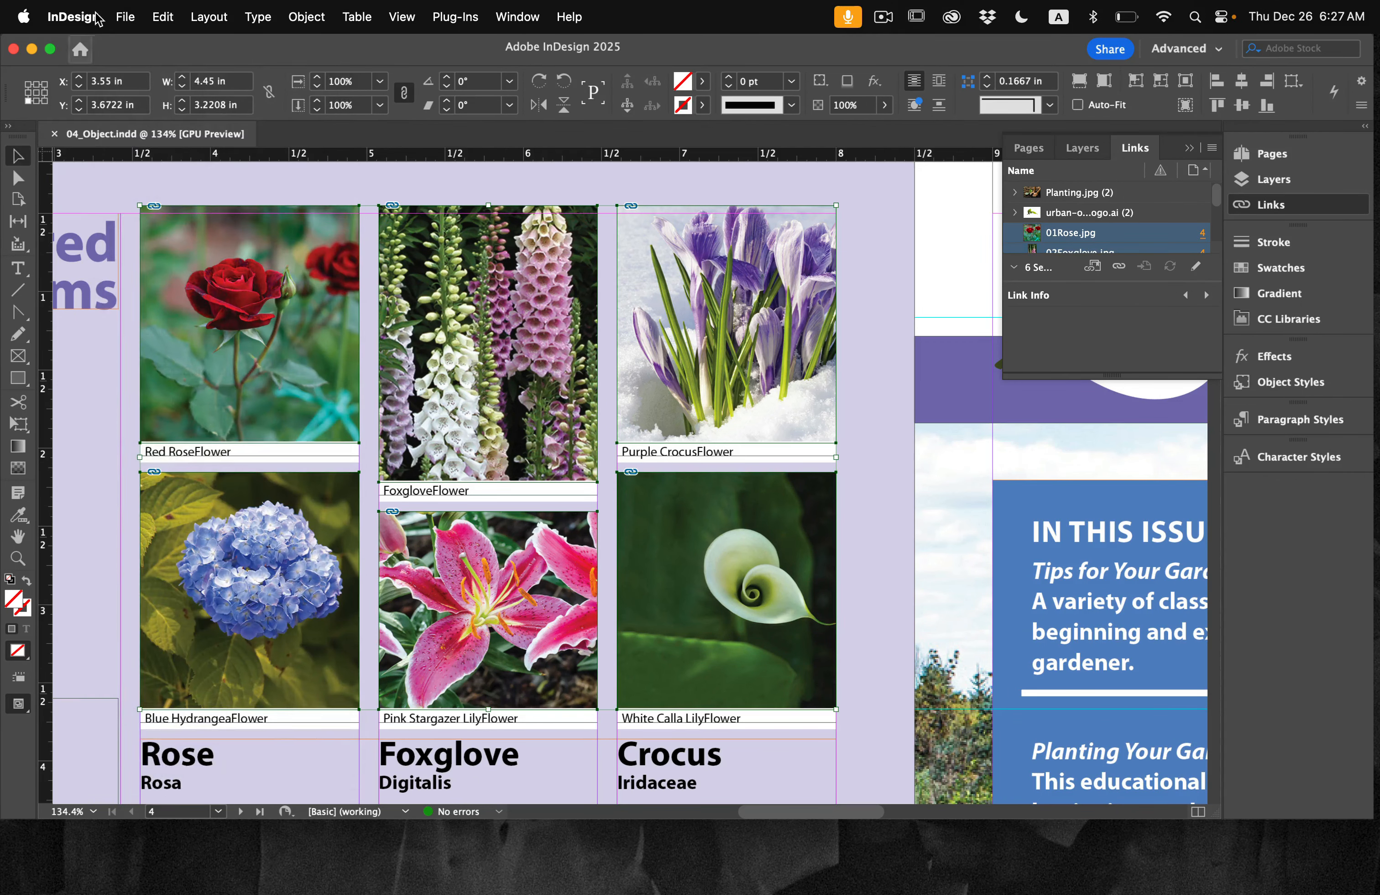